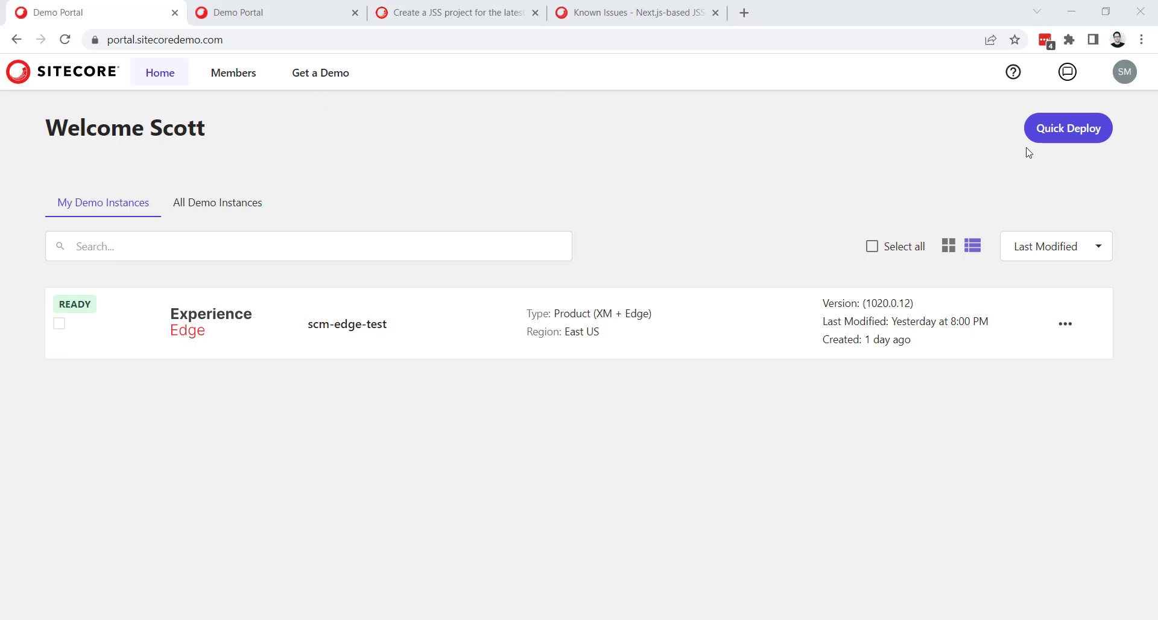
Review the quick-deploy demo templates, close the list, and close the production portal tab to work in the dev portal.
left_click(1064, 129)
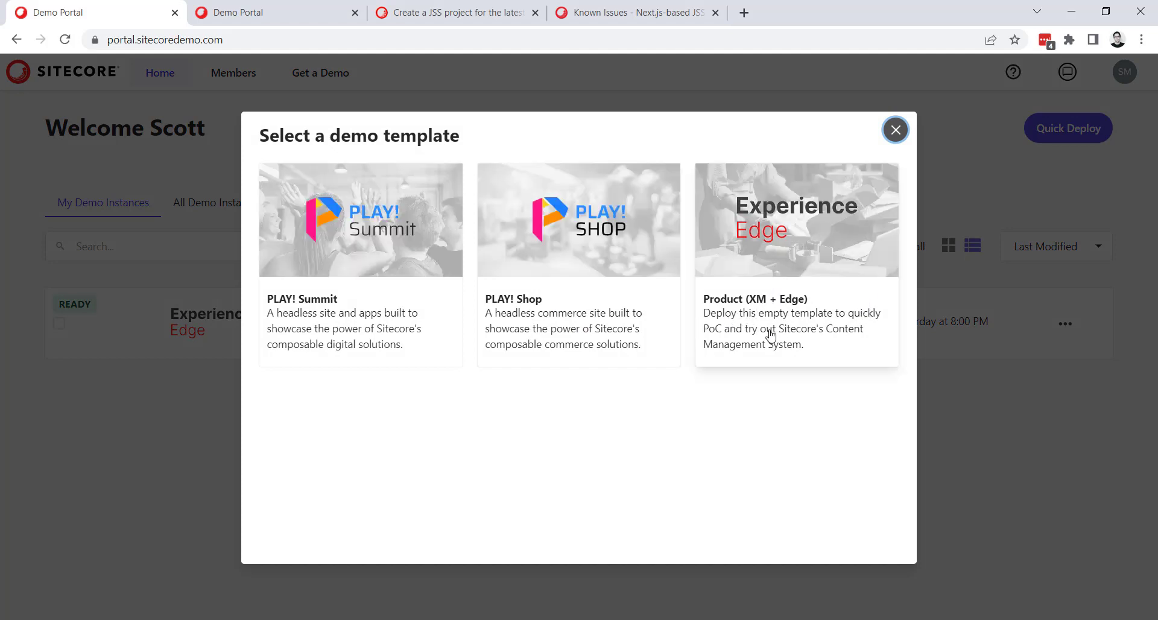
left_click(895, 130)
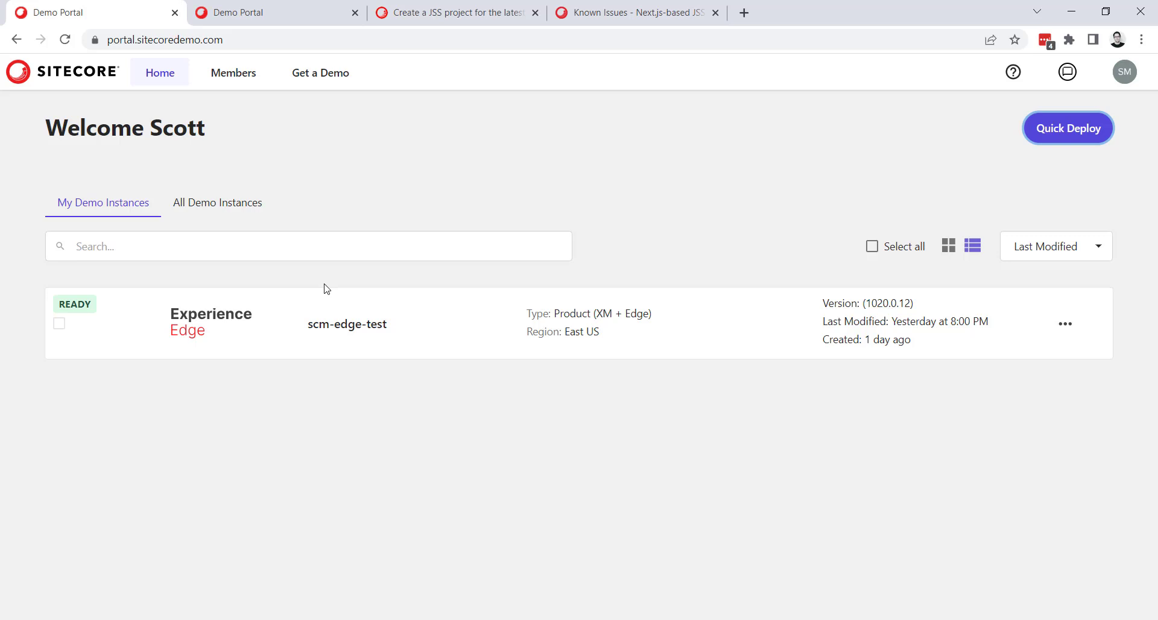
key("ctrl+w")
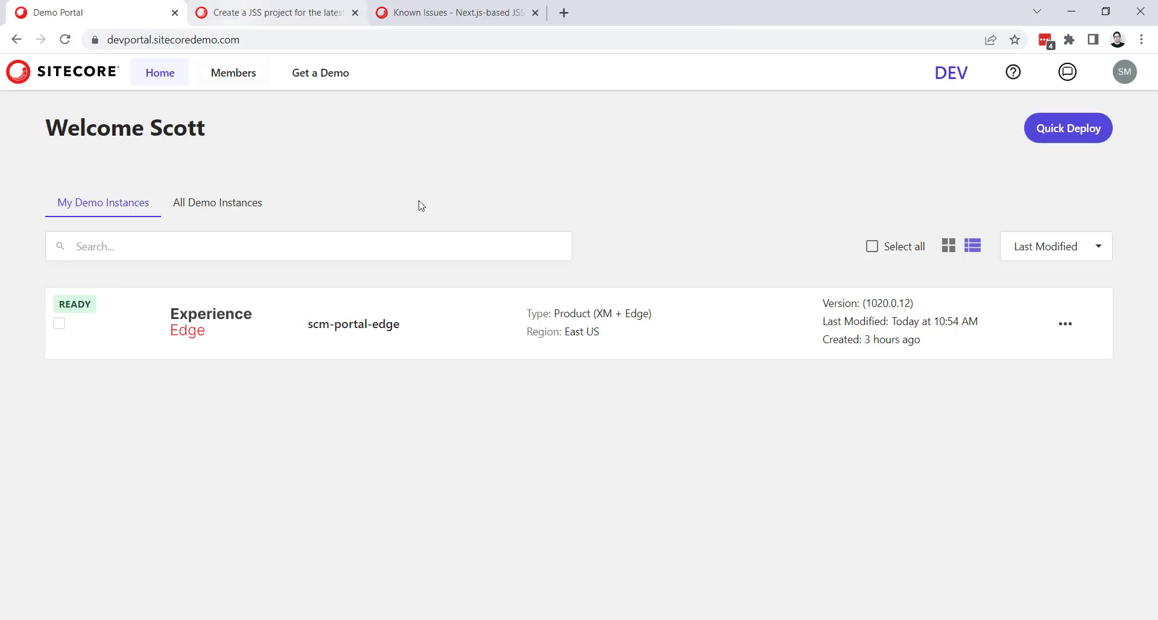
key("ctrl+Tab")
key("ctrl+shift+Tab")
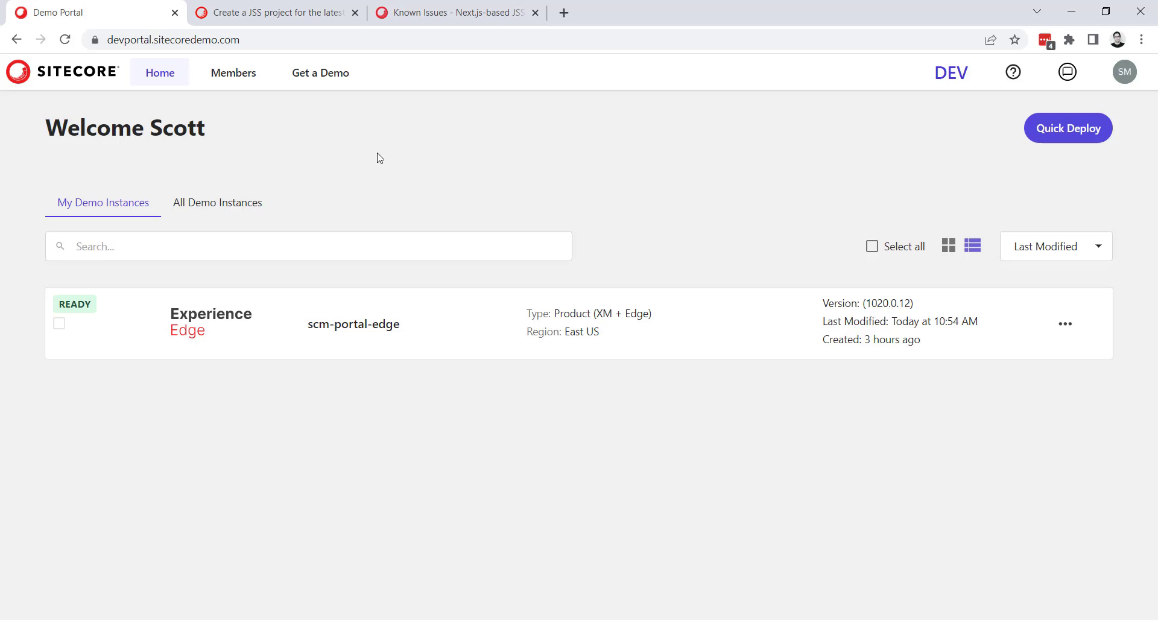
left_click(636, 619)
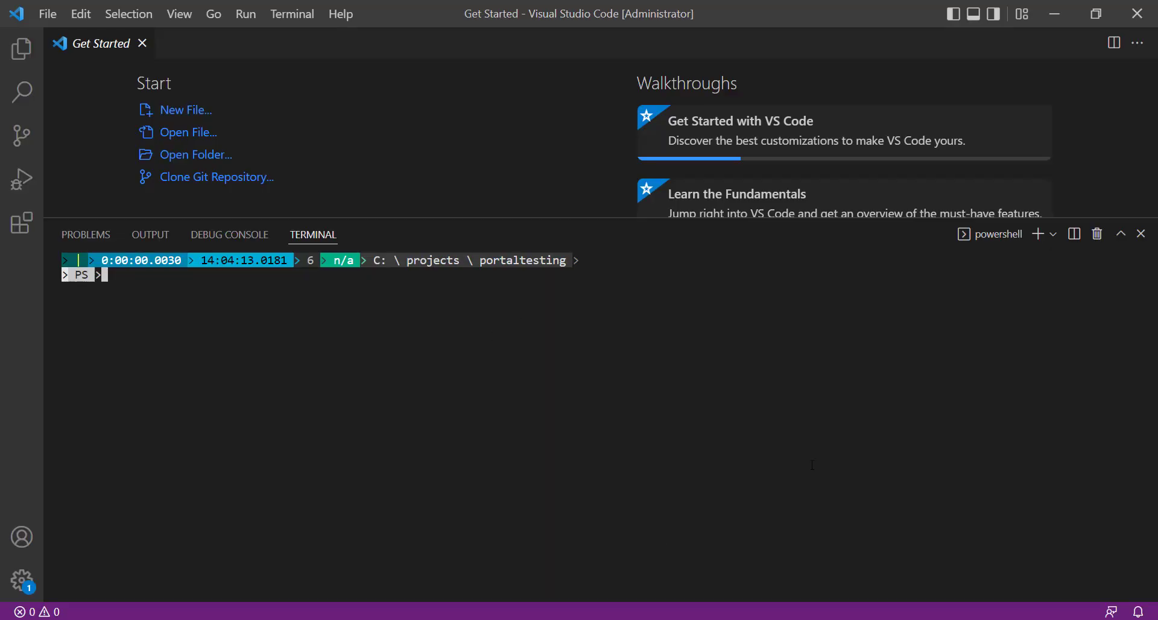
key("alt+Tab")
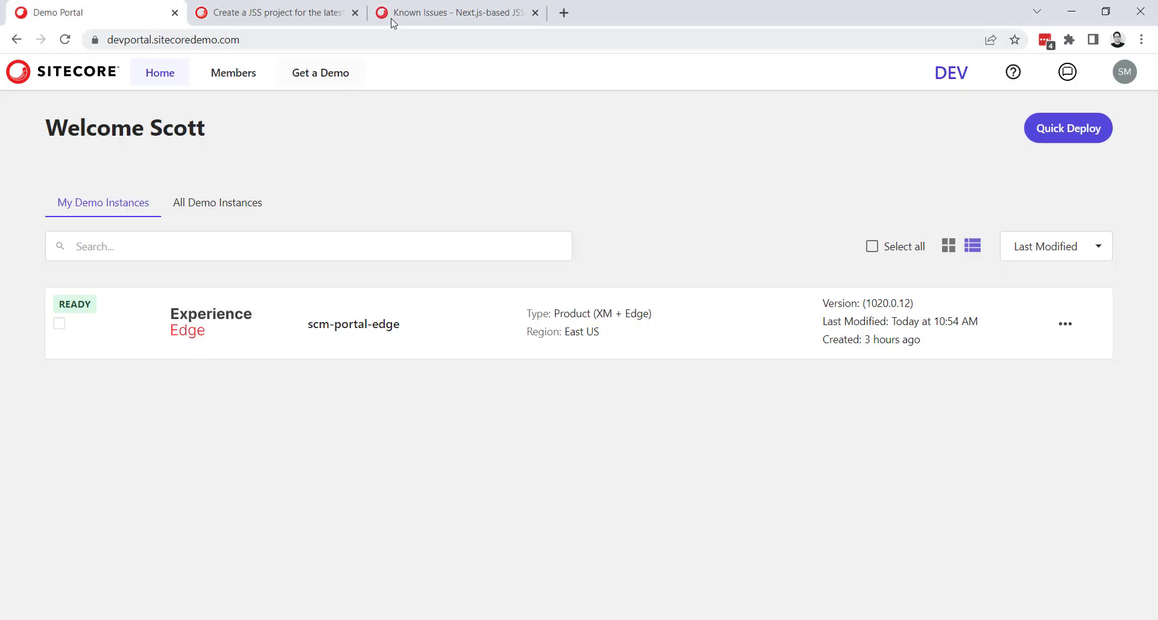
left_click(339, 7)
left_click_drag(581, 262, 342, 262)
key("ctrl+c")
left_click(1071, 11)
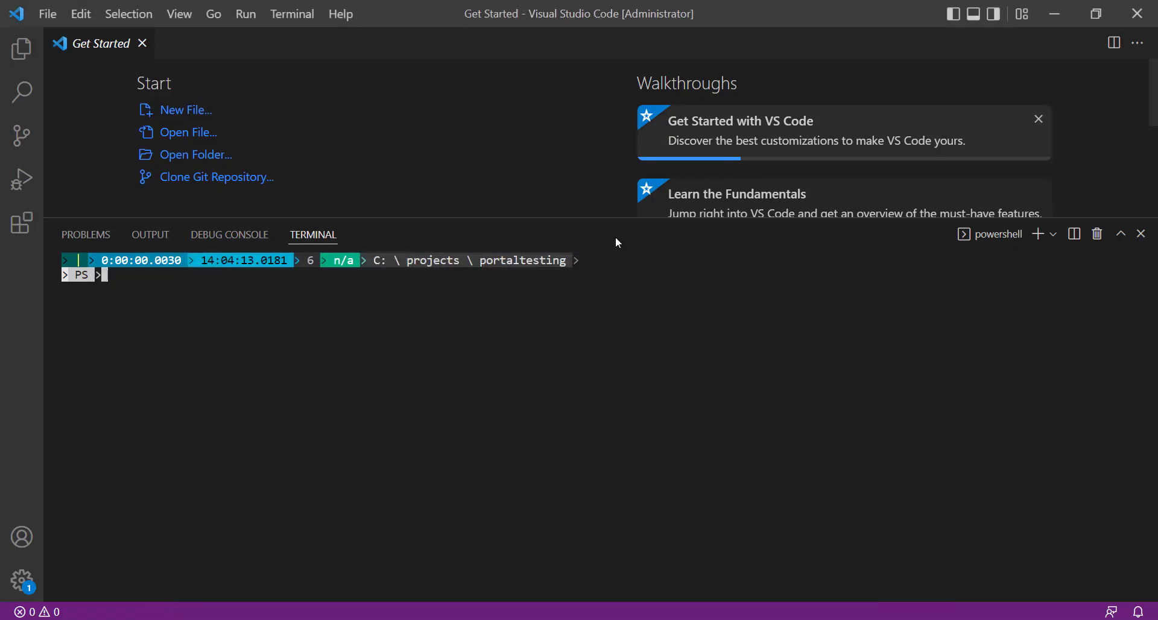
key("ctrl+v")
key("Return")
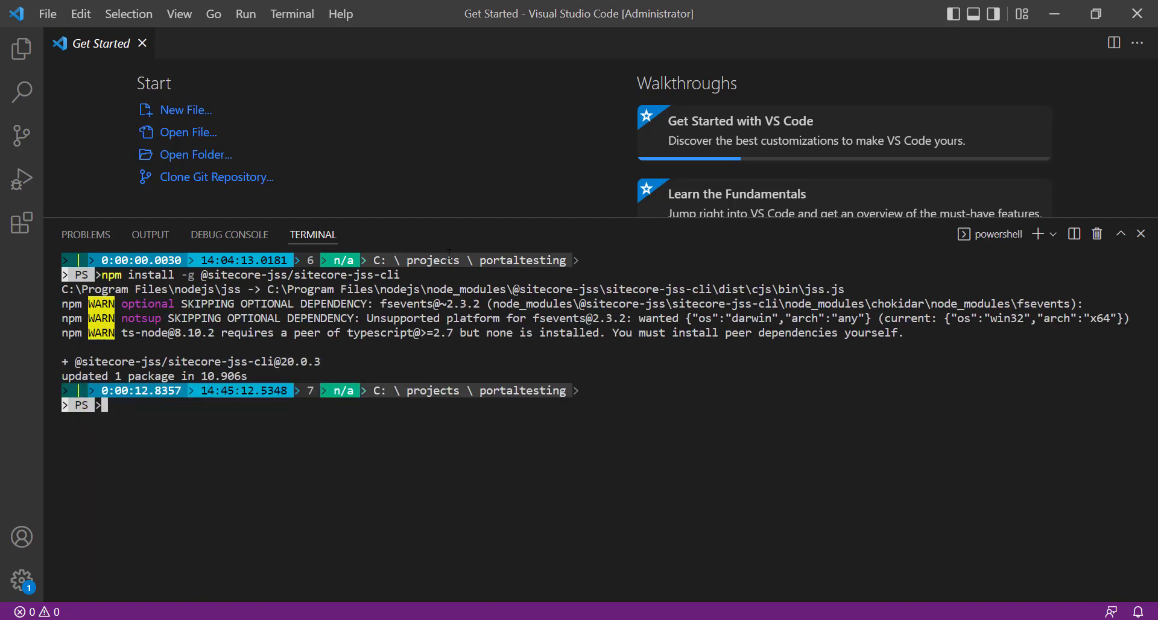
Check the installed JSS CLI version with jss --version.
type("jss --version")
key("Return")
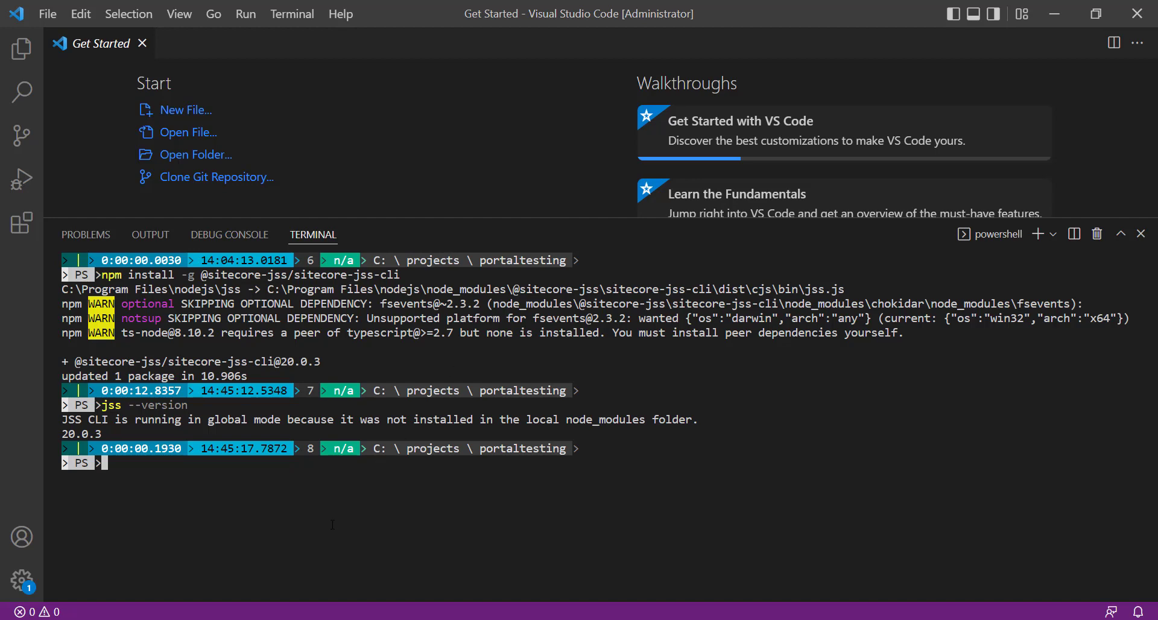
Return to the JSS project documentation in the browser and switch it to Version 20.0.
key("alt+Tab")
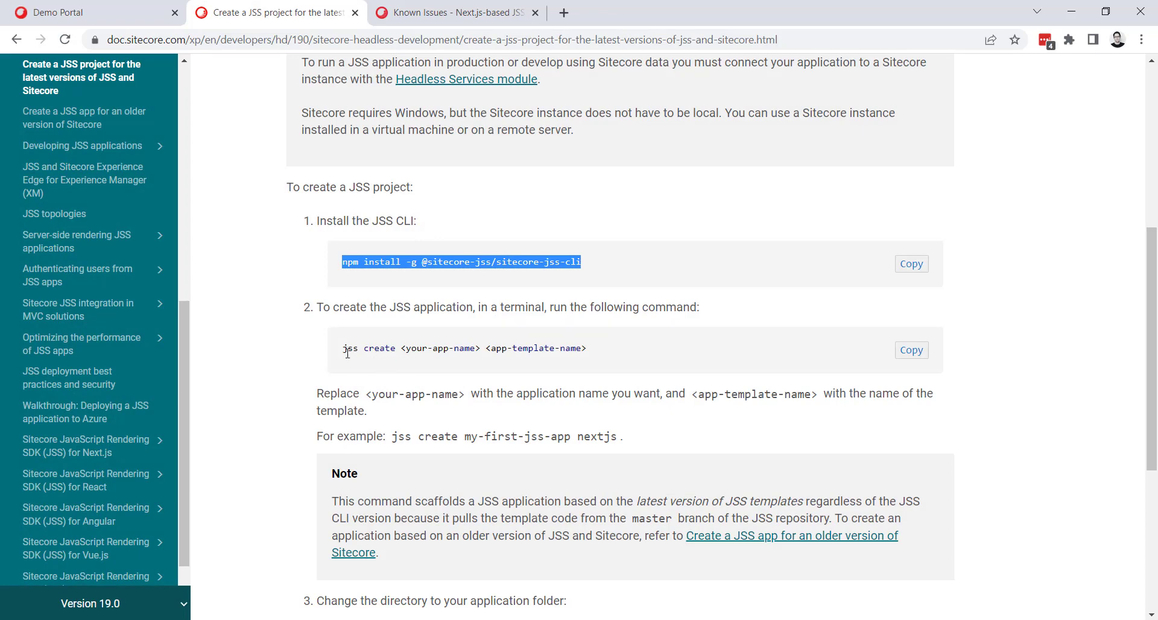
left_click_drag(342, 349, 396, 348)
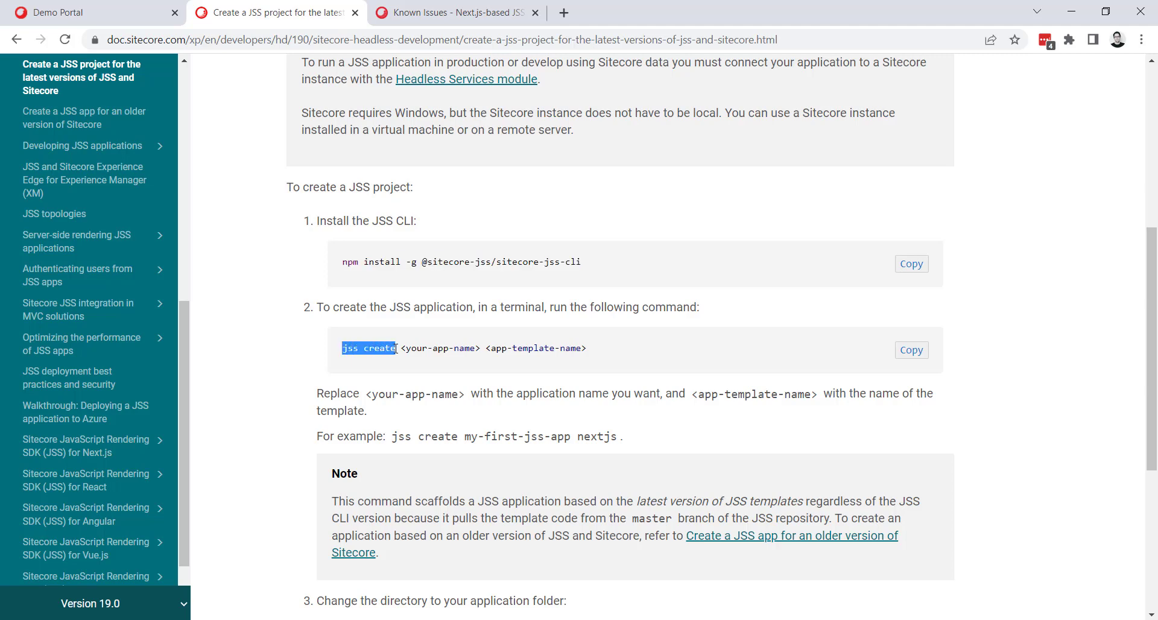
left_click(133, 604)
left_click(119, 565)
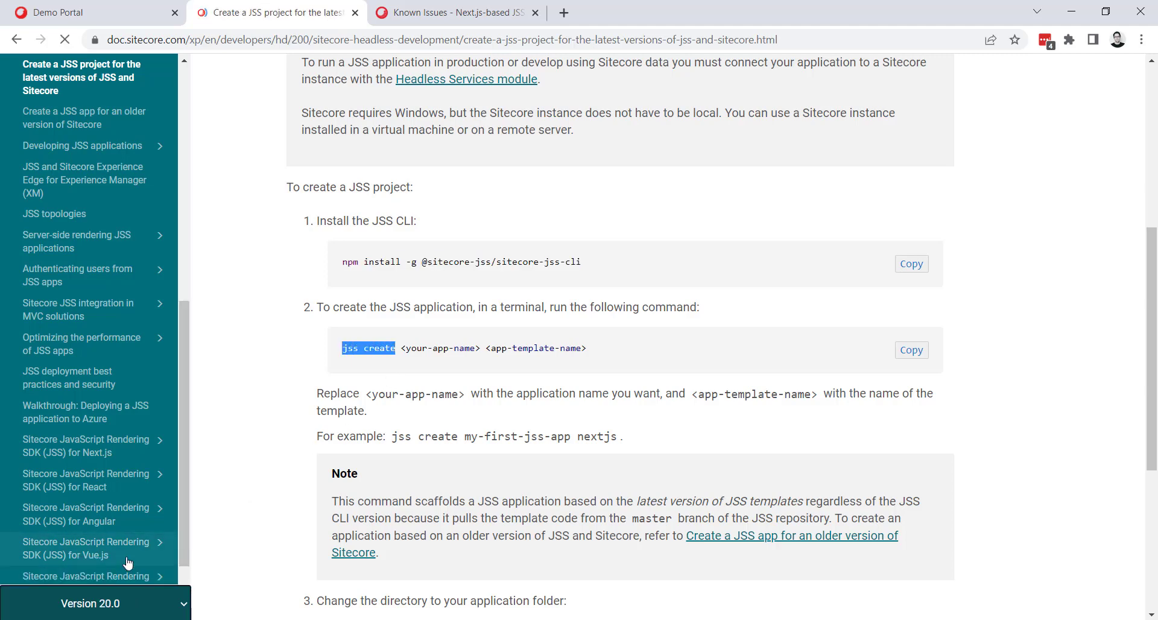
Copy the app initializer command from the documentation and run npx create-sitecore-jss in the Visual Studio Code terminal.
scroll(354, 366, "down", 4)
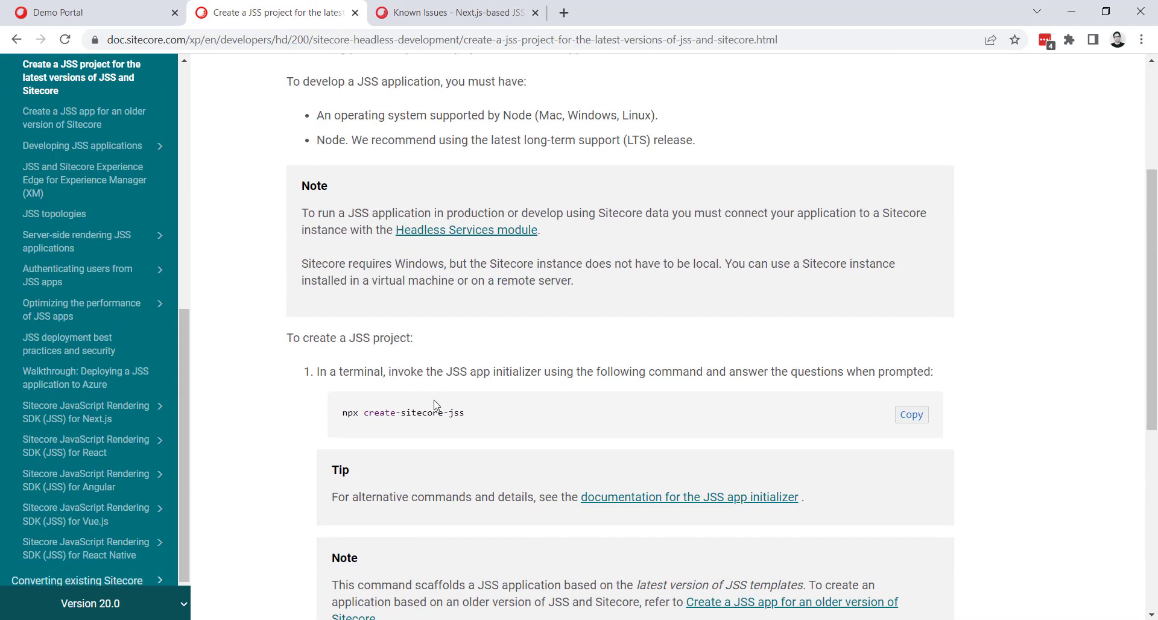
left_click_drag(464, 419, 338, 408)
key("ctrl+c")
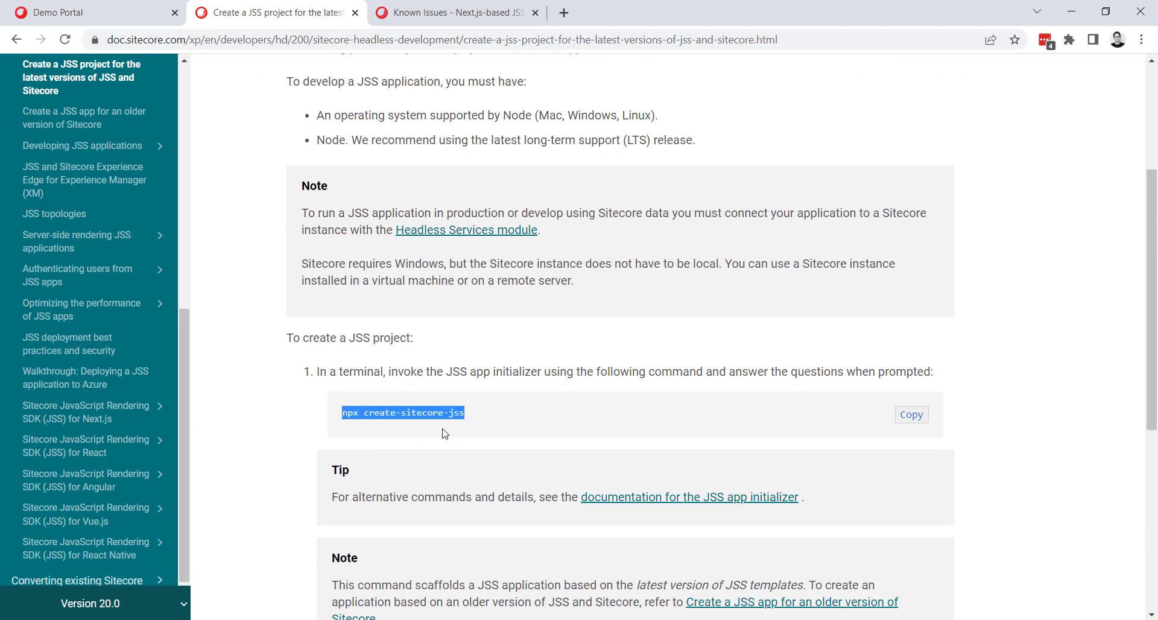
left_click(1086, 308)
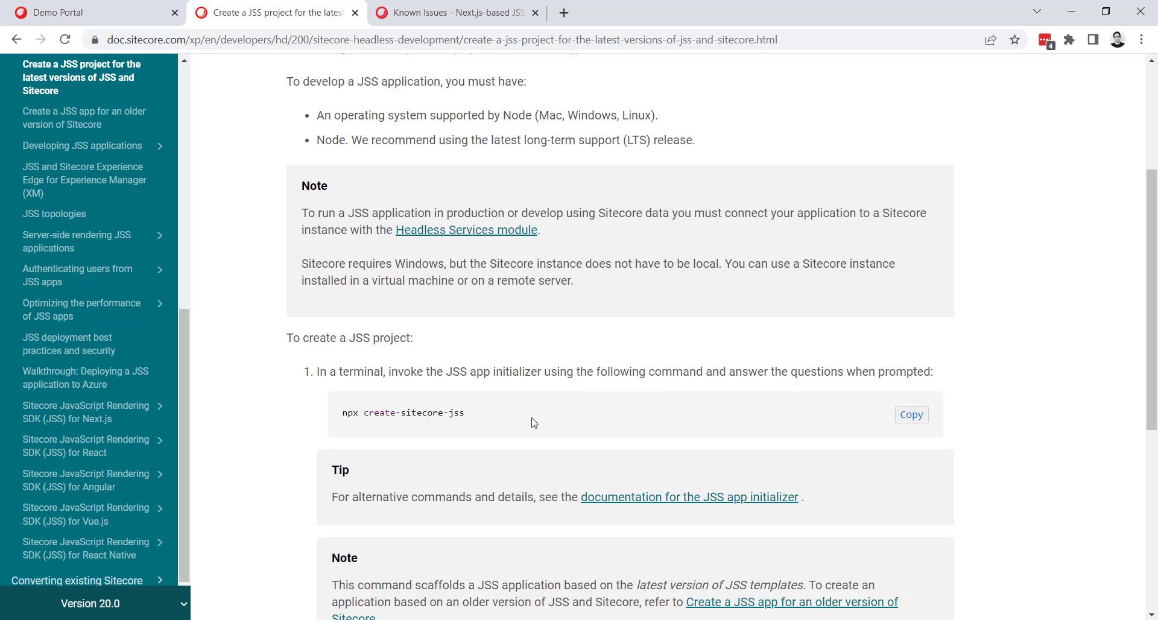
left_click_drag(465, 415, 355, 414)
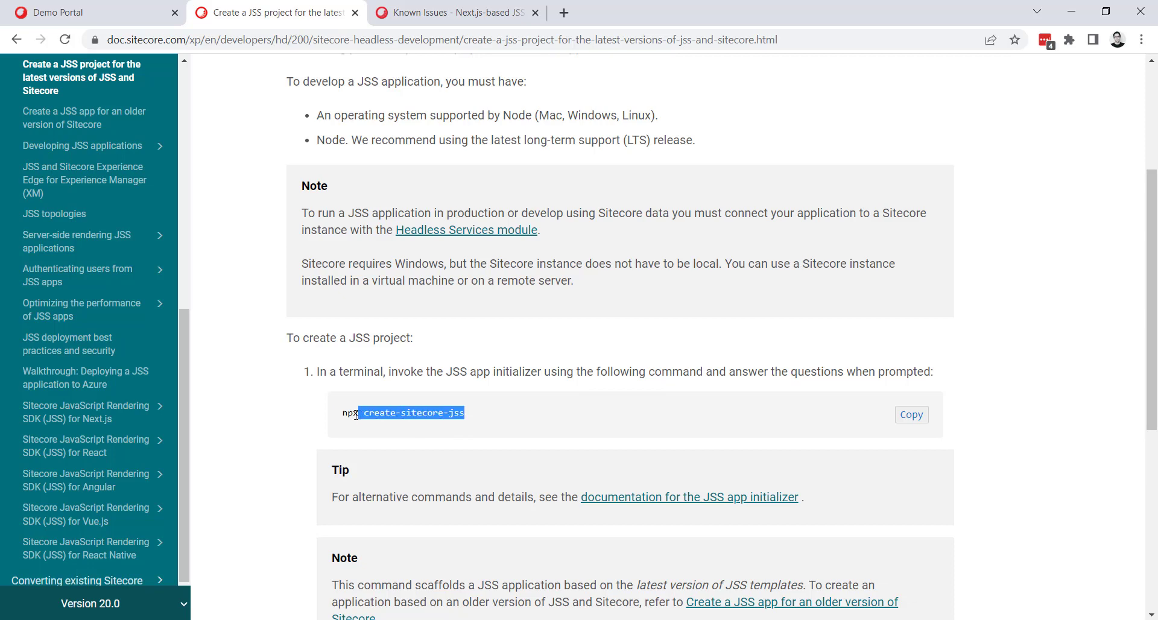
left_click(1045, 279)
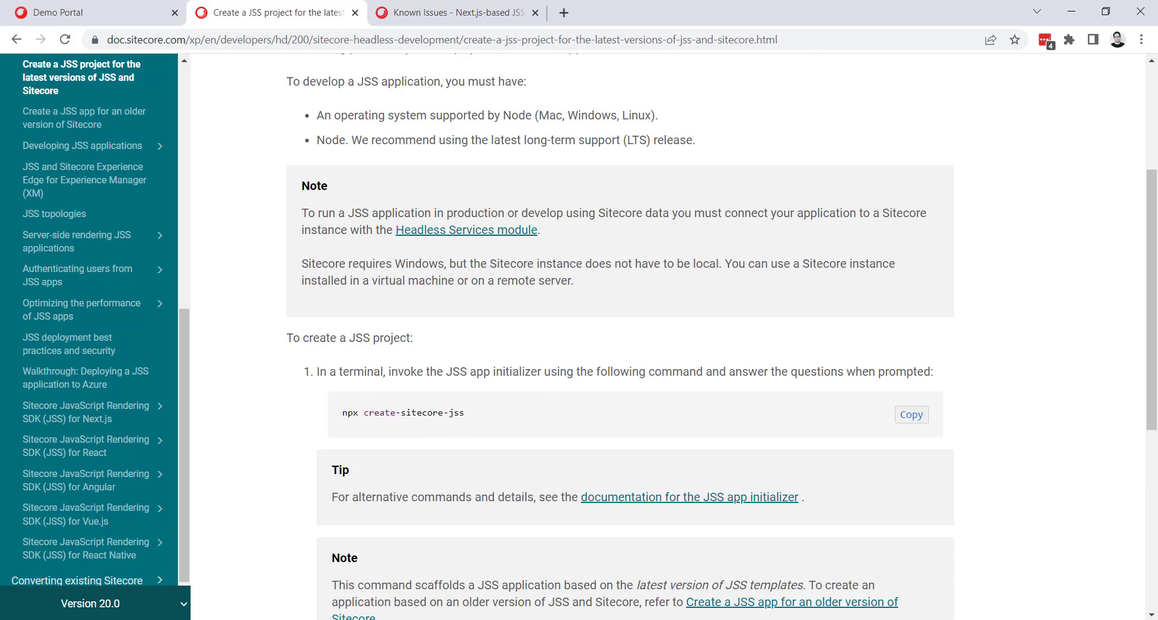
left_click(329, 619)
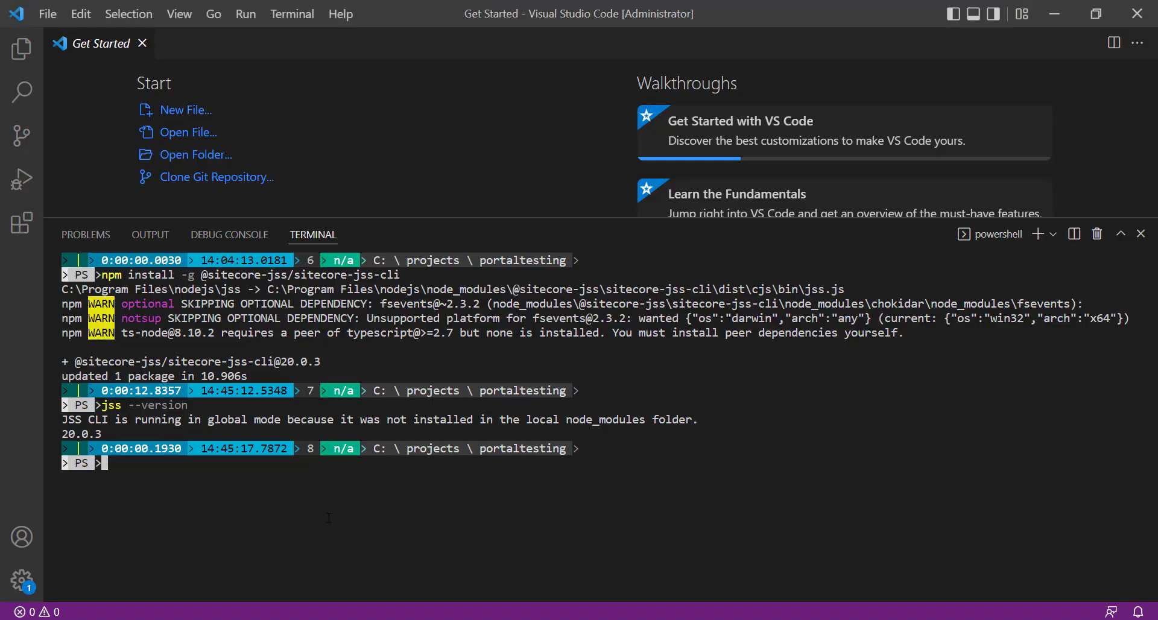
key("ctrl+v")
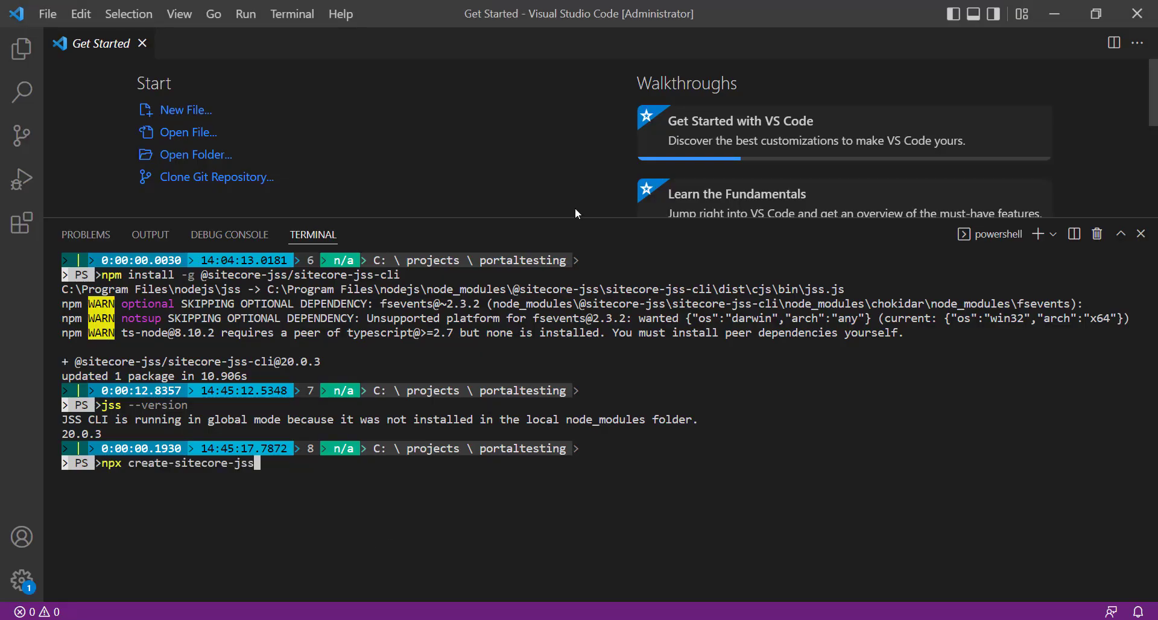
key("Return")
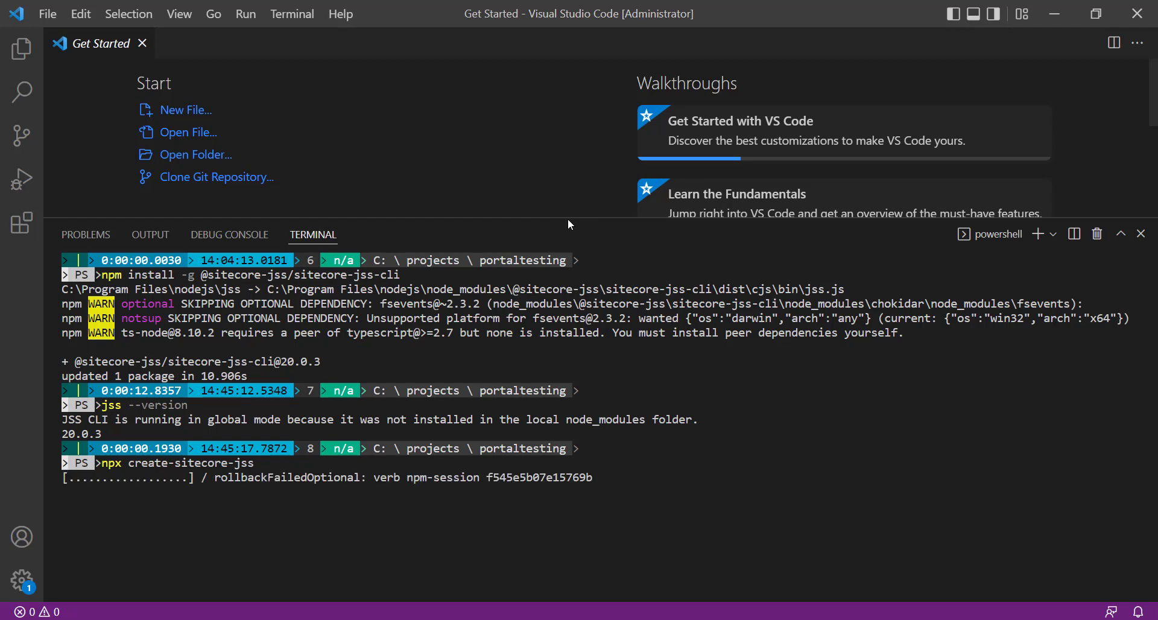
Enlarge the terminal and choose the nextjs template, accepting the default folder C:\projects\portaltesting\nextjs and app name sitecore-jss-app.
left_click_drag(563, 218, 559, 143)
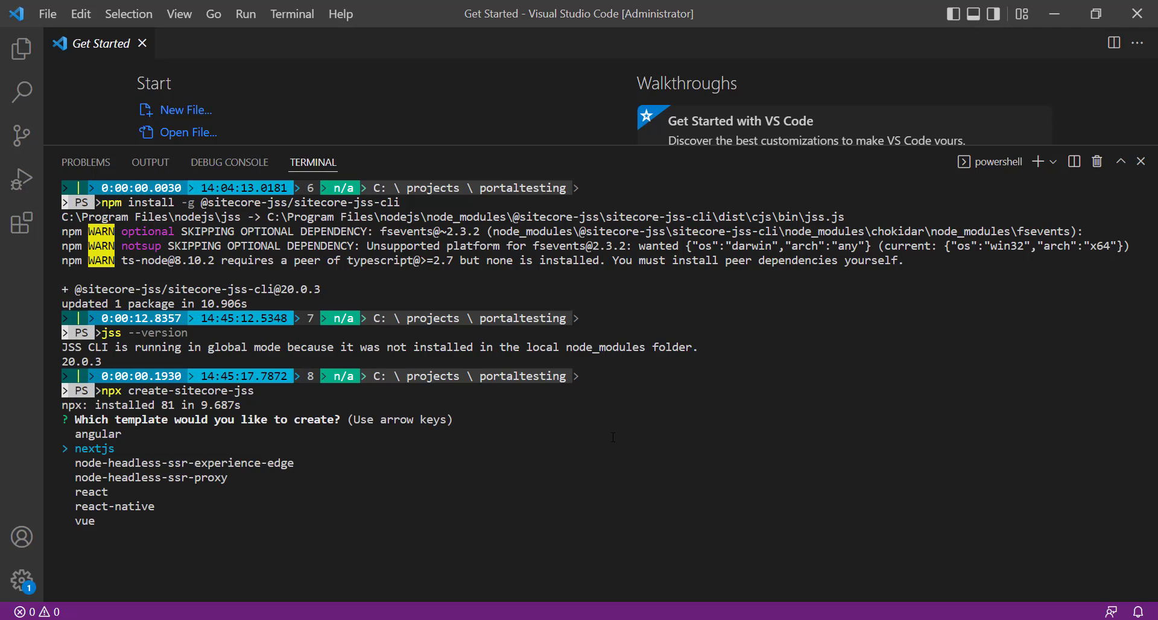
key("Up")
key("Down")
key("Return")
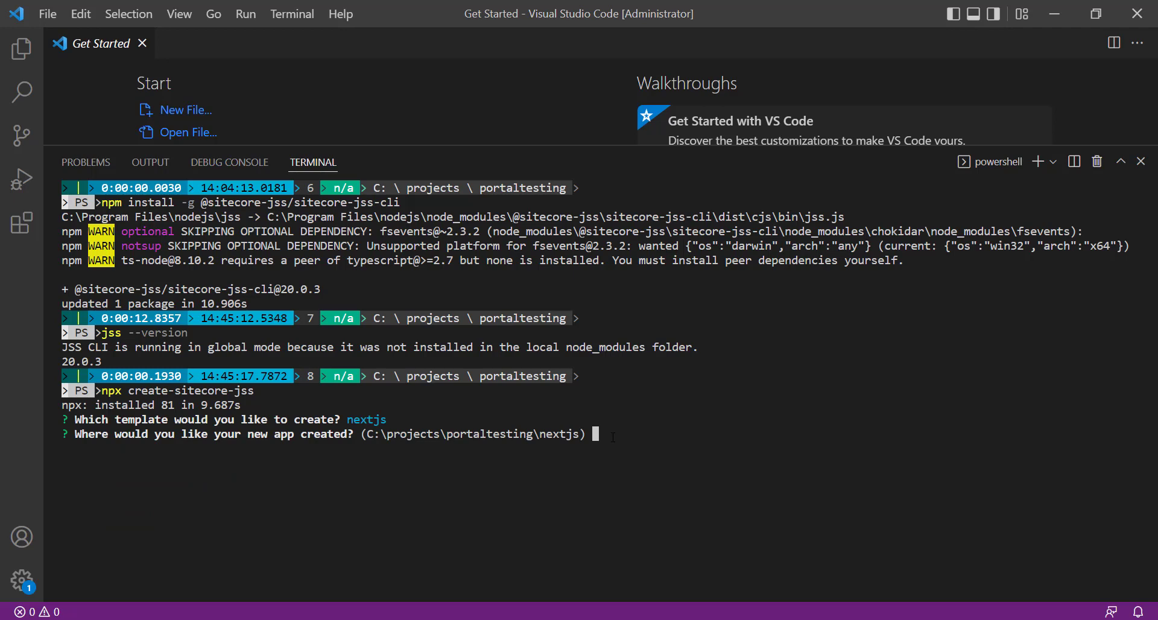
key("Return")
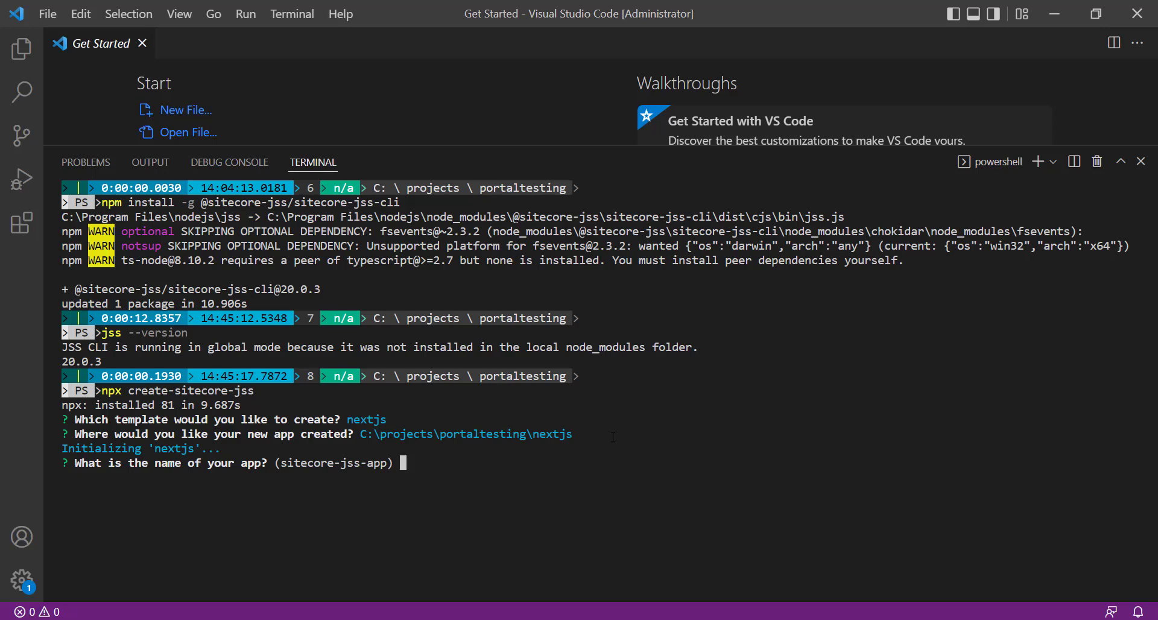
key("Return")
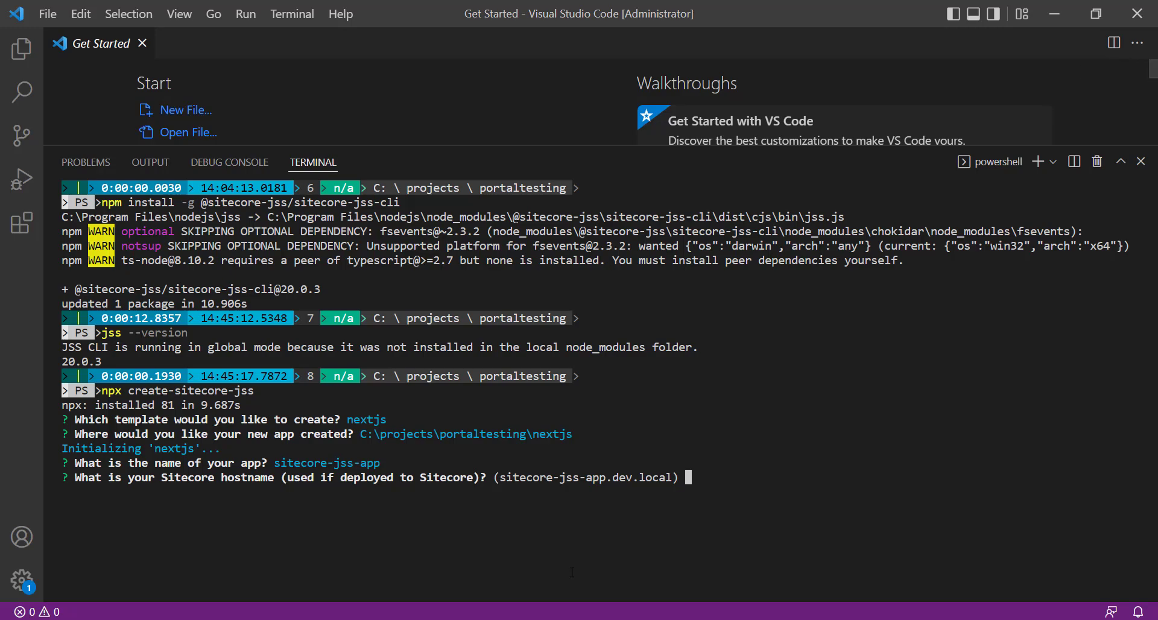
Open the scm-portal-edge instance in the browser's demo portal and copy its administrator password.
key("alt+Tab")
left_click(159, 9)
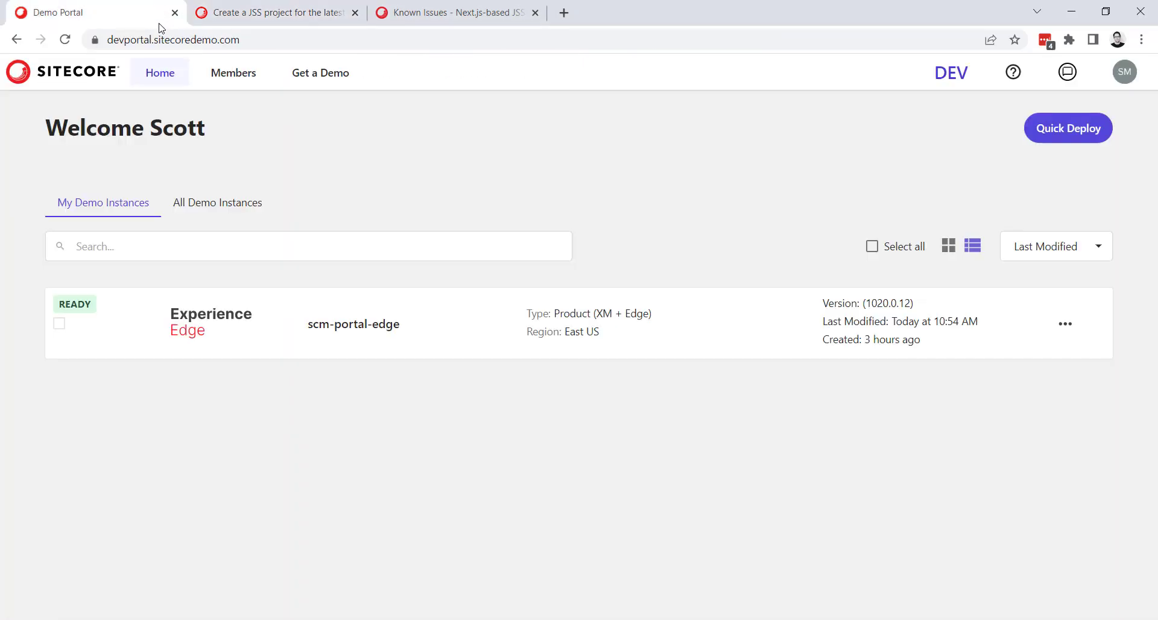
left_click(223, 324)
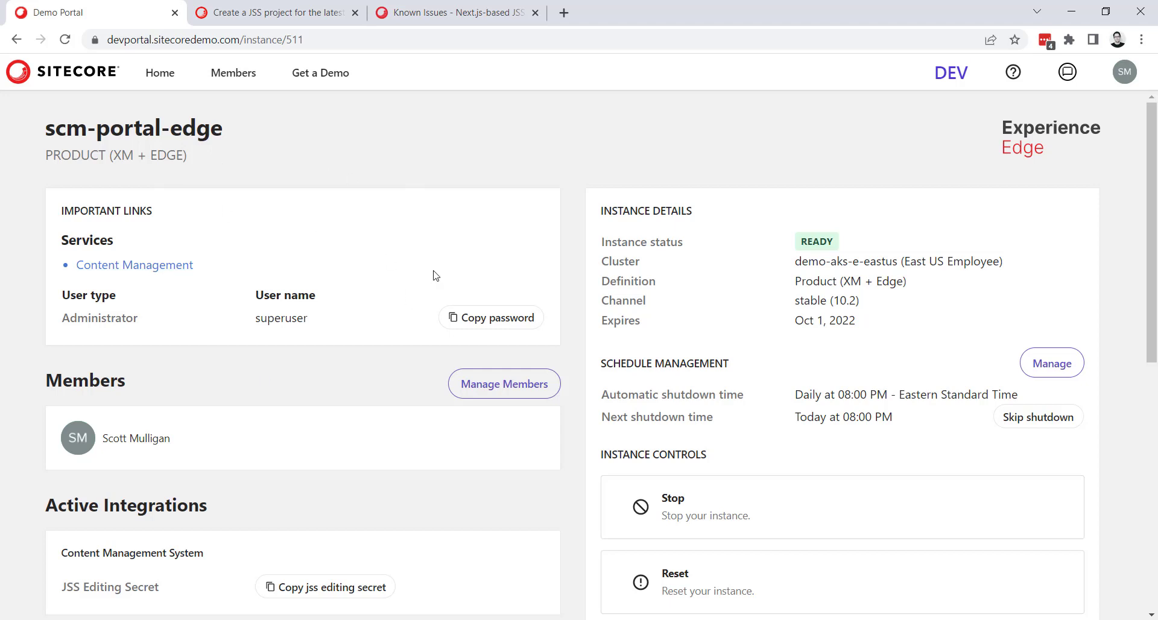
left_click(490, 326)
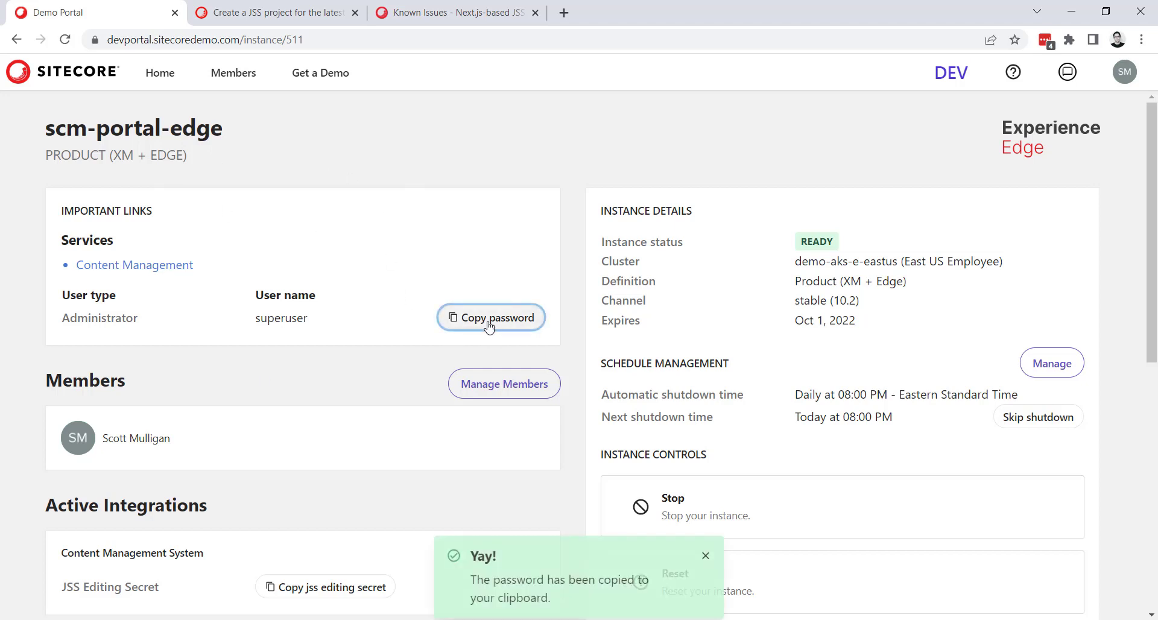
Open the instance's Content Management service and log in as superuser with the copied account password.
left_click(142, 266)
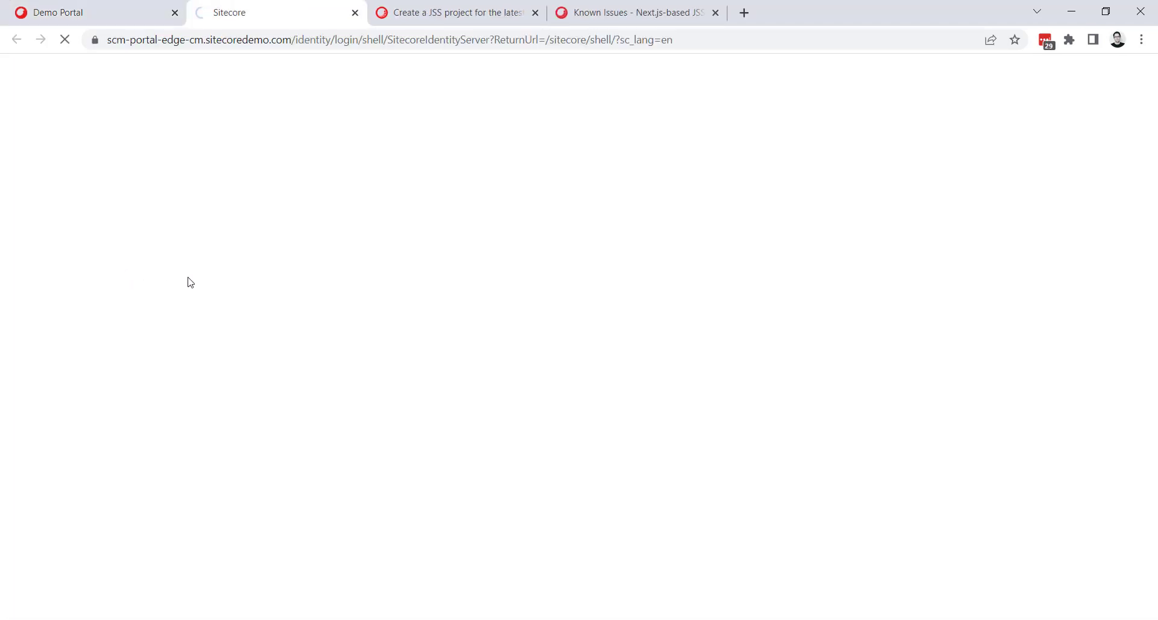
type("superuser")
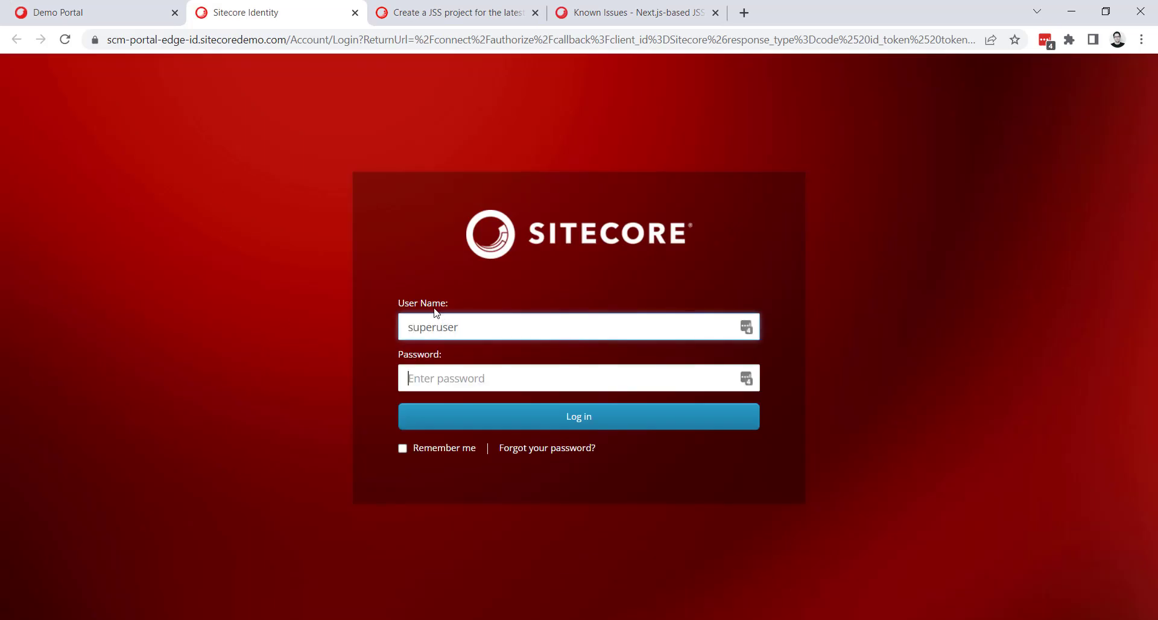
key("Tab")
key("ctrl+v")
key("Return")
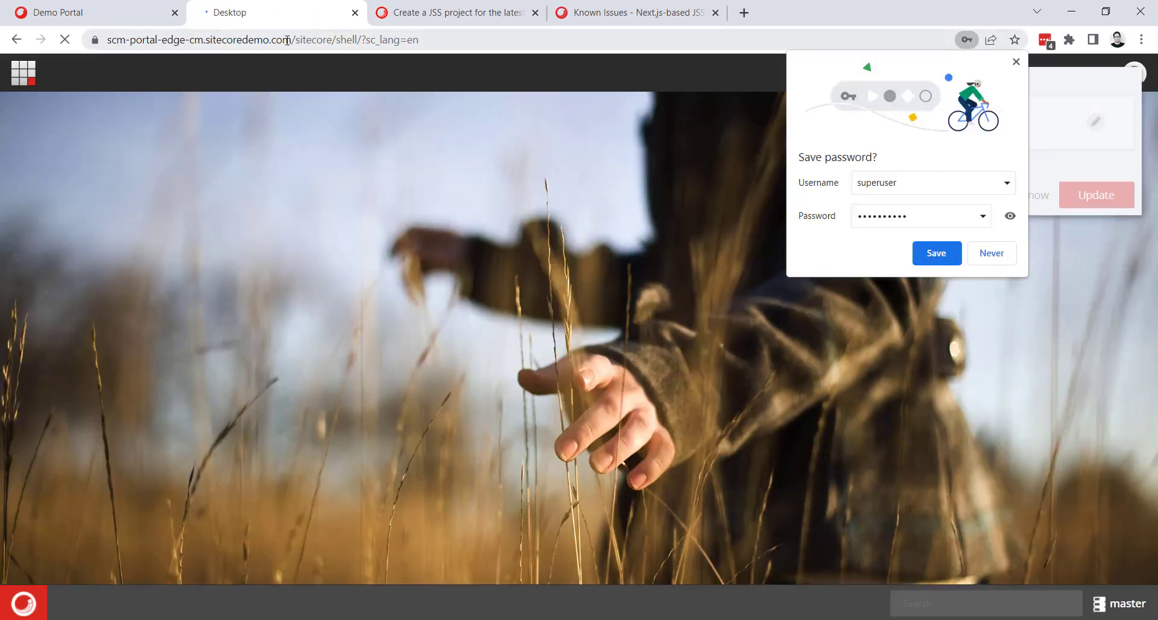
Copy the host from the Content Management address and enter scm-portal-edge-cm.sitecoredemo.com as the Sitecore hostname in the terminal's app initializer.
left_click(286, 40)
left_click_drag(286, 41, 104, 42)
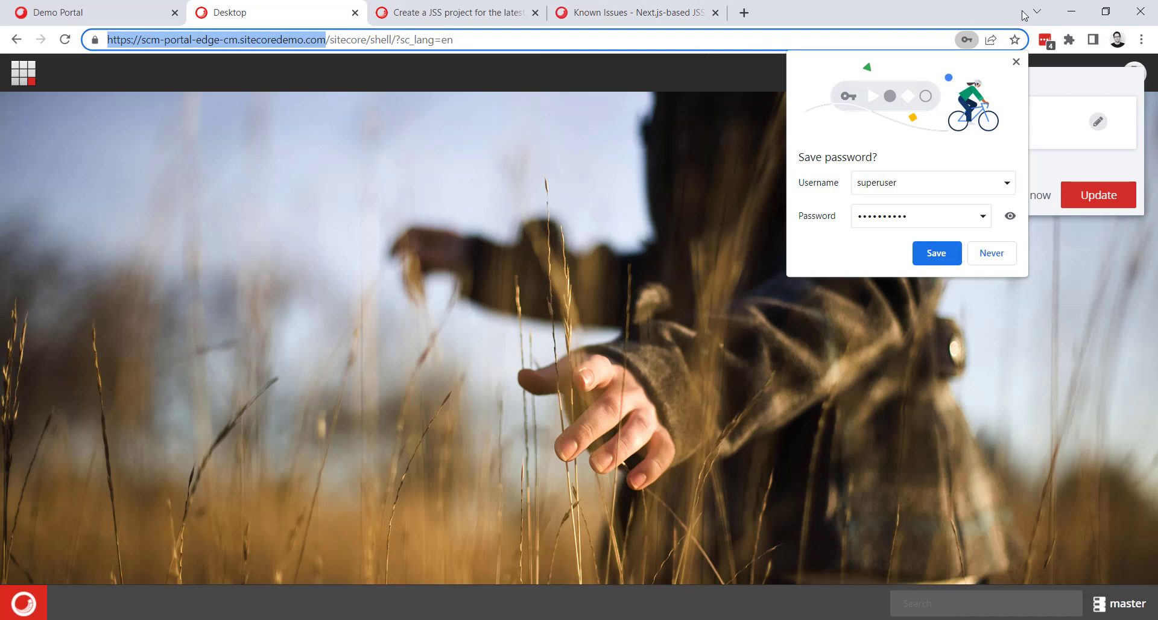
key("alt+Tab")
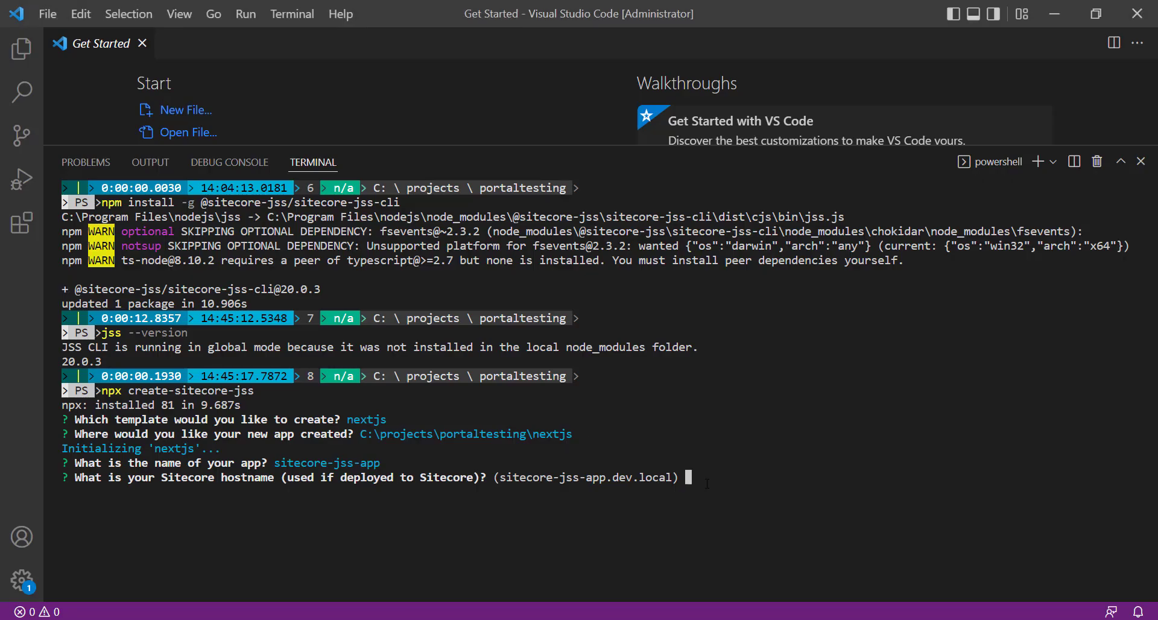
key("ctrl+v")
key("BackSpace")
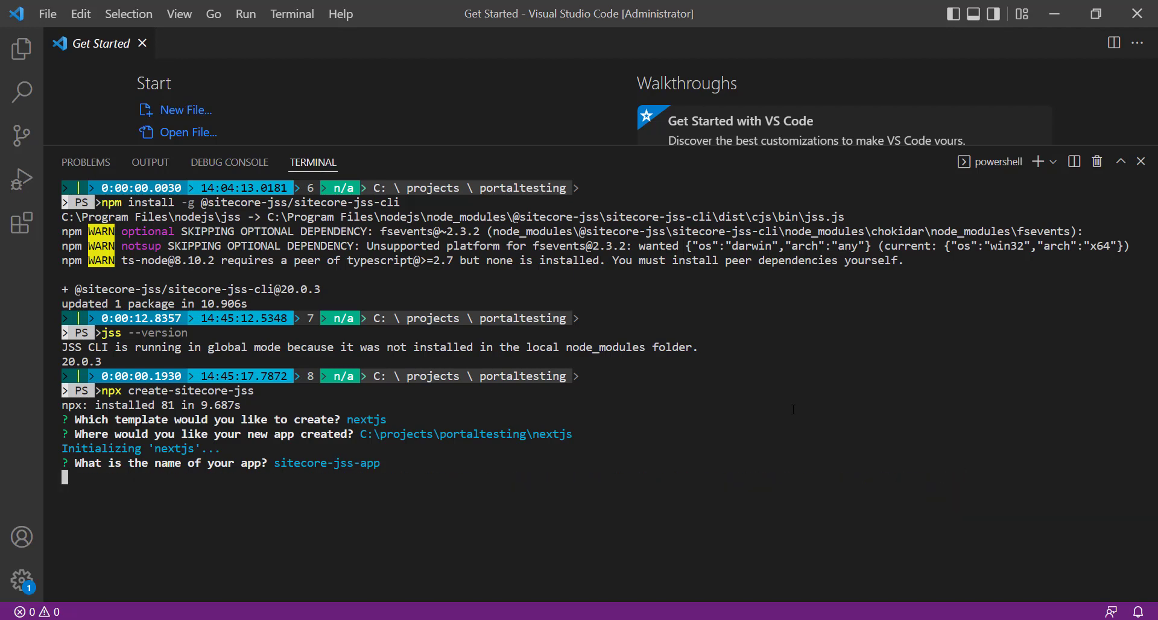
key("Return")
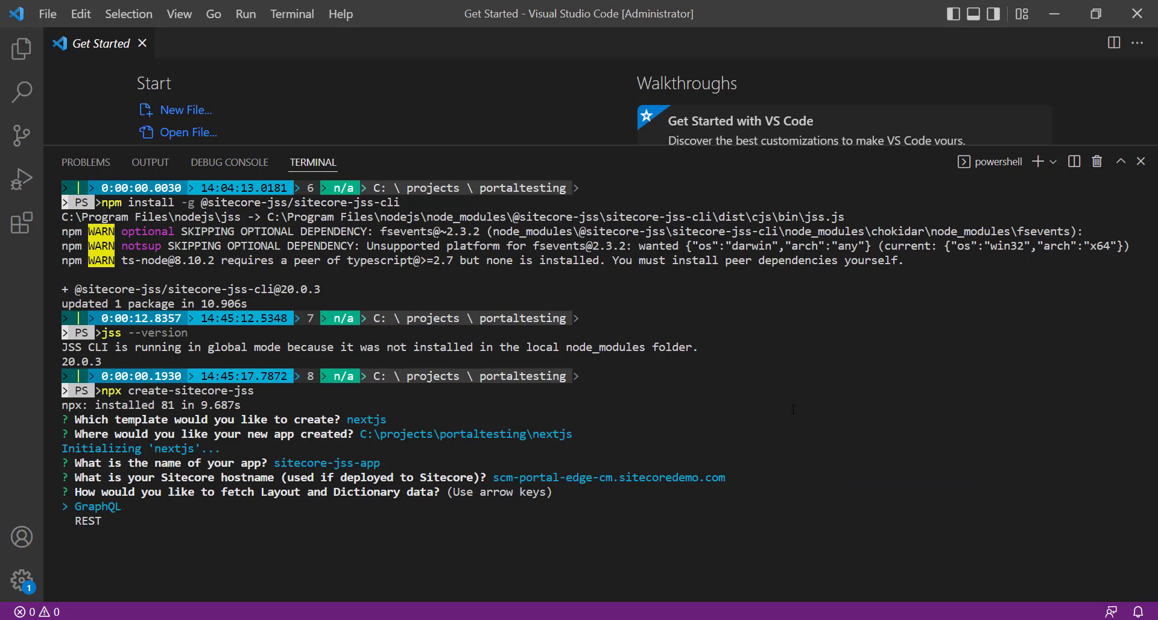
Choose GraphQL as the method for fetching Layout and Dictionary data.
key("Down")
key("Up")
key("Return")
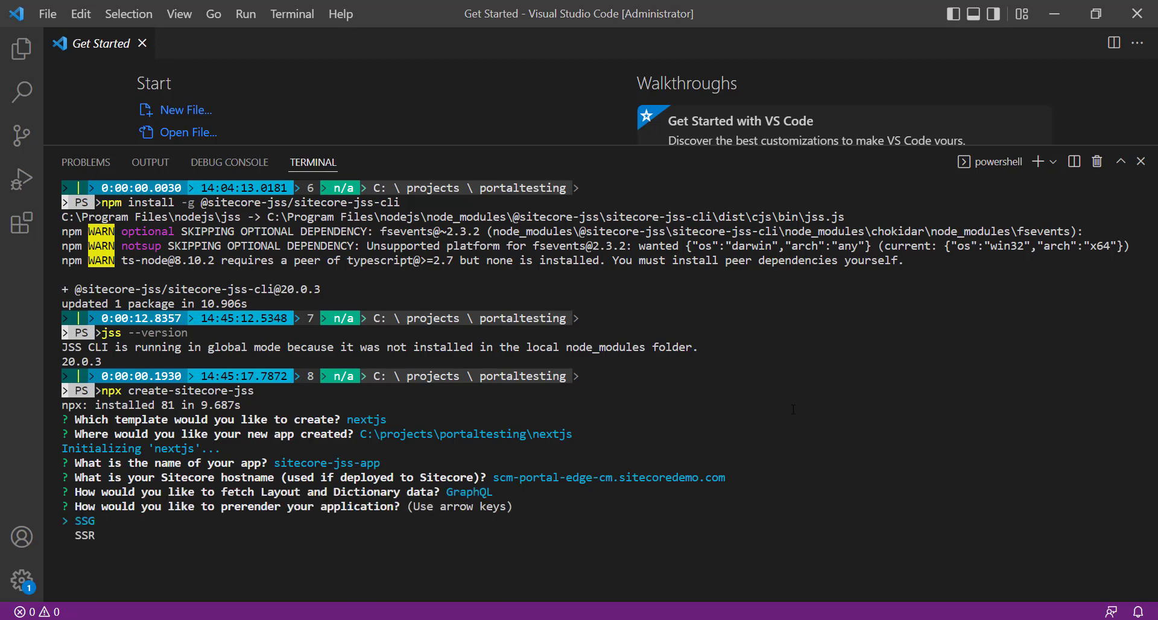
Choose SSG as the prerendering method and include the nextjs-styleguide add-on initializer.
key("Return")
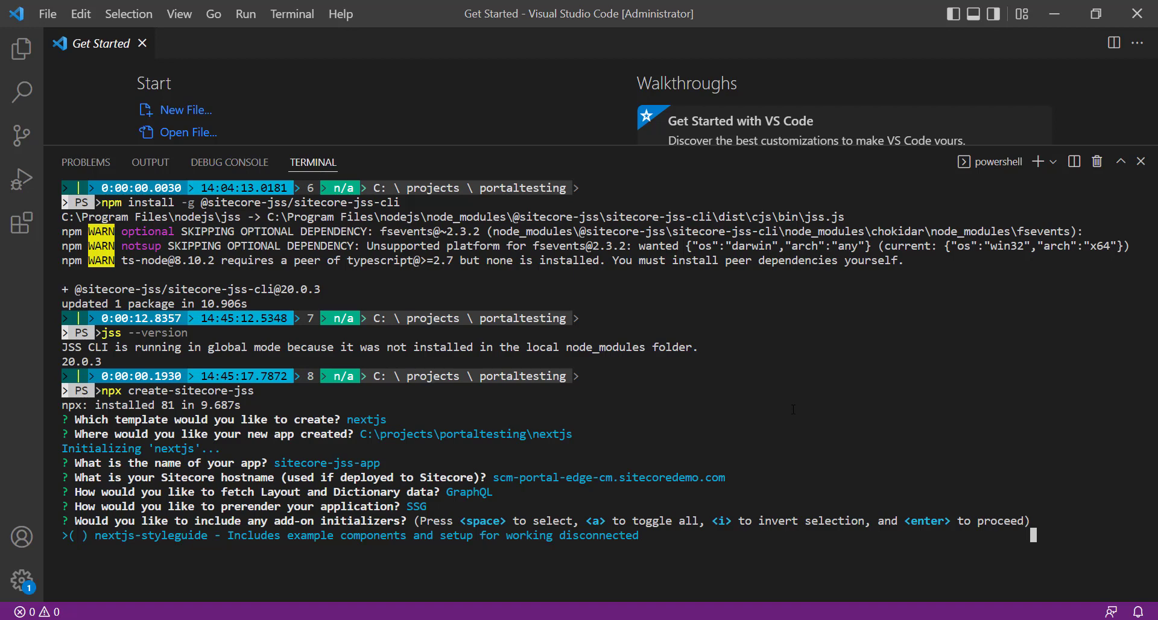
key("space")
key("Return")
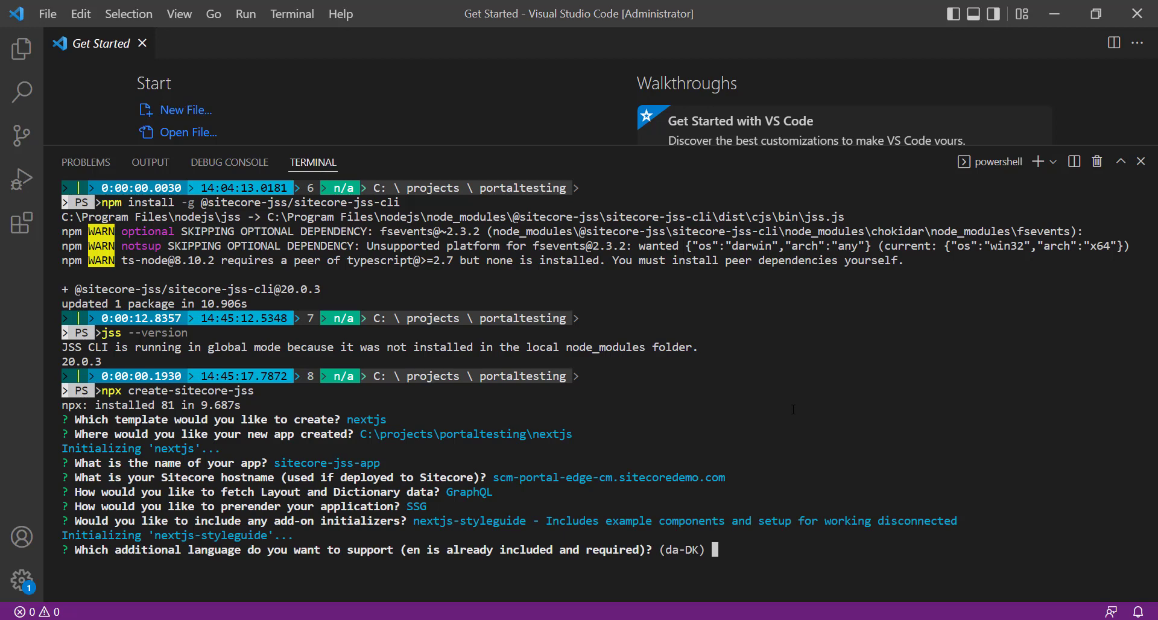
Enter da-DK as the additional supported language to complete the app initialization.
type("da-DK")
key("Return")
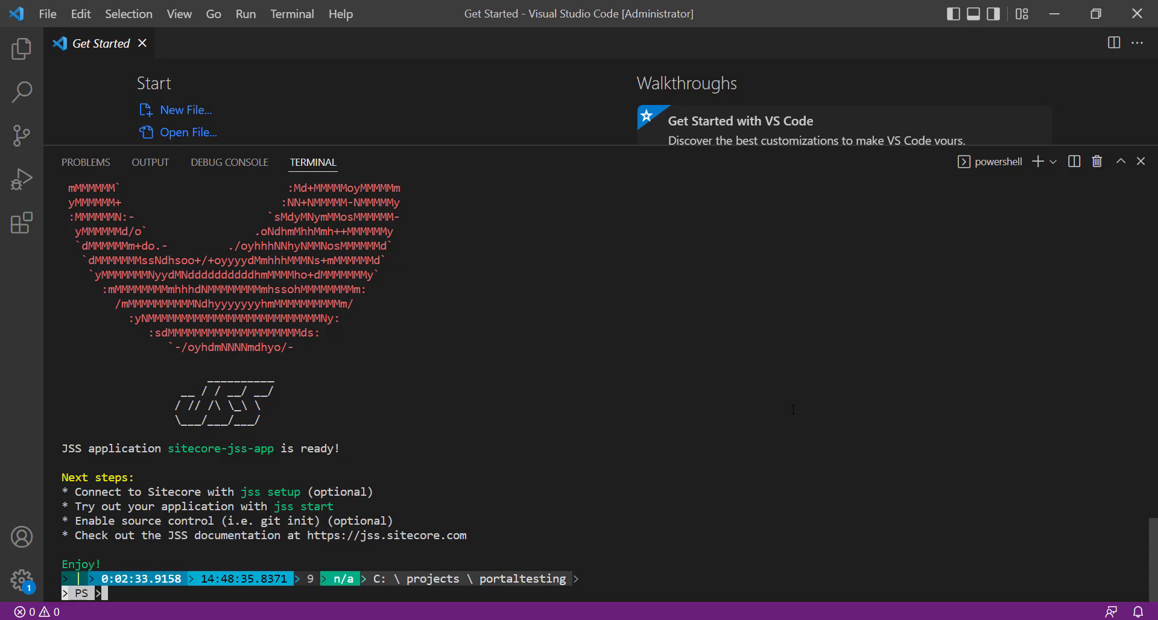
Change the terminal's working directory to the nextjs app folder.
type("cd .\\")
type("nex")
key("Tab")
key("Return")
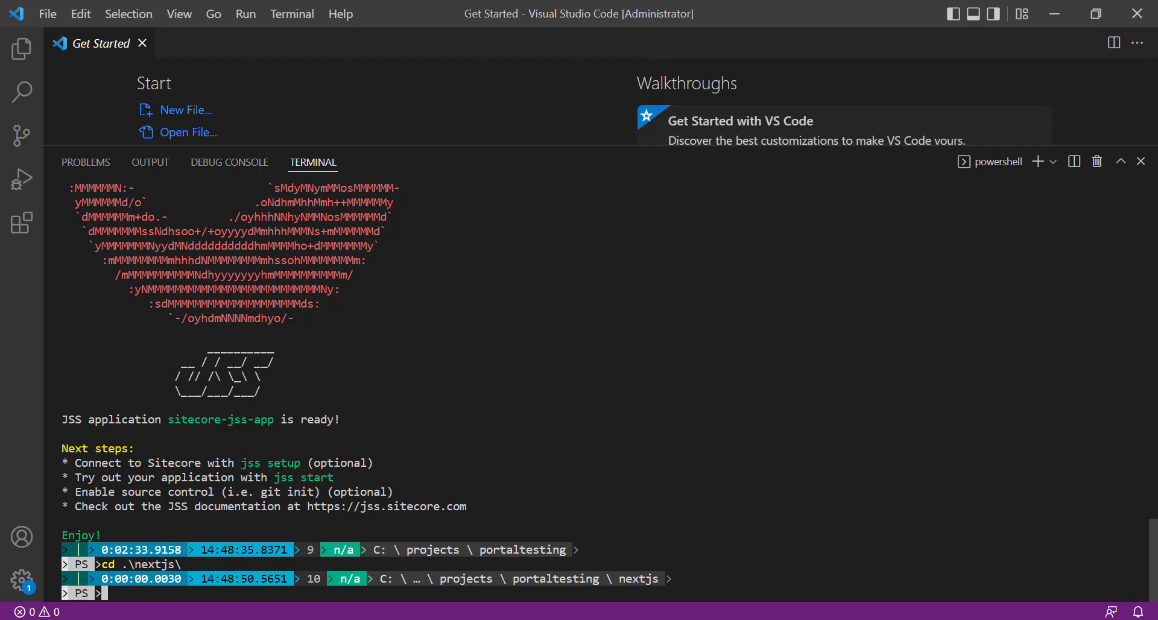
Run jss setup and answer n to whether the Sitecore instance is local or on a network share.
left_click_drag(241, 462, 299, 463)
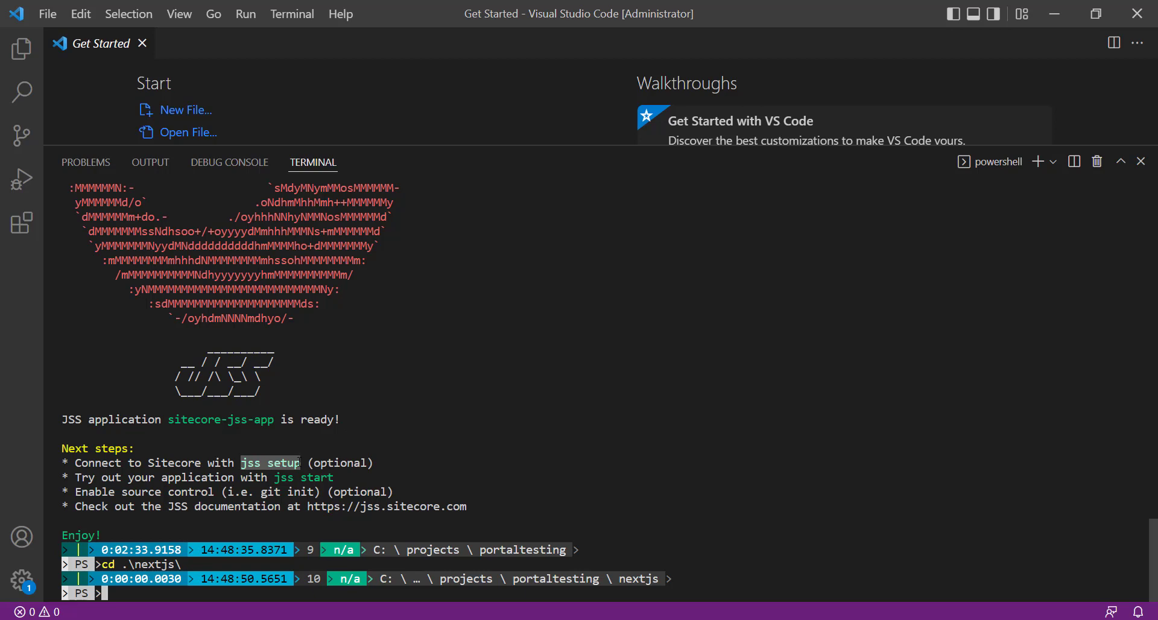
left_click(280, 463)
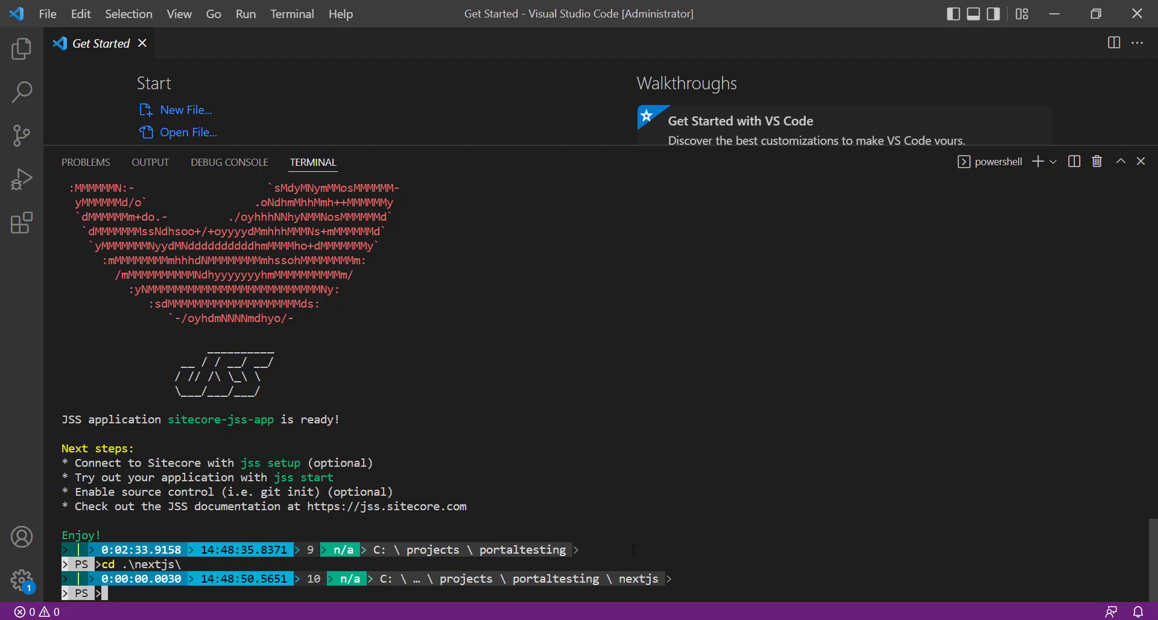
type("jss setup")
key("Return")
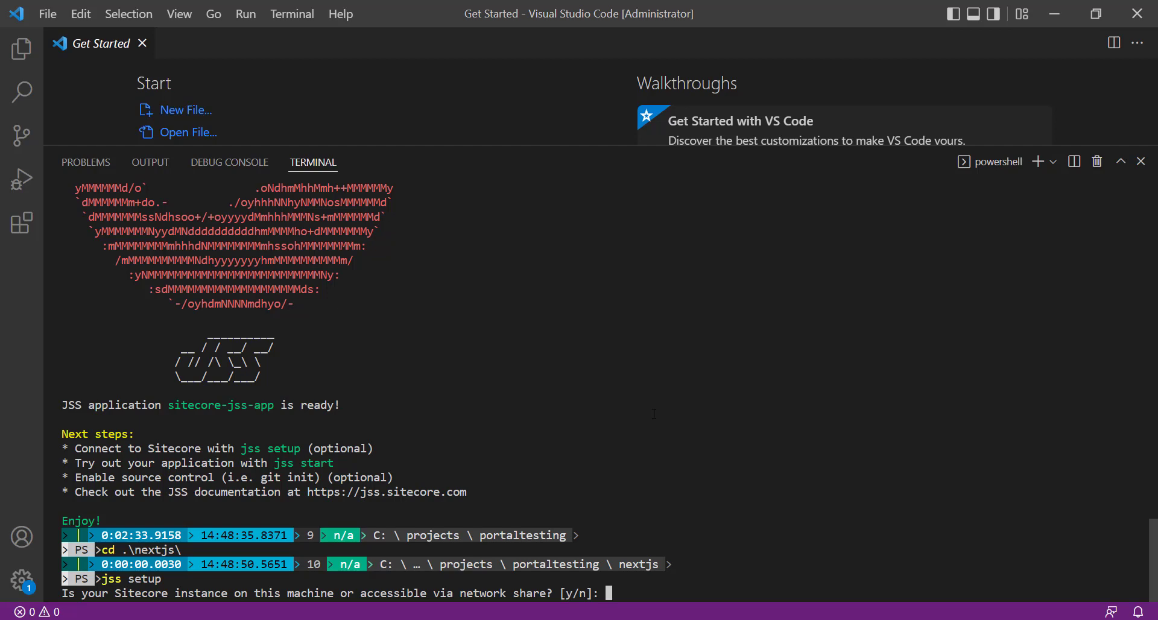
type("n")
key("Return")
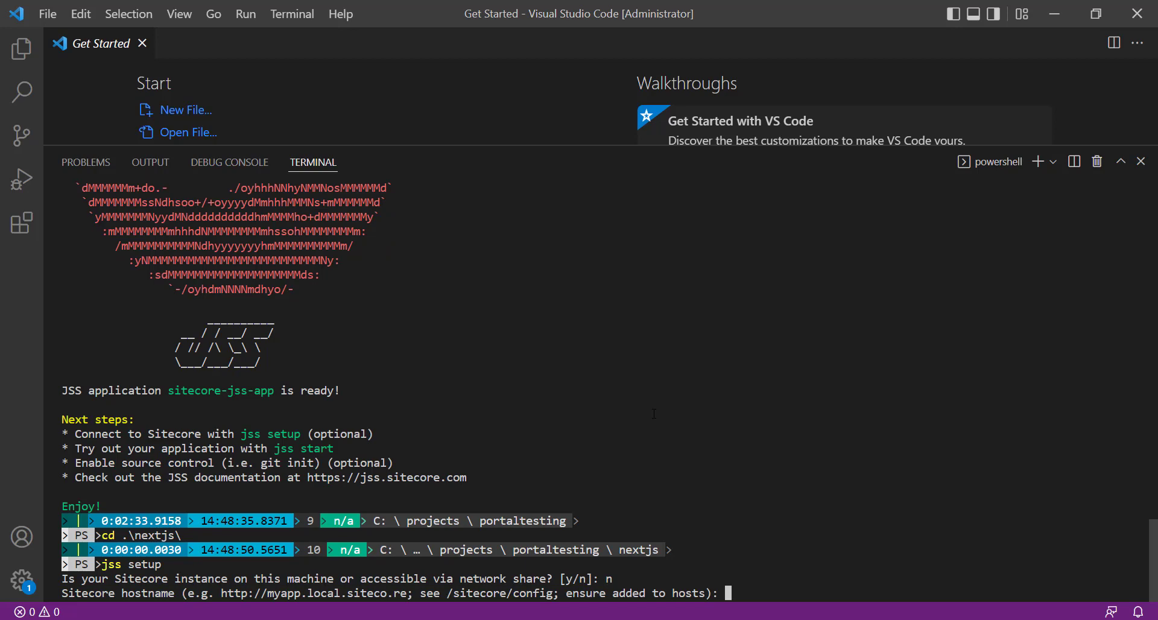
type("jss setup")
key("BackSpace")
key("BackSpace")
key("BackSpace")
key("BackSpace")
key("BackSpace")
key("BackSpace")
key("BackSpace")
key("BackSpace")
key("BackSpace")
key("alt+Tab")
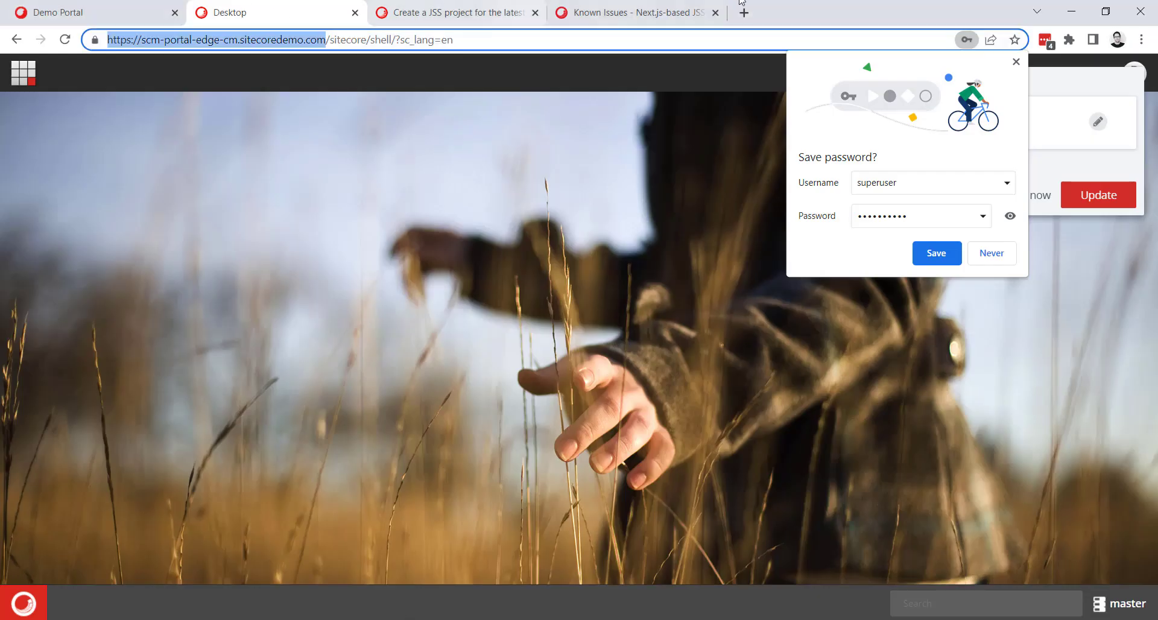
key("ctrl+c")
key("alt+Tab")
key("ctrl+v")
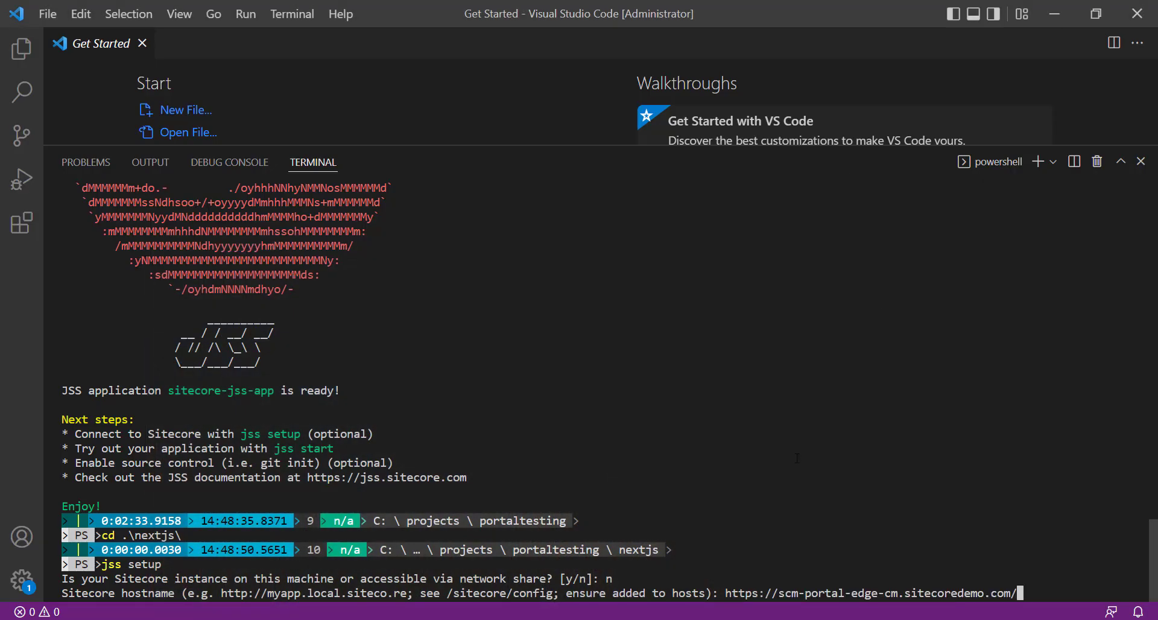
key("BackSpace")
key("Return")
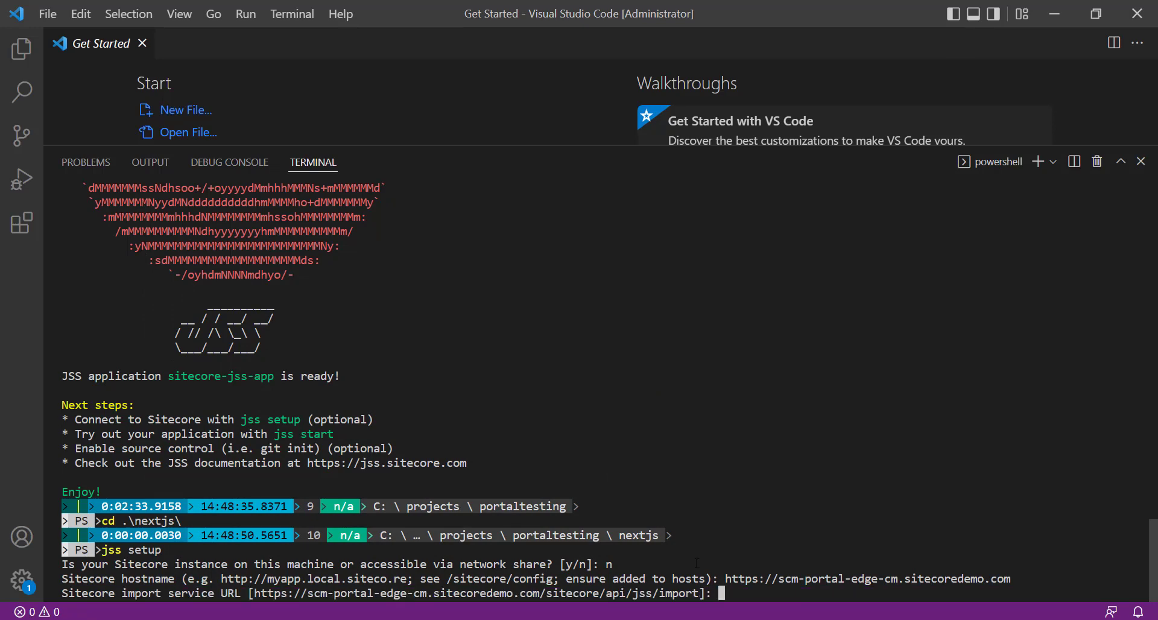
key("Return")
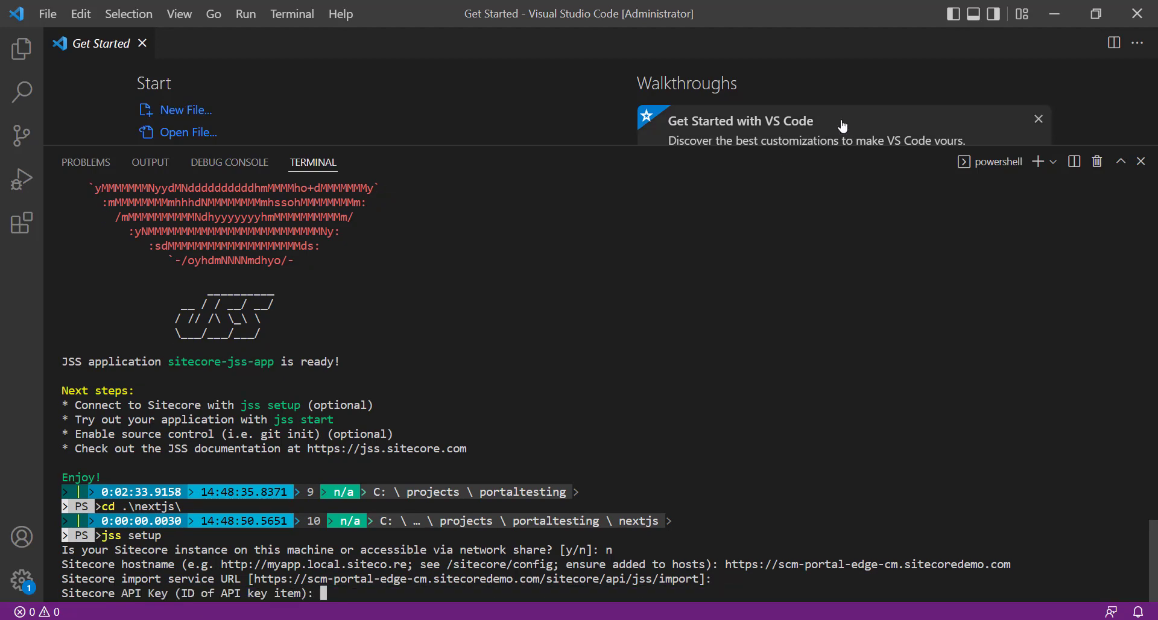
Switch to the browser, open the Content Editor from the Sitecore desktop and dismiss the password-update prompt.
key("alt+Tab")
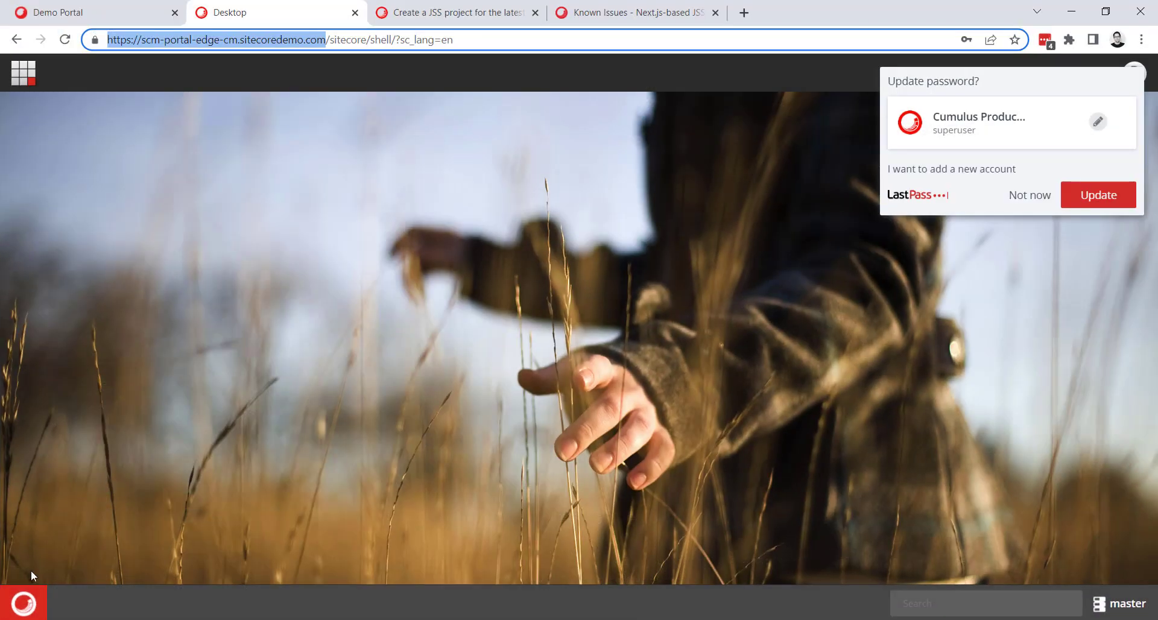
left_click(23, 601)
left_click(73, 102)
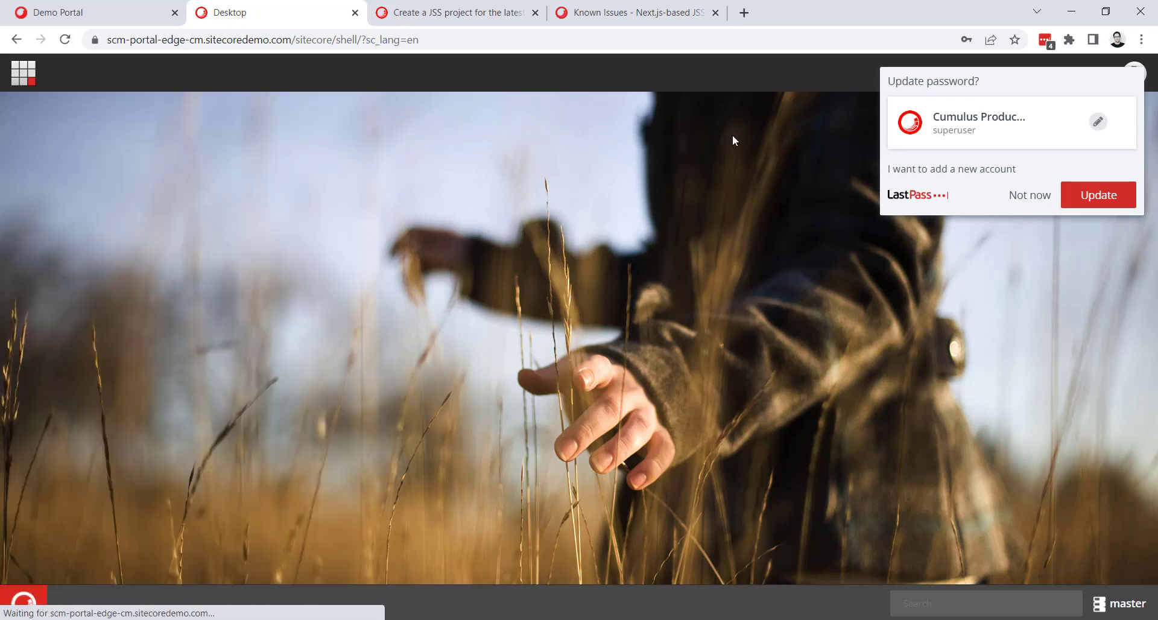
left_click(1030, 199)
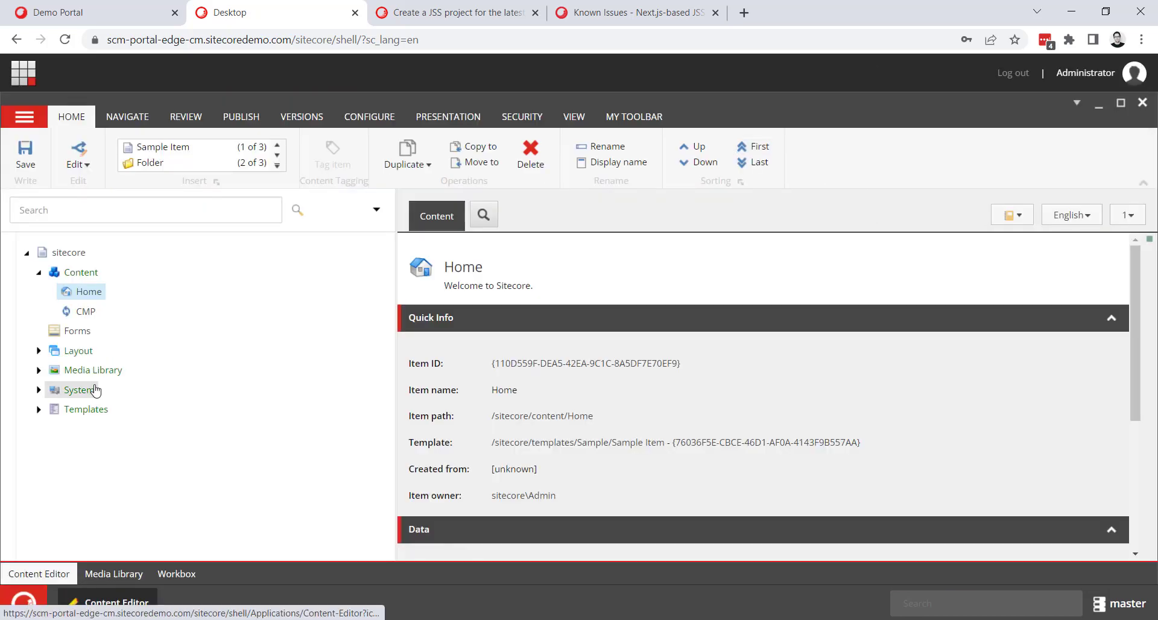
Insert an API Key item with the default name under System/Settings/Services/API Keys.
left_click(39, 390)
scroll(42, 392, "down", 1)
left_click(49, 473)
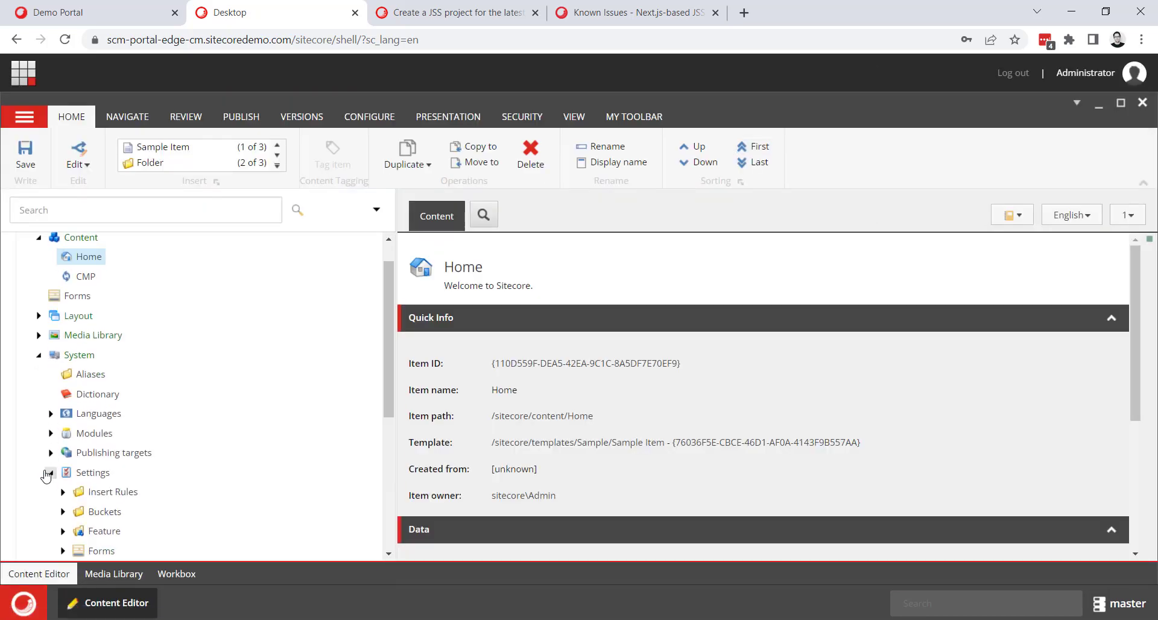
scroll(49, 458, "down", 5)
left_click(63, 394)
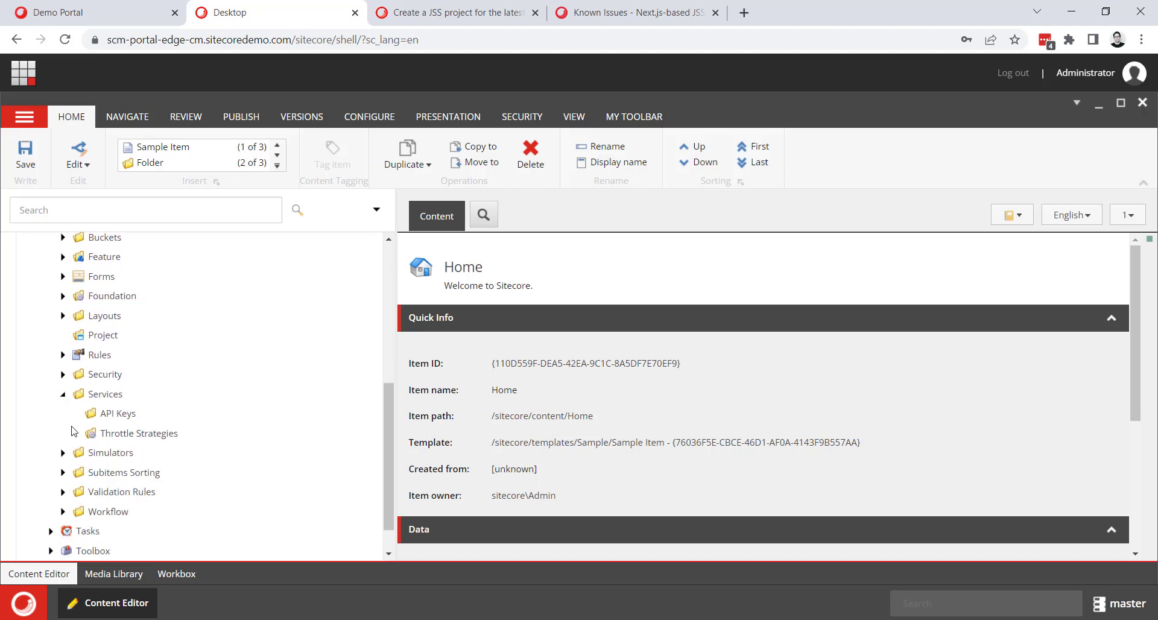
right_click(99, 413)
mouse_move(240, 324)
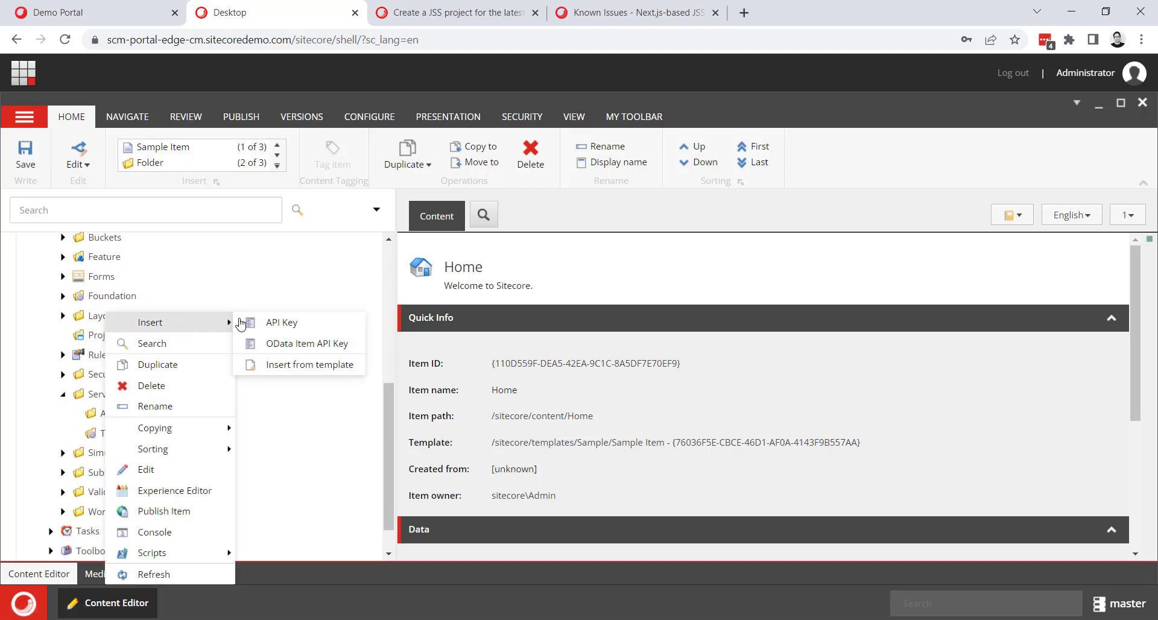
left_click(282, 322)
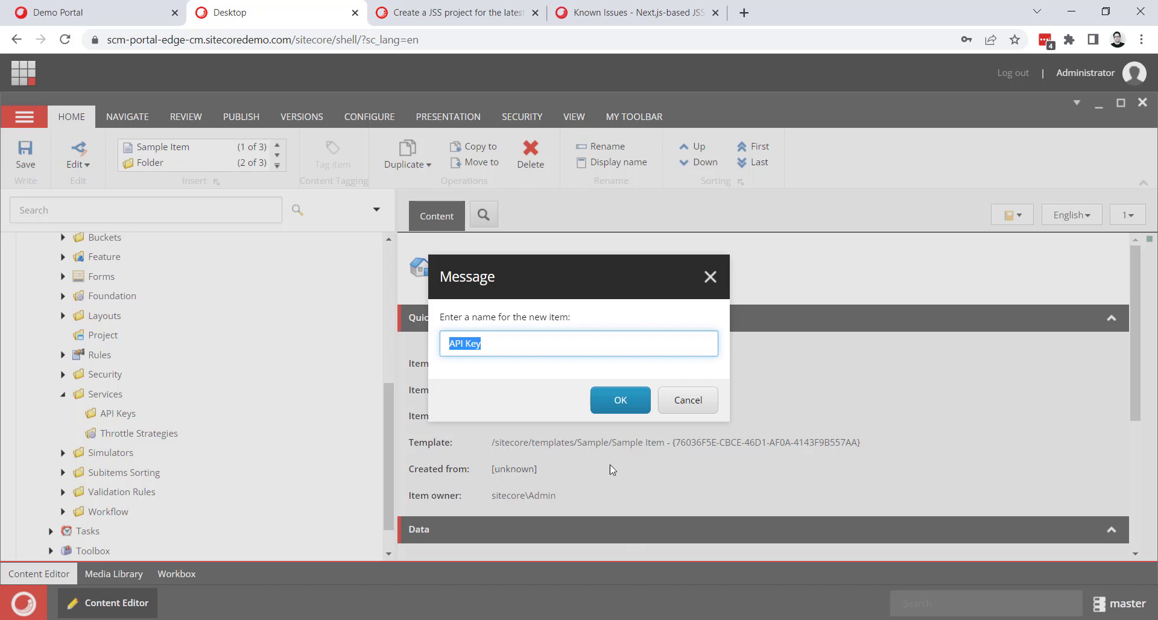
left_click(617, 407)
Set both CORS Origins and Allowed Controllers of the API Key item to * and save it.
scroll(463, 426, "down", 3)
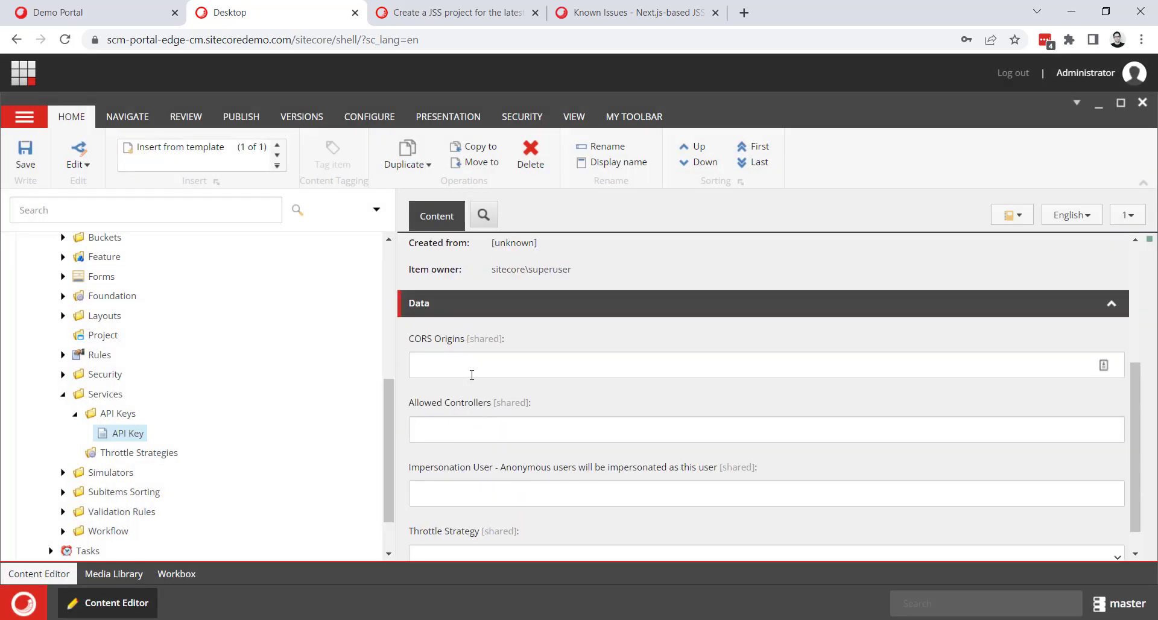
left_click(472, 372)
type("*")
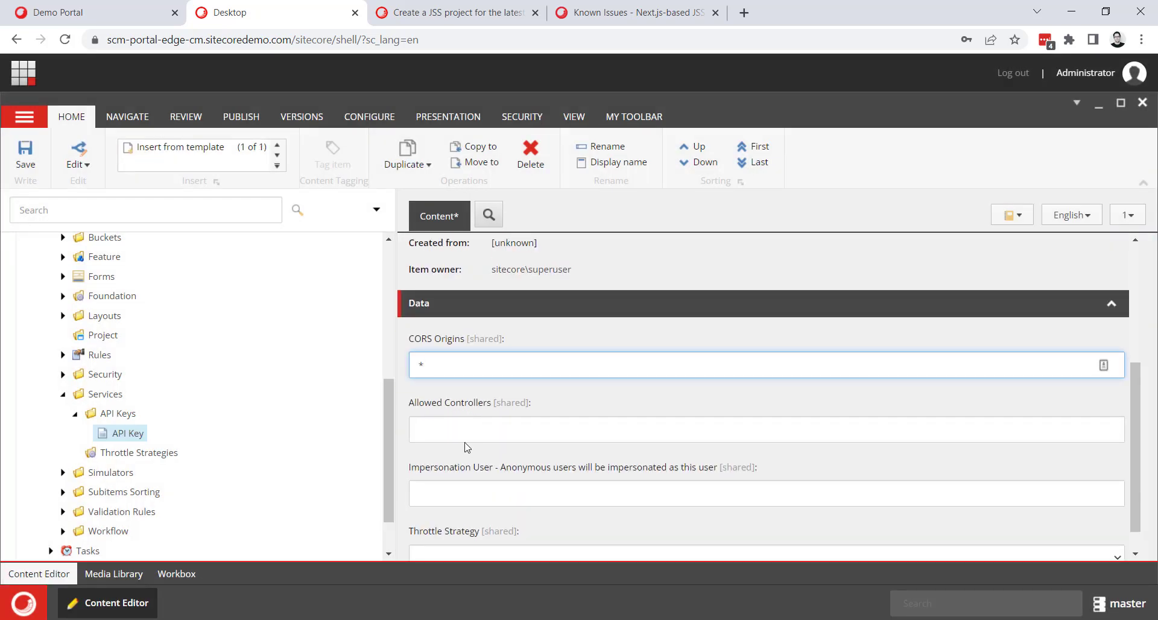
left_click(459, 432)
type("*")
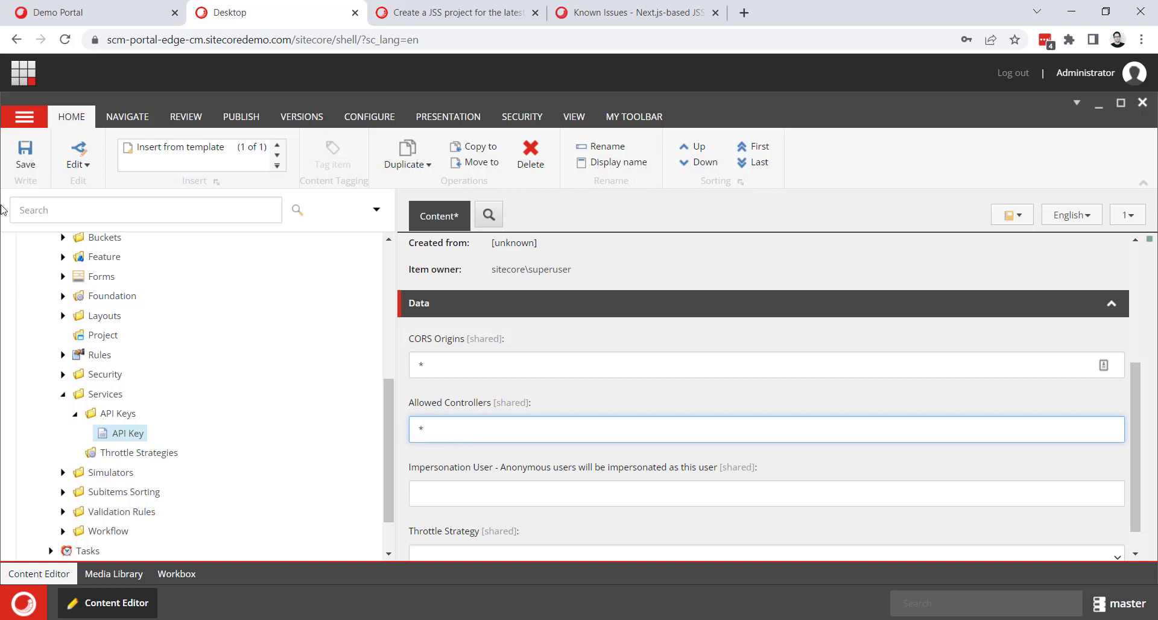
key("ctrl+s")
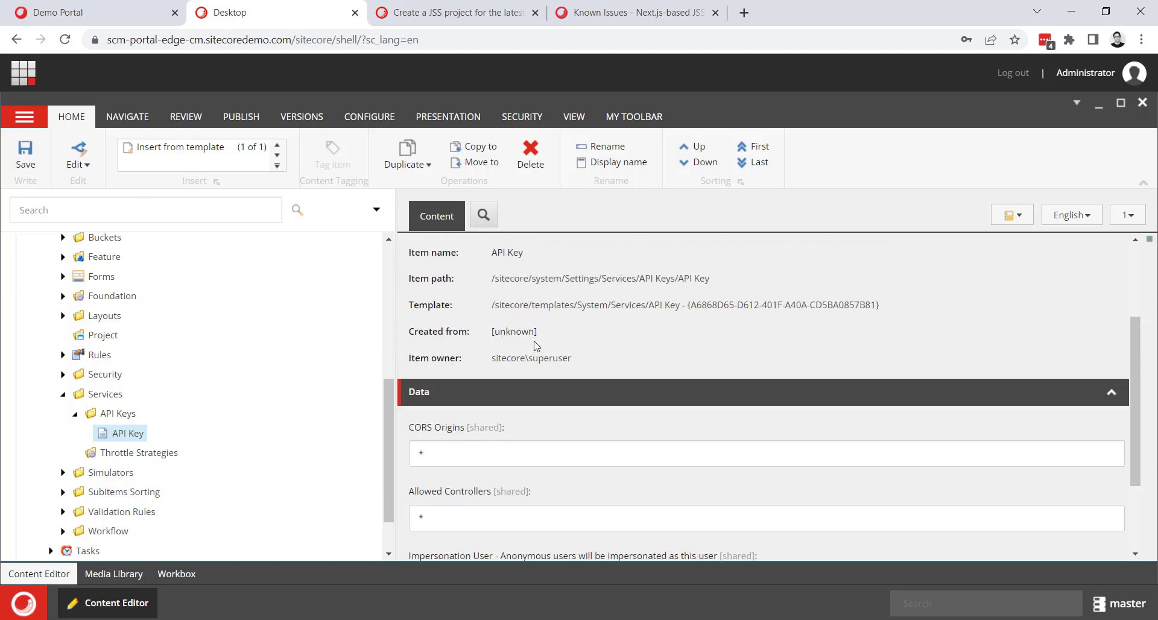
Copy the API Key item's ID into the terminal's Sitecore API Key prompt and let setup generate the deployment secret.
left_click(542, 370)
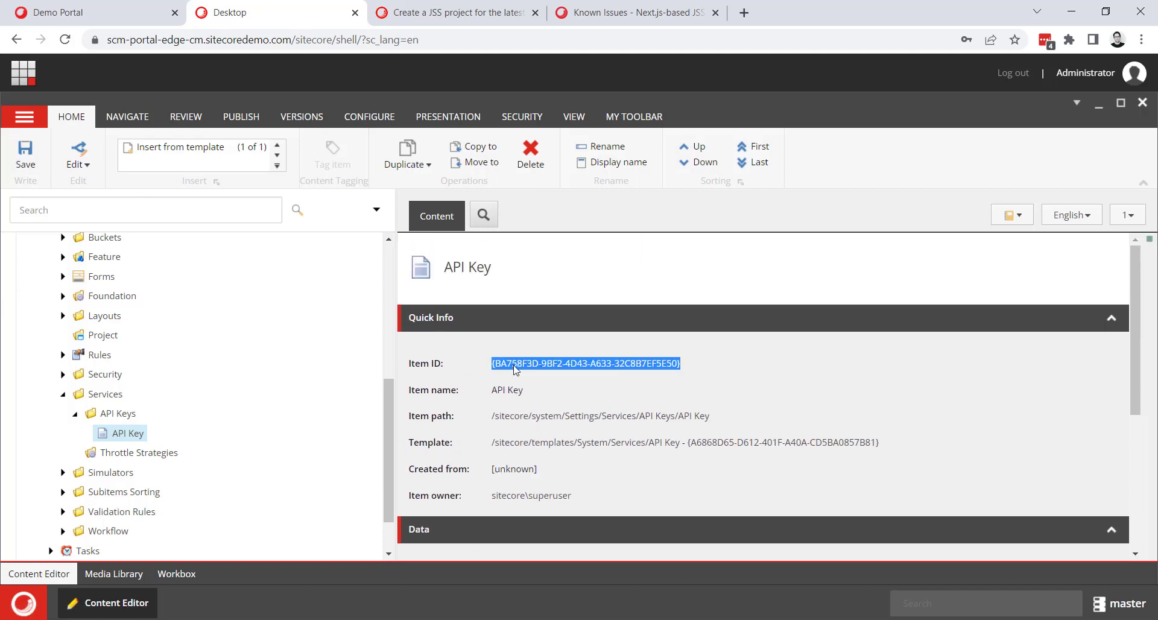
key("alt+Tab")
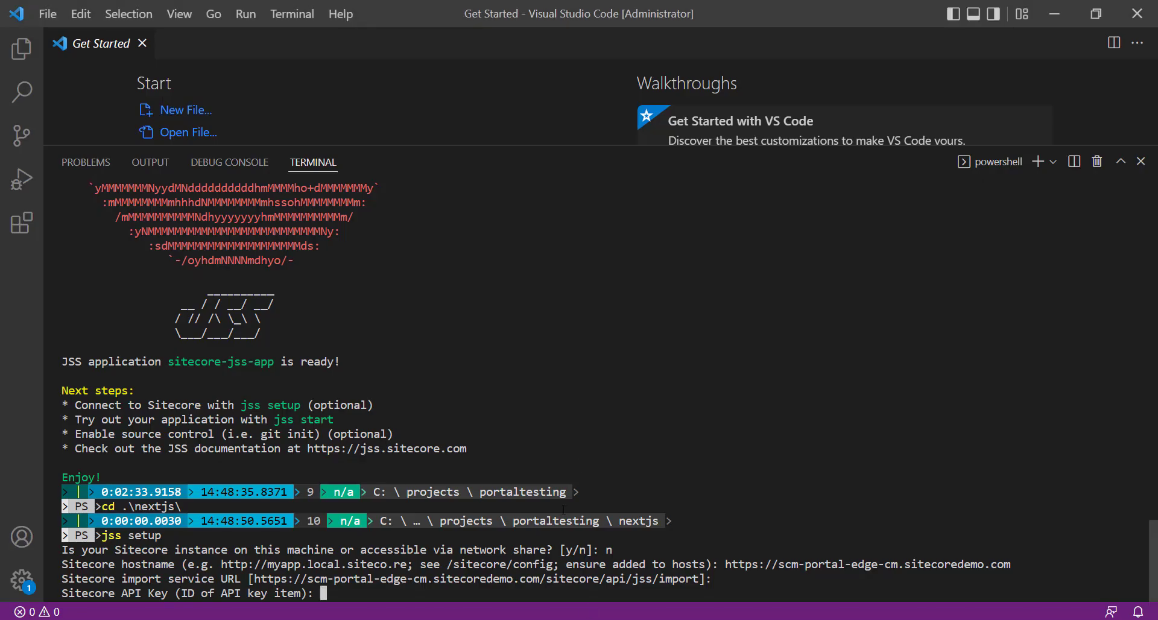
key("ctrl+v")
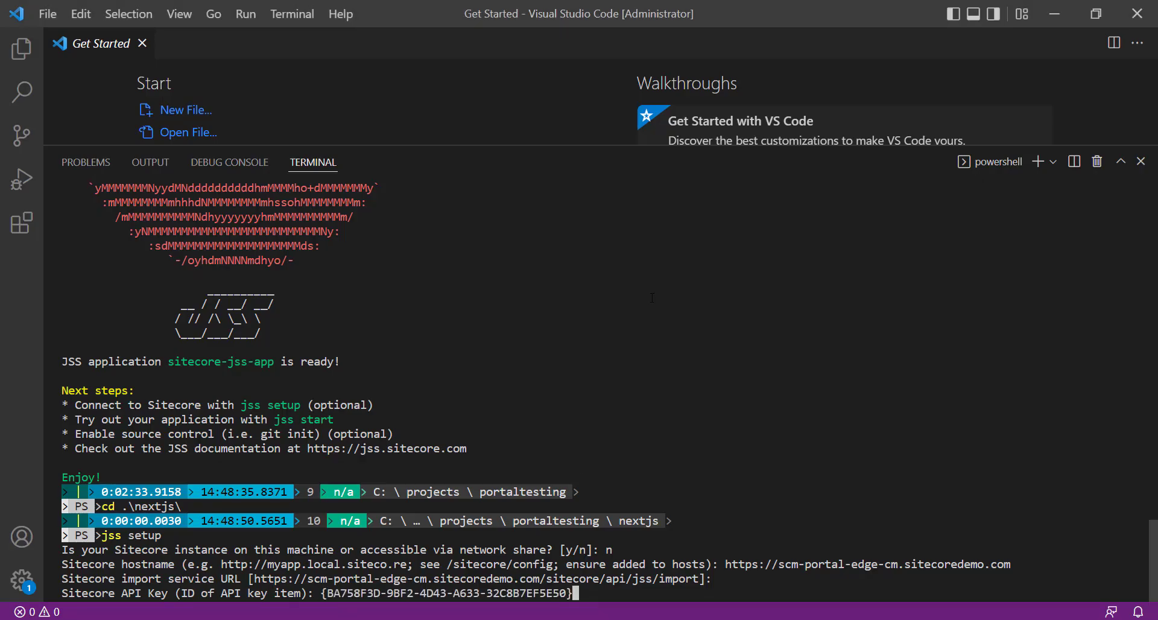
key("Return")
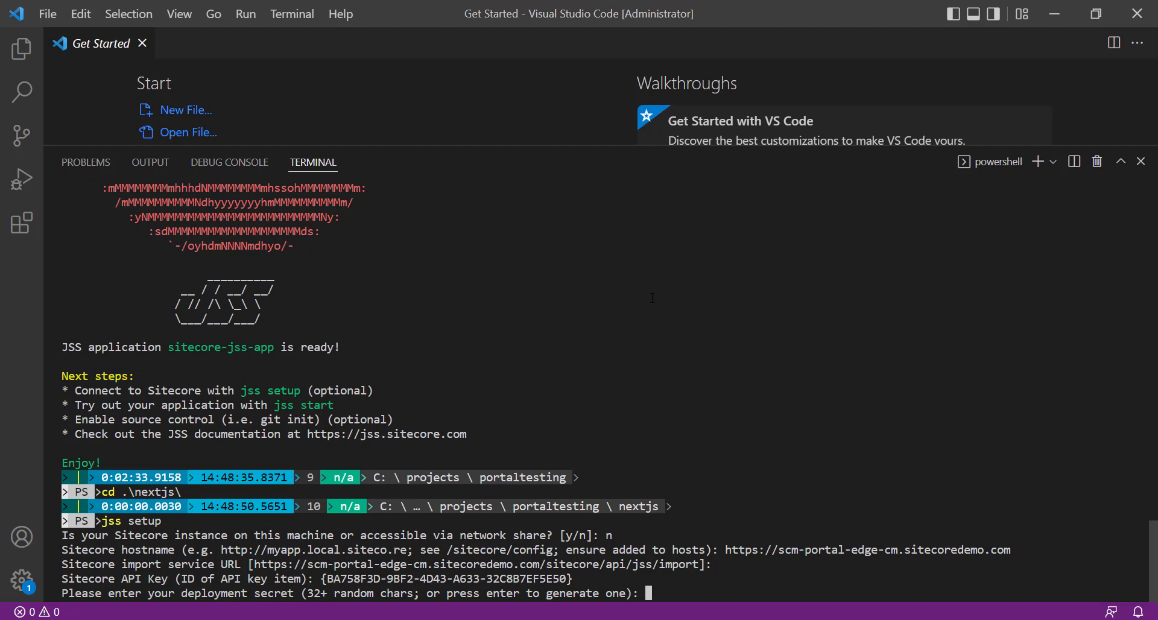
key("Return")
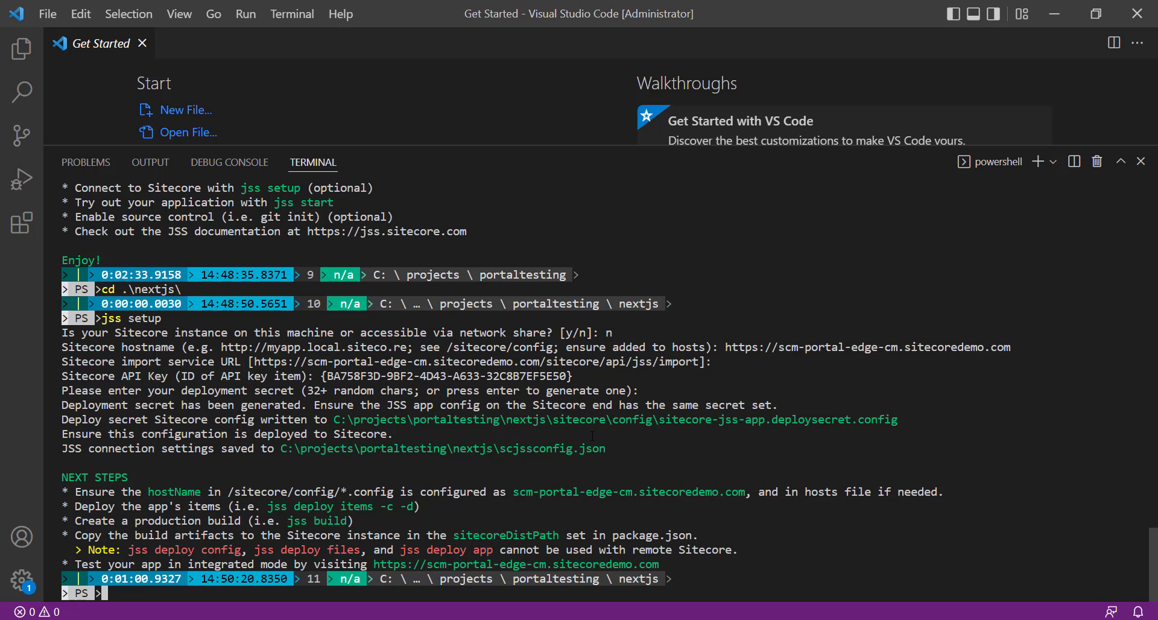
left_click_drag(268, 506, 412, 506)
right_click(396, 507)
Return to the browser's Content Editor and insert a Headless Tenant under Content, keeping the name New tenant.
left_click(1052, 15)
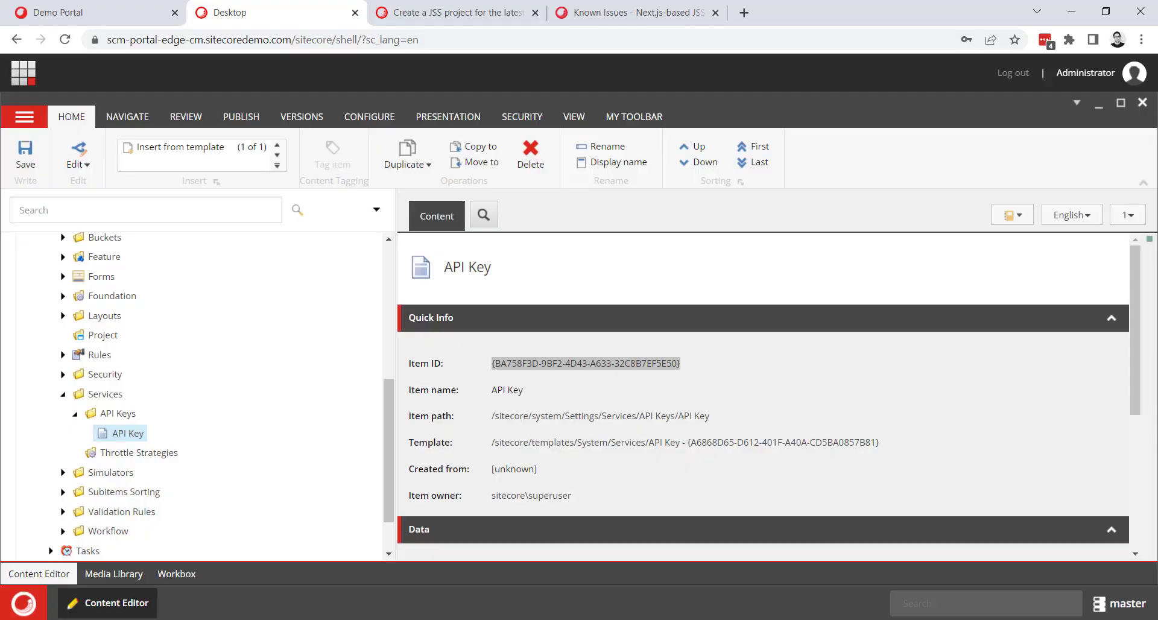
scroll(161, 421, "up", 5)
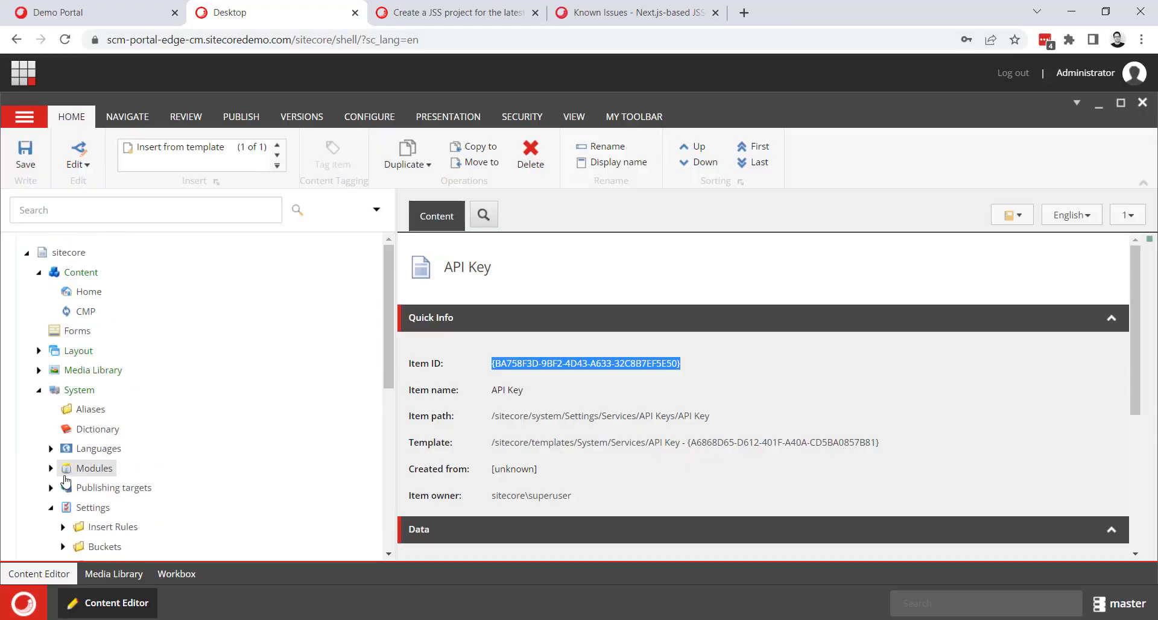
left_click(38, 389)
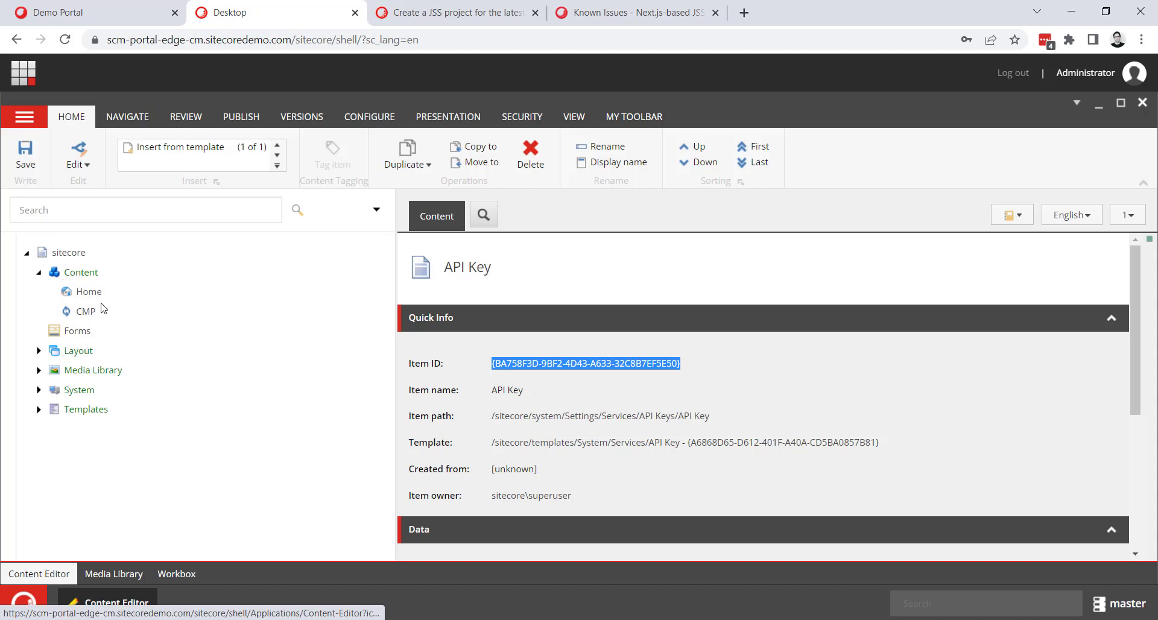
right_click(85, 276)
mouse_move(132, 282)
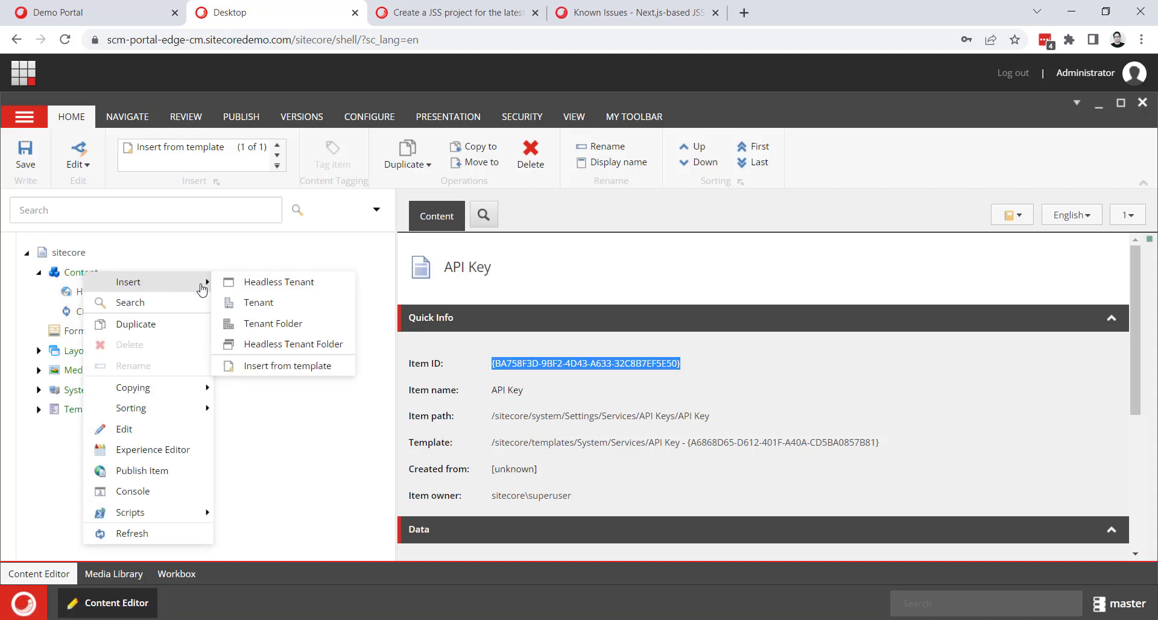
left_click(331, 288)
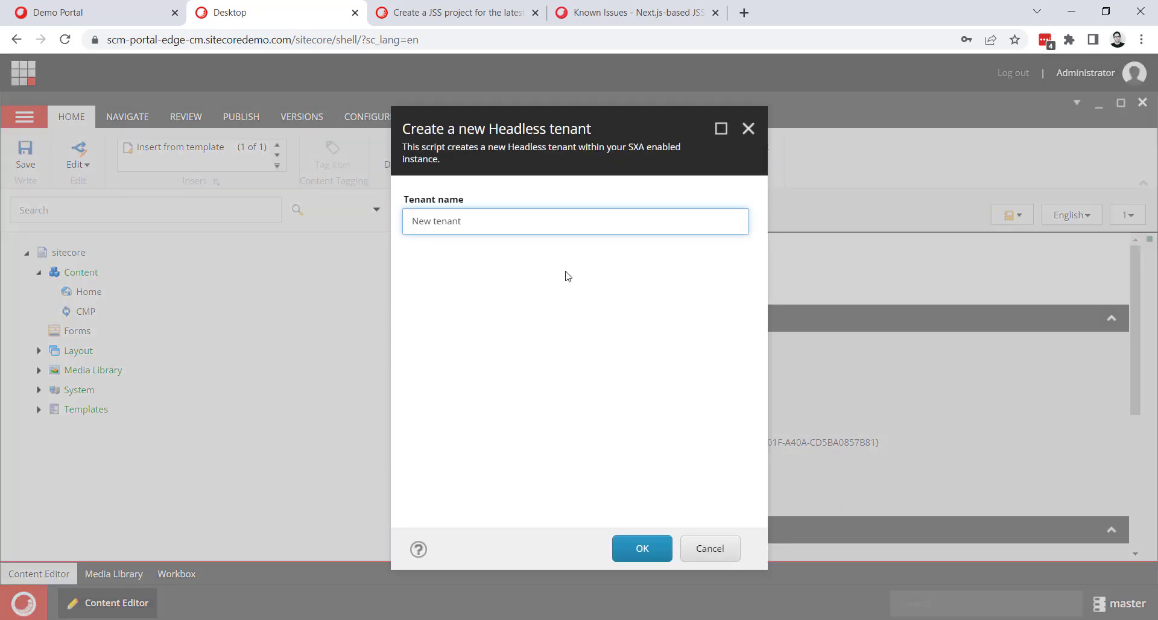
left_click(633, 550)
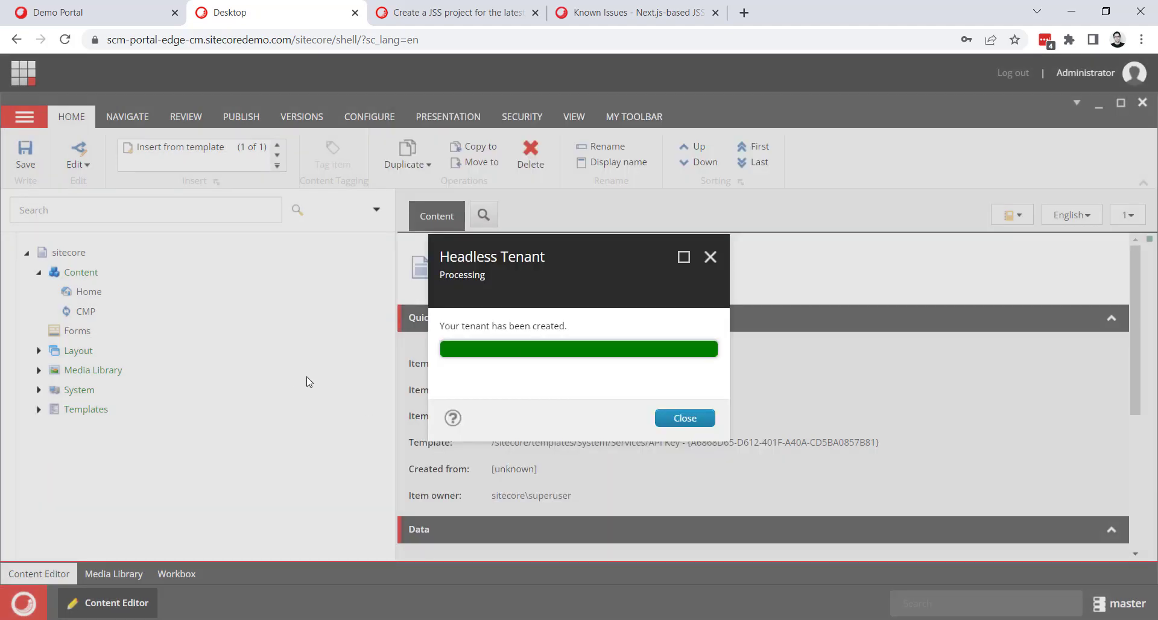
left_click(659, 427)
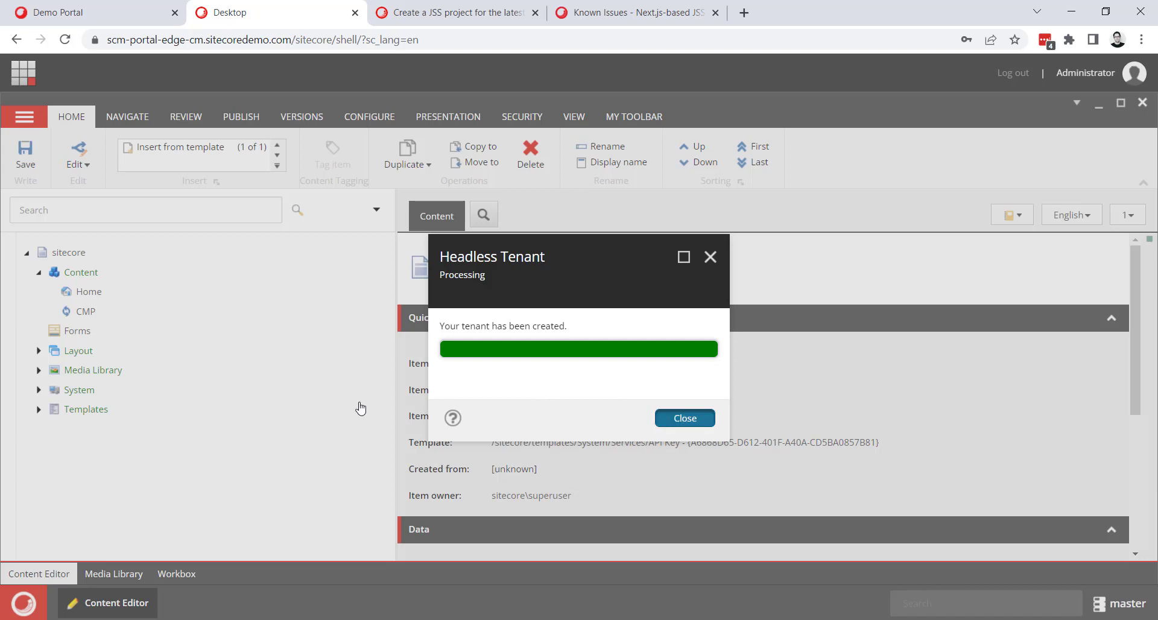
Start inserting a Headless Site under New tenant and select the default site name for replacement.
right_click(109, 338)
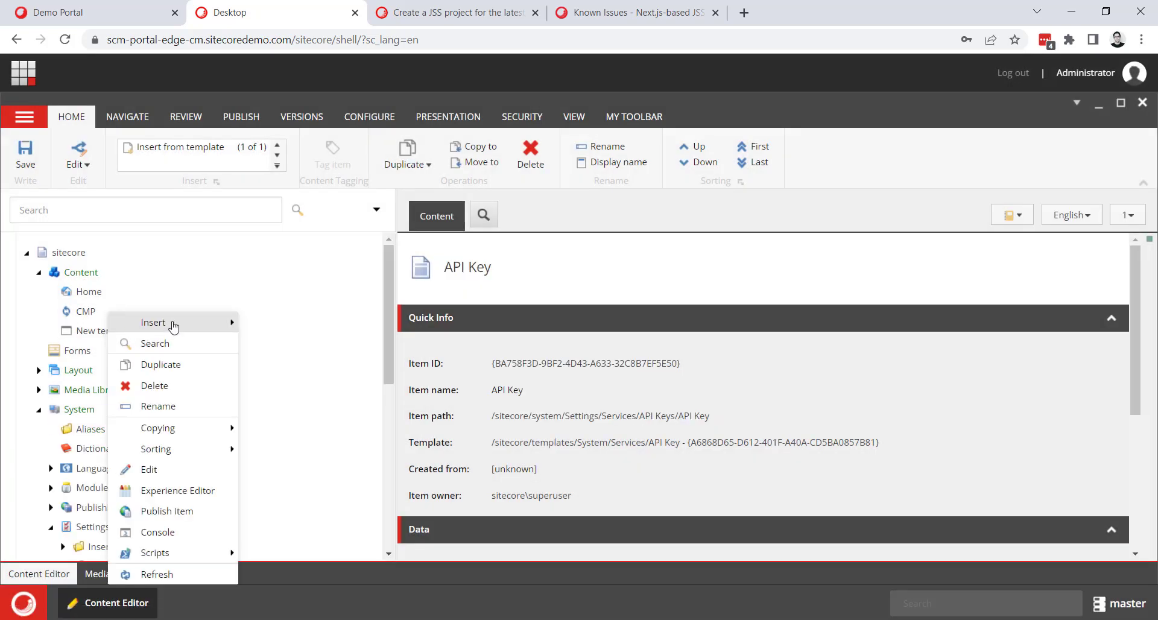
mouse_move(176, 322)
left_click(310, 334)
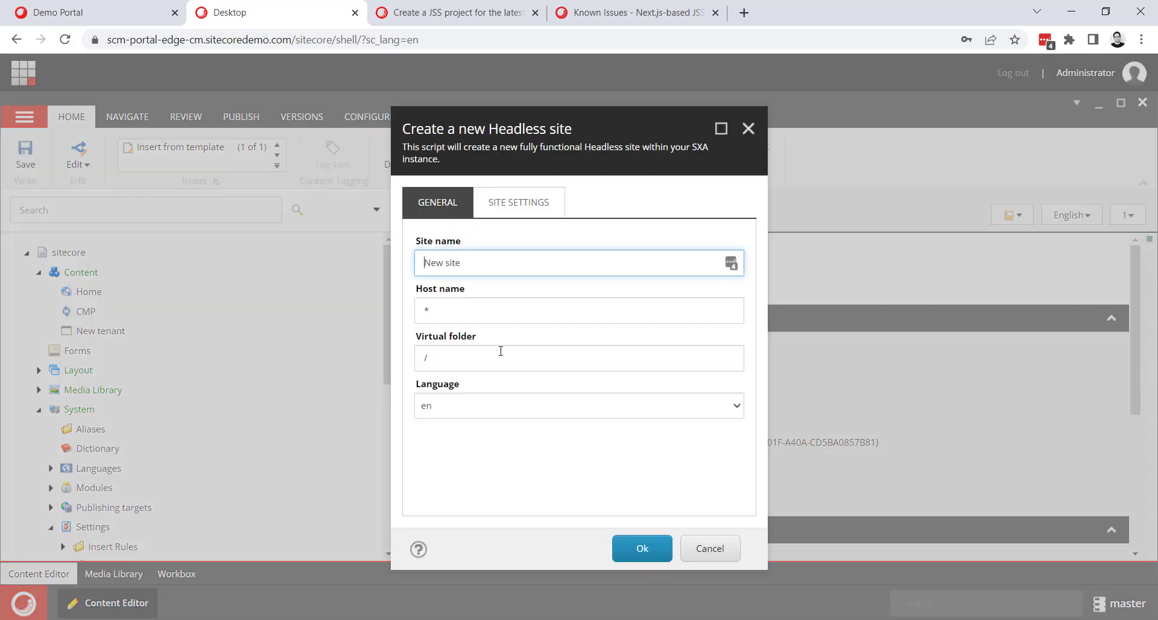
triple_click(461, 263)
triple_click(474, 266)
Switch to Visual Studio Code and open the folder C:\projects\portaltesting\nextjs.
key("alt+Tab")
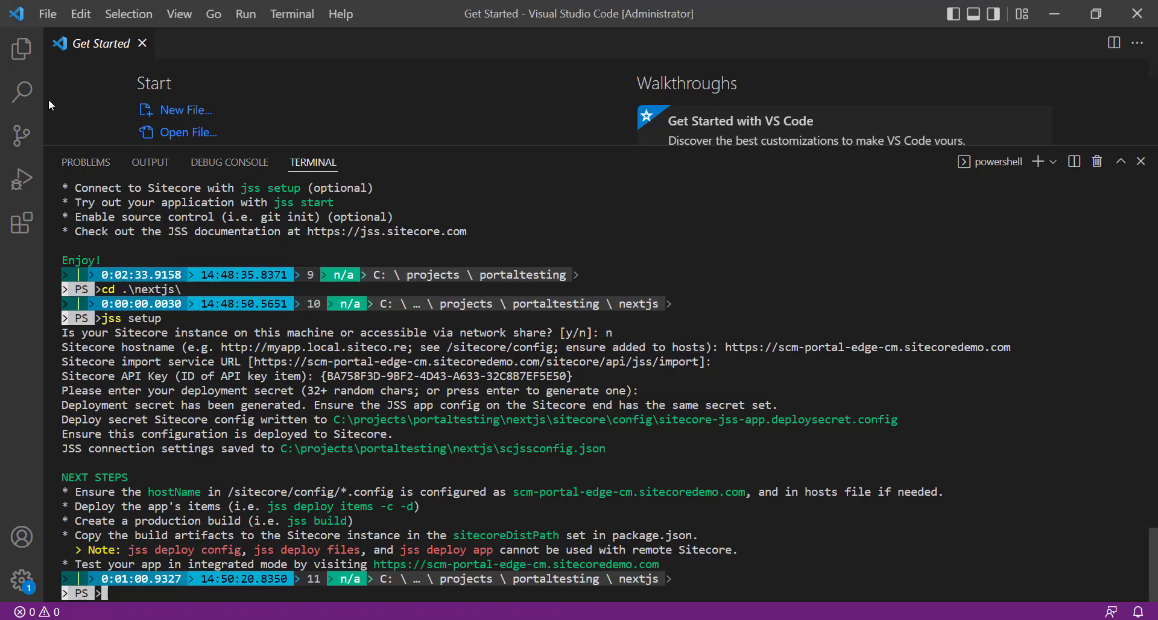
left_click(47, 13)
left_click(104, 152)
left_click(67, 279)
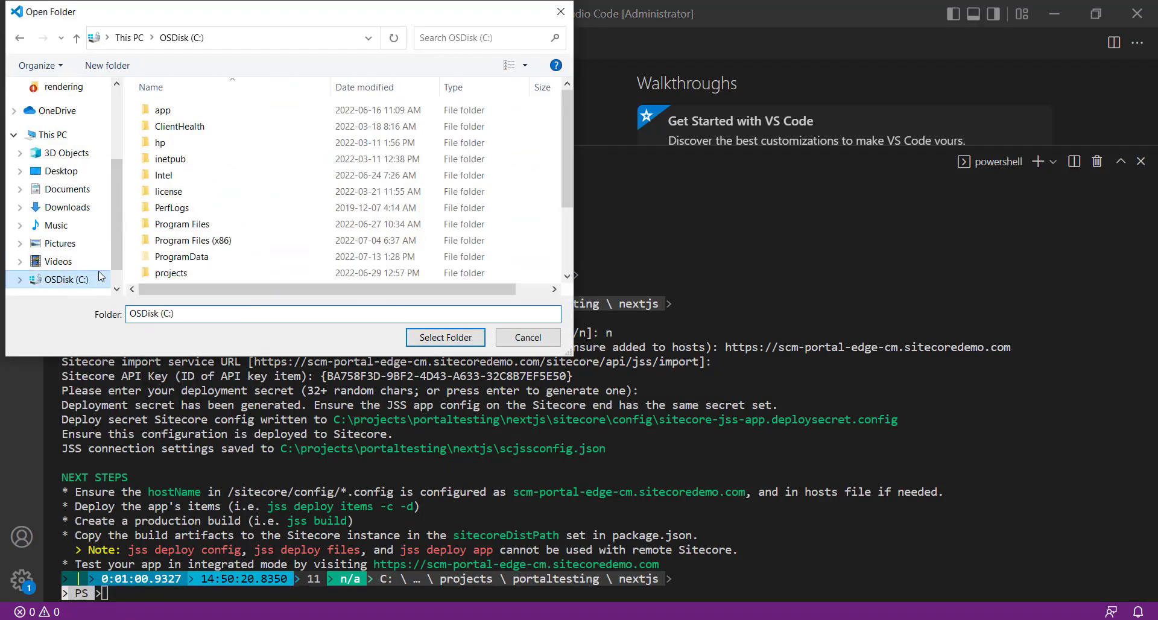
scroll(199, 199, "down", 2)
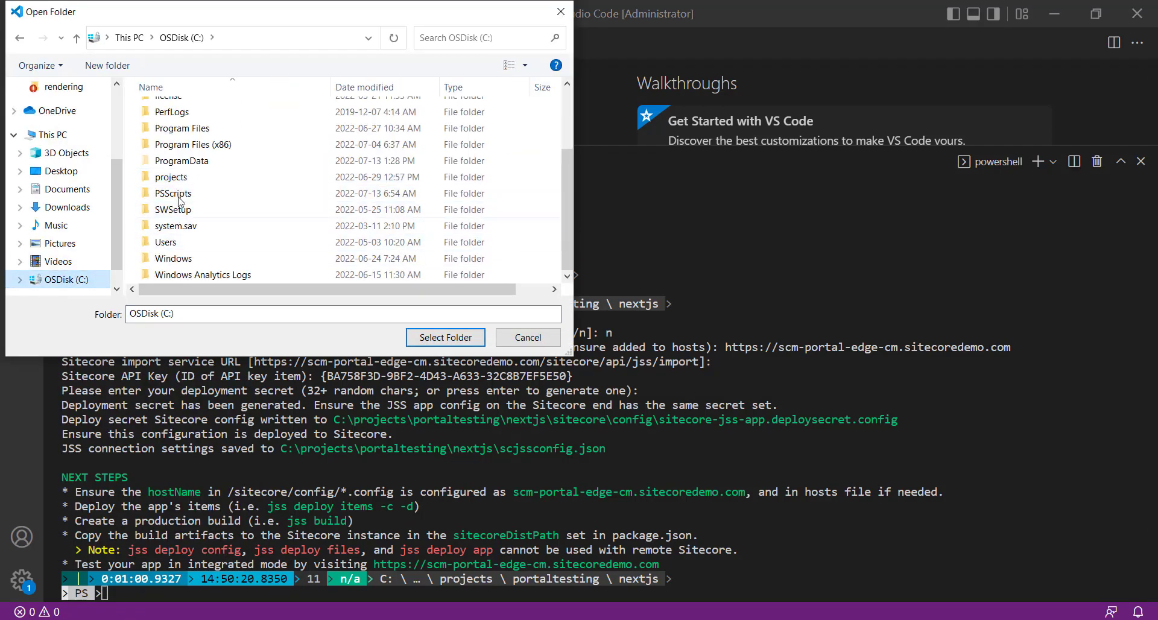
double_click(180, 177)
double_click(181, 160)
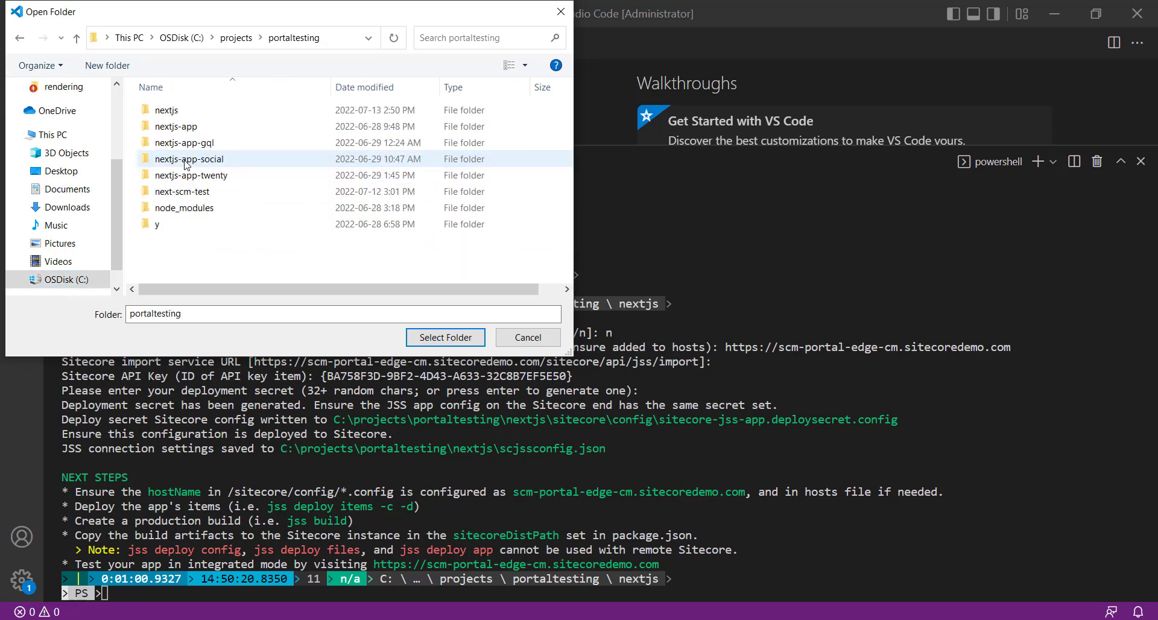
left_click(178, 111)
double_click(177, 110)
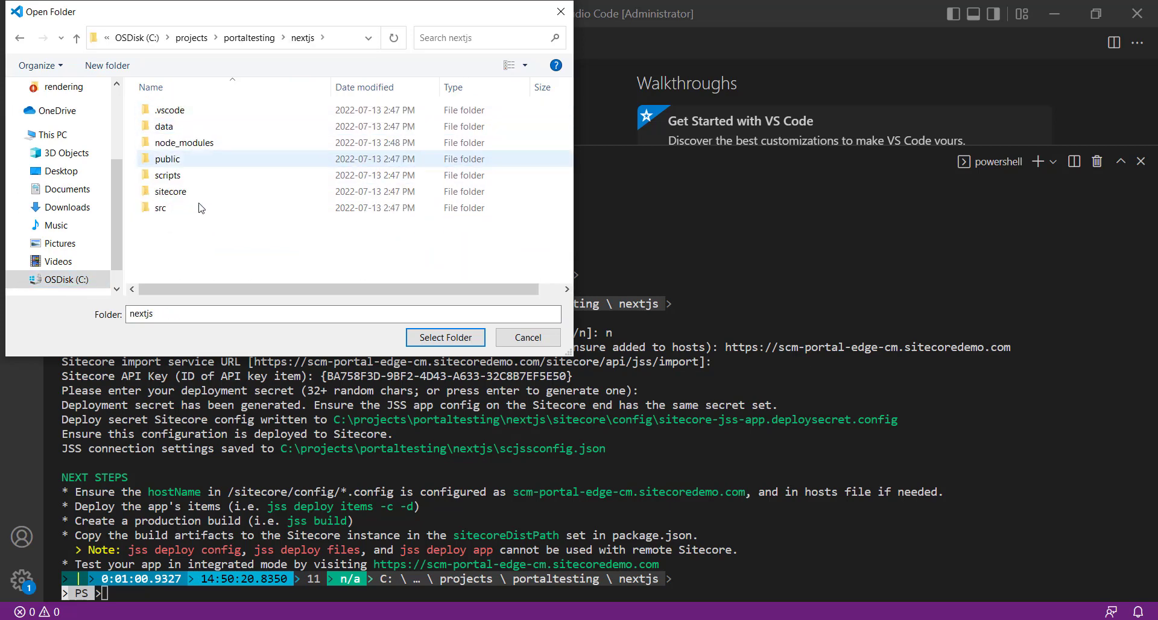
left_click(460, 335)
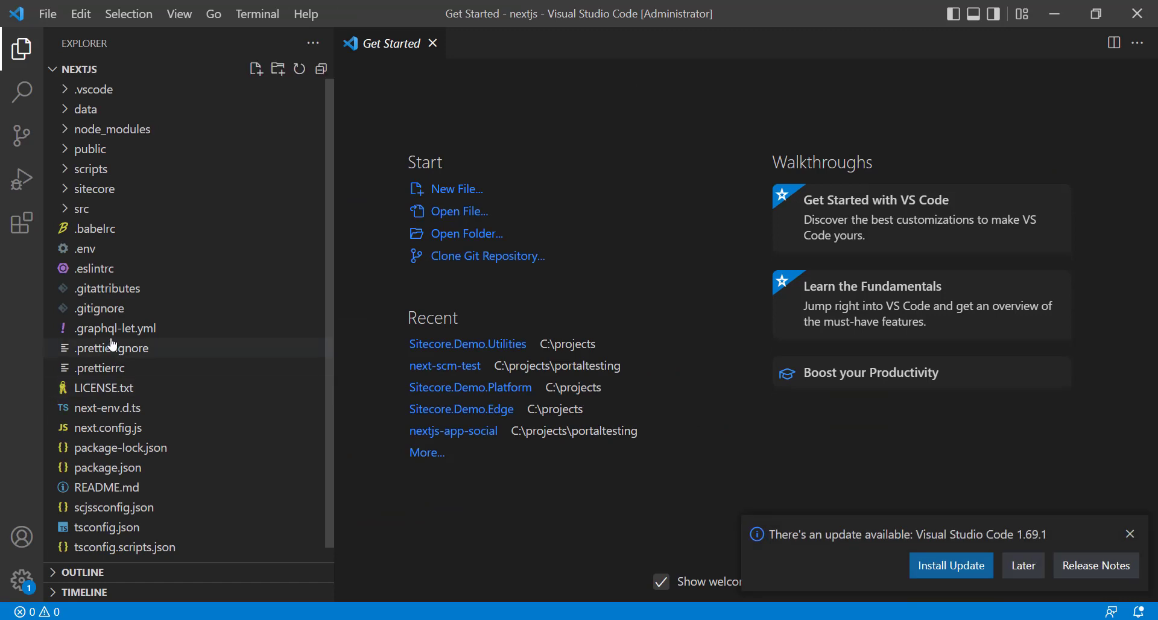
Open scjssconfig.json to view the connection settings, and open sitecore-jss-app.config from the sitecore/config folder.
left_click(88, 508)
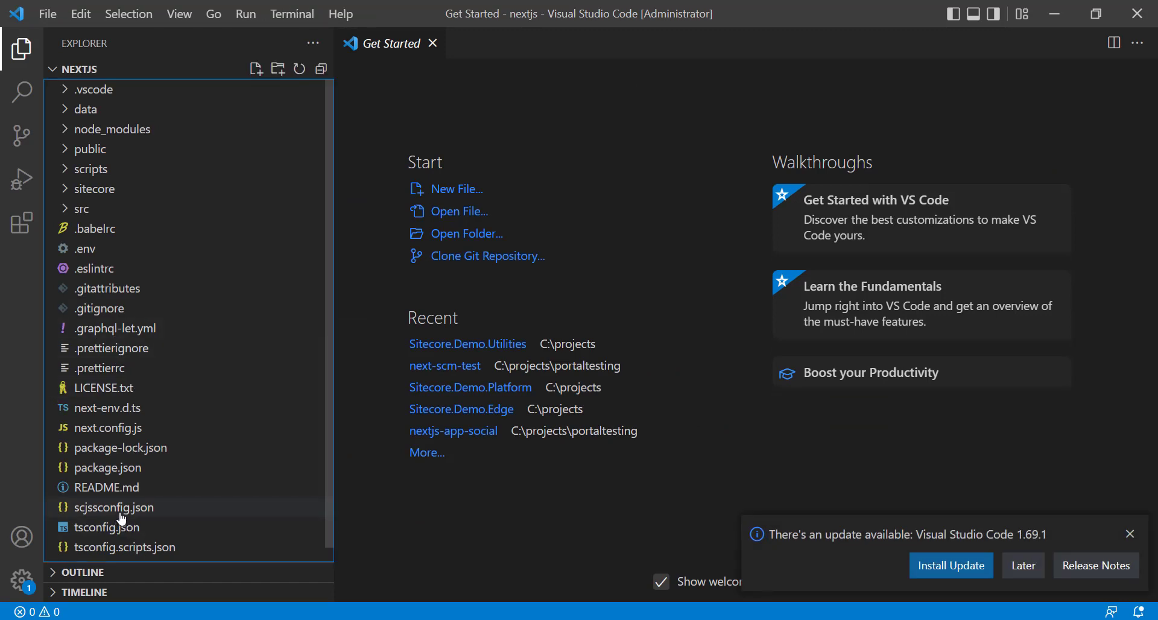
left_click(1130, 534)
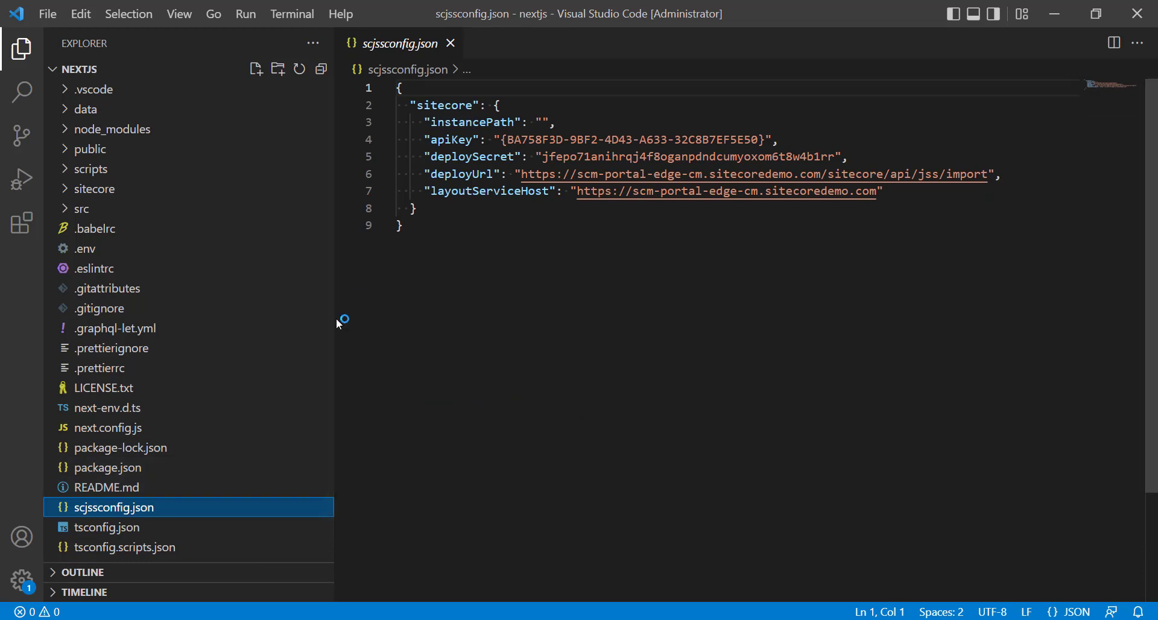
left_click(68, 193)
left_click(73, 211)
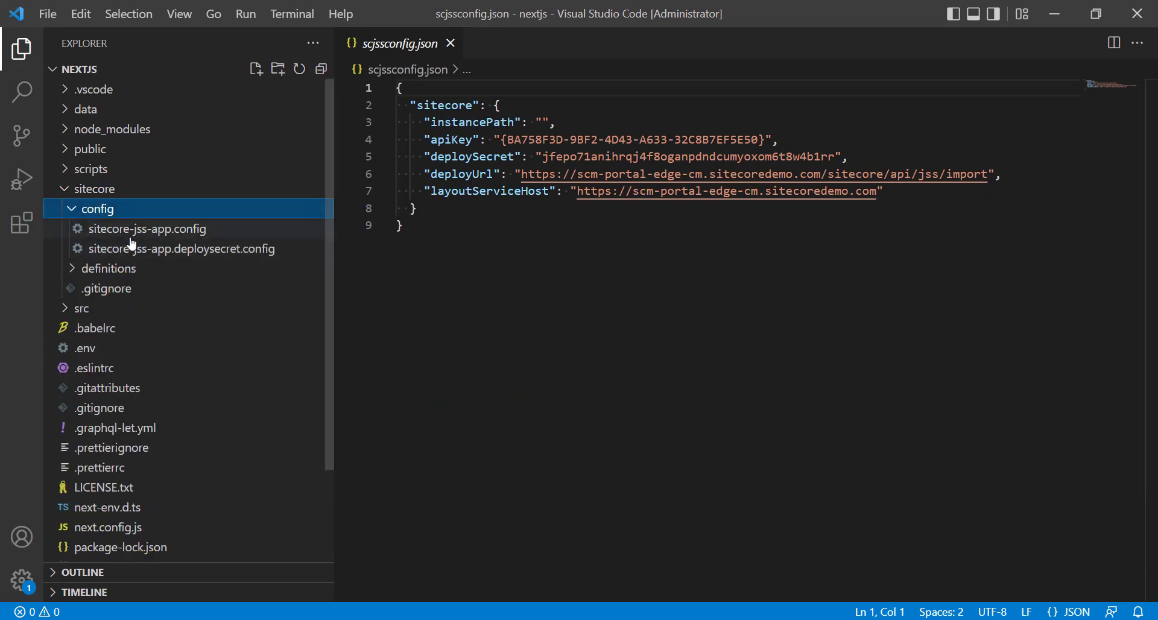
left_click(132, 229)
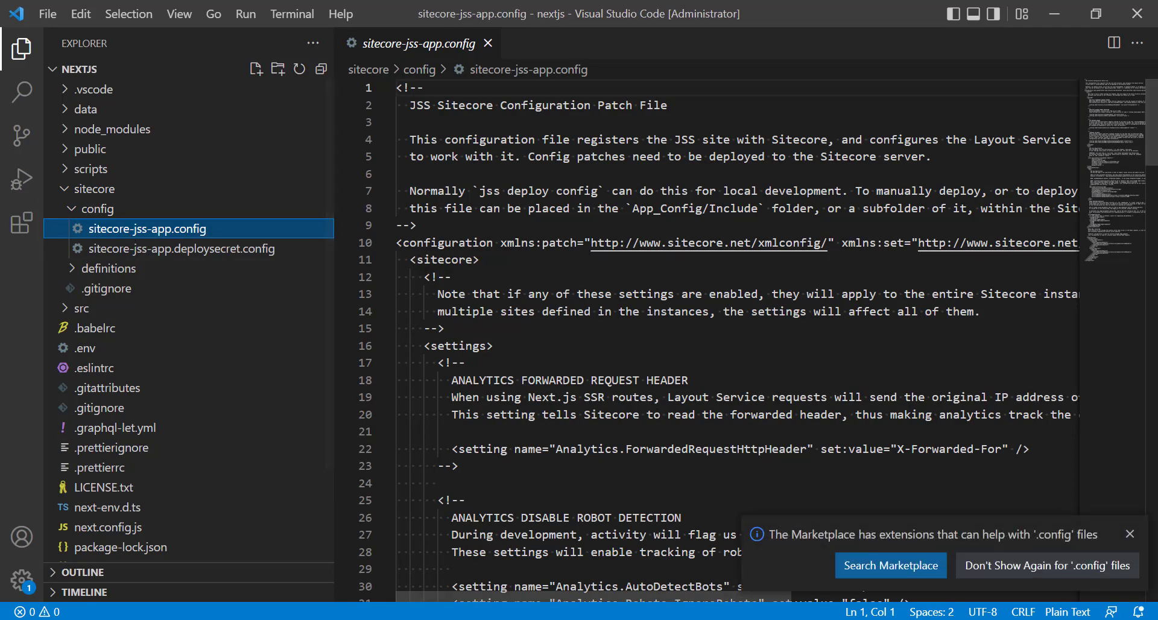
left_click(1130, 534)
Examine sitecore-jss-app.config from the language fallback settings down to the app definition.
scroll(777, 401, "down", 3)
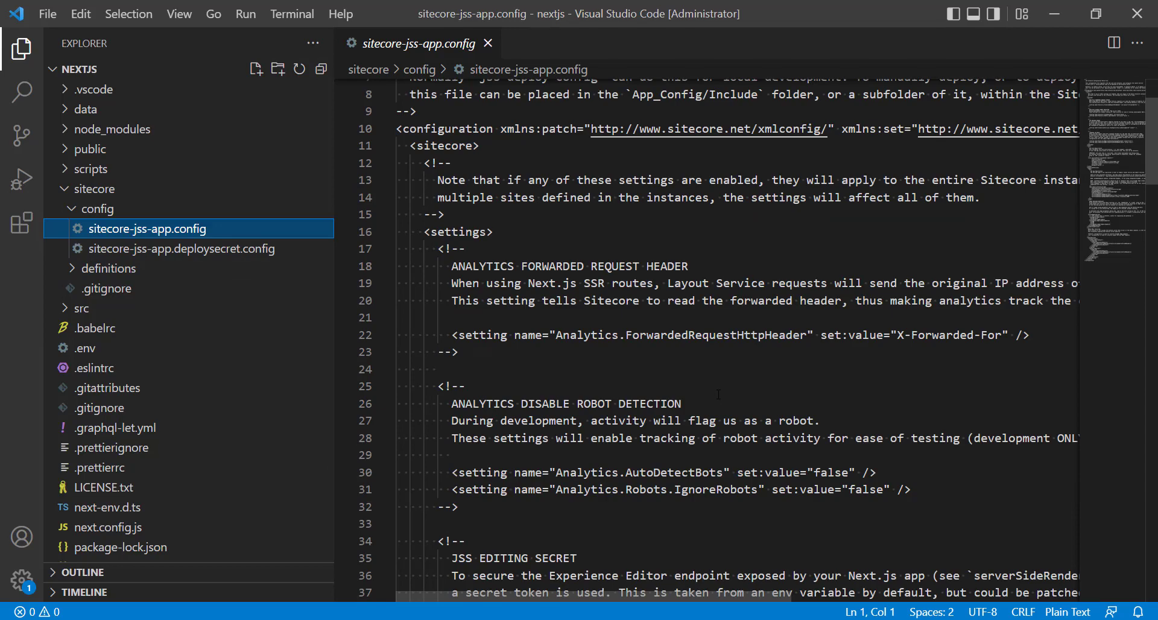
scroll(718, 394, "down", 2)
scroll(719, 393, "down", 13)
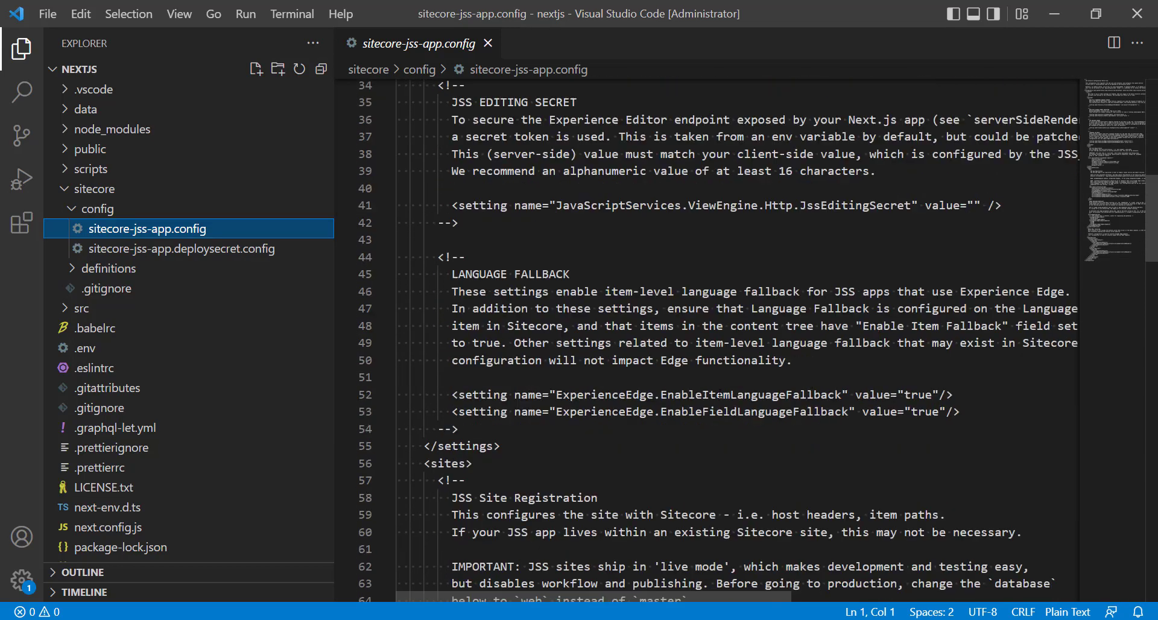
left_click_drag(468, 293, 619, 397)
left_click(704, 427)
scroll(706, 419, "down", 7)
scroll(706, 418, "down", 3)
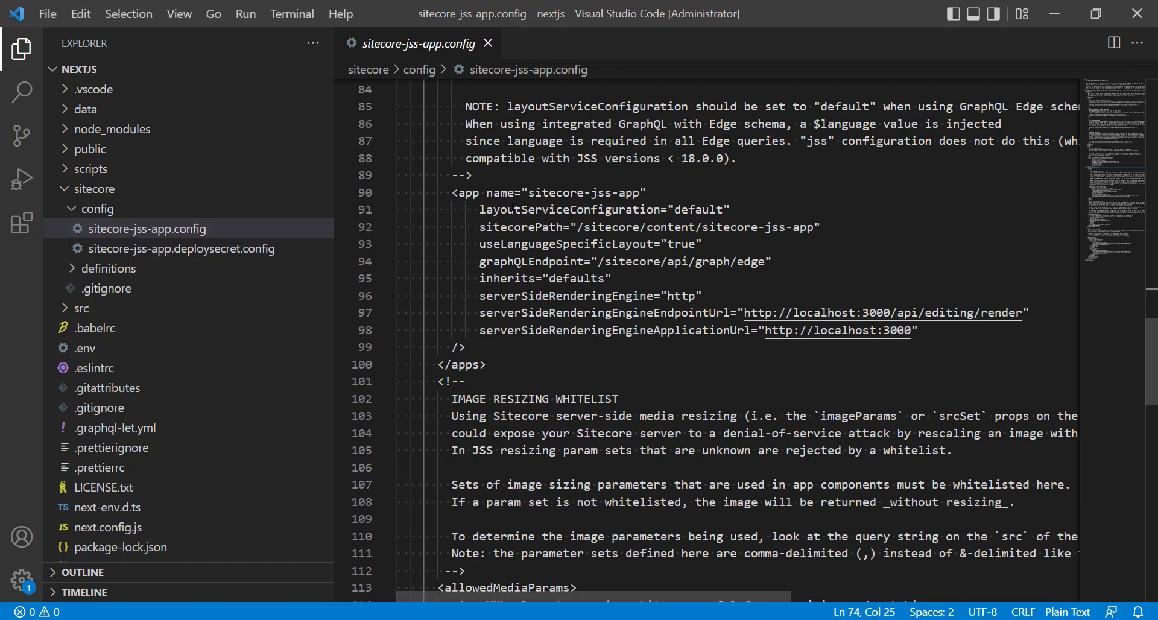
Copy the app name sitecore-jss-app from the config file into the new Headless site's Site name in the browser.
double_click(469, 193)
left_click(534, 193)
double_click(534, 193)
left_click_drag(528, 192, 640, 194)
key("ctrl+c")
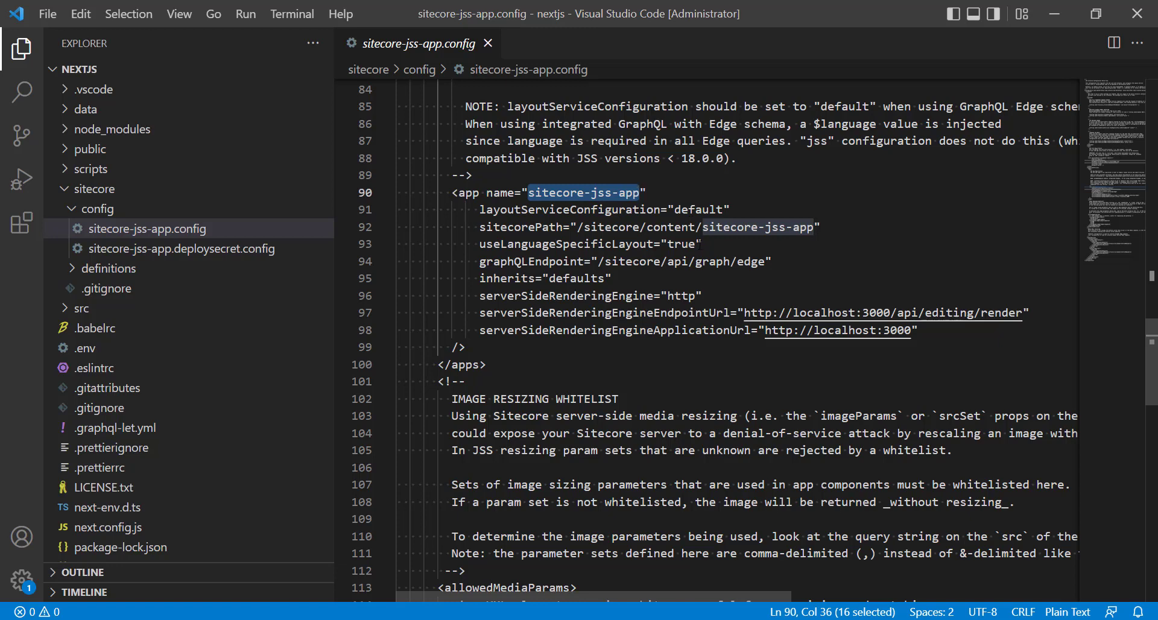
left_click(1054, 15)
key("ctrl+v")
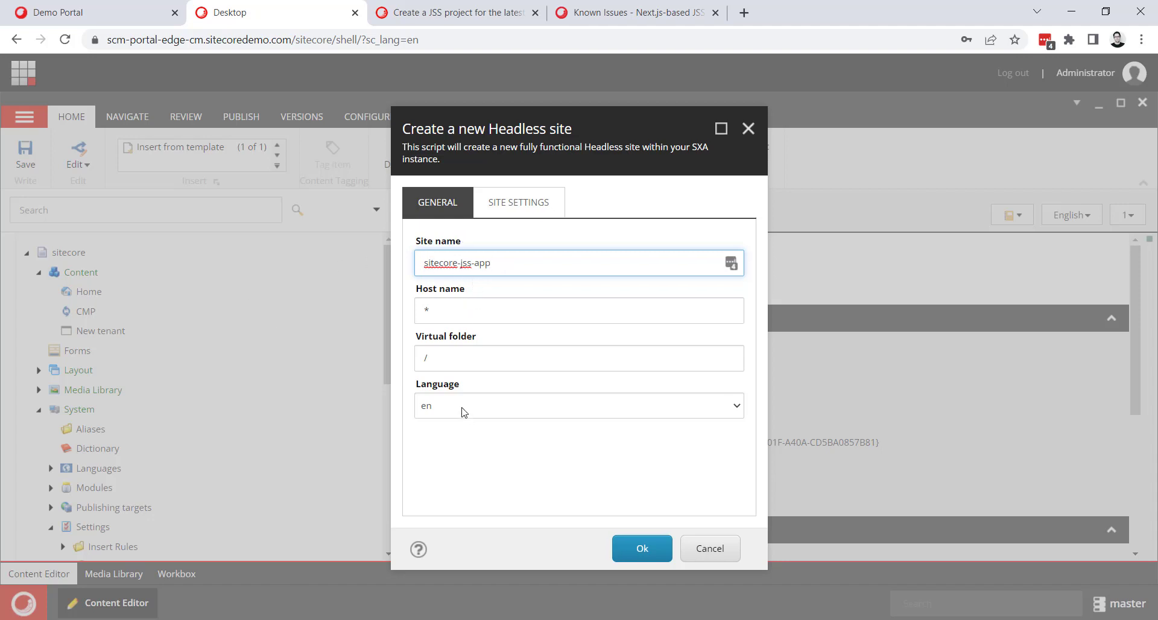
Show the new Headless site's site settings and check its GraphQL endpoint and Deployment secret fields.
left_click(510, 212)
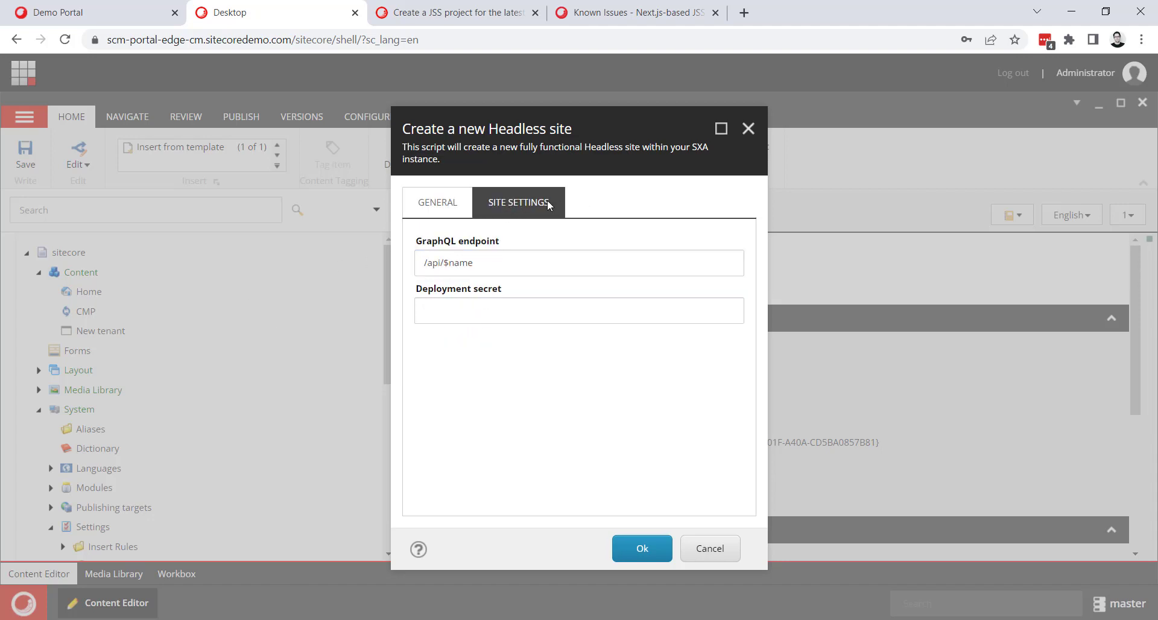
left_click(504, 261)
key("ctrl+a")
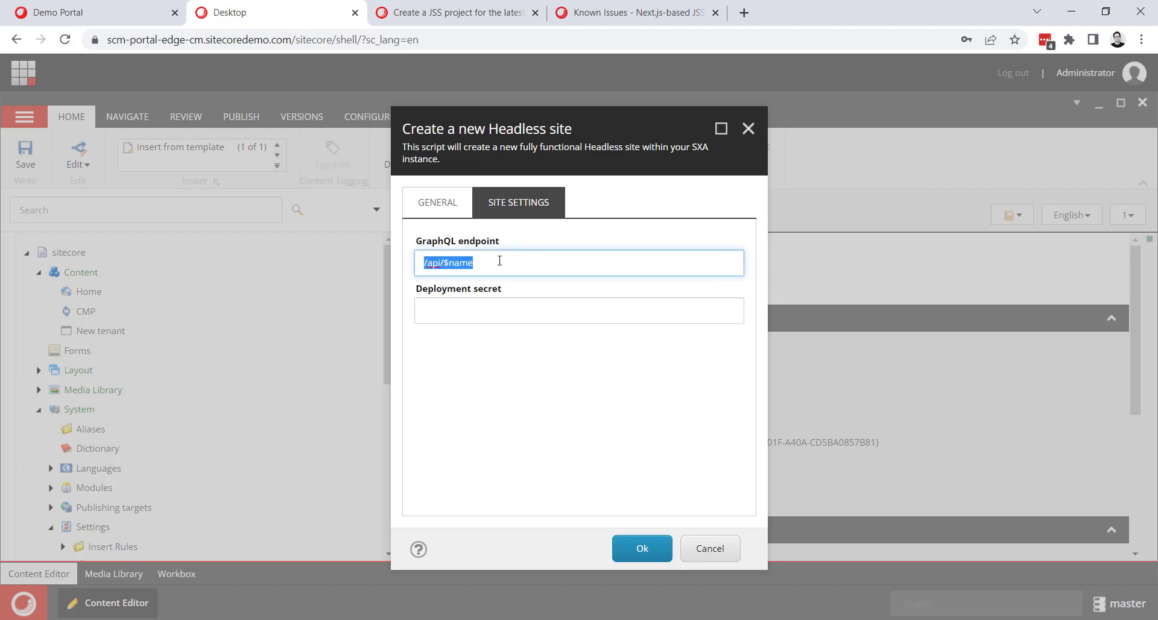
left_click(468, 313)
left_click(569, 456)
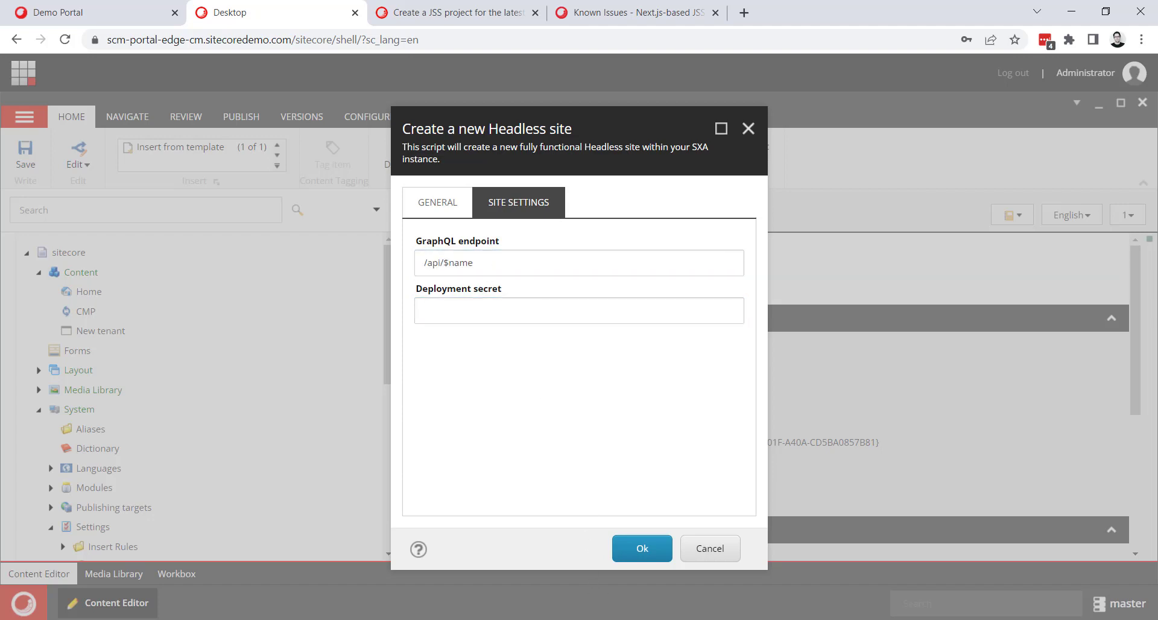
Copy the deploySecret value from scjssconfig.json in Visual Studio Code into the new site's Deployment secret field in the browser.
key("alt+Tab")
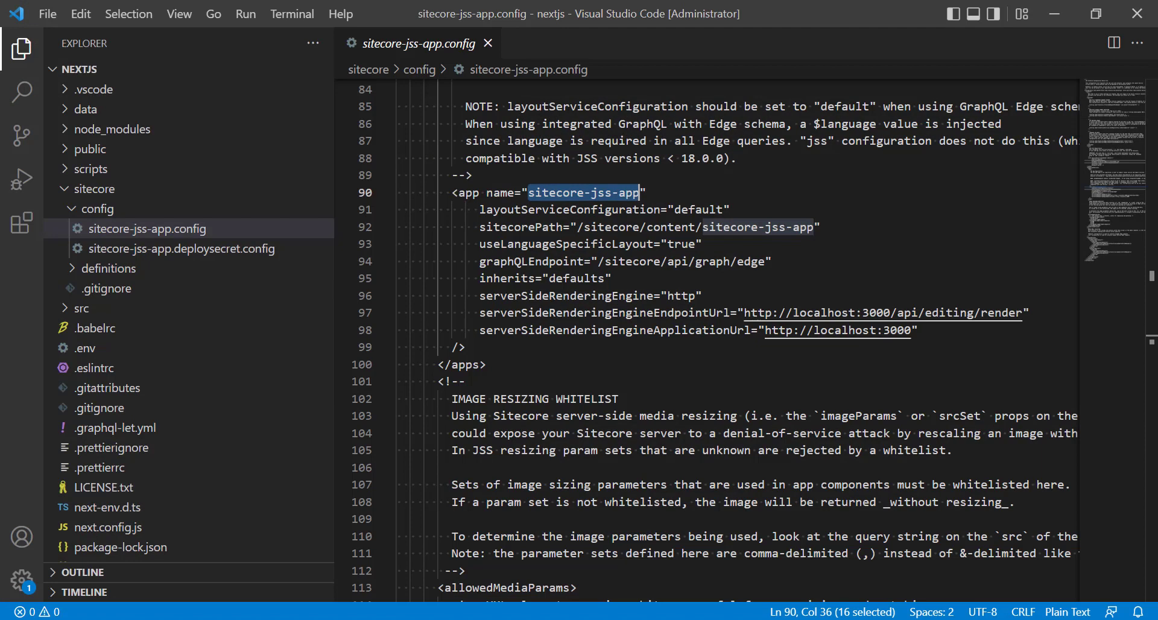
scroll(120, 531, "down", 3)
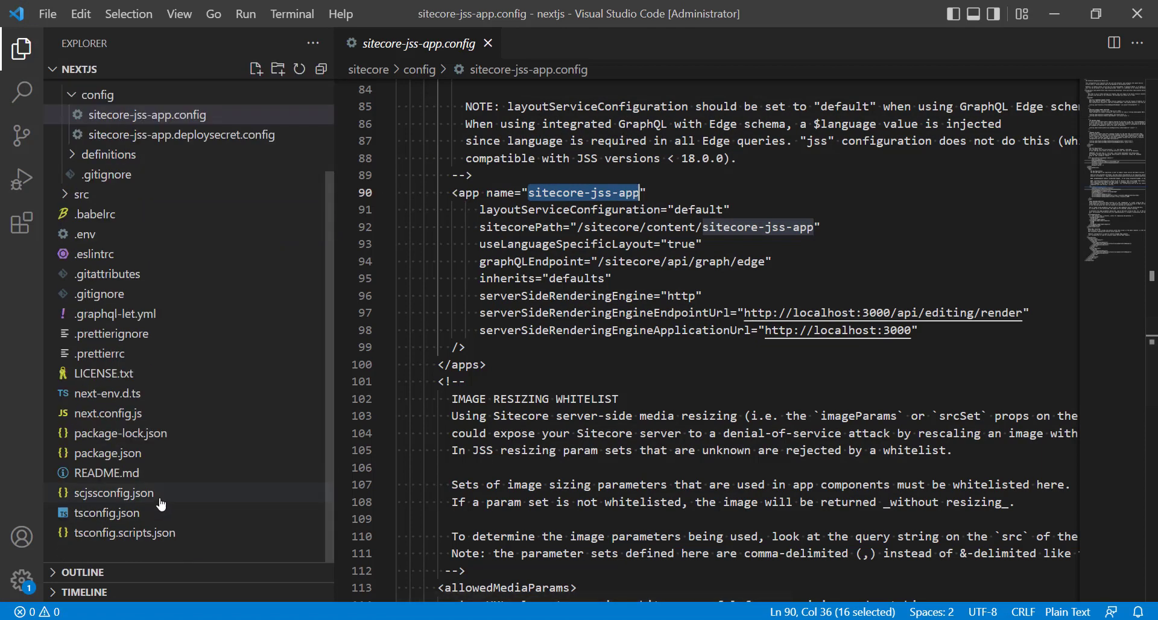
left_click(112, 499)
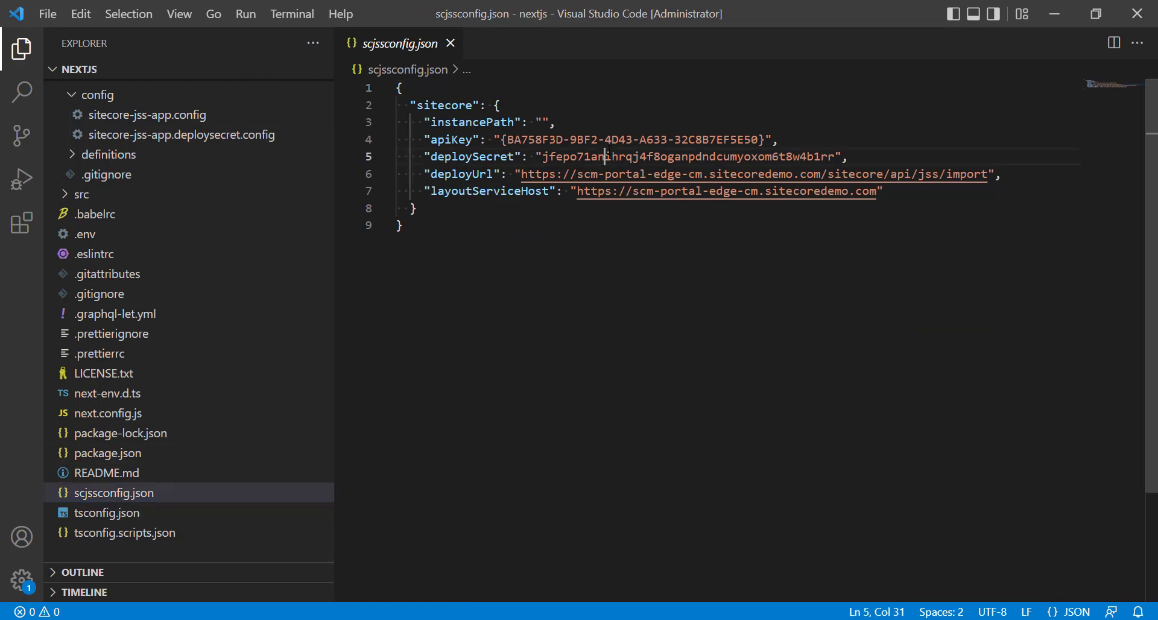
double_click(766, 158)
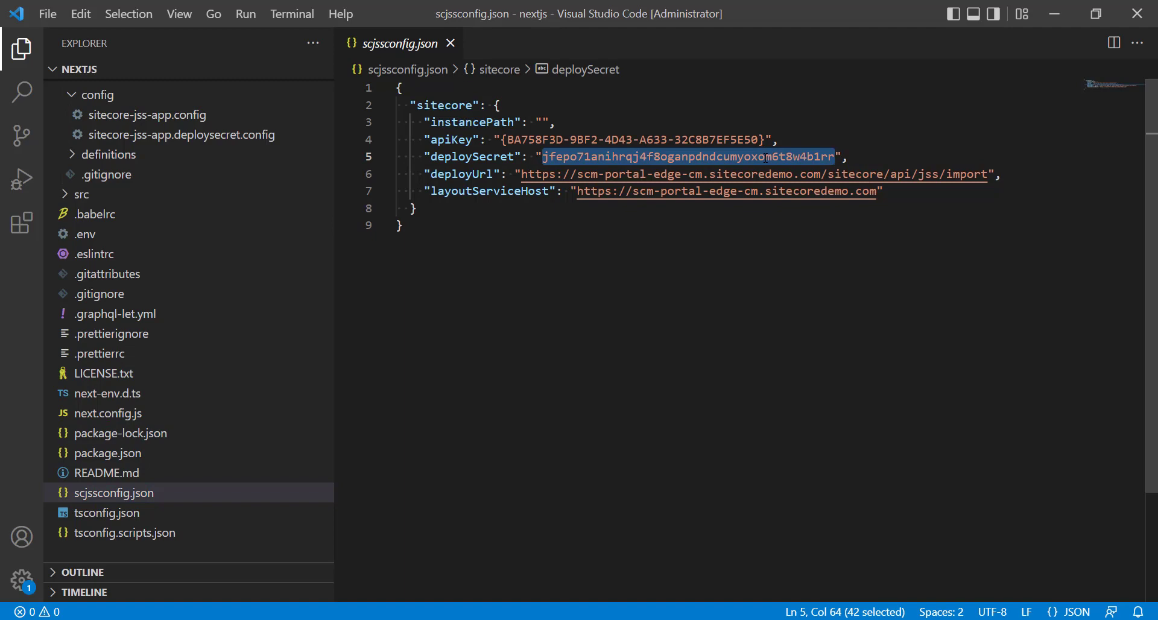
key("alt+Tab")
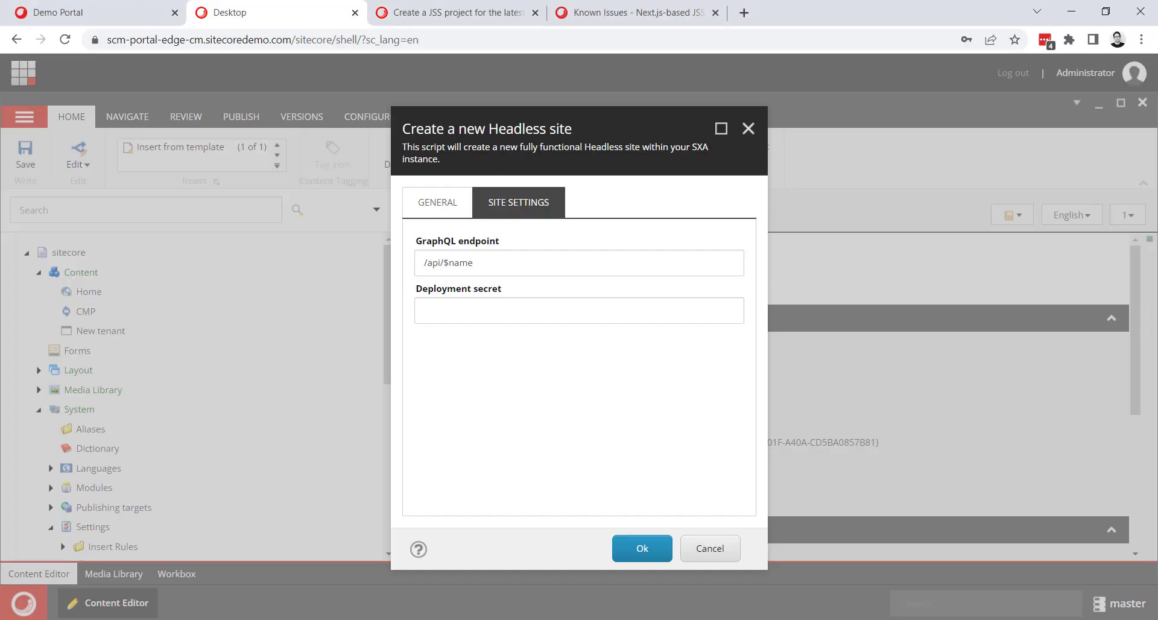
left_click(484, 313)
key("ctrl+v")
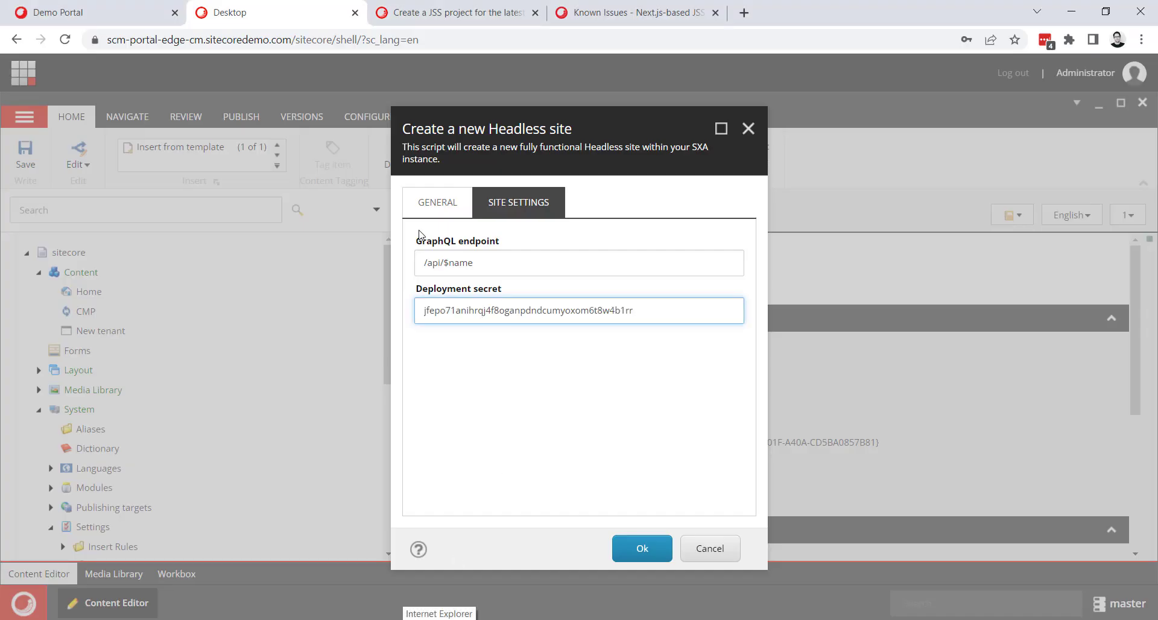
Copy the graphQLEndpoint value /sitecore/api/graph/edge from sitecore-jss-app.config in Visual Studio Code into the new site's GraphQL endpoint in the browser.
key("alt+Tab")
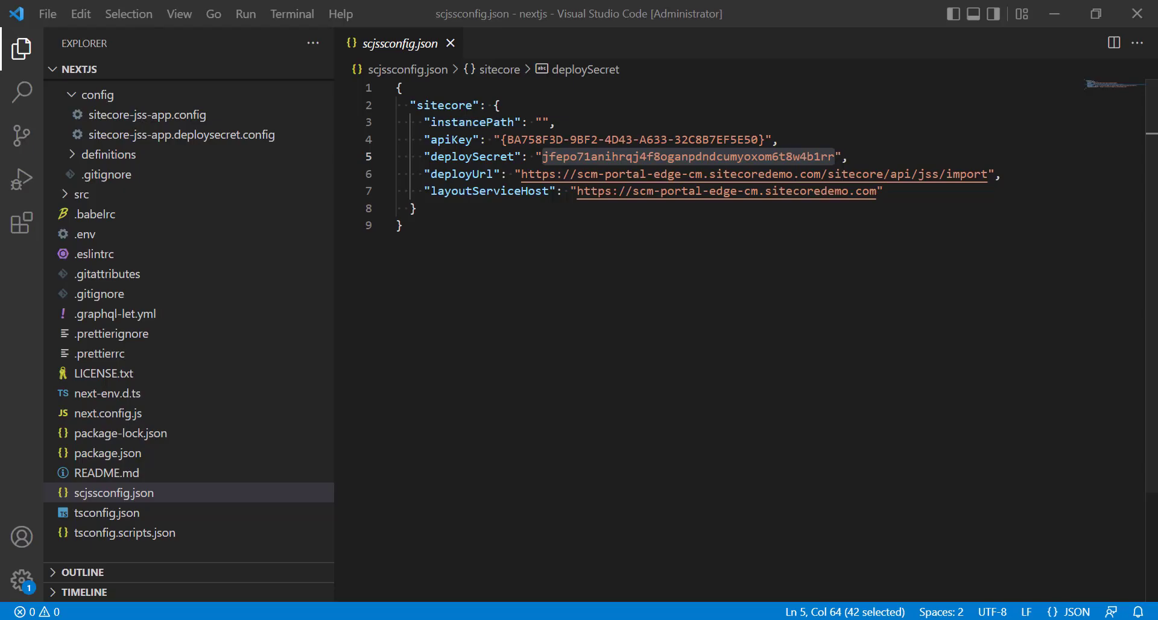
scroll(150, 413, "up", 2)
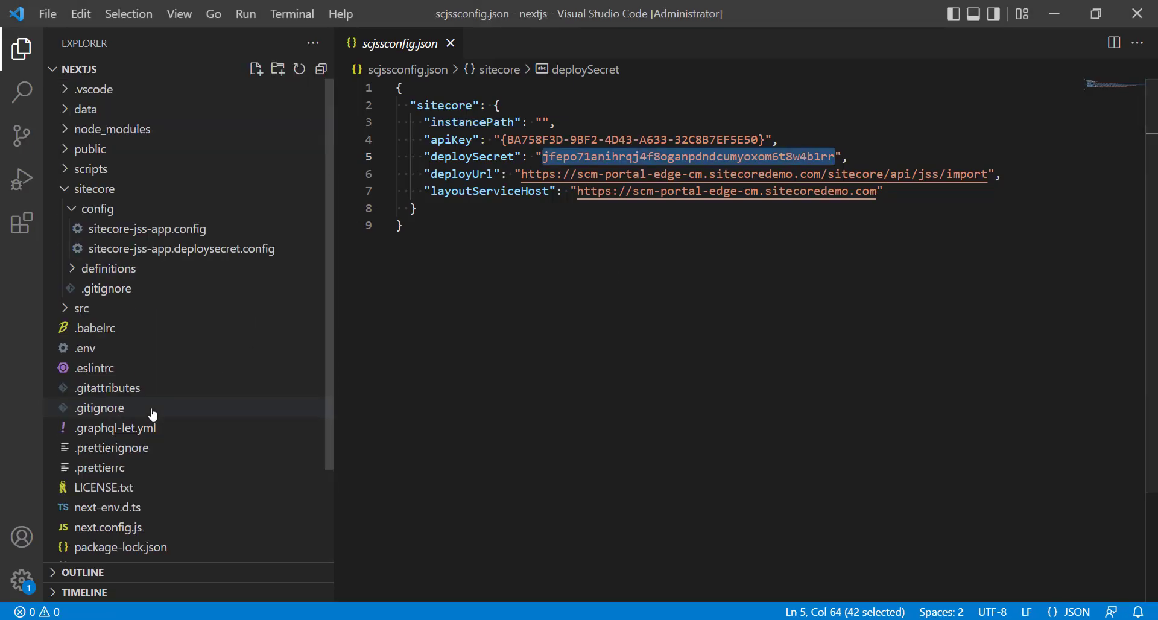
left_click(152, 235)
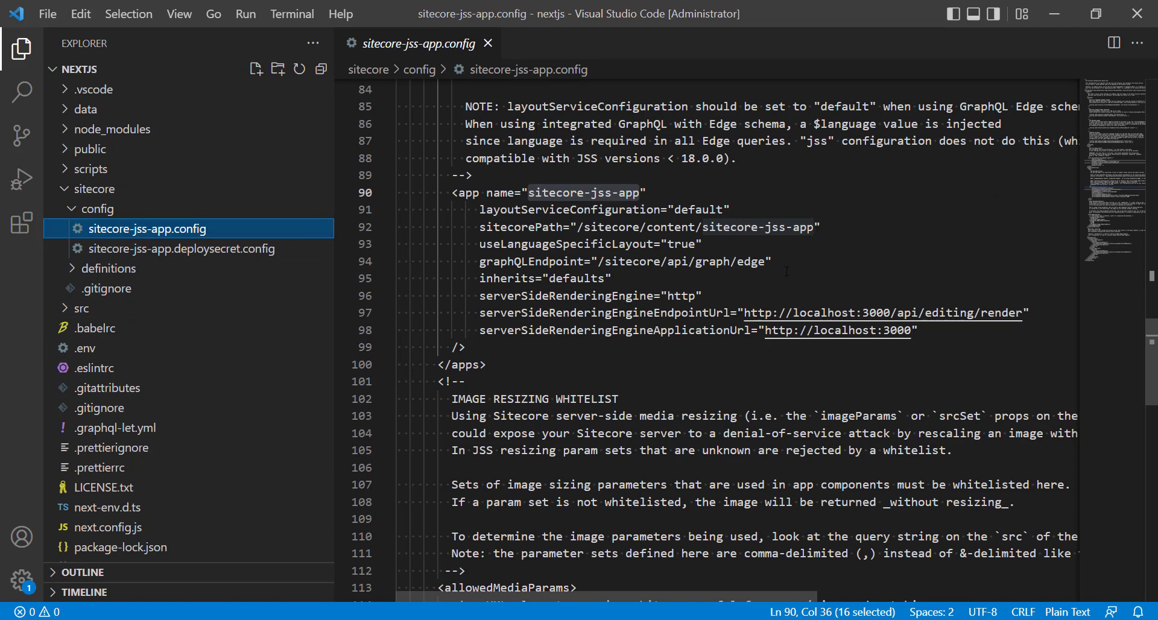
left_click_drag(765, 261, 598, 262)
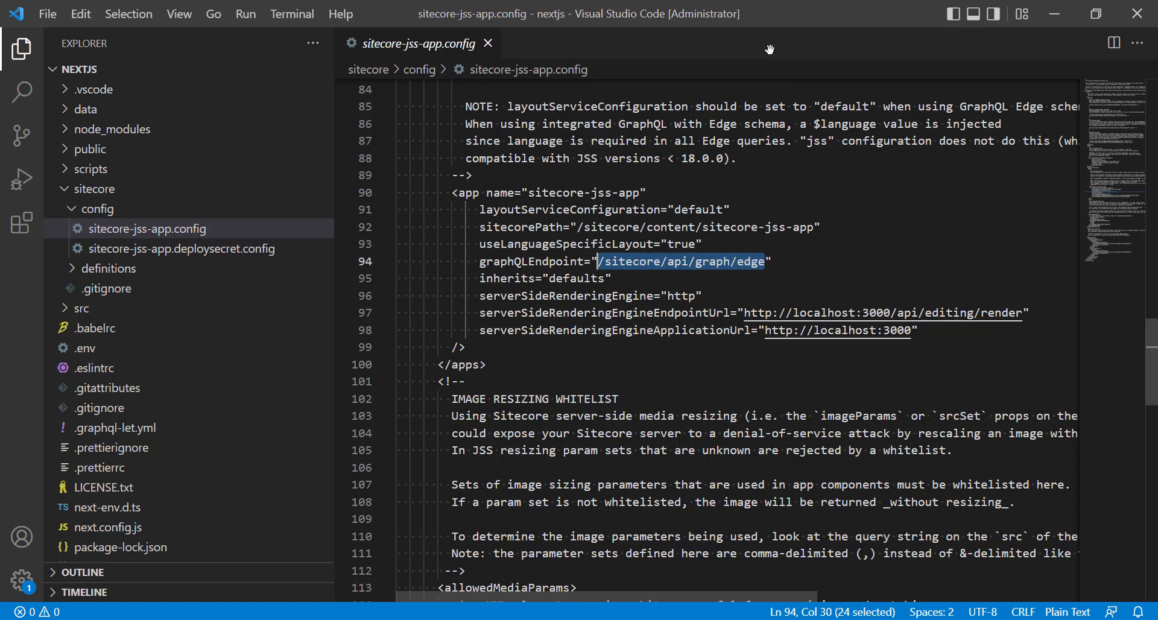
left_click(1046, 13)
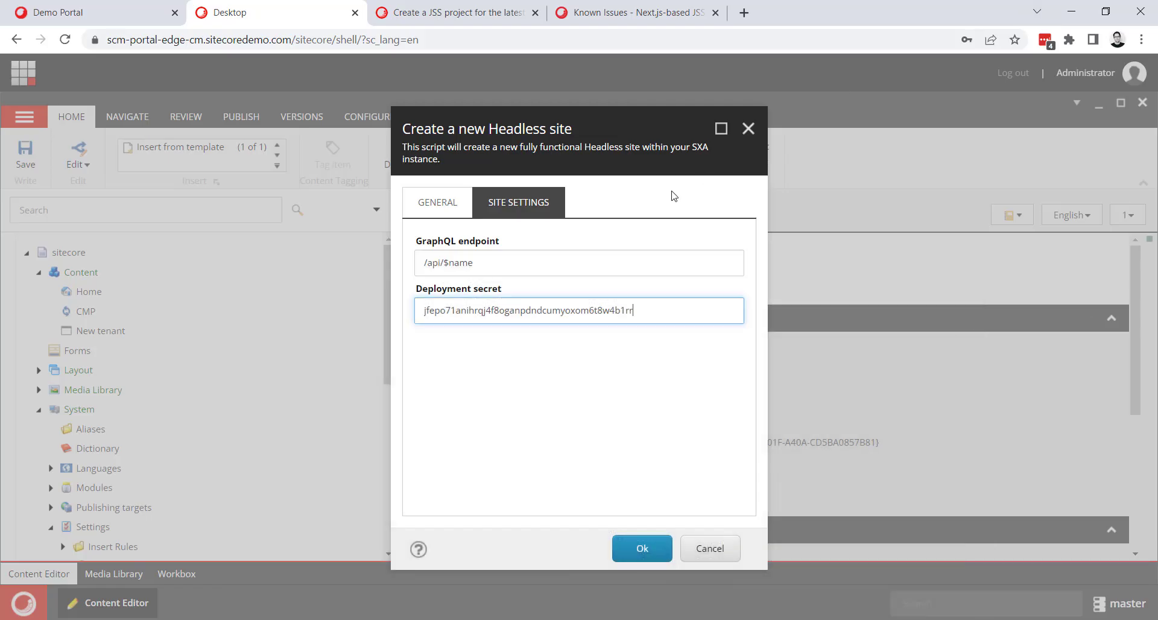
triple_click(490, 262)
type("/sitecore/api/graph/edge")
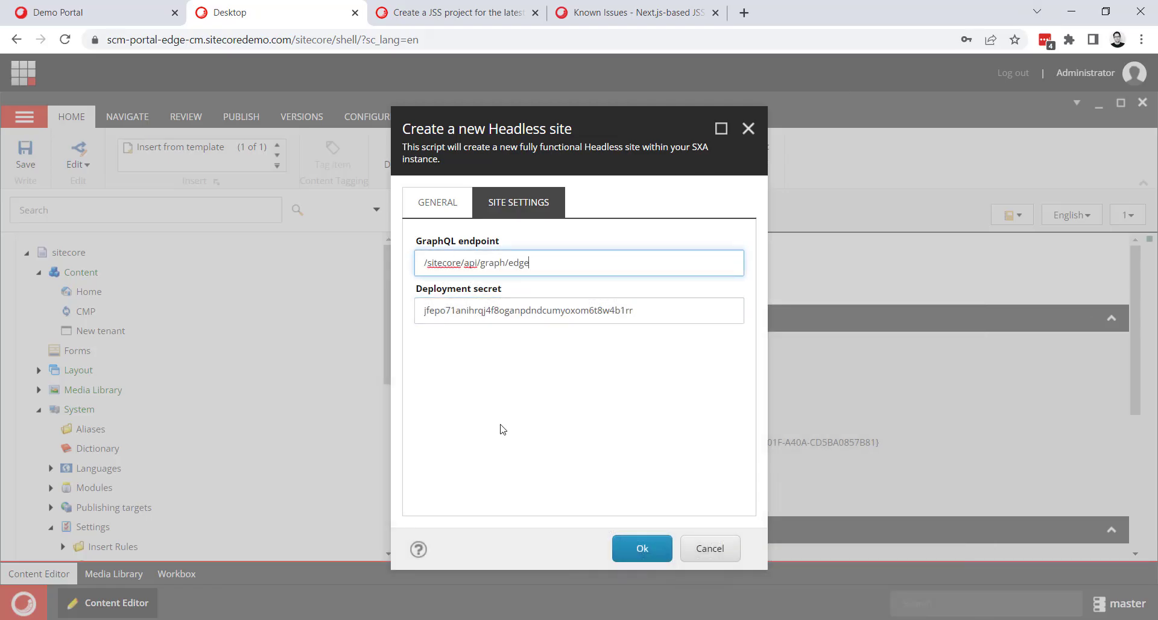
left_click(512, 417)
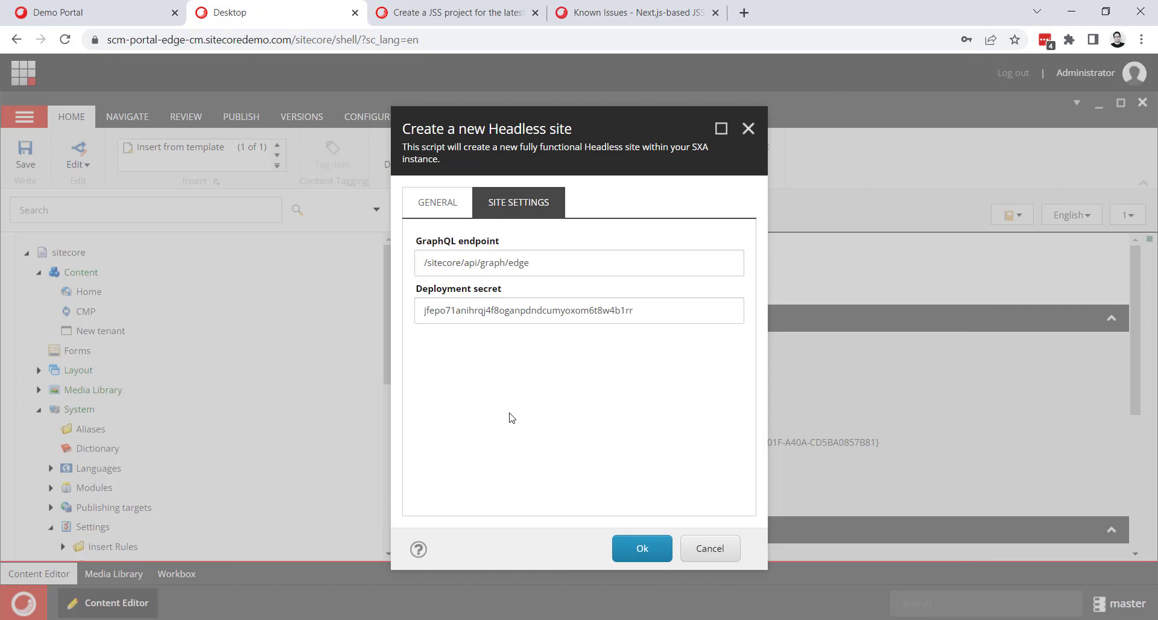
triple_click(525, 263)
key("ctrl+c")
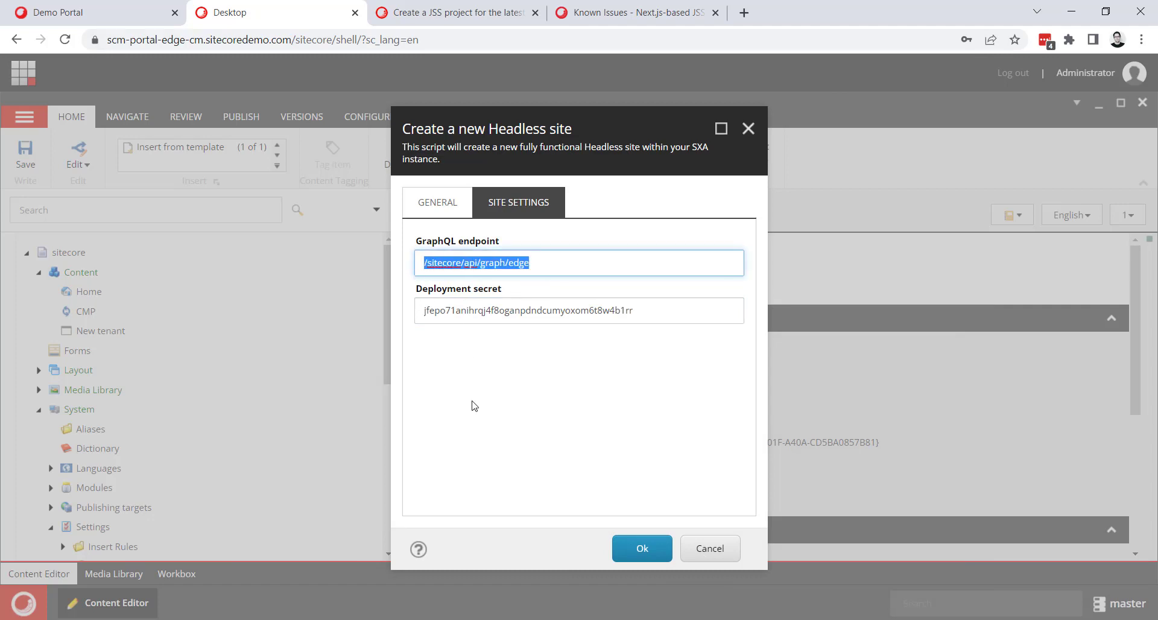
left_click(563, 483)
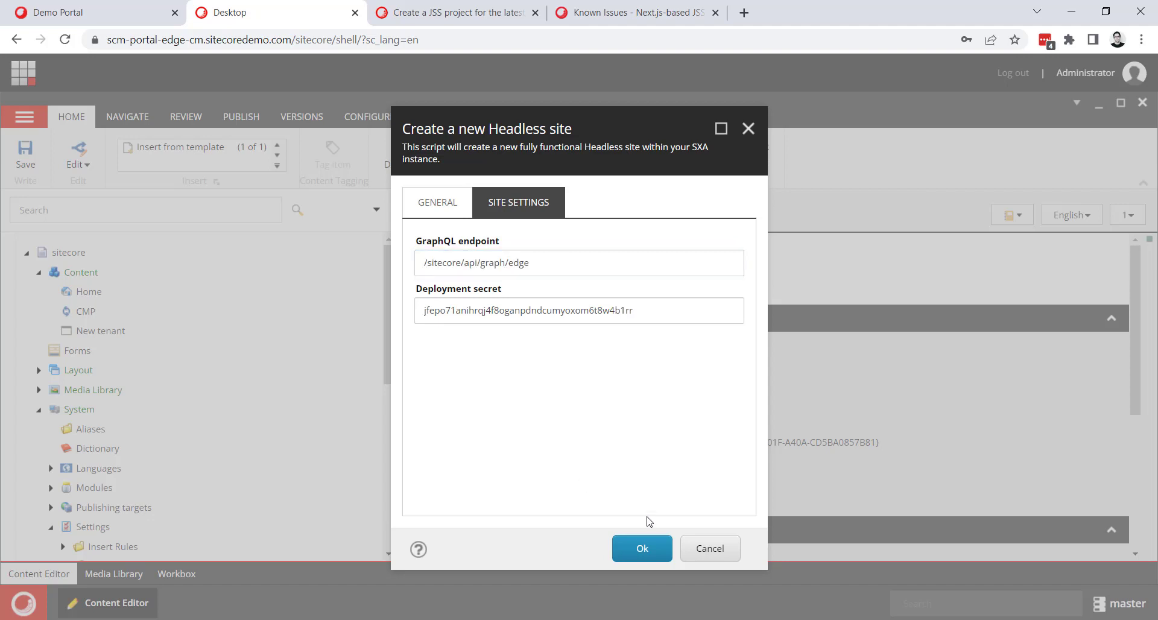
Create the configured Headless site and open the Home item of sitecore-jss-app under New tenant.
left_click(631, 554)
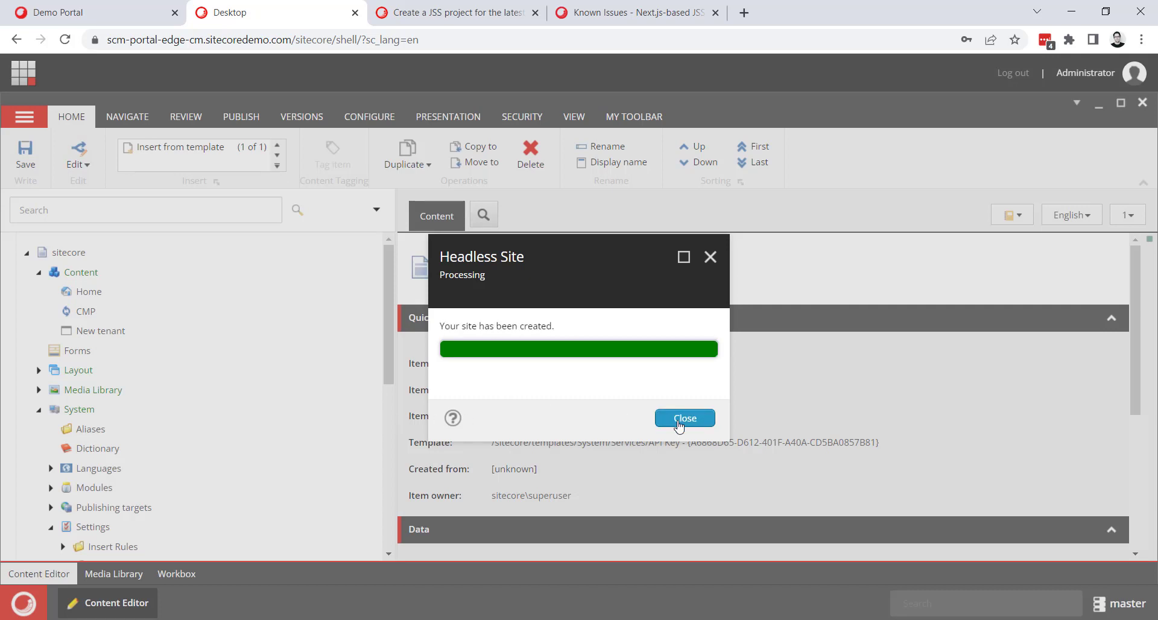
left_click(677, 425)
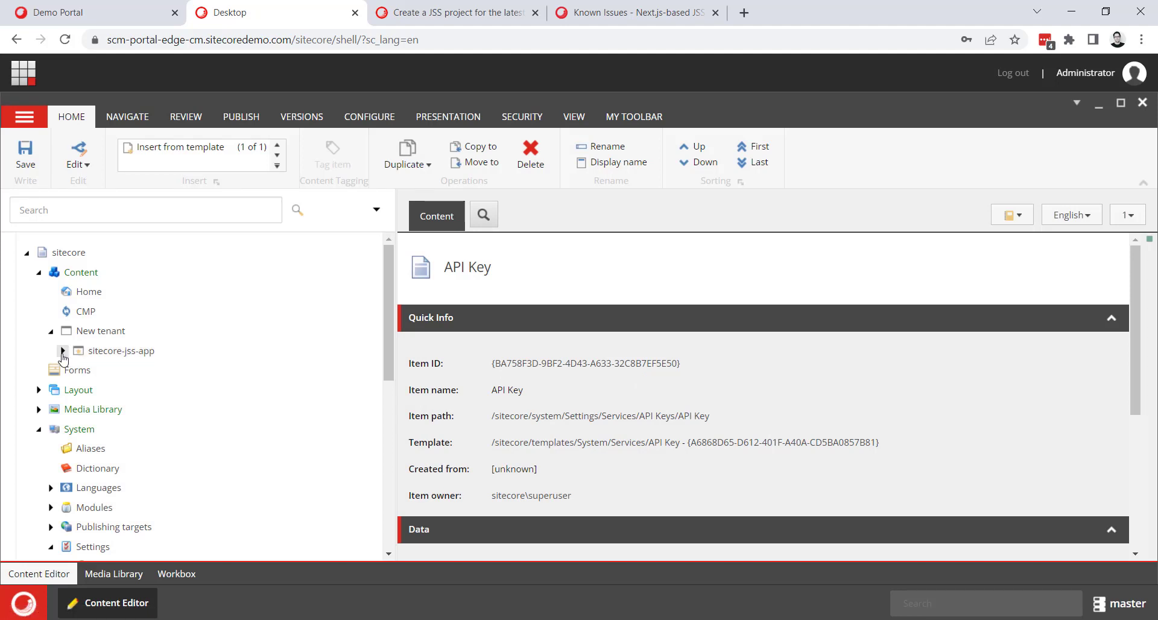
left_click(63, 351)
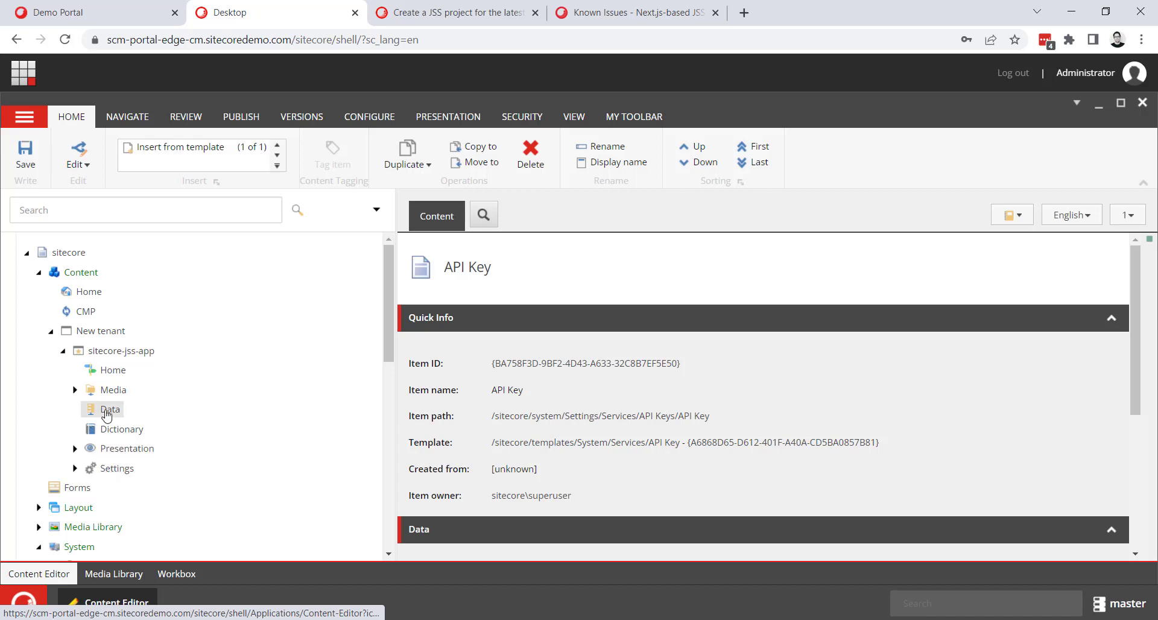
left_click(109, 370)
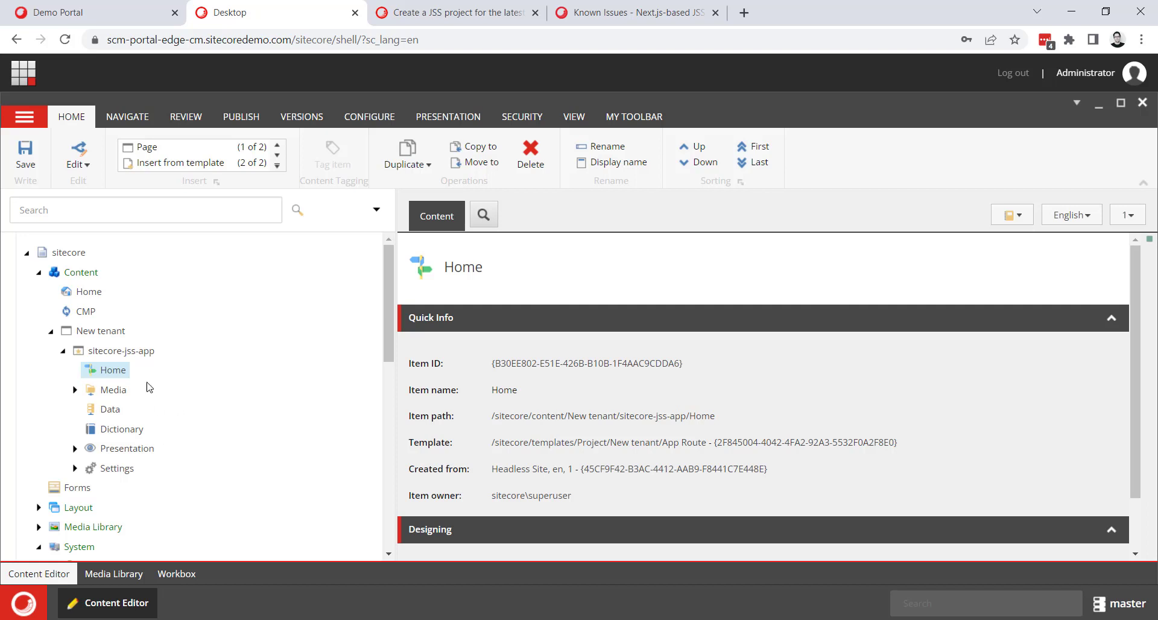
Open the sitecore-jss-app item under the site's Settings > Site Grouping and examine its hostname, start item and database fields.
scroll(161, 409, "down", 1)
scroll(160, 410, "down", 1)
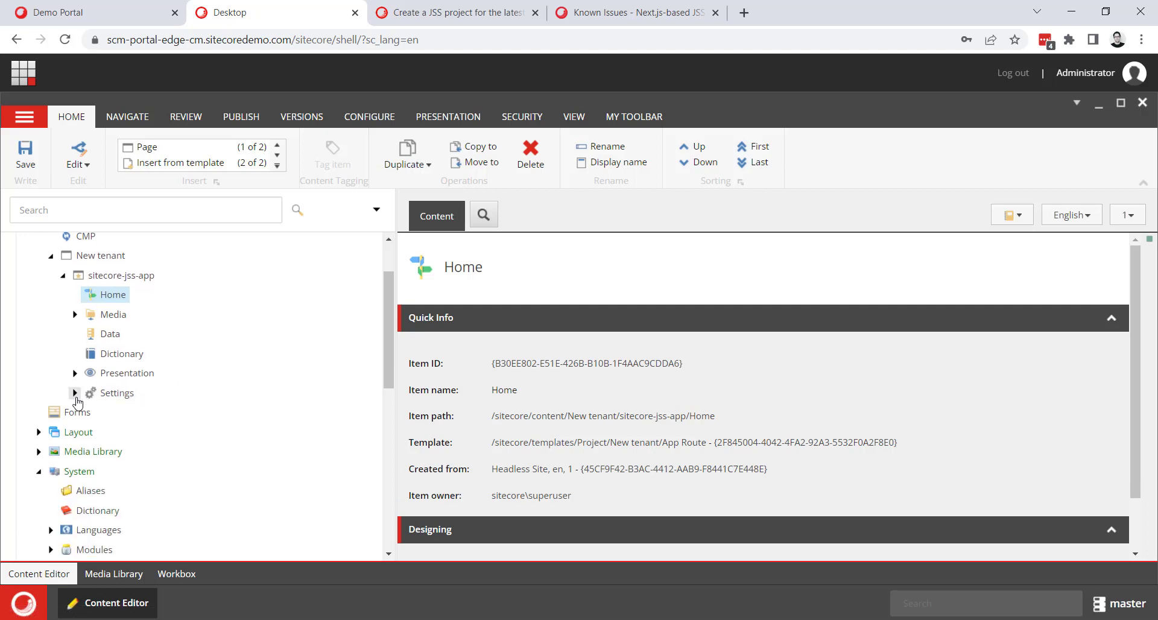
left_click(76, 392)
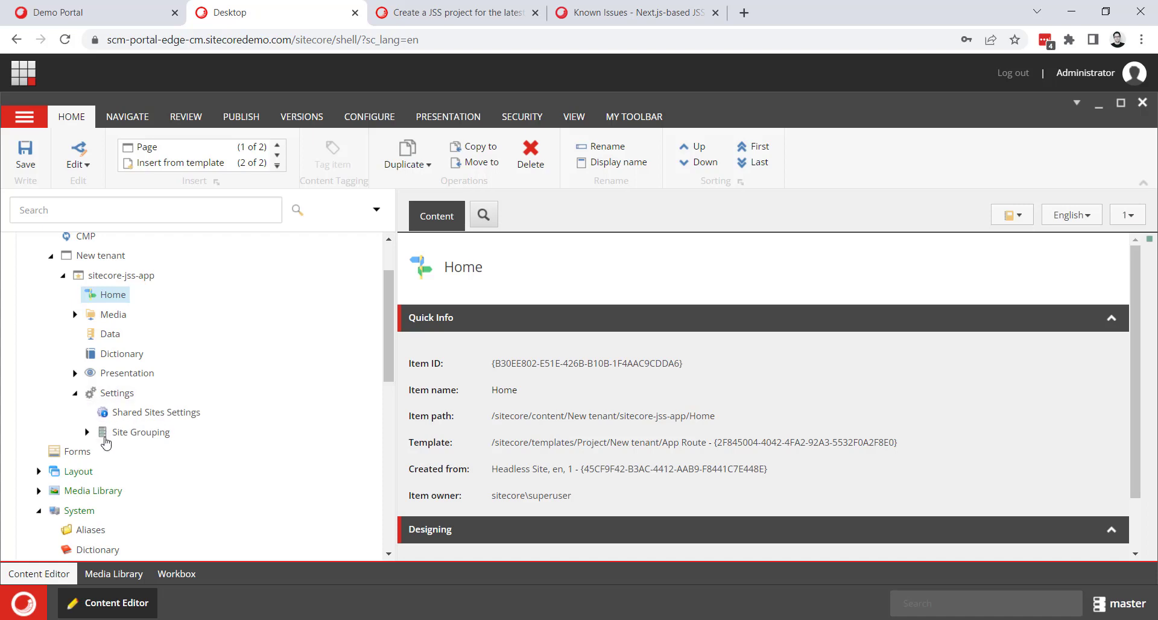
left_click(87, 432)
left_click(139, 455)
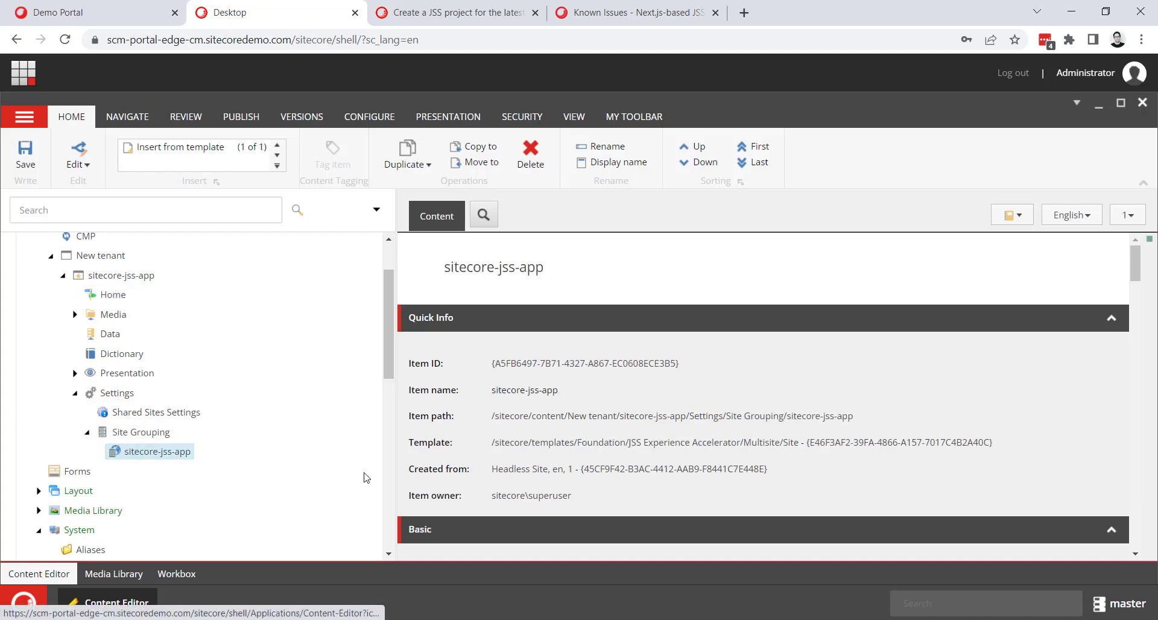
scroll(493, 443, "down", 2)
scroll(493, 443, "down", 5)
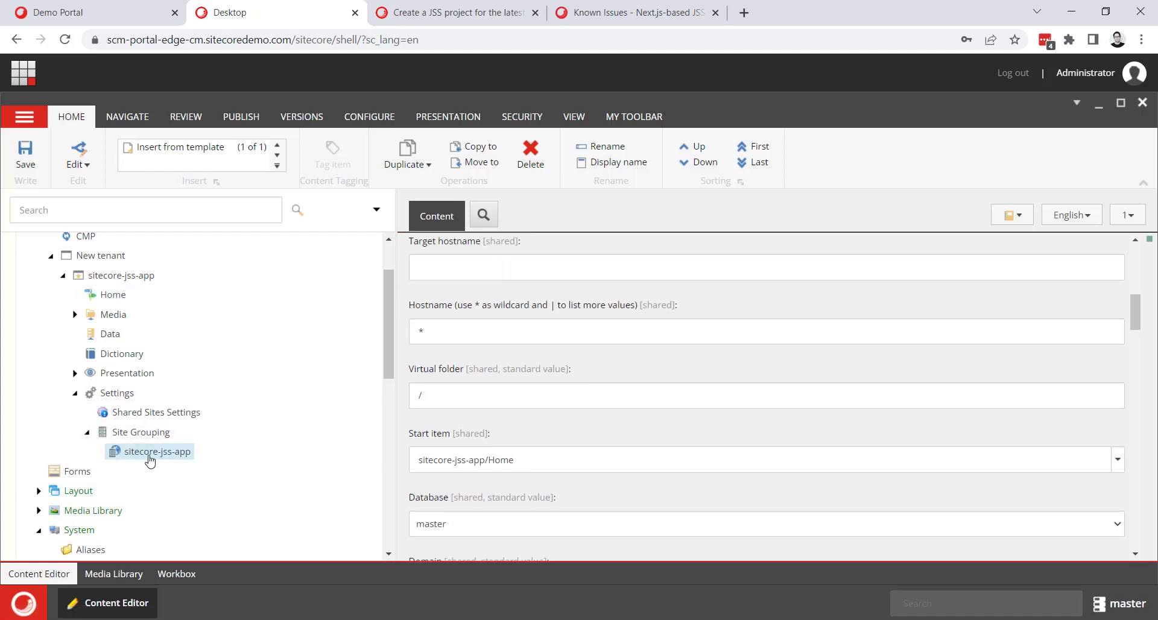
In the sitecore-jss-app site's Settings item, set the GraphQL endpoint to /sitecore/api/graph/edge and save.
left_click(87, 432)
left_click(118, 393)
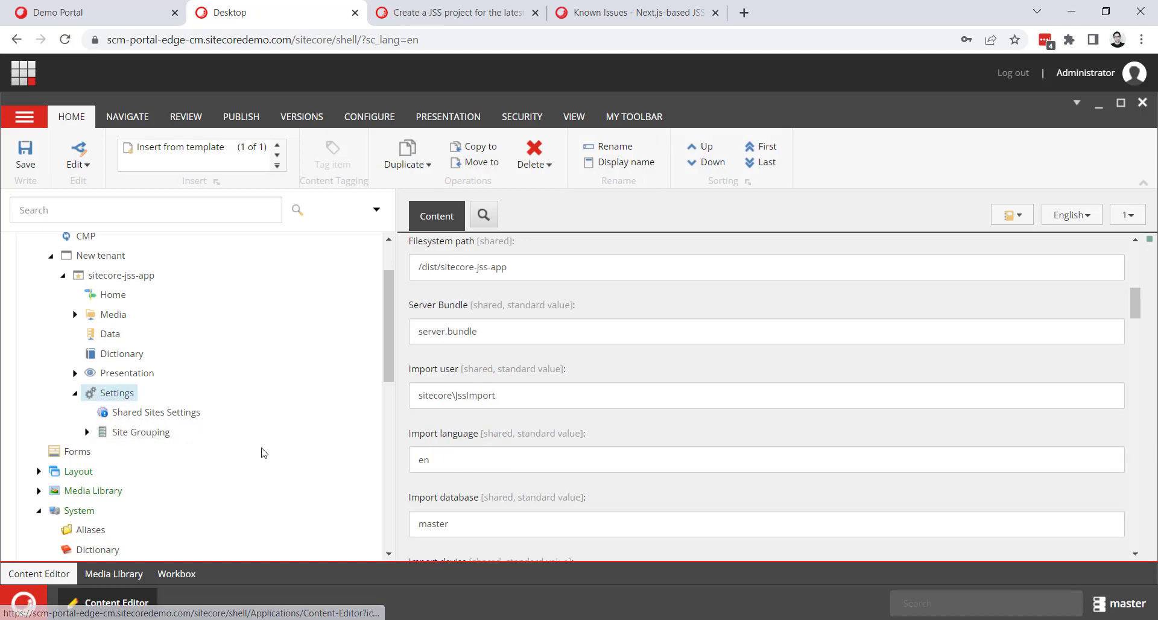
scroll(506, 469, "down", 1)
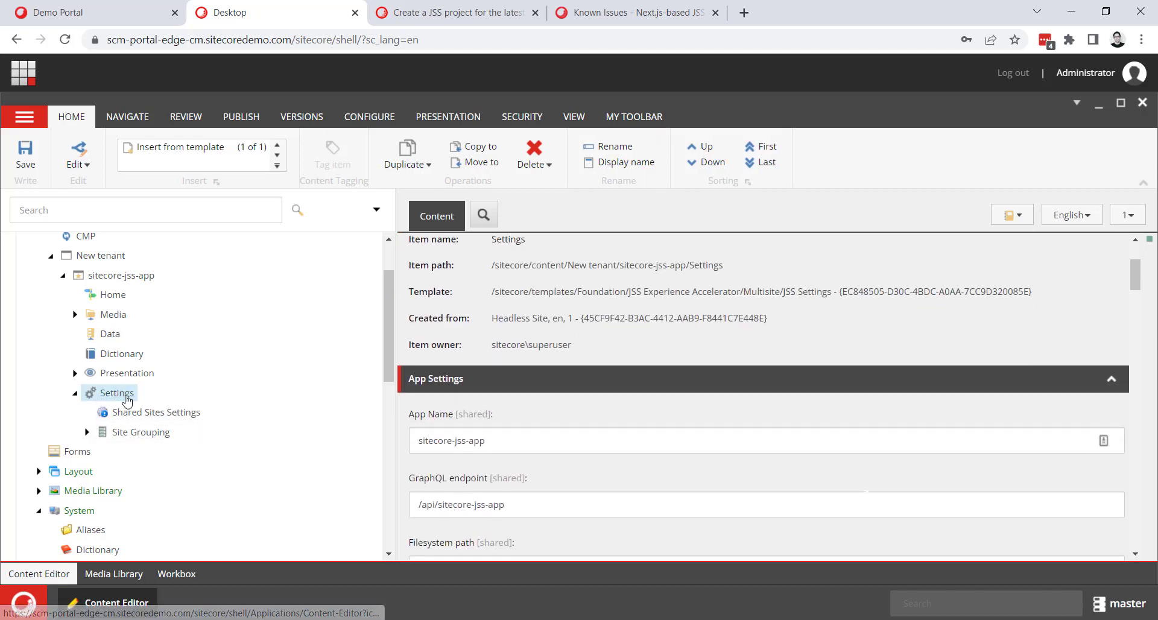
scroll(478, 399, "down", 1)
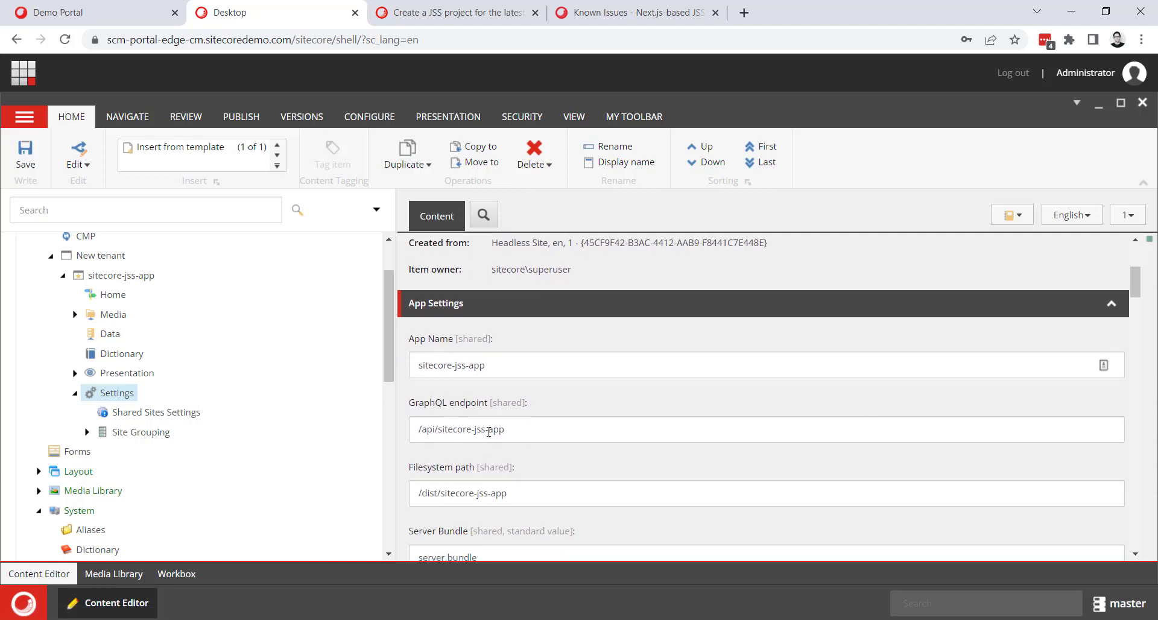
left_click_drag(518, 430, 389, 425)
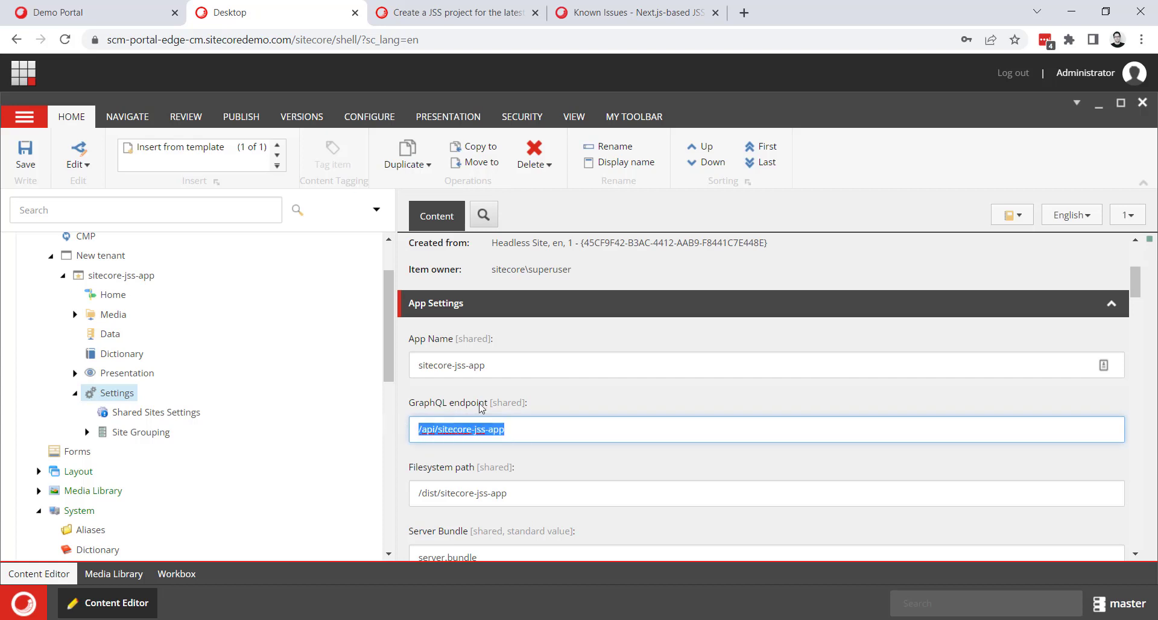
key("ctrl+v")
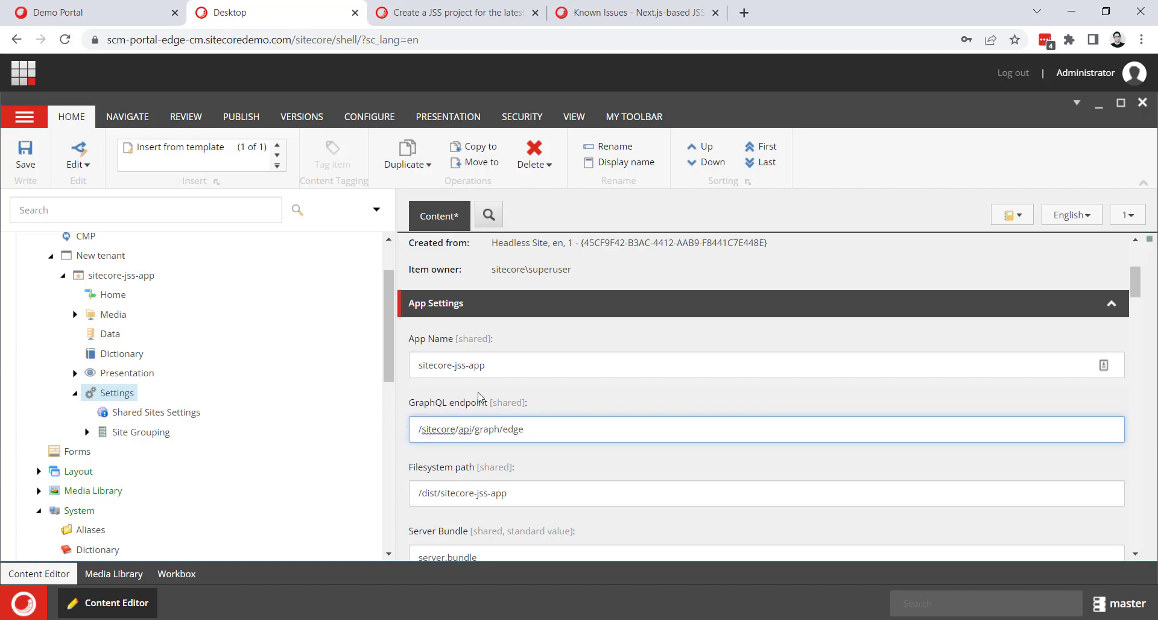
left_click(25, 156)
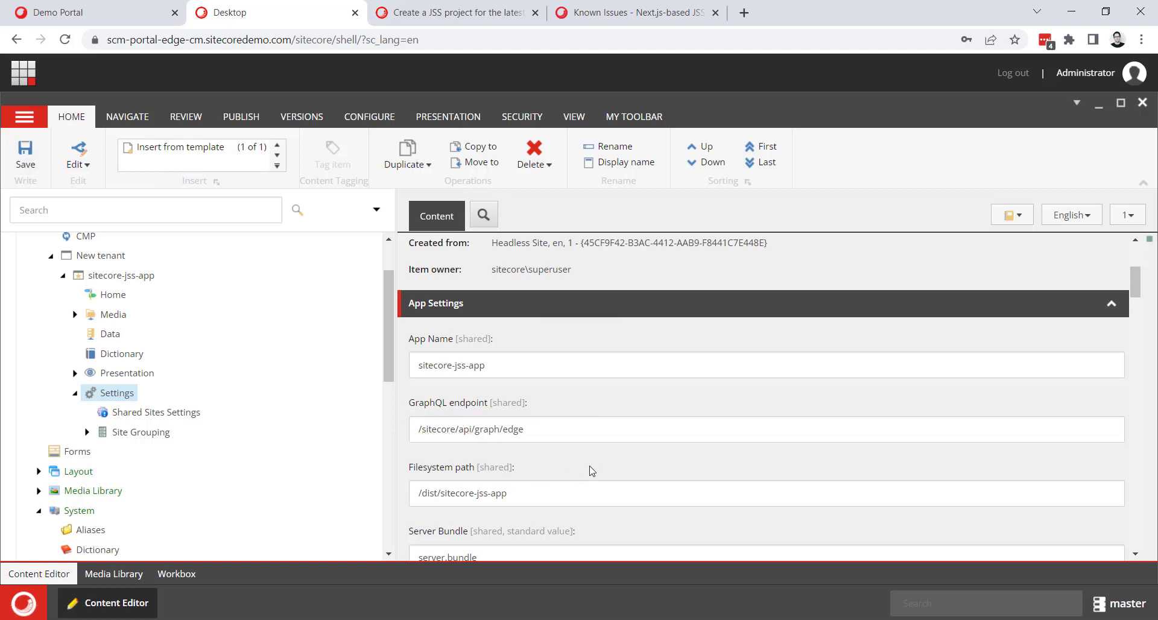
Set the Import user in the site's Settings item to sitecore\superuser and save.
scroll(597, 425, "down", 4)
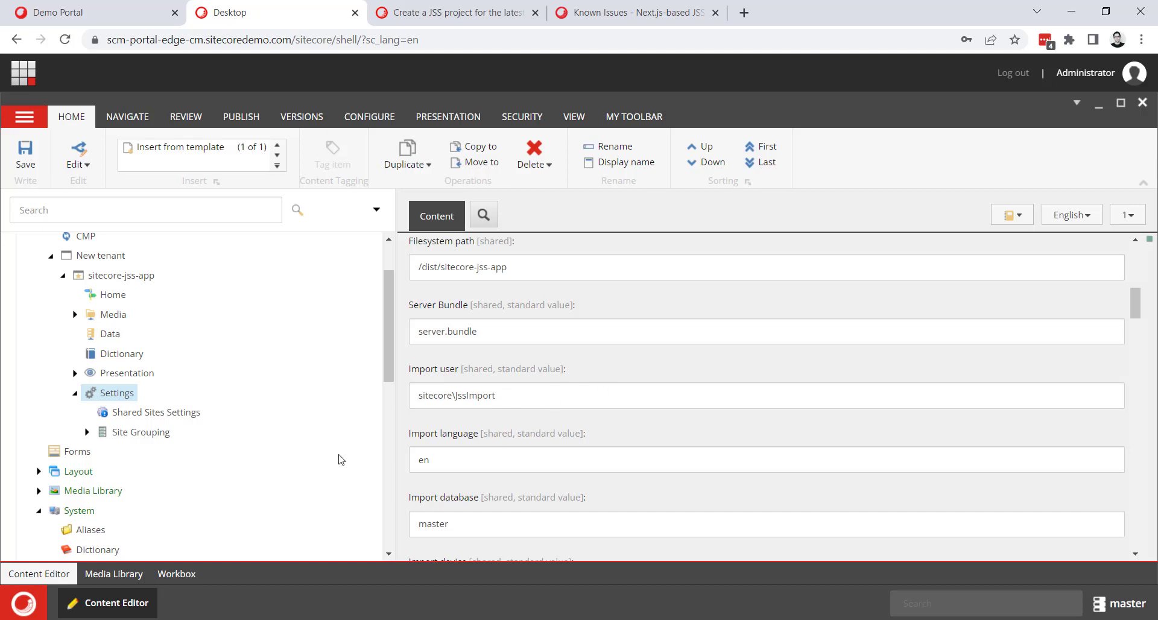
scroll(304, 446, "up", 3)
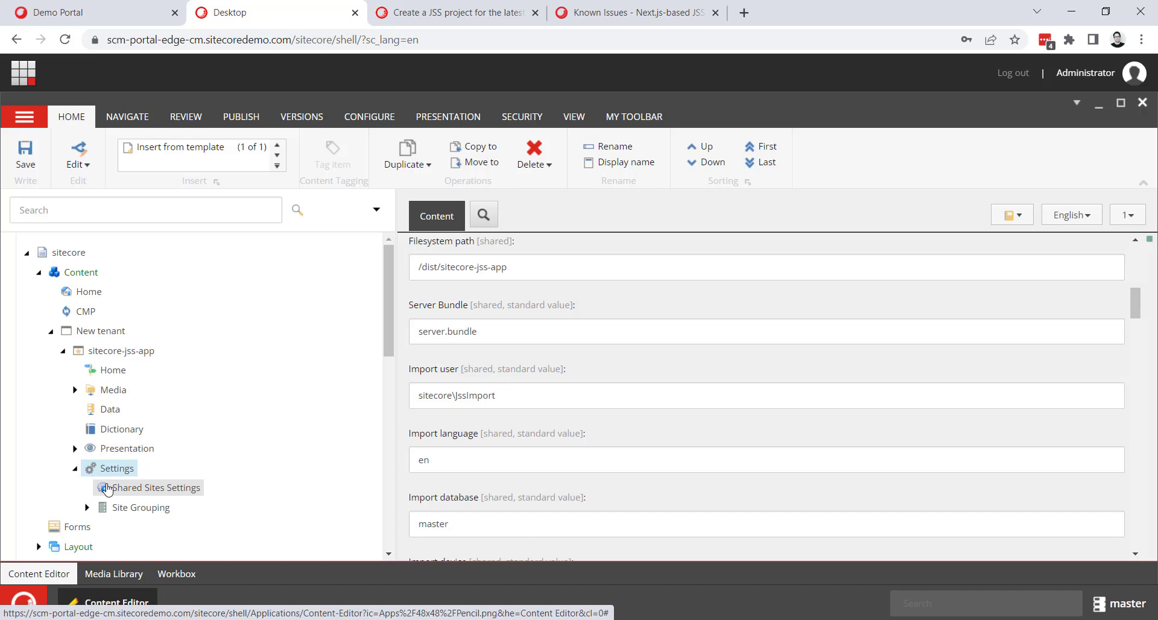
double_click(472, 398)
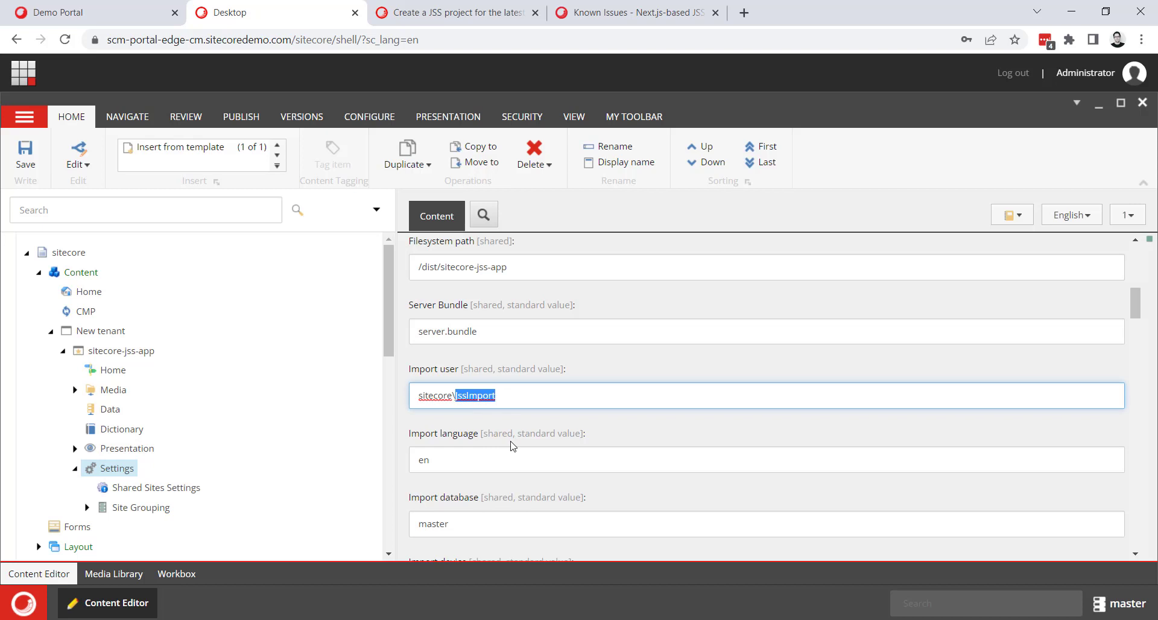
type("su")
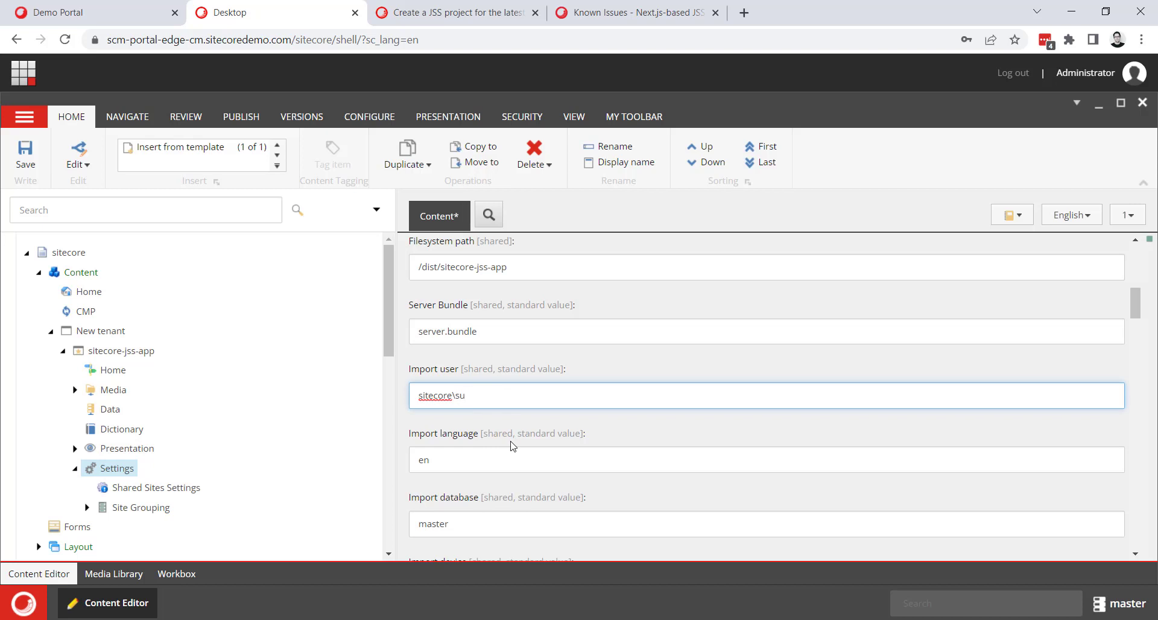
type("eperuser")
left_click(24, 155)
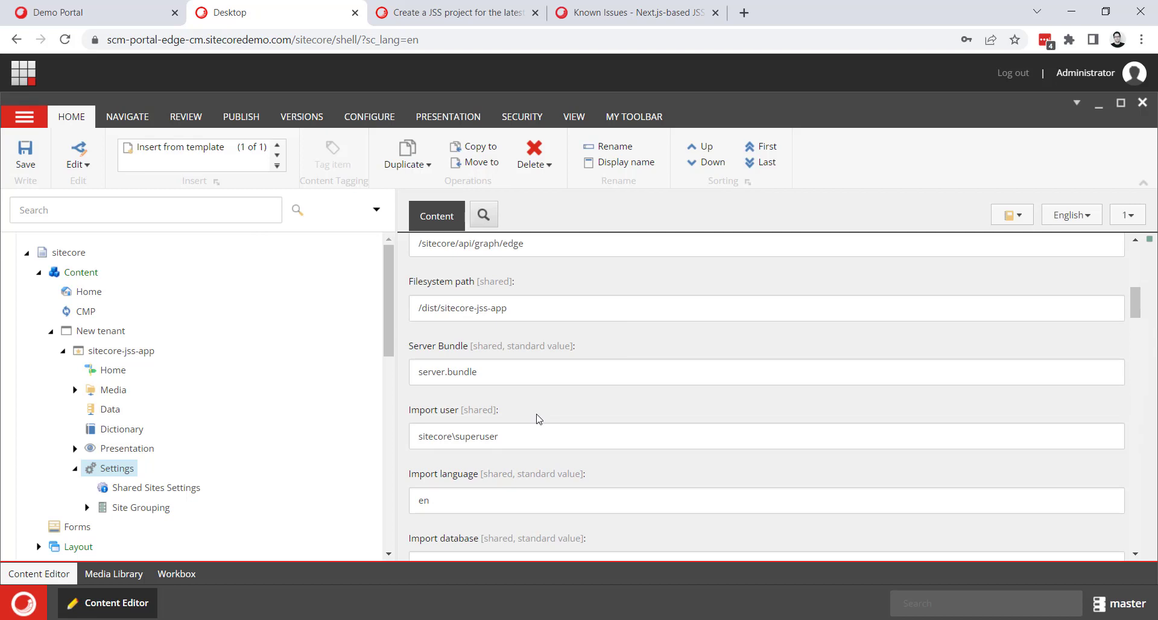
Set the Server side rendering engine in the site's Settings item to http and save.
scroll(538, 418, "down", 2)
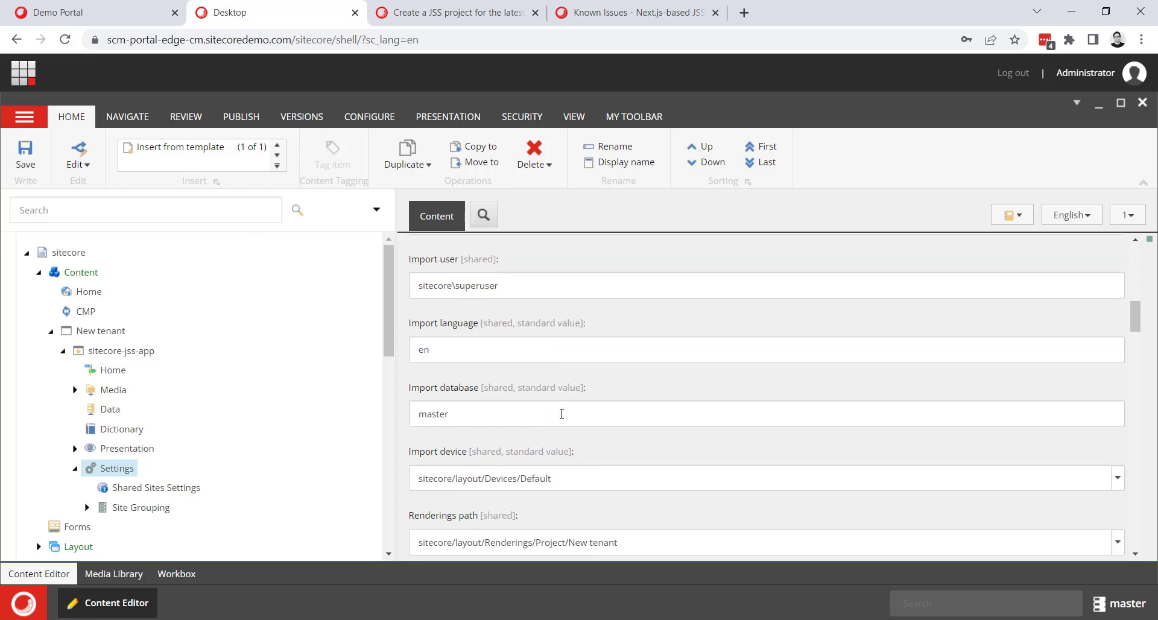
scroll(562, 414, "down", 4)
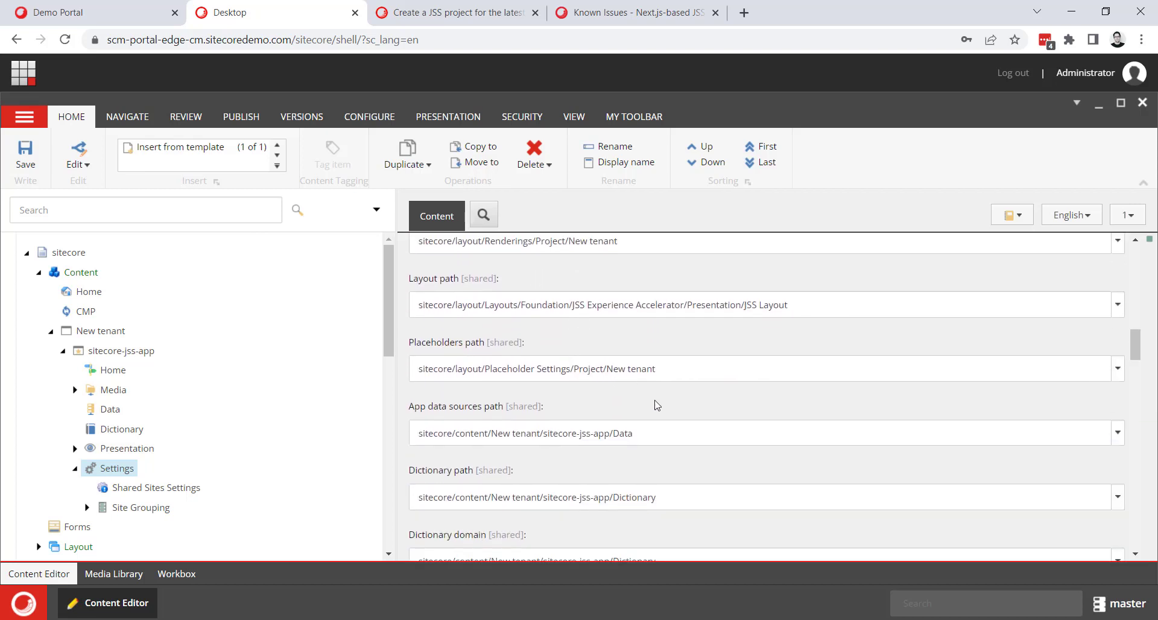
scroll(669, 392, "down", 4)
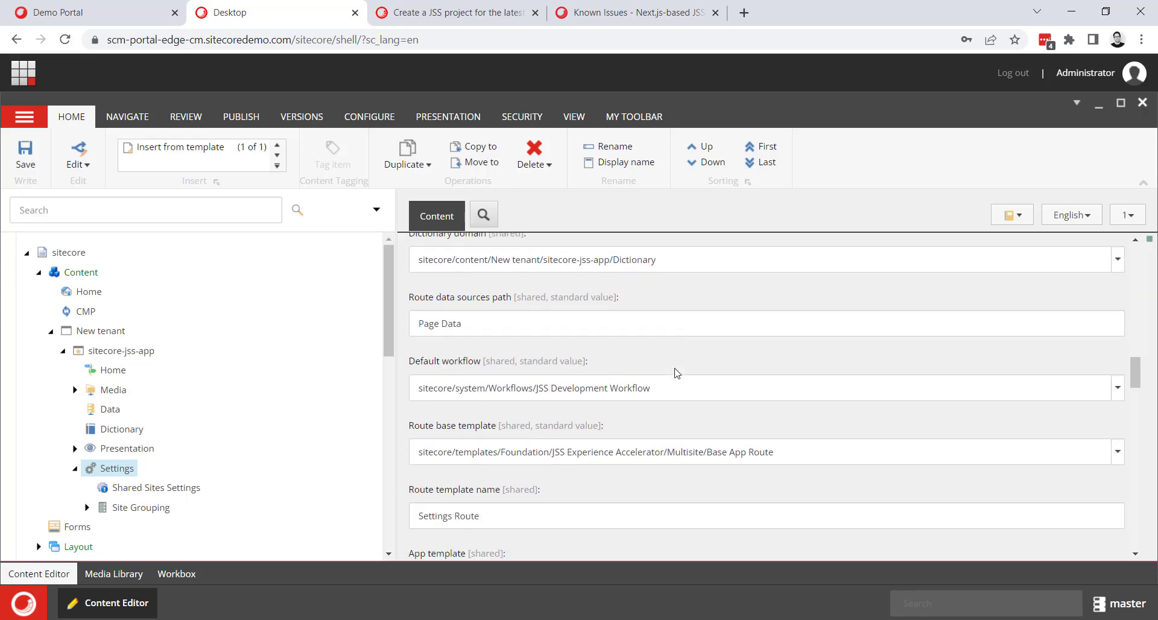
scroll(676, 373, "down", 6)
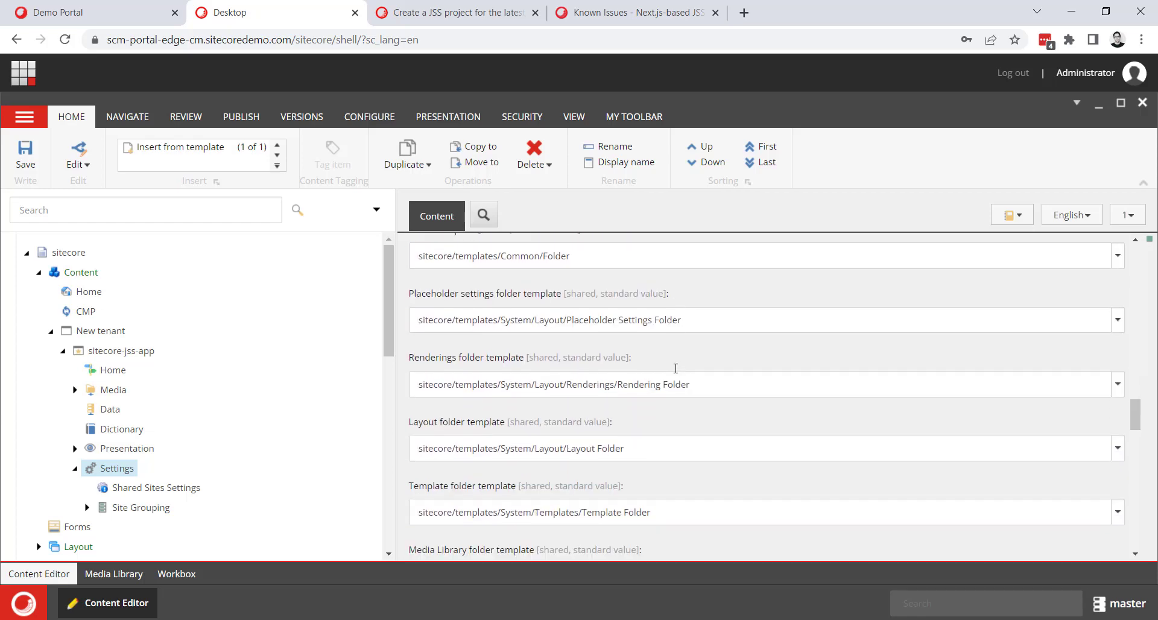
scroll(676, 368, "down", 6)
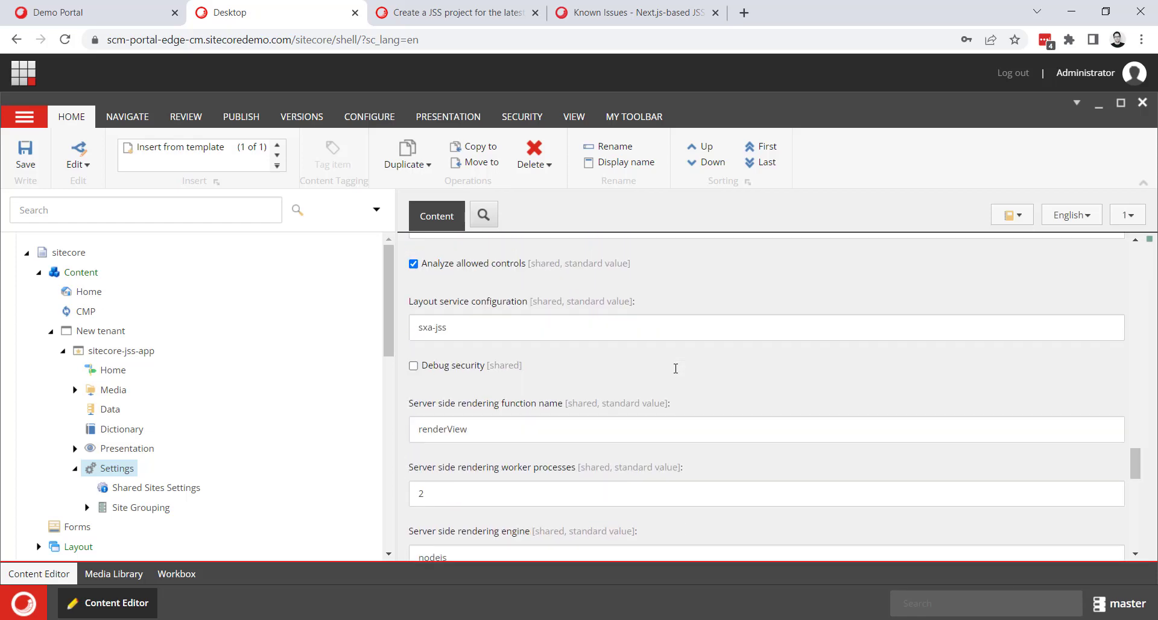
scroll(675, 369, "down", 3)
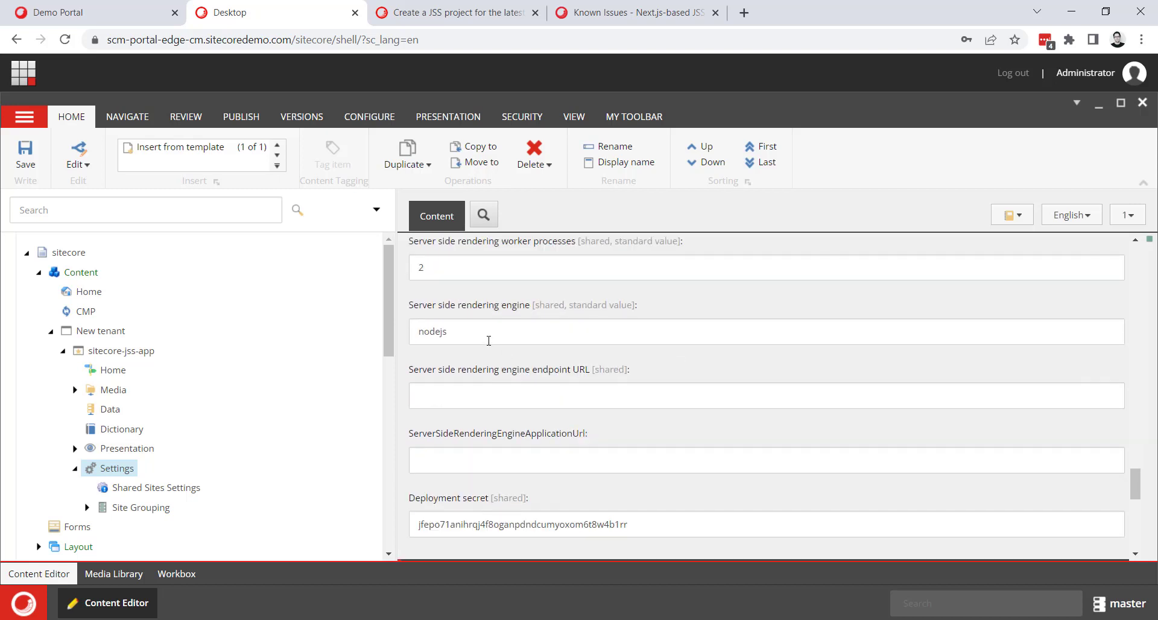
double_click(440, 333)
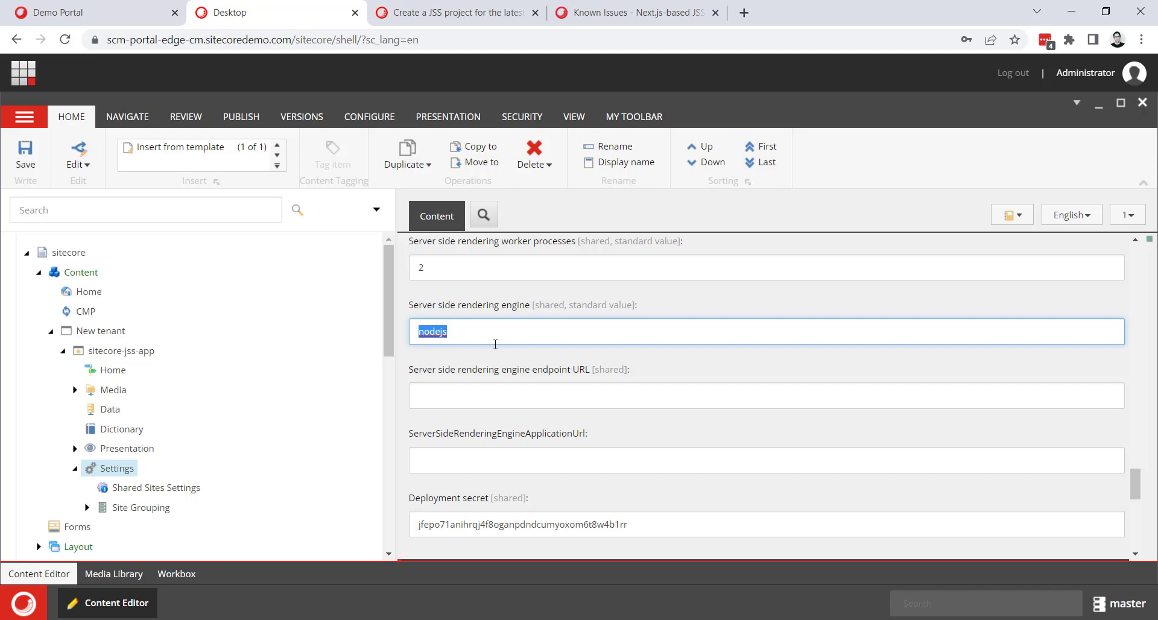
key("BackSpace")
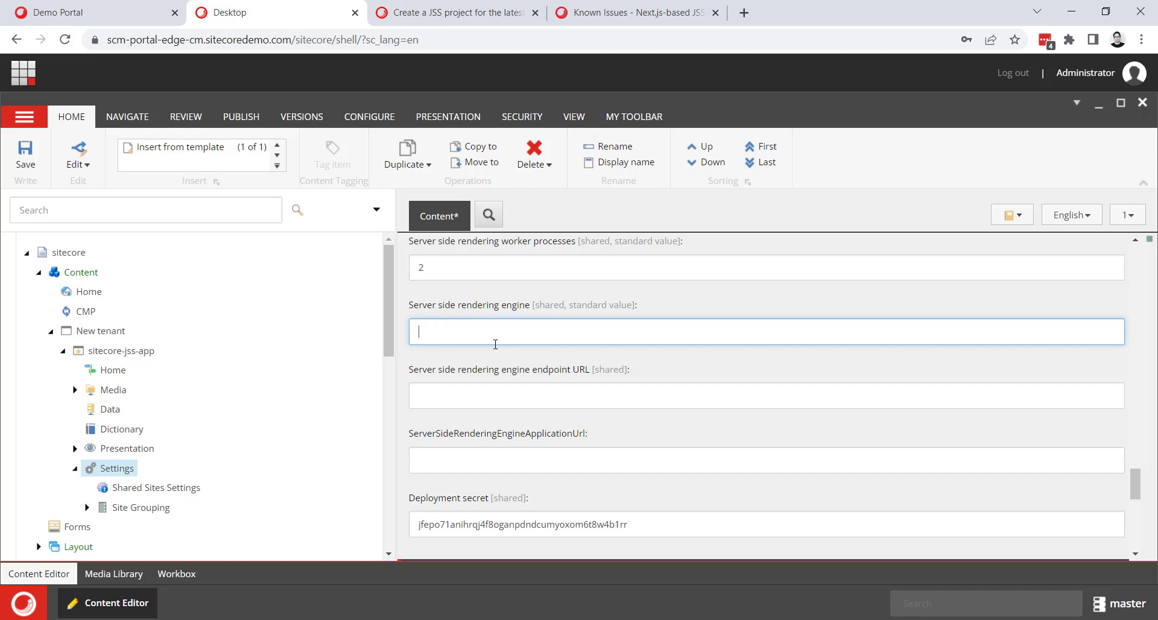
type("http")
left_click(36, 166)
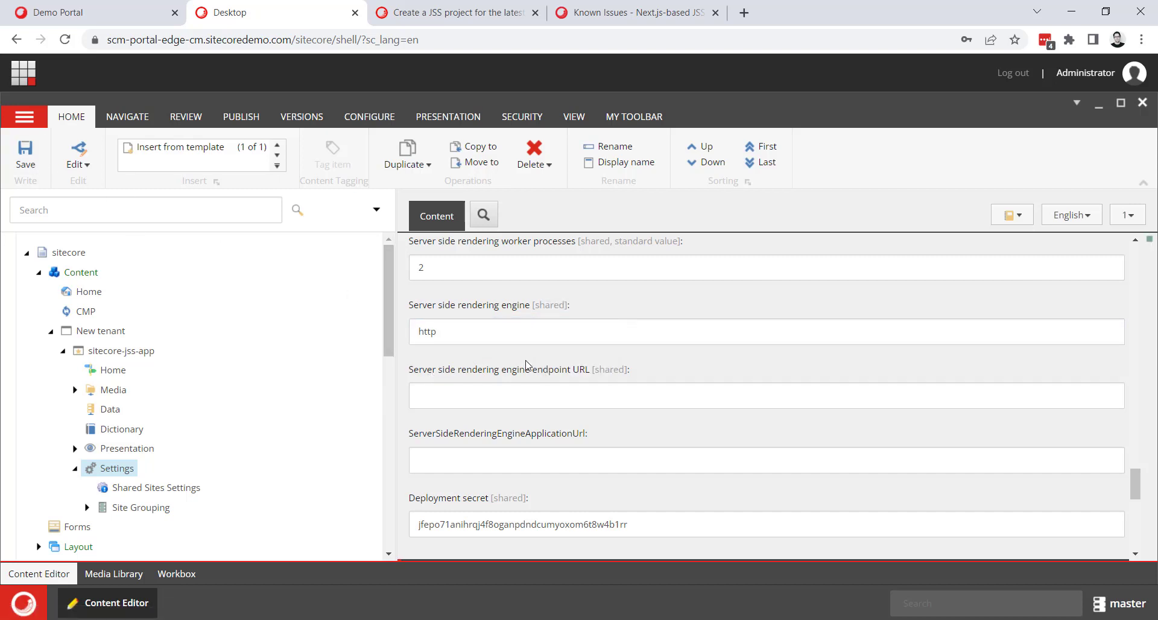
Check the Deployment secret field in the site's Settings item and save the item again.
scroll(542, 362, "down", 1)
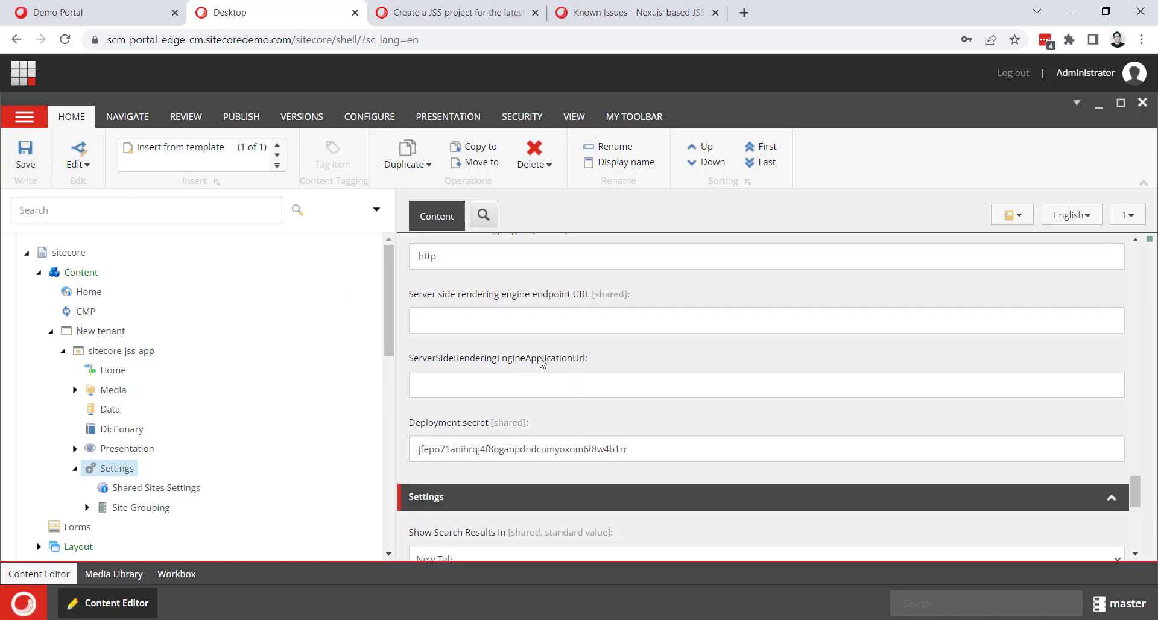
double_click(481, 446)
left_click(628, 435)
left_click(25, 155)
Switch to Visual Studio Code and open a new PowerShell terminal in the nextjs project folder.
key("alt+Tab")
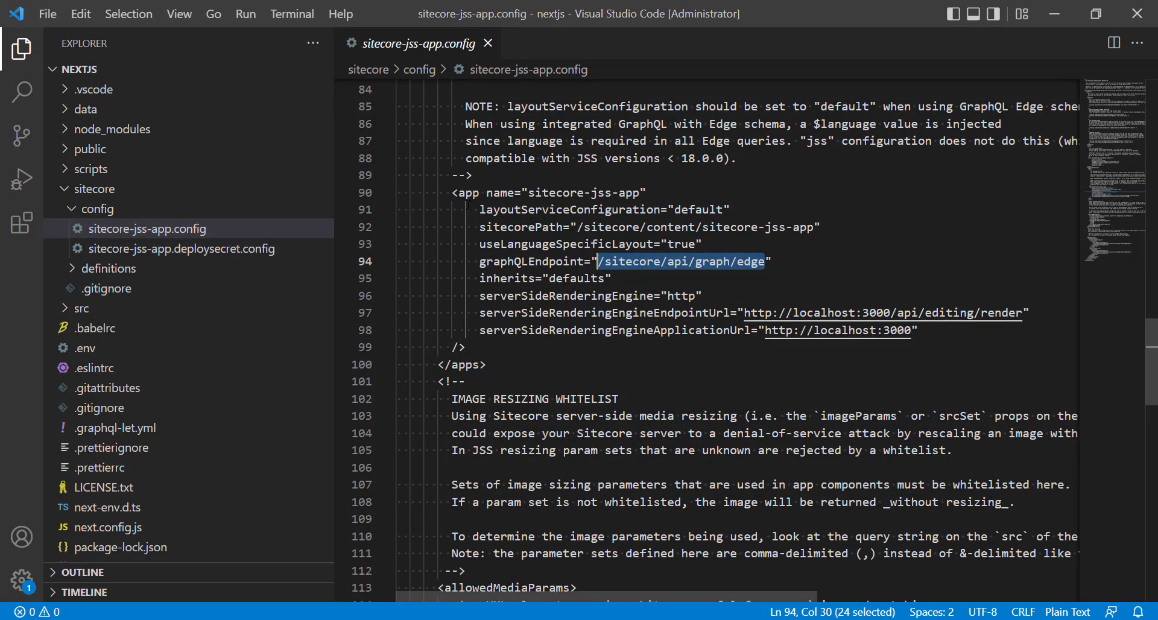
left_click(288, 24)
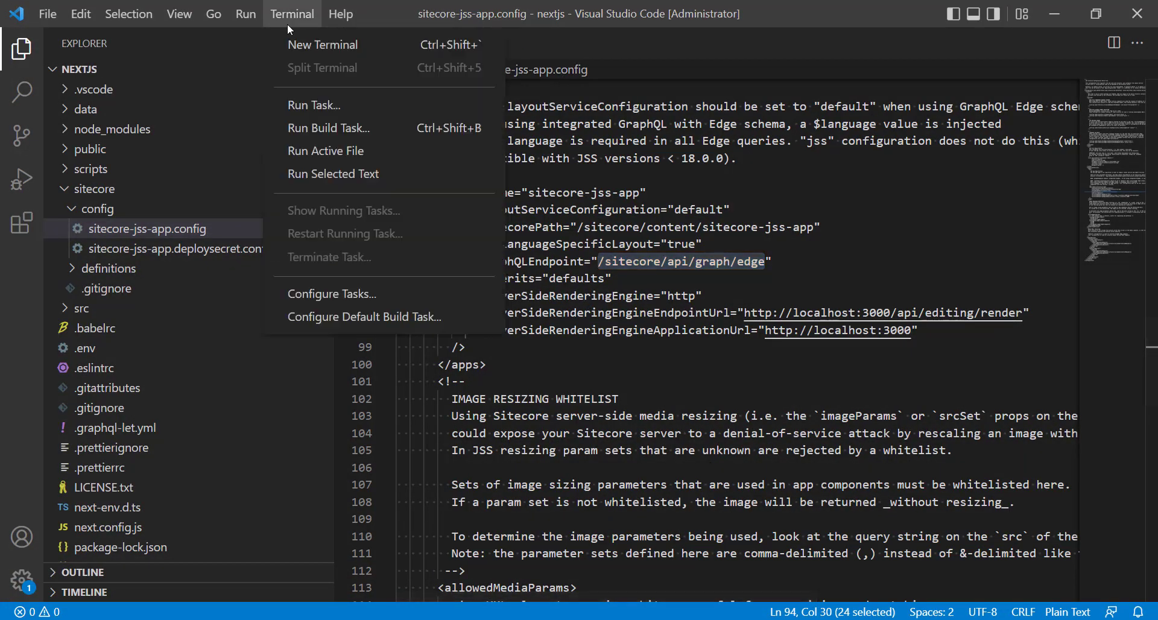
left_click(320, 44)
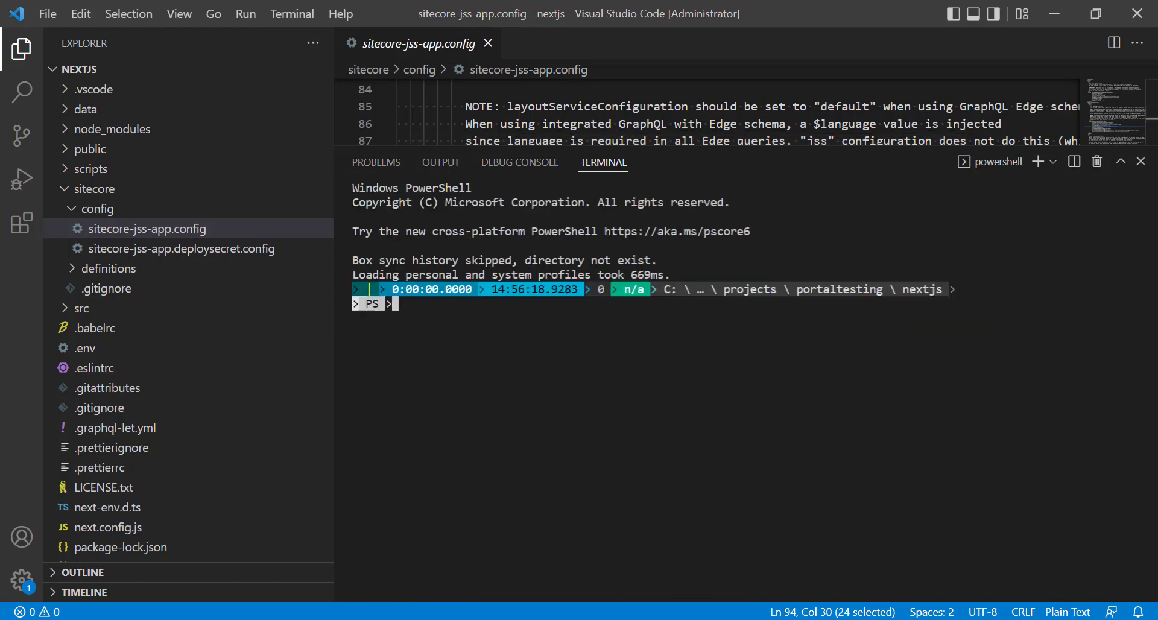
Deploy the app's items to Sitecore by running jss deploy items -c -d in the terminal.
type("jss deploy items -")
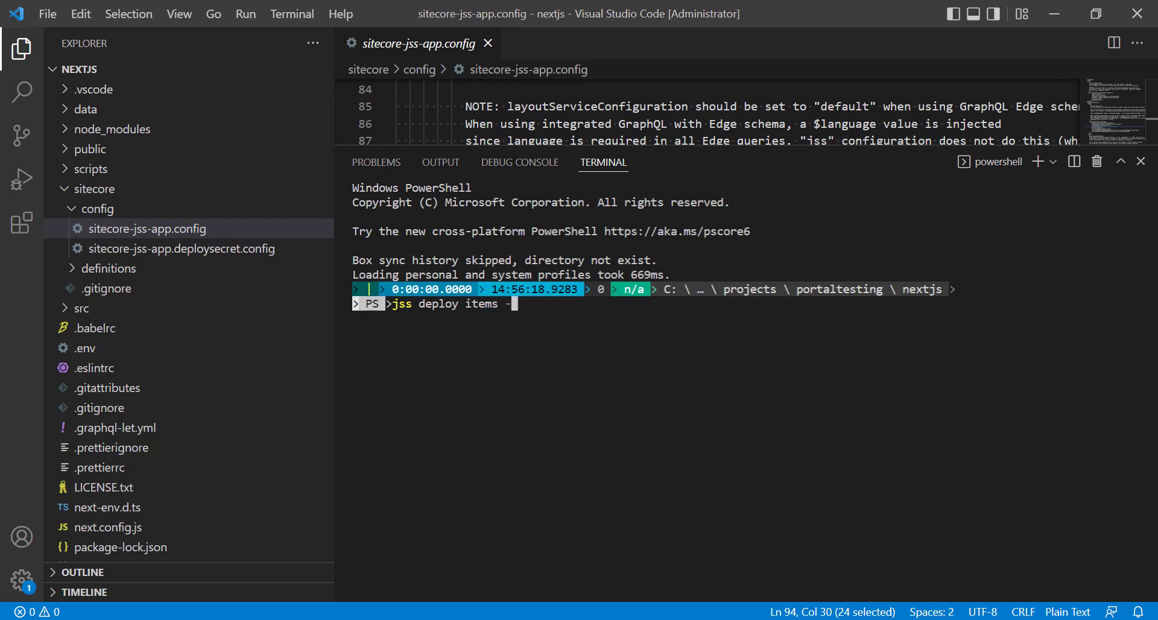
type("c -d")
key("Return")
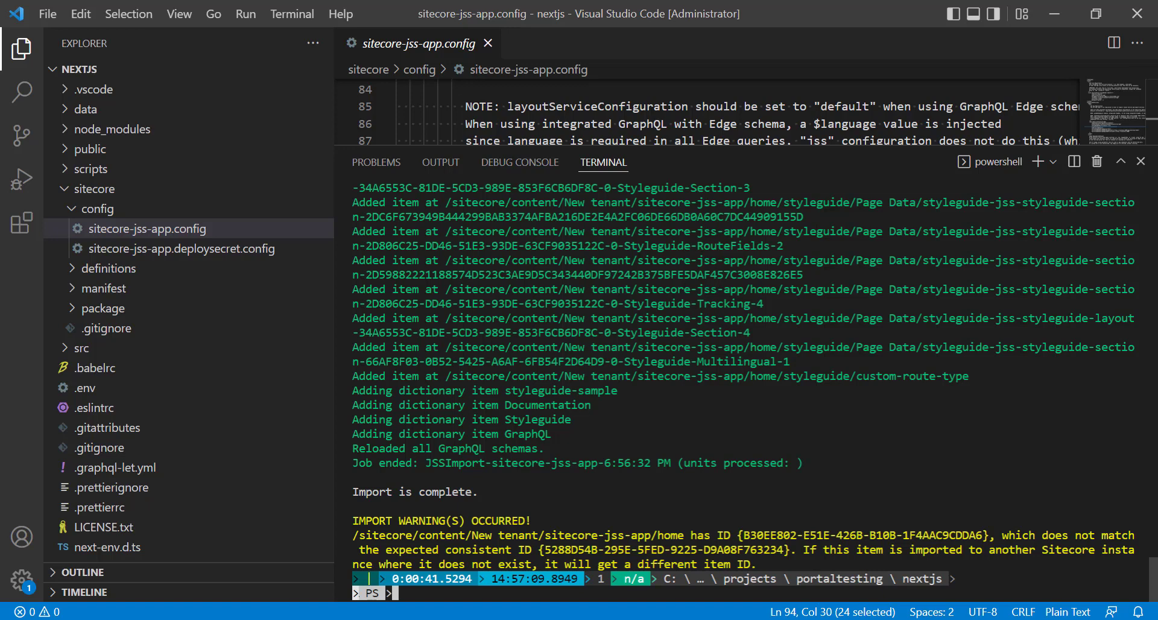
Switch to the browser's Content Editor, refresh the sitecore-jss-app item and examine the deployed items under home and styleguide.
left_click(1064, 12)
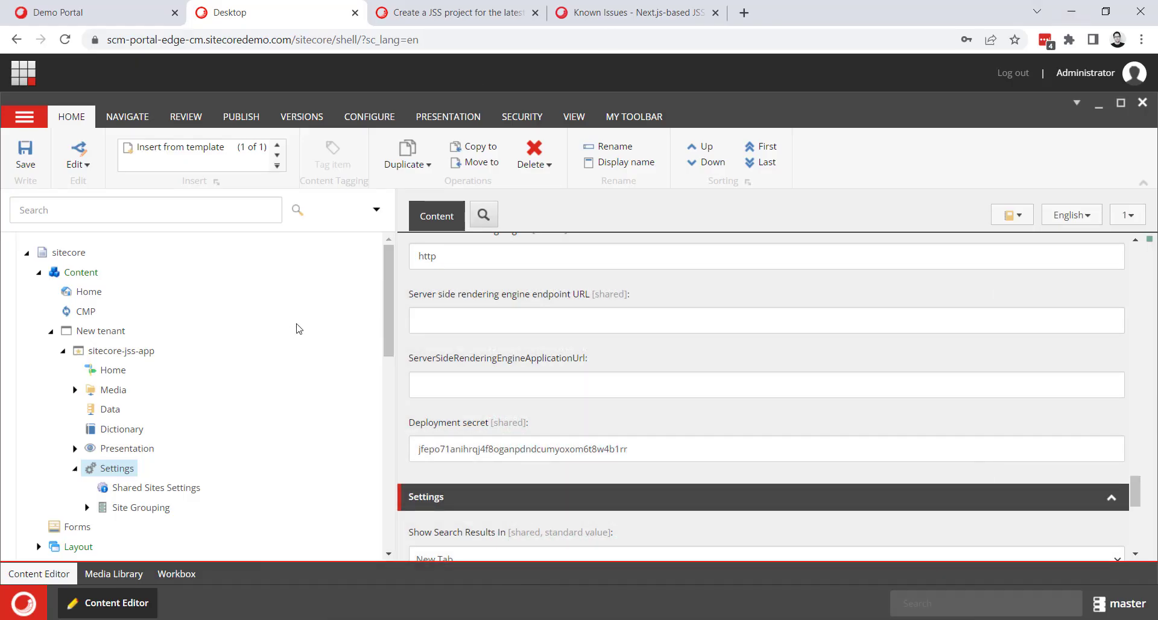
right_click(100, 356)
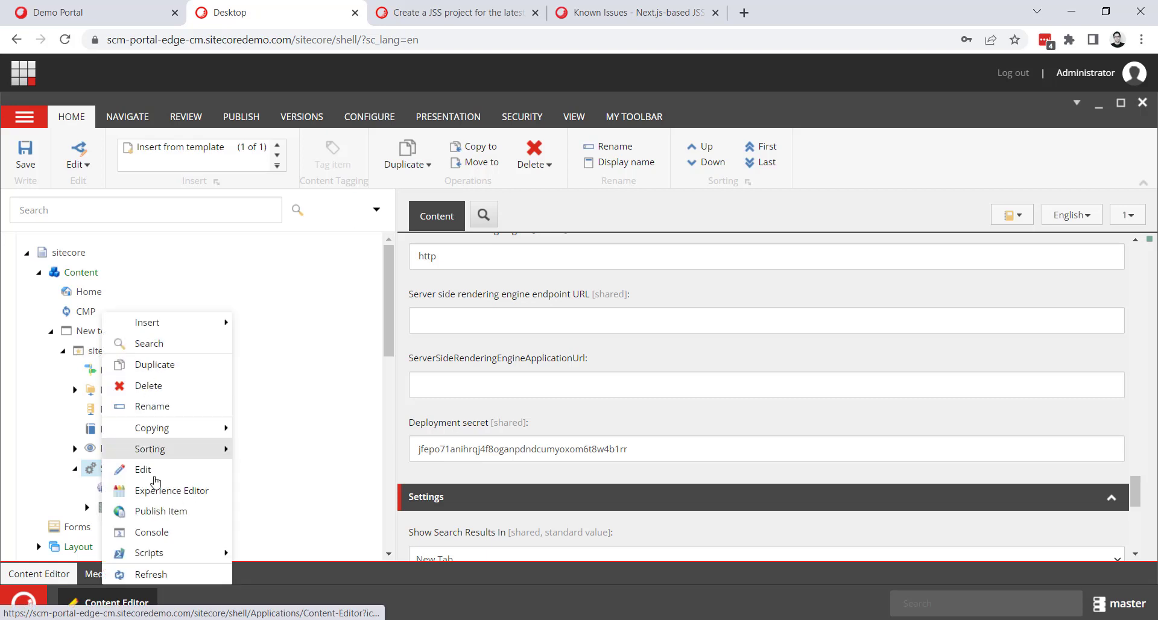
left_click(184, 570)
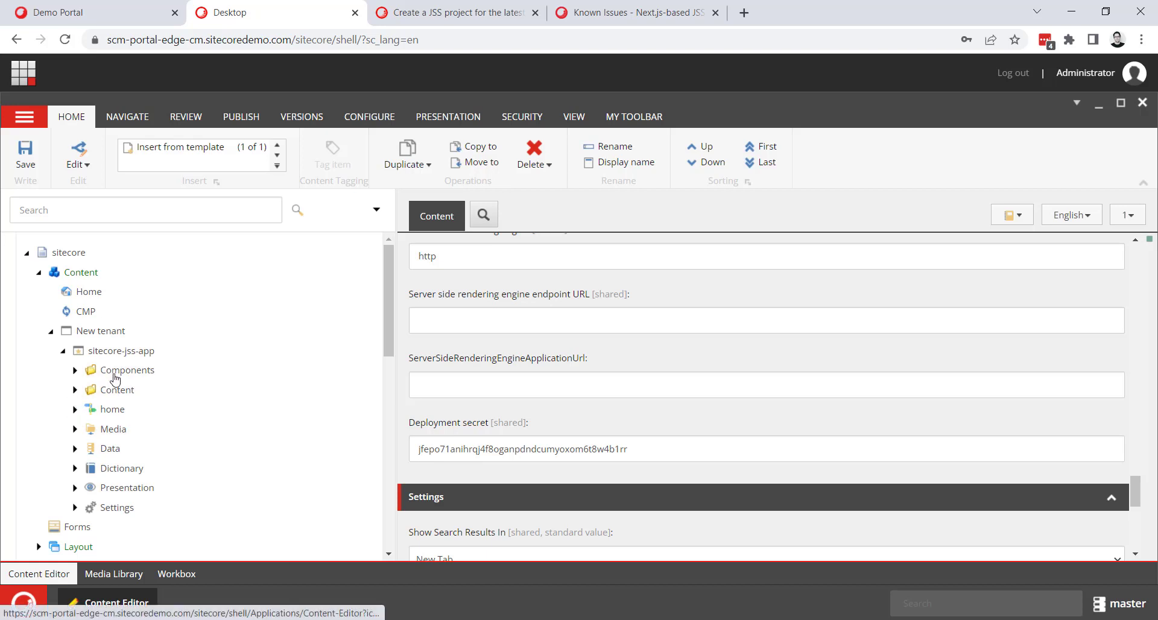
left_click(75, 409)
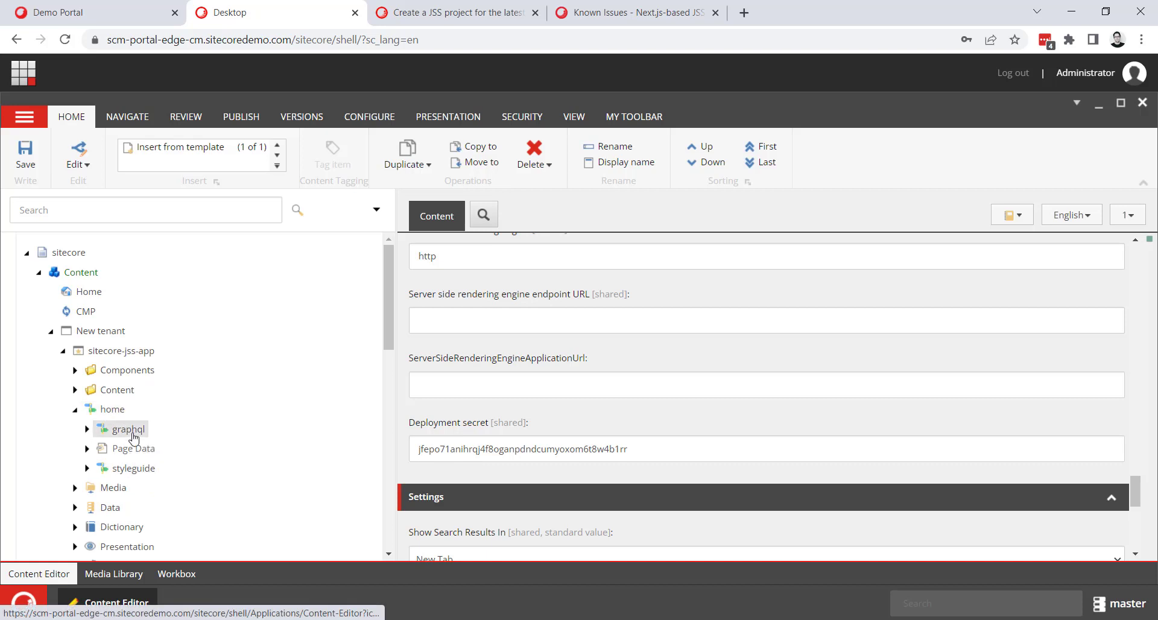
left_click(87, 469)
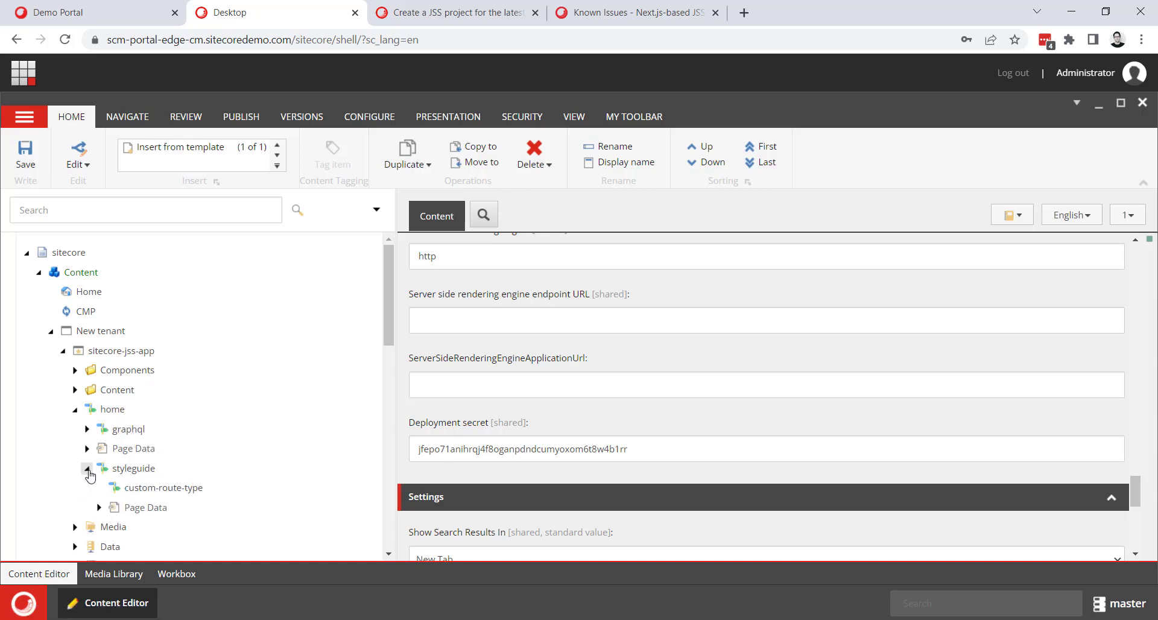
left_click(87, 468)
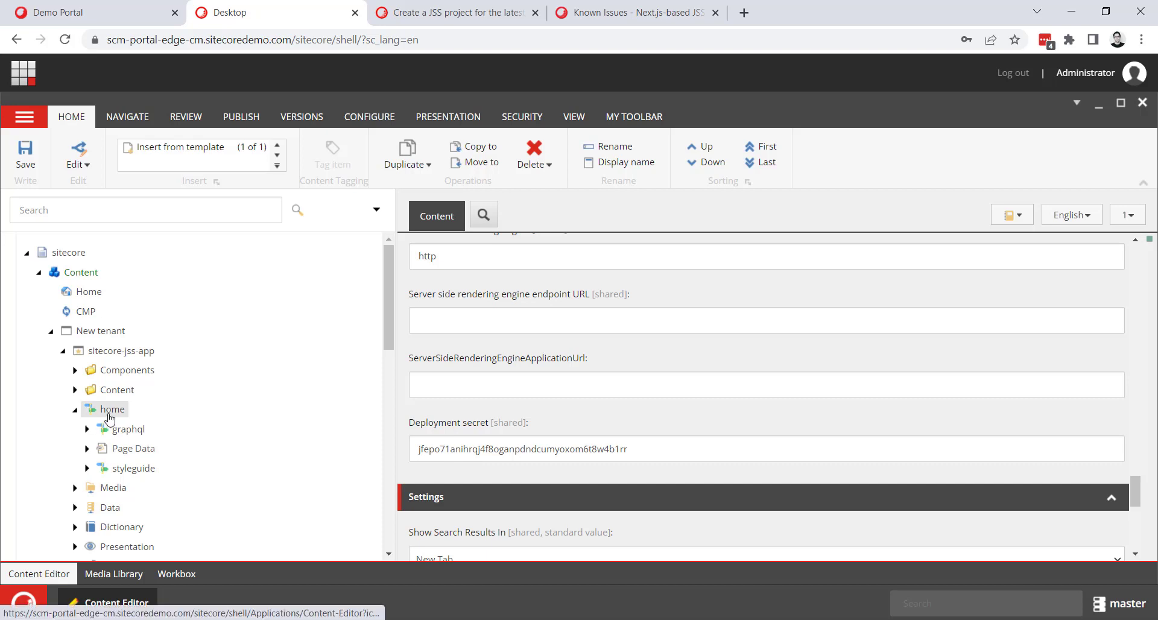
scroll(108, 437, "down", 1)
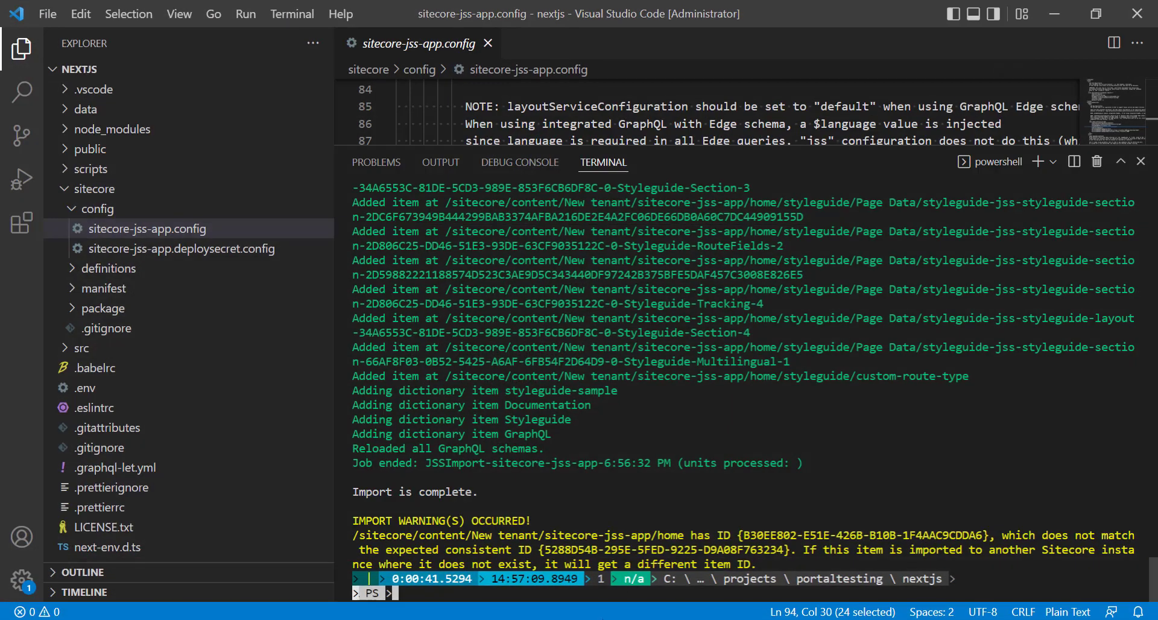
Switch to Visual Studio Code, clear the terminal and start the app in connected mode with jss start:connected.
type("cls")
key("Return")
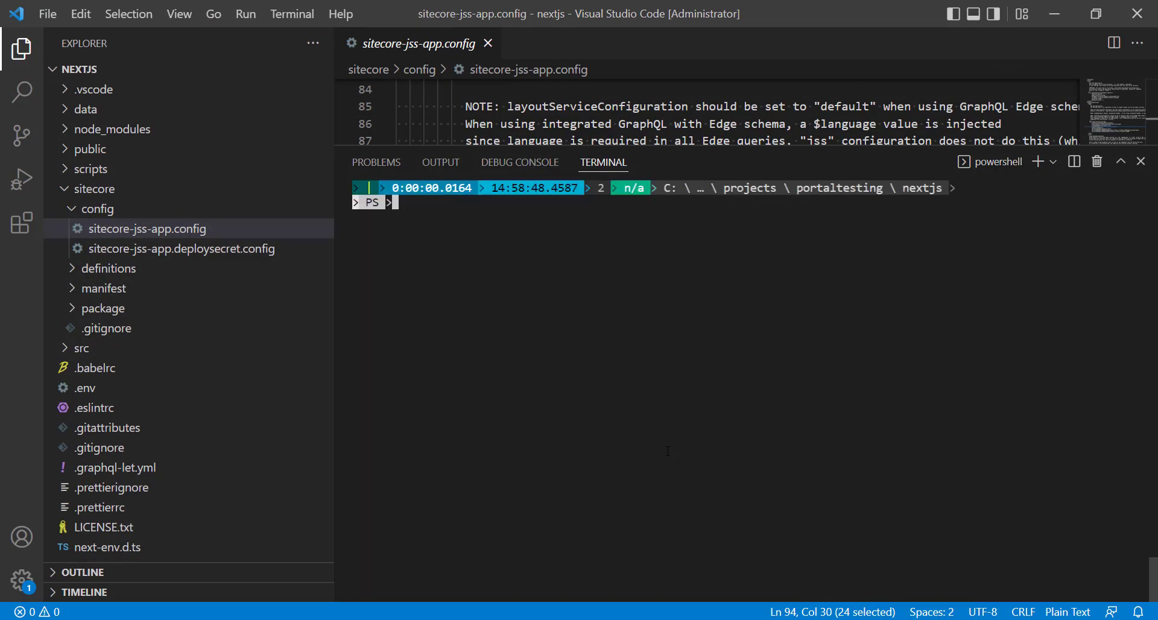
type("jss start:connected")
key("Return")
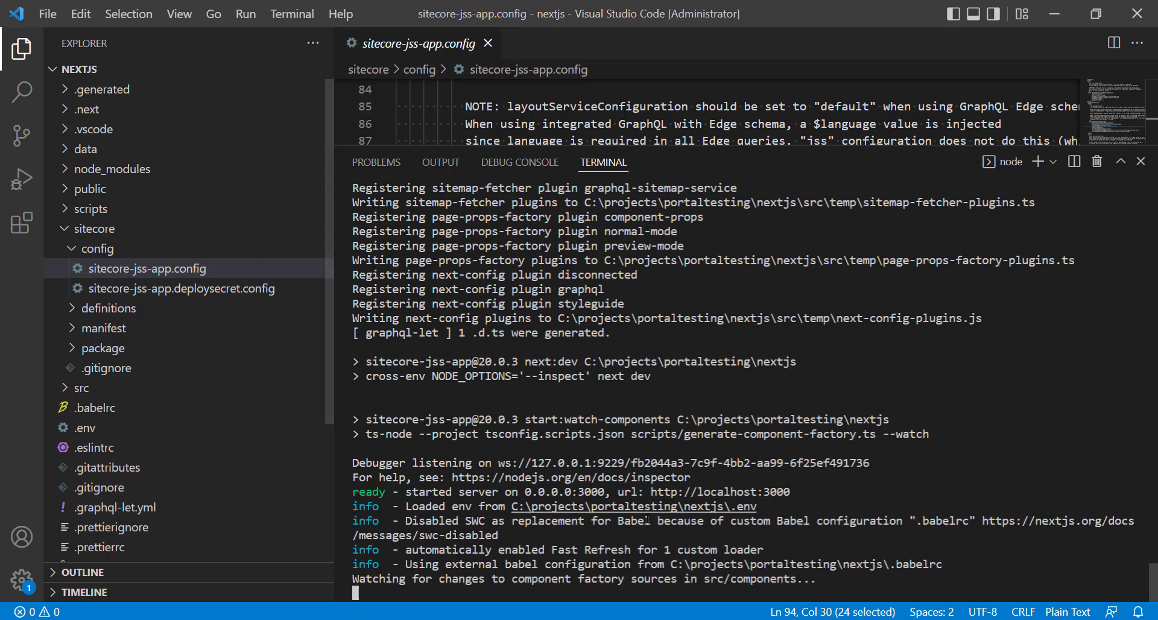
Switch to the browser and load localhost:3000 in a new tab to check the running app.
left_click(1065, 23)
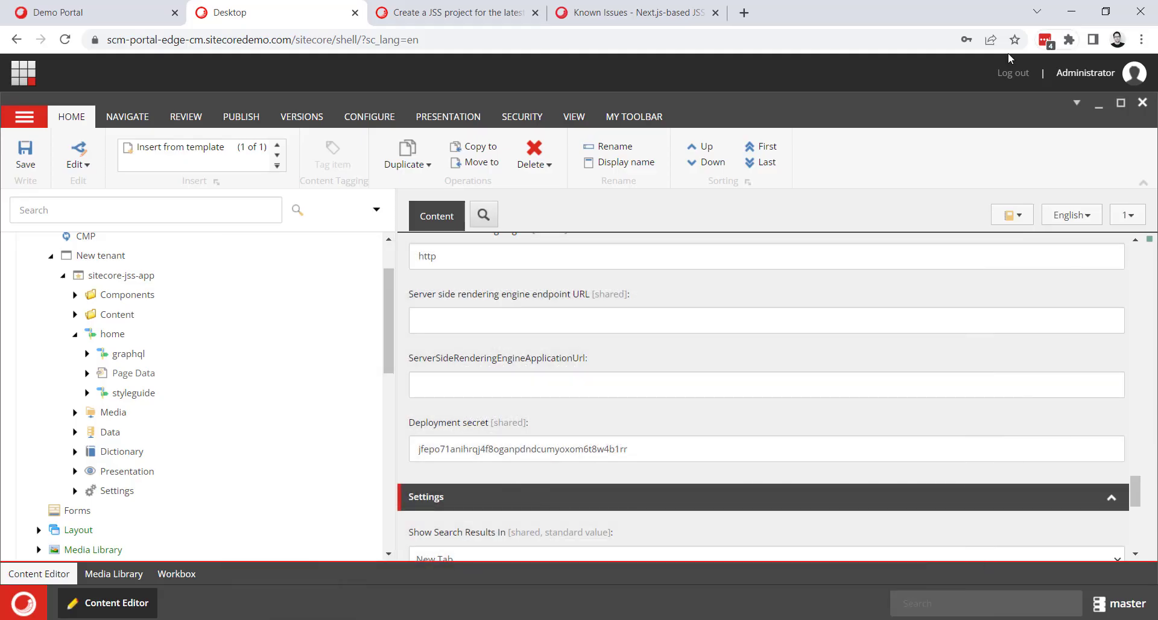
left_click(745, 18)
type("local")
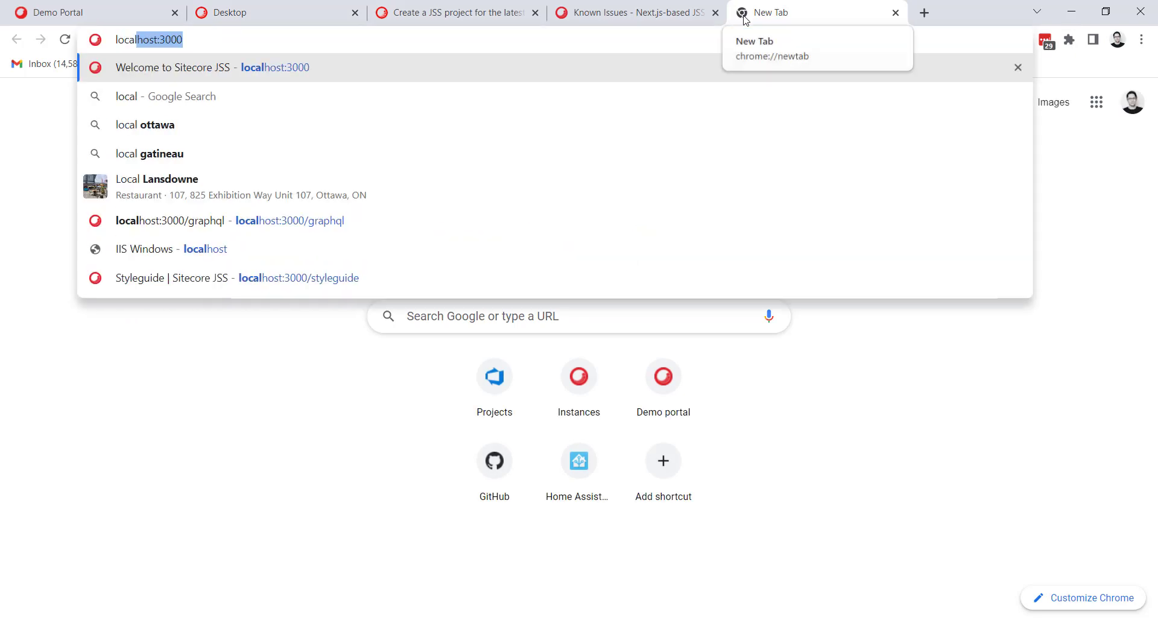
key("Return")
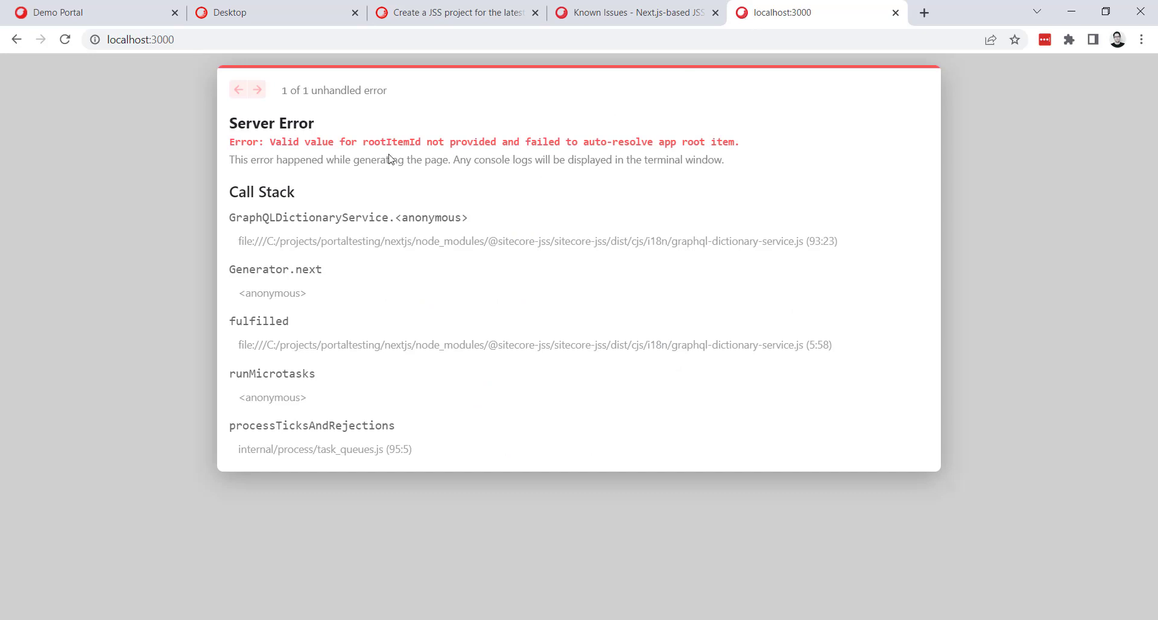
Review the Sitecore known-issue article on Next.js JSS apps with SXA, and highlight the rootItemId line in its alternative solution.
left_click(596, 18)
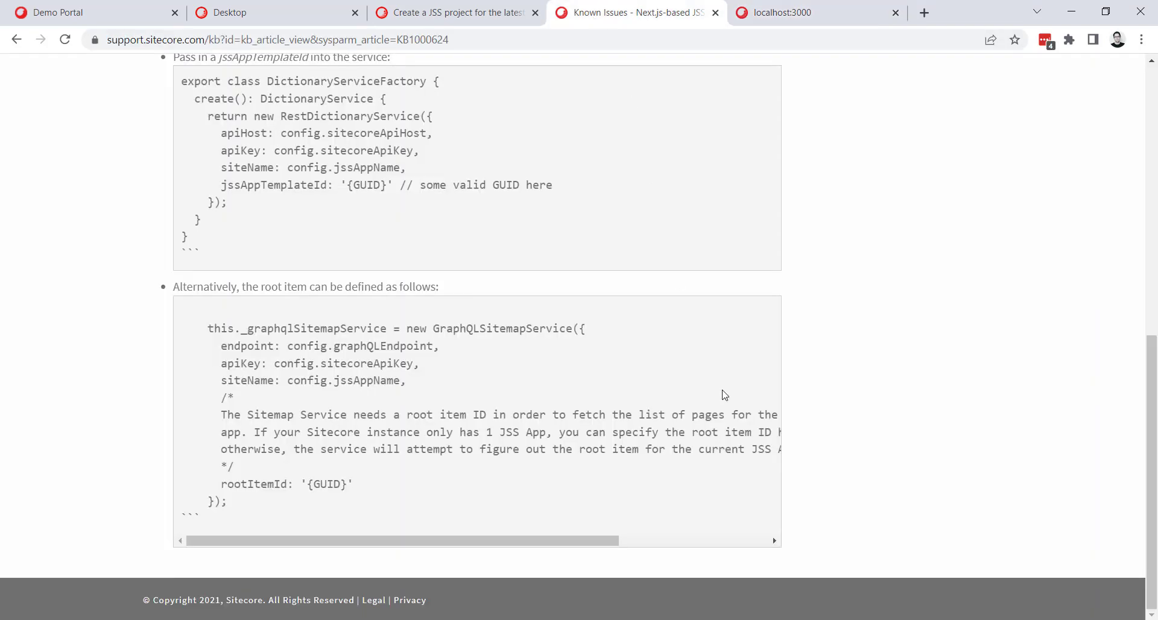
scroll(422, 389, "up", 1)
scroll(565, 378, "up", 6)
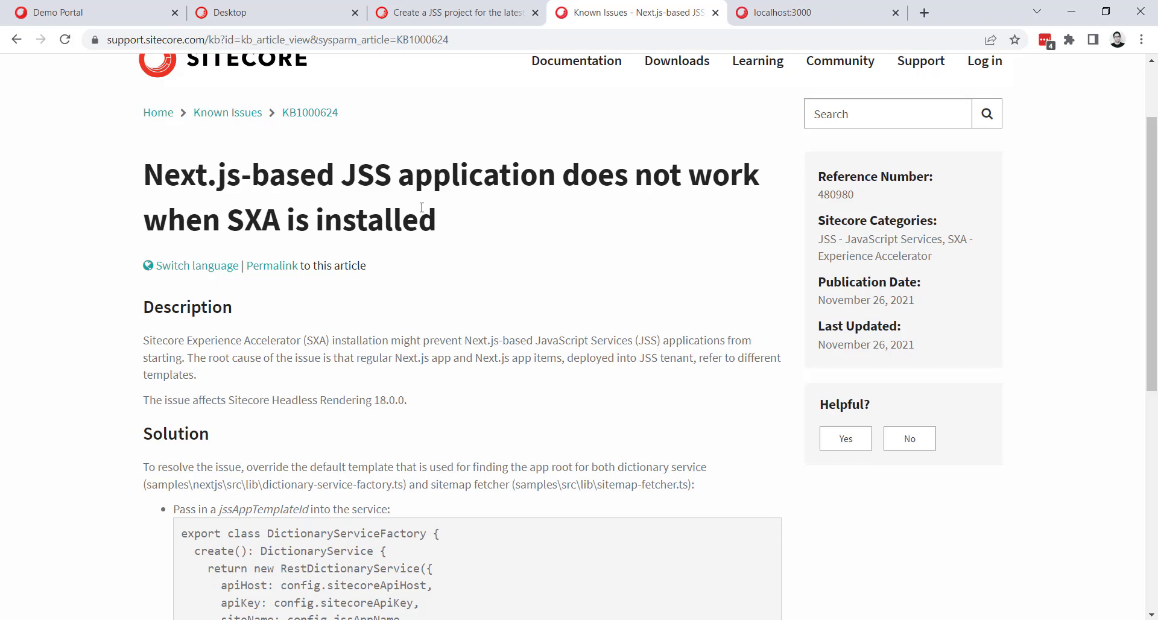
scroll(460, 265, "down", 4)
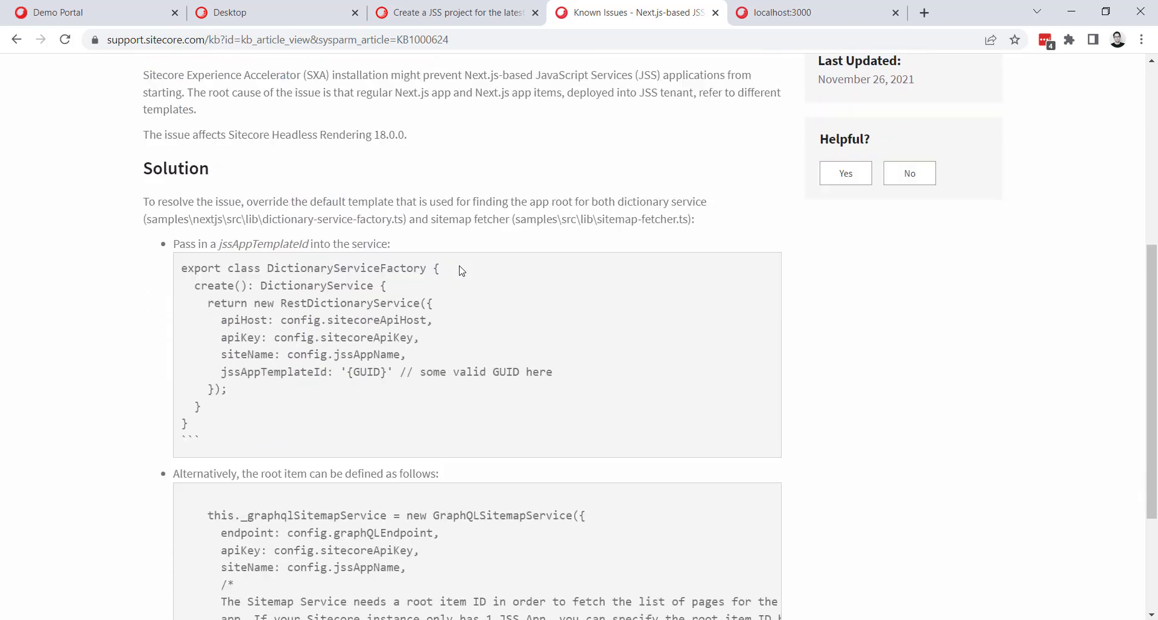
scroll(460, 269, "down", 3)
left_click_drag(353, 484, 218, 484)
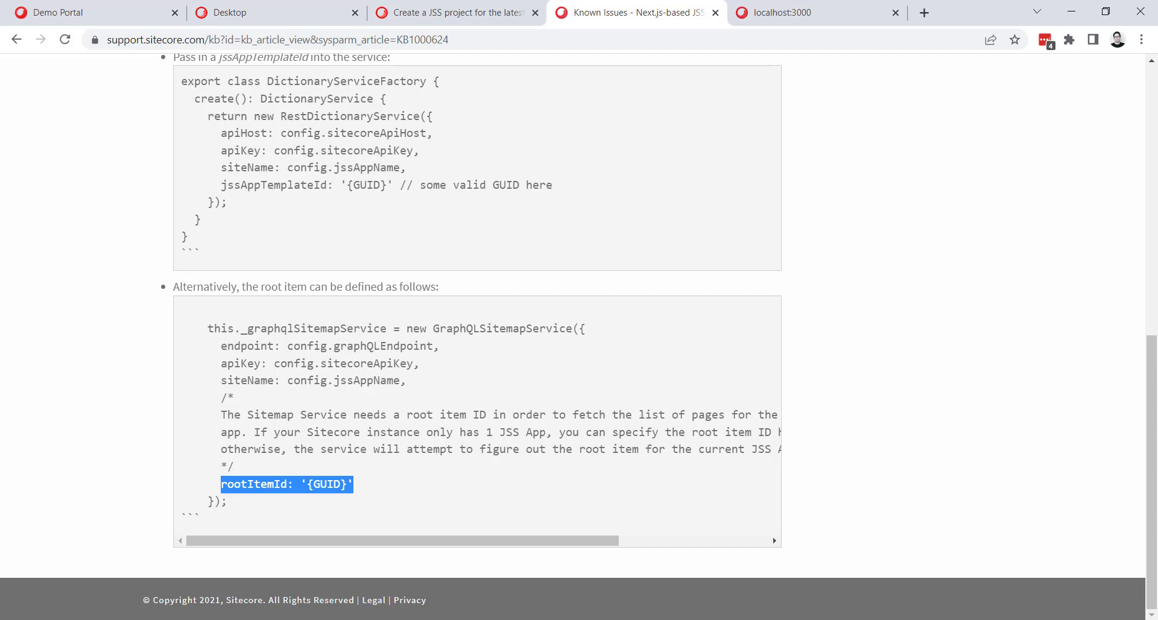
Switch to Visual Studio Code, shrink the terminal area and open dictionary-service-factory.ts from src/lib.
key("alt+Tab")
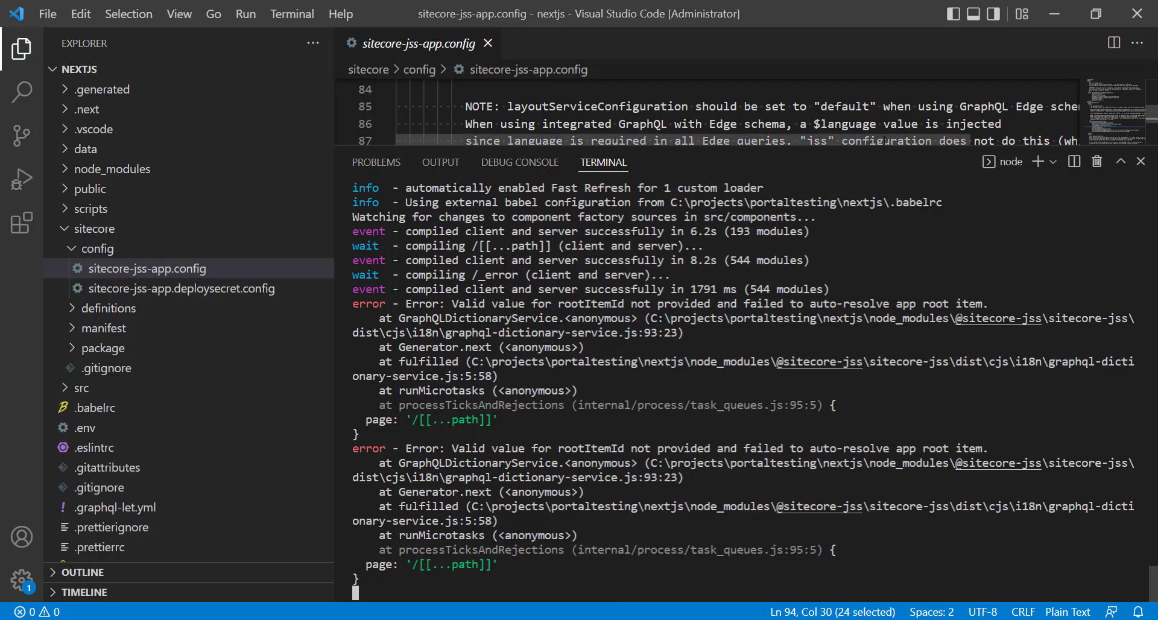
left_click_drag(852, 144, 852, 470)
left_click(60, 228)
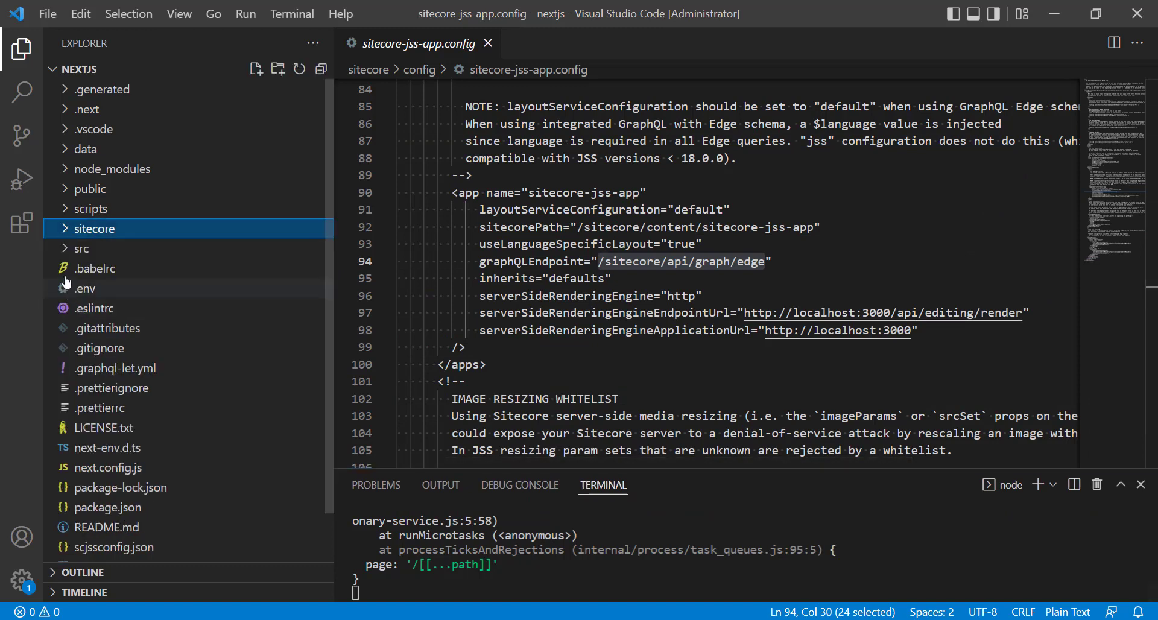
left_click(65, 249)
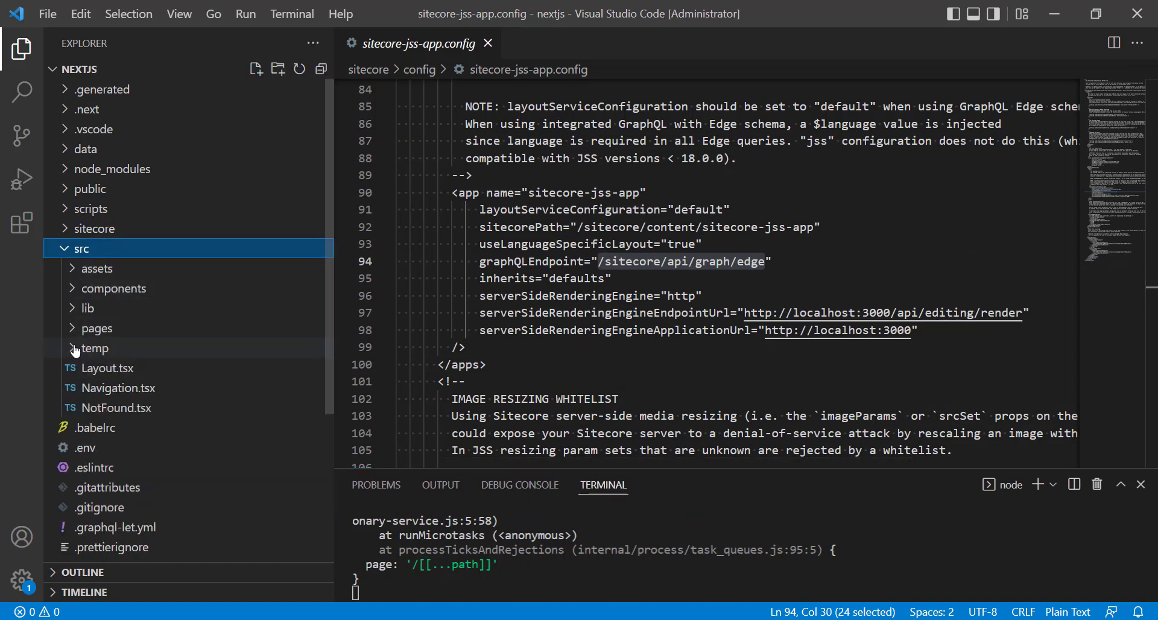
left_click(73, 309)
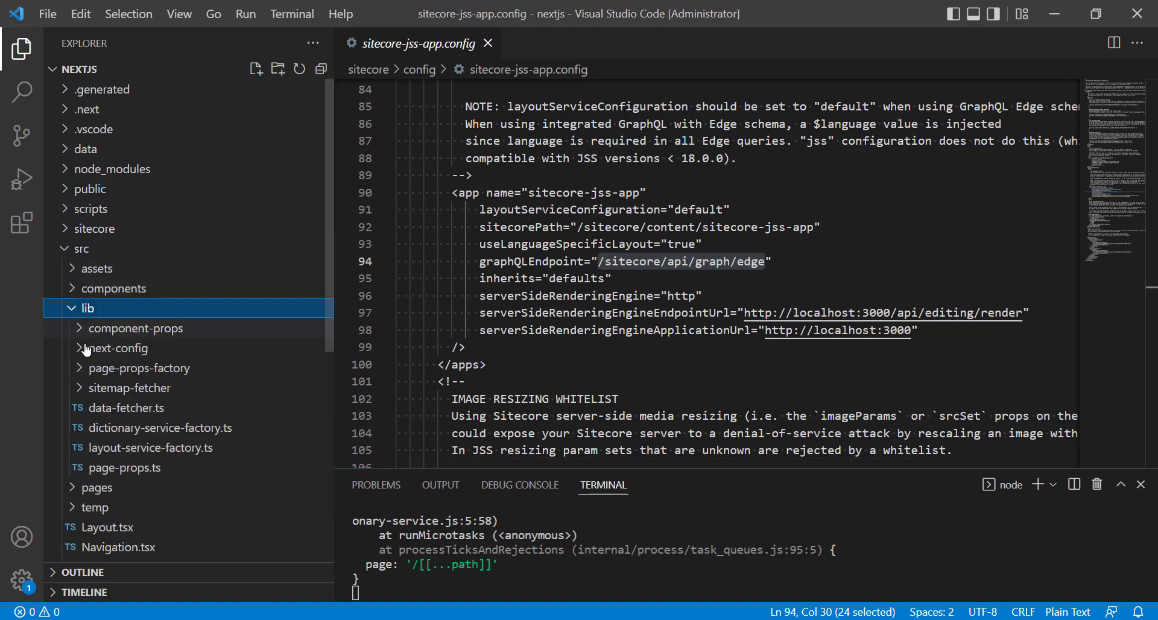
left_click(136, 430)
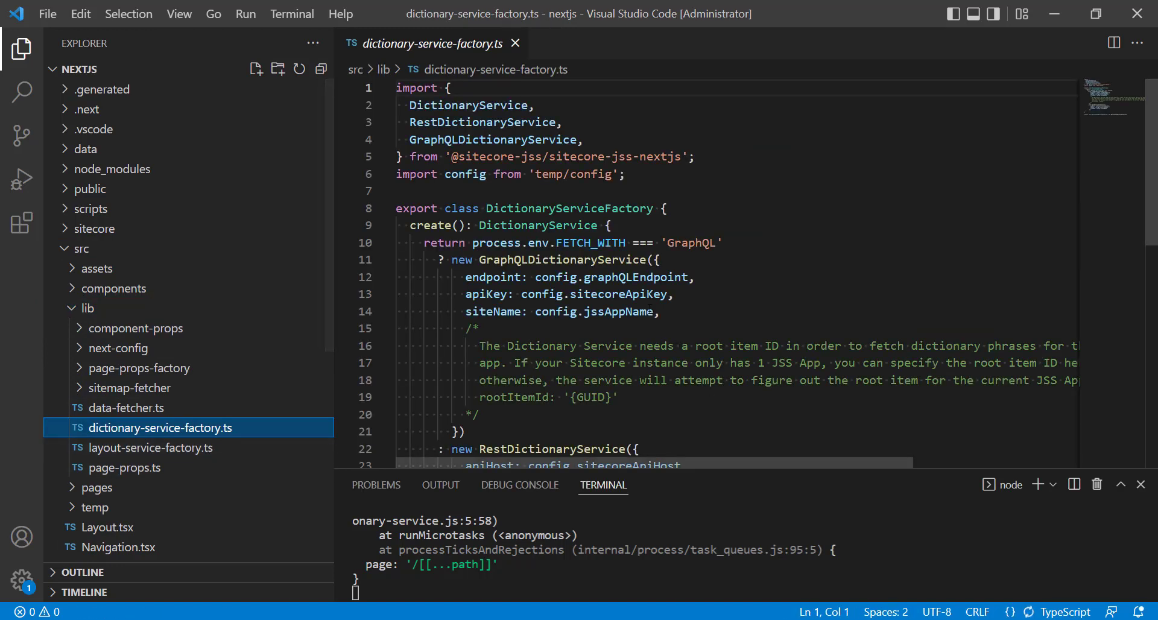
Copy the commented rootItemId: '{GUID}' line into the GraphQLDictionaryService options below siteName, ending it with a comma.
scroll(703, 374, "down", 1)
left_click_drag(618, 340, 479, 340)
key("ctrl+c")
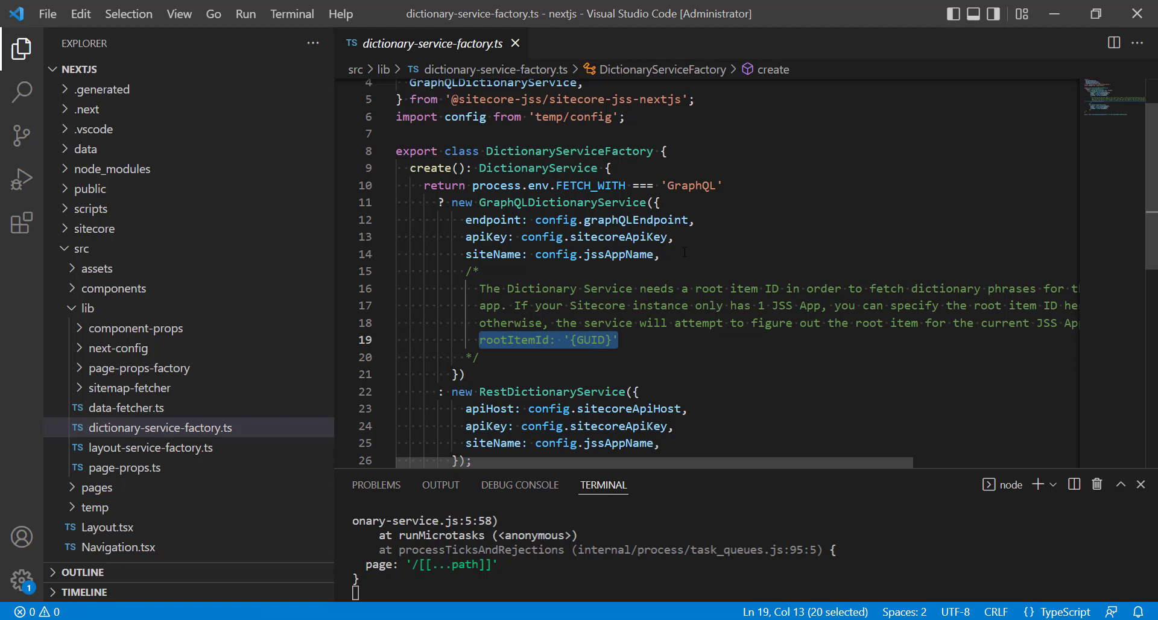
left_click(780, 257)
key("Return")
key("ctrl+v")
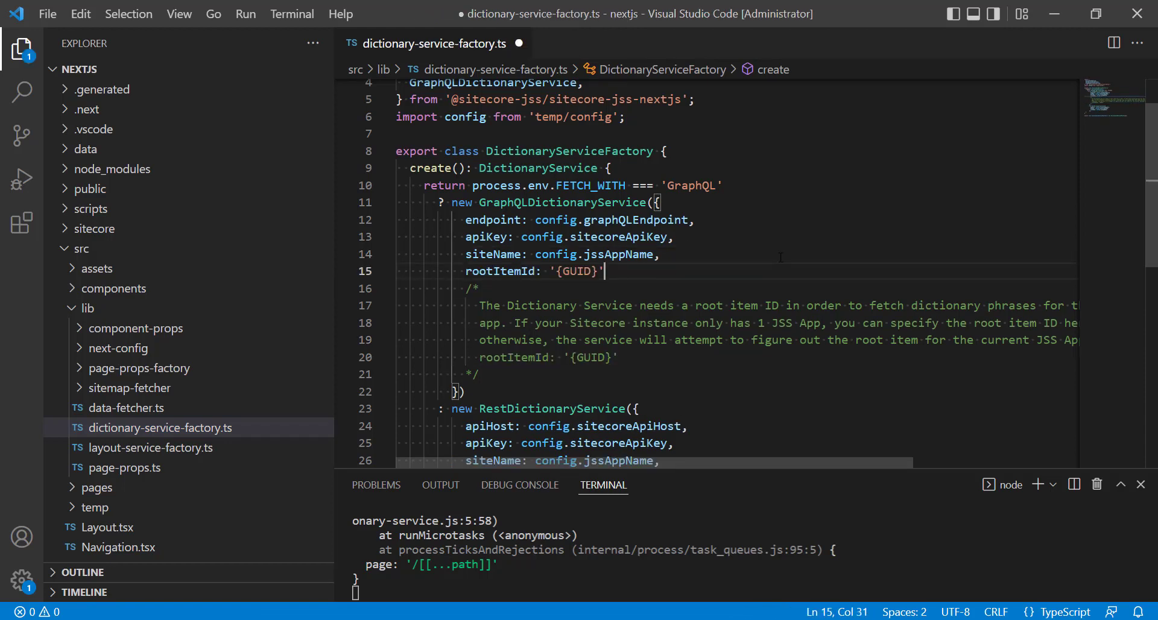
type(",")
Switch to the browser's Content Editor and copy the template ID of the home item under sitecore-jss-app.
key("alt+Tab")
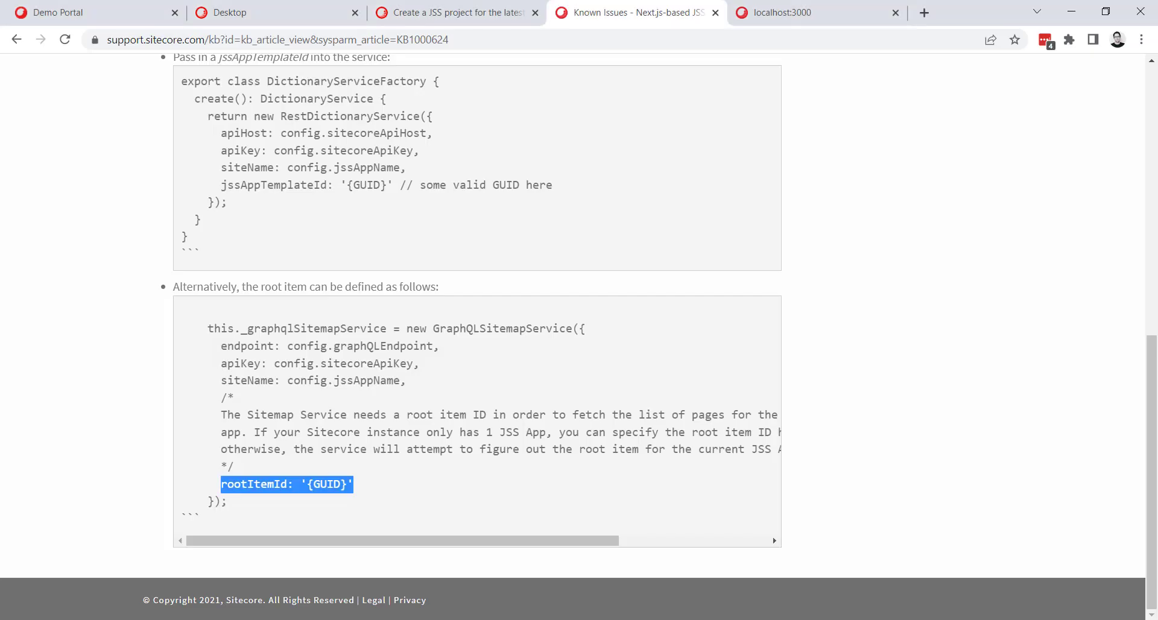
left_click(269, 18)
scroll(179, 310, "up", 2)
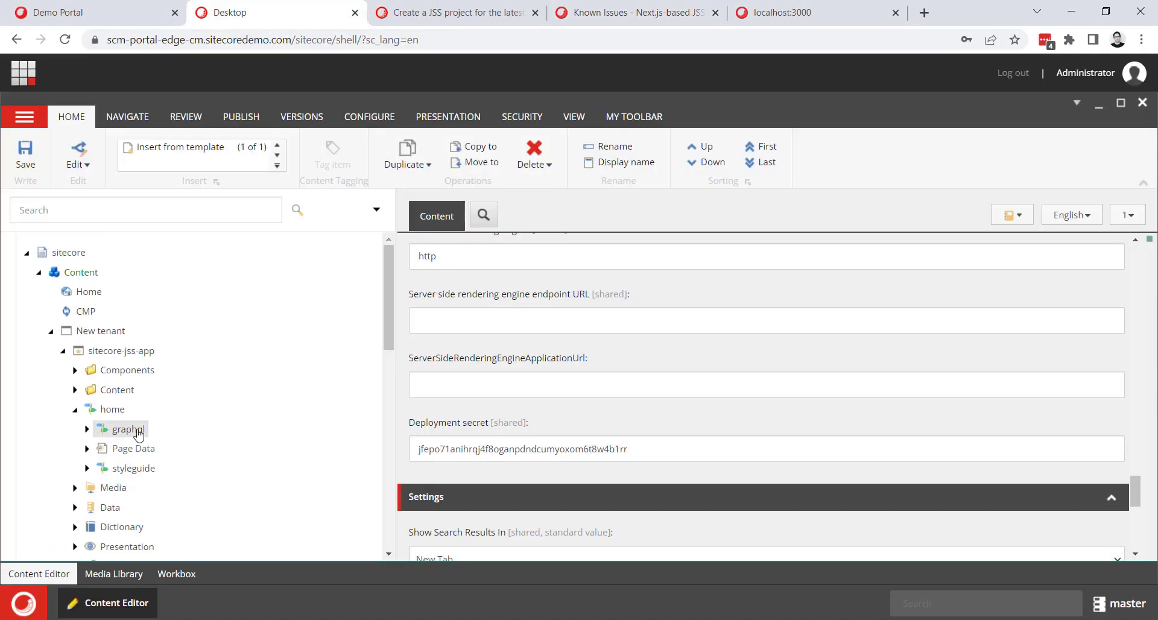
left_click(113, 409)
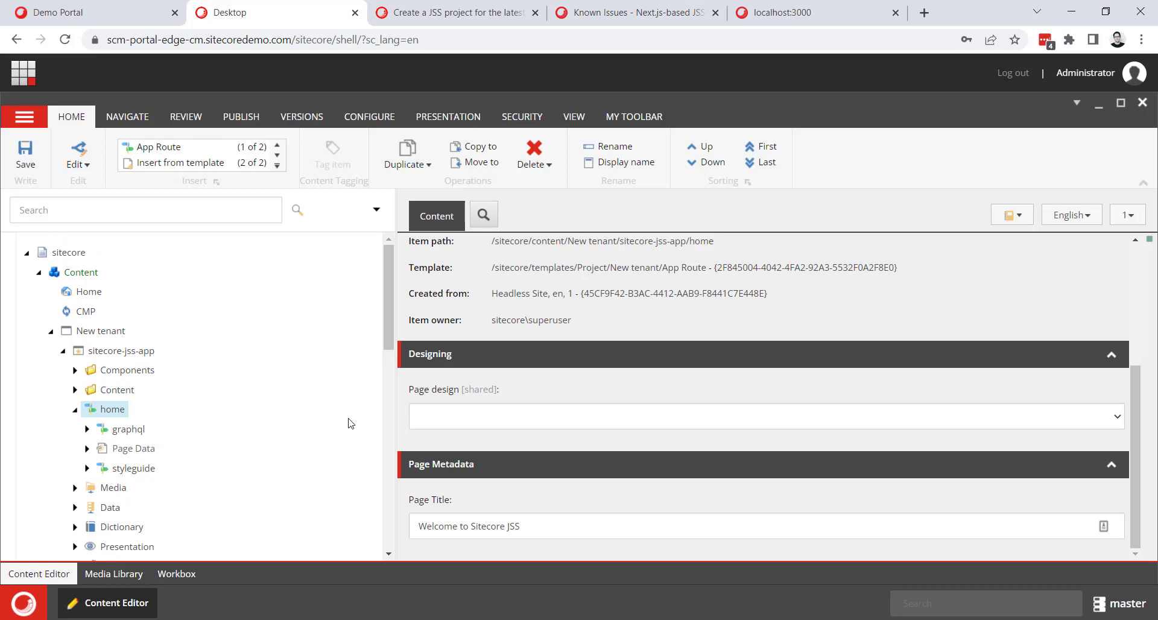
scroll(664, 440, "up", 1)
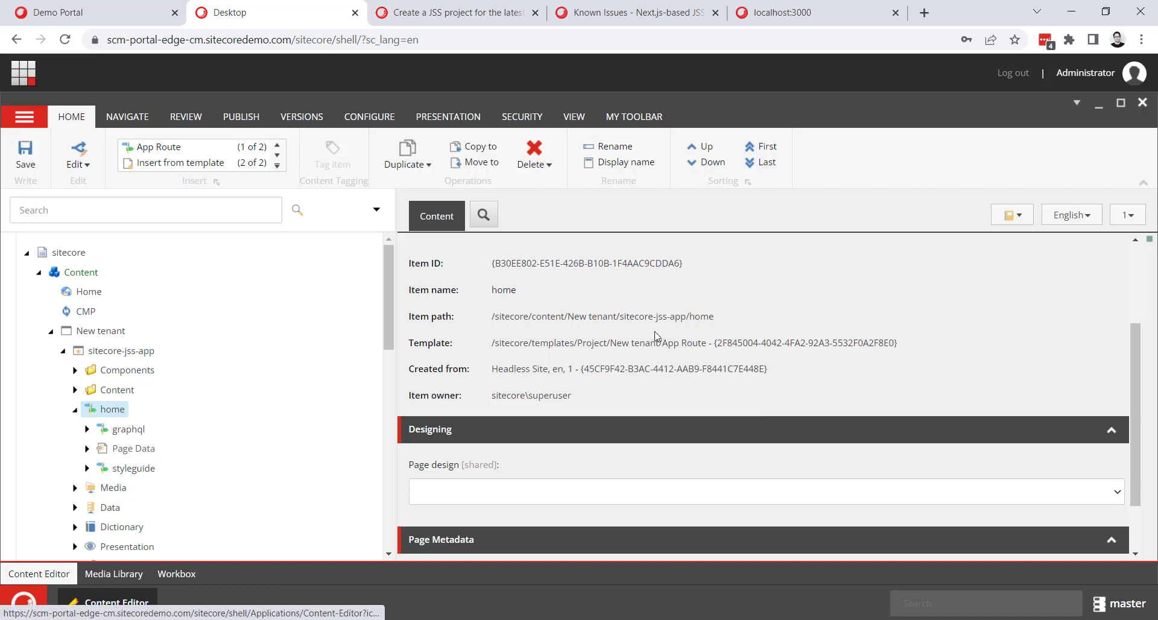
left_click(812, 343)
key("ctrl+c")
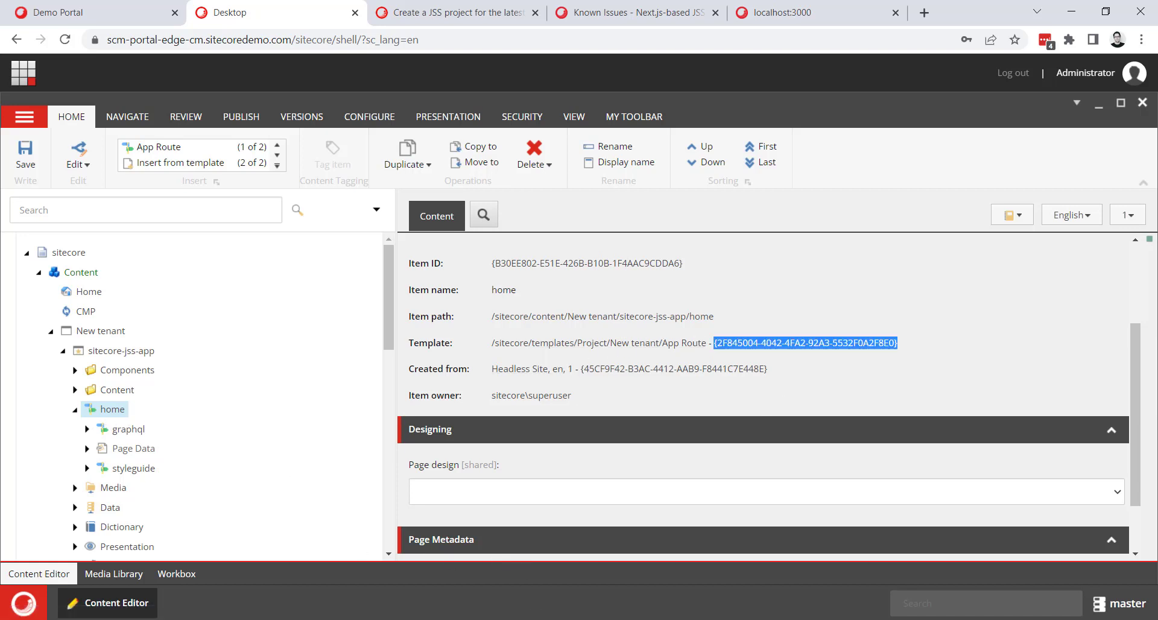
key("alt+Tab")
left_click_drag(597, 271, 556, 271)
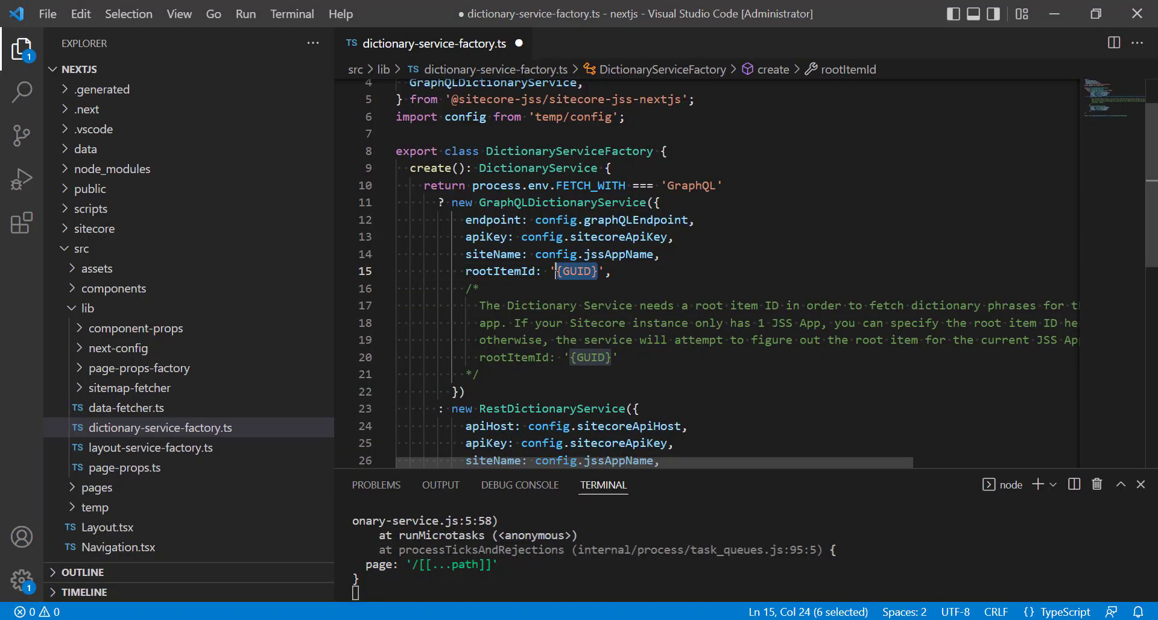
key("ctrl+v")
left_click_drag(839, 271, 466, 277)
key("ctrl+c")
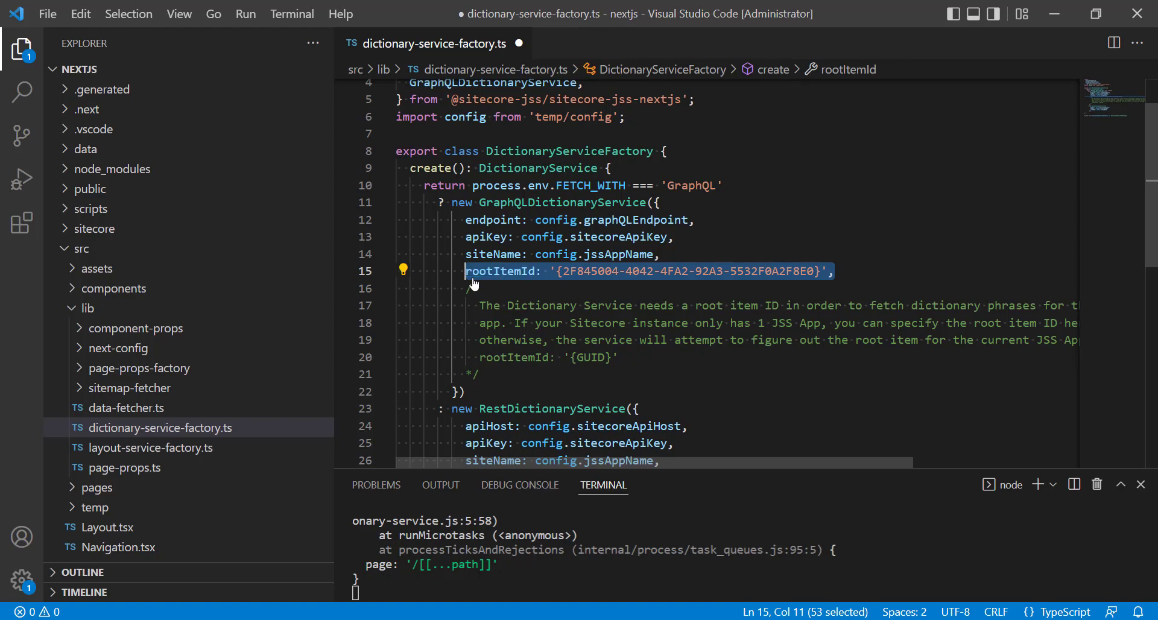
key("ctrl+s")
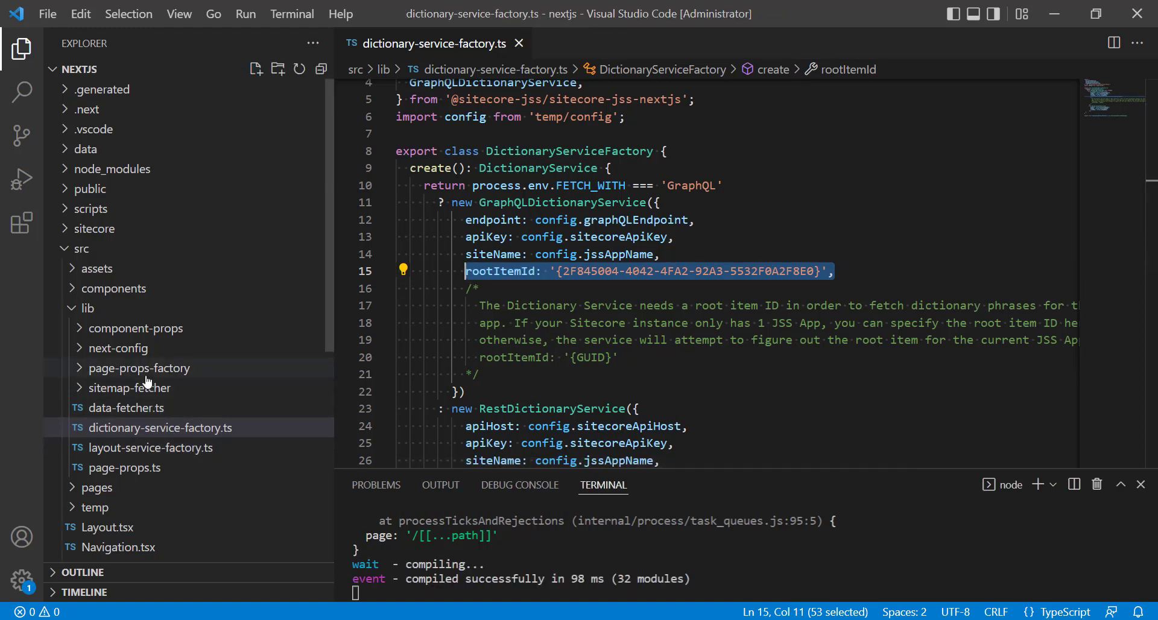
Open graphql-sitemap-service.ts from the plugins folder of src/lib/sitemap-fetcher.
left_click(85, 389)
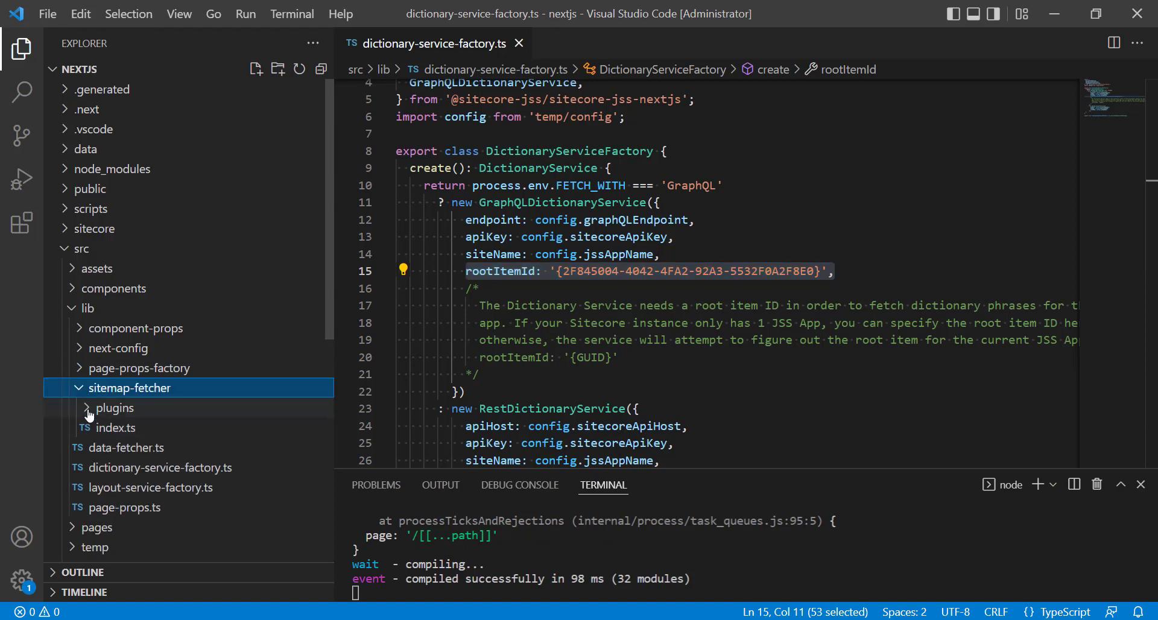
left_click(88, 415)
left_click(132, 449)
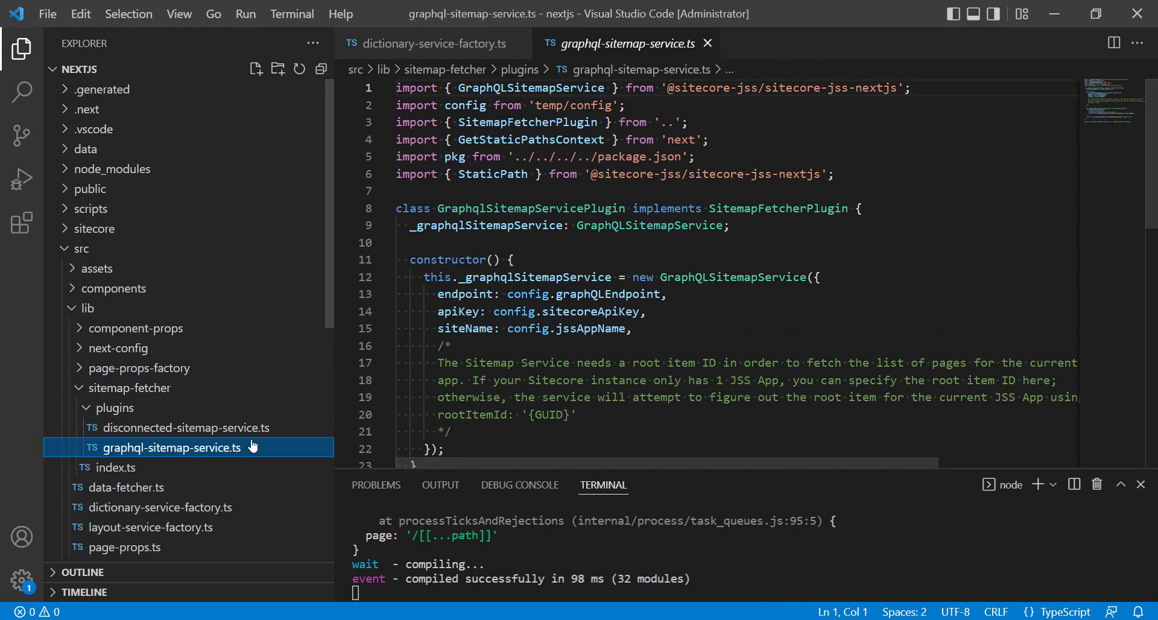
Paste the copied rootItemId line below siteName in the GraphQLSitemapService options and save the file.
left_click(645, 323)
key("Return")
key("ctrl+v")
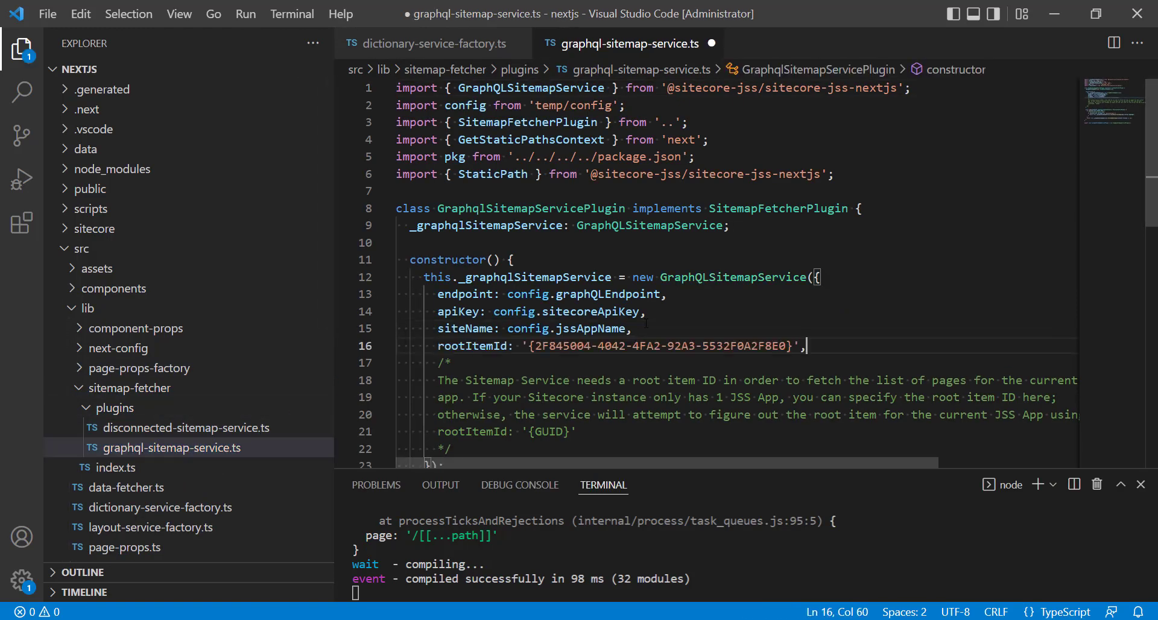
key("ctrl+s")
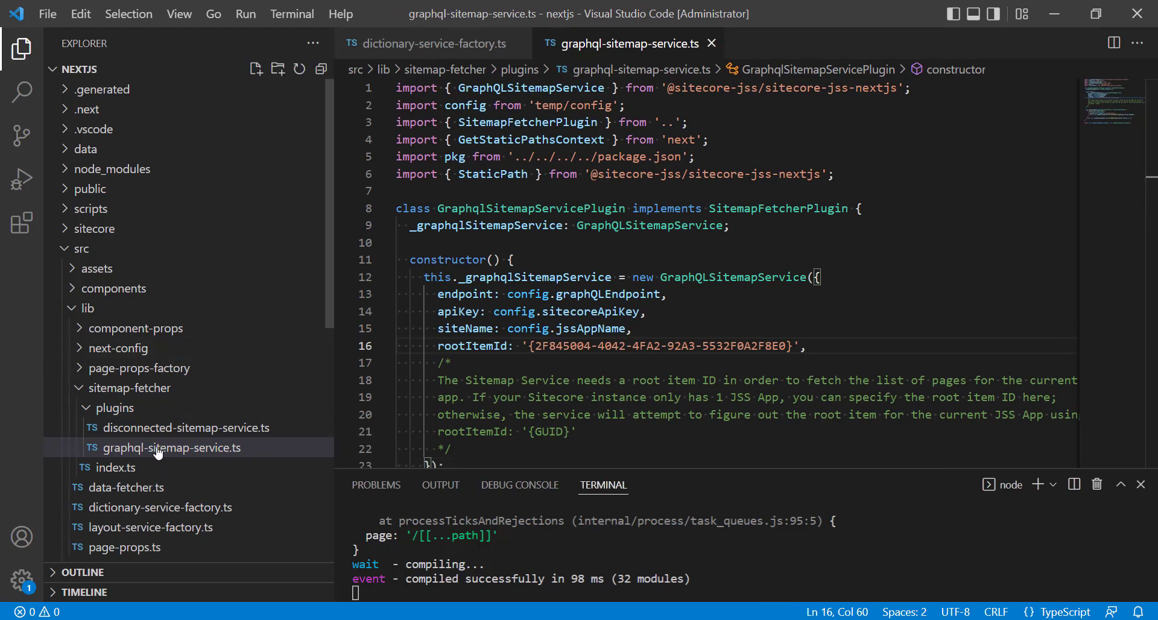
Switch to the browser and reload the app's page at localhost:3000.
left_click(1054, 13)
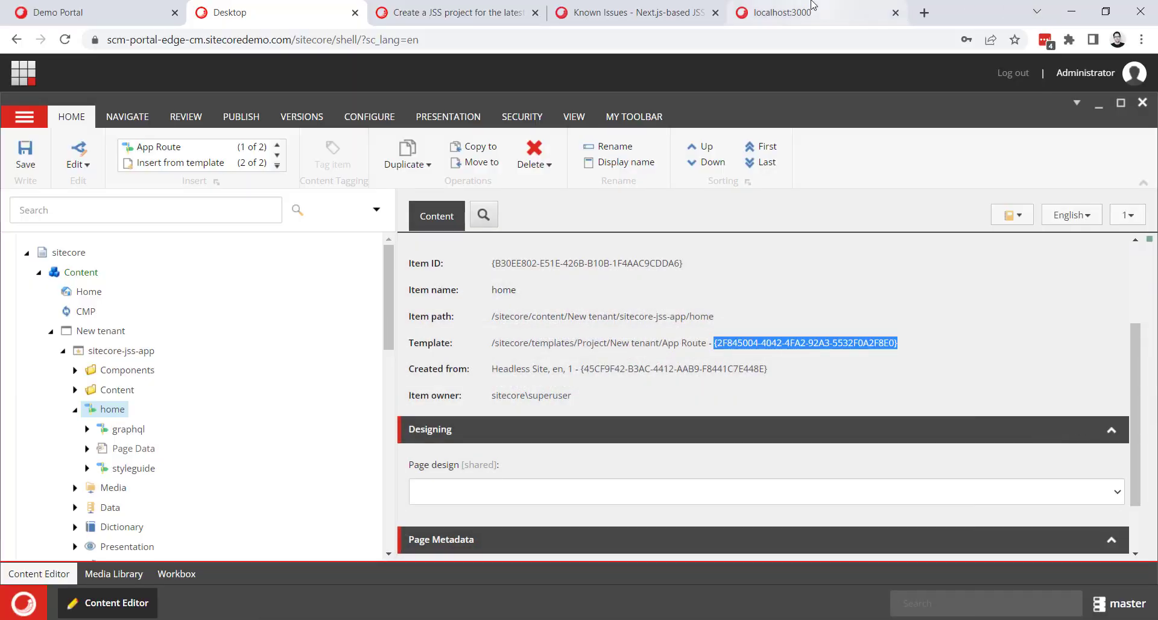
left_click(812, 6)
key("F5")
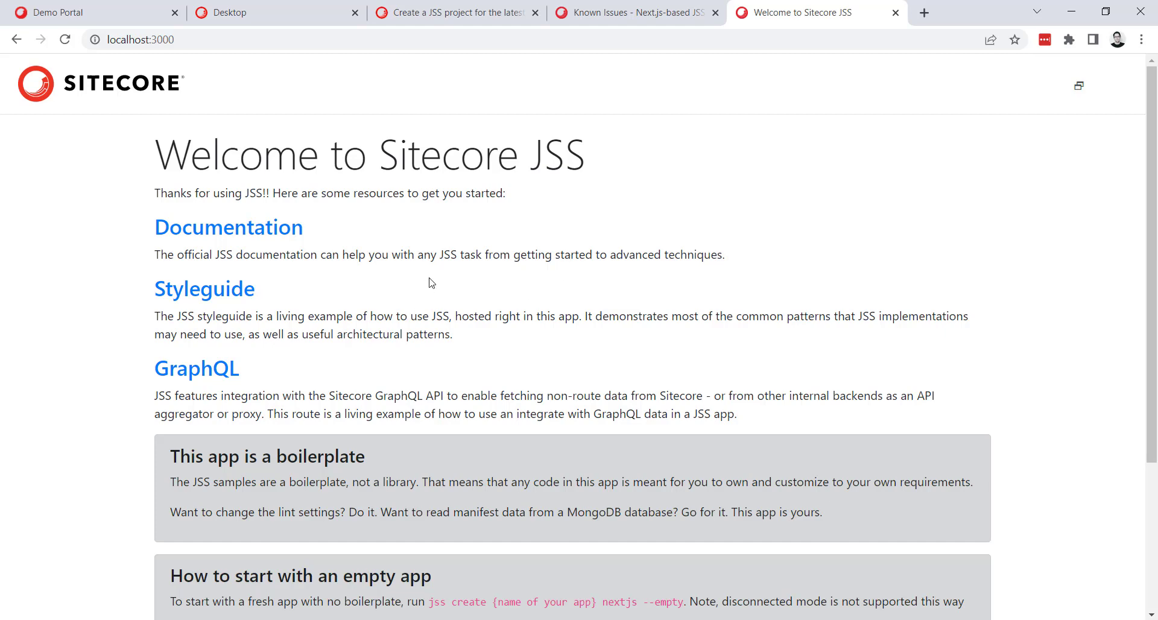
In the Content Editor, set the heading of ContentBlock-1 under home's Page Data to "Welcome to Sitecore JSS on localhost" and save the item.
left_click(252, 12)
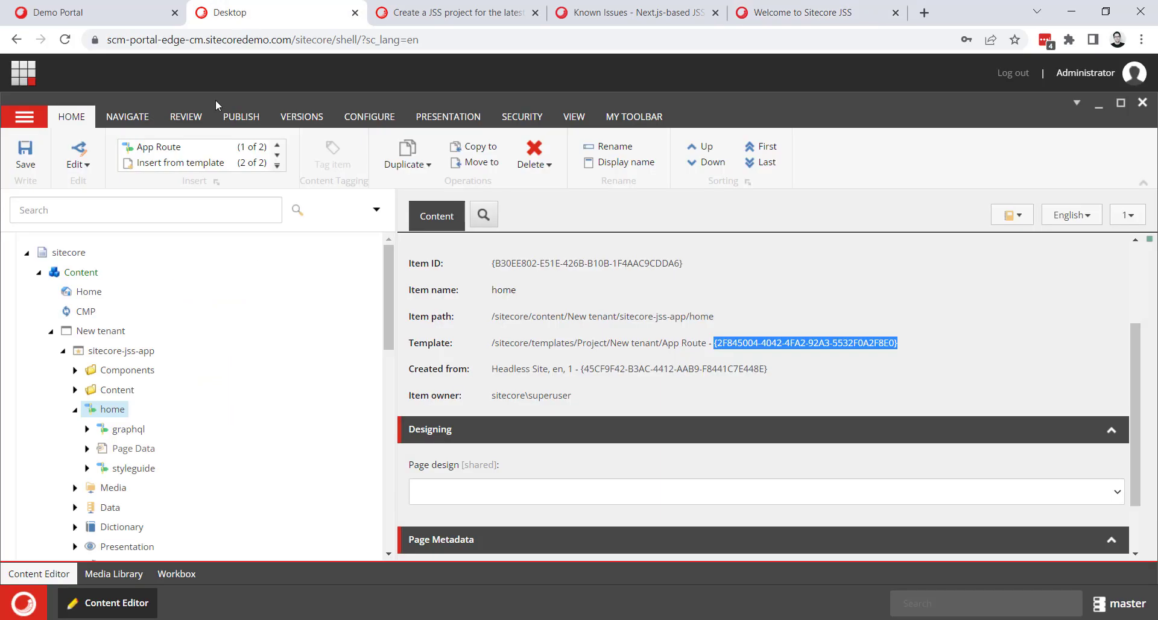
left_click(87, 448)
left_click(156, 468)
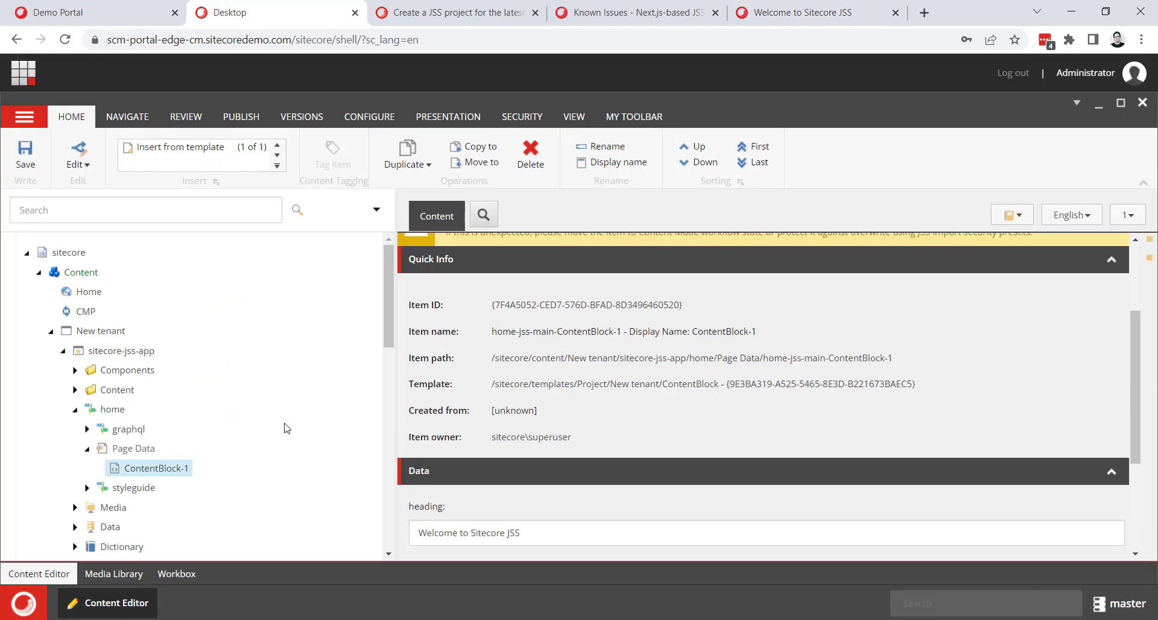
scroll(287, 429, "down", 1)
scroll(601, 537, "down", 2)
left_click(547, 387)
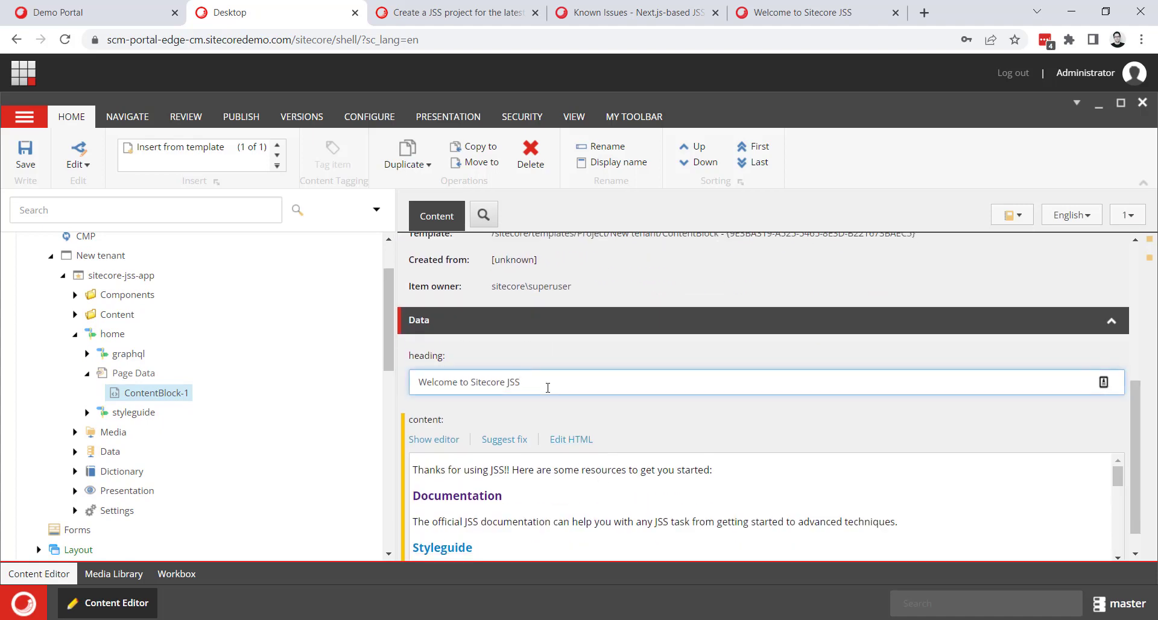
type("on localhost")
left_click(14, 144)
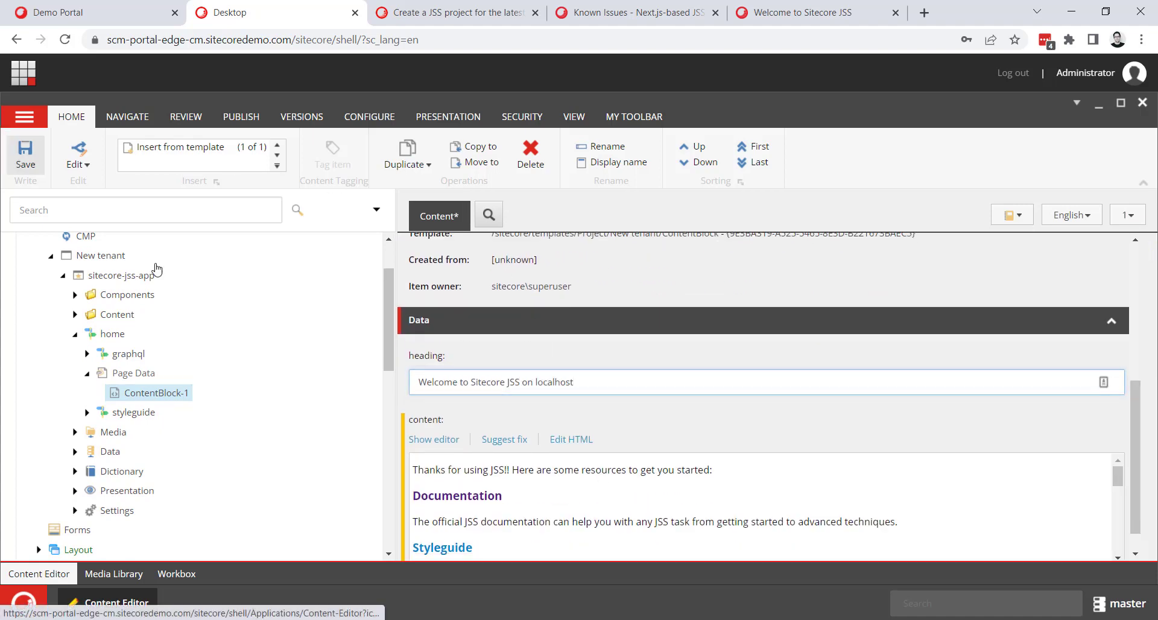
Reload localhost:3000 again and check the page heading for the edited text.
left_click(783, 13)
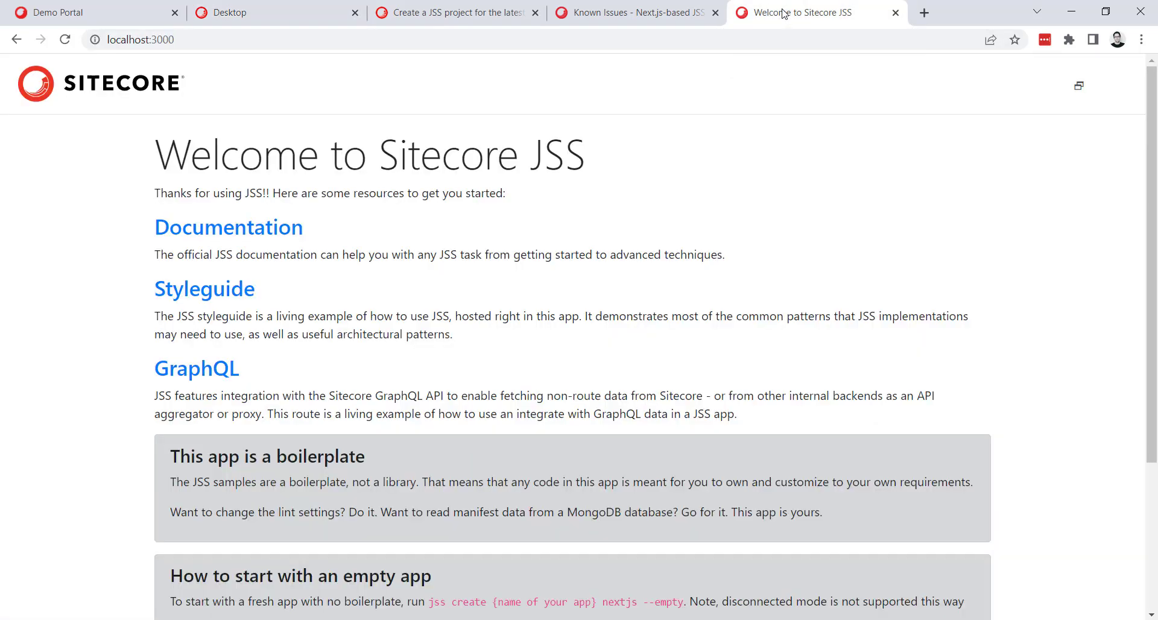
key("F5")
left_click_drag(544, 154, 800, 173)
left_click(891, 190)
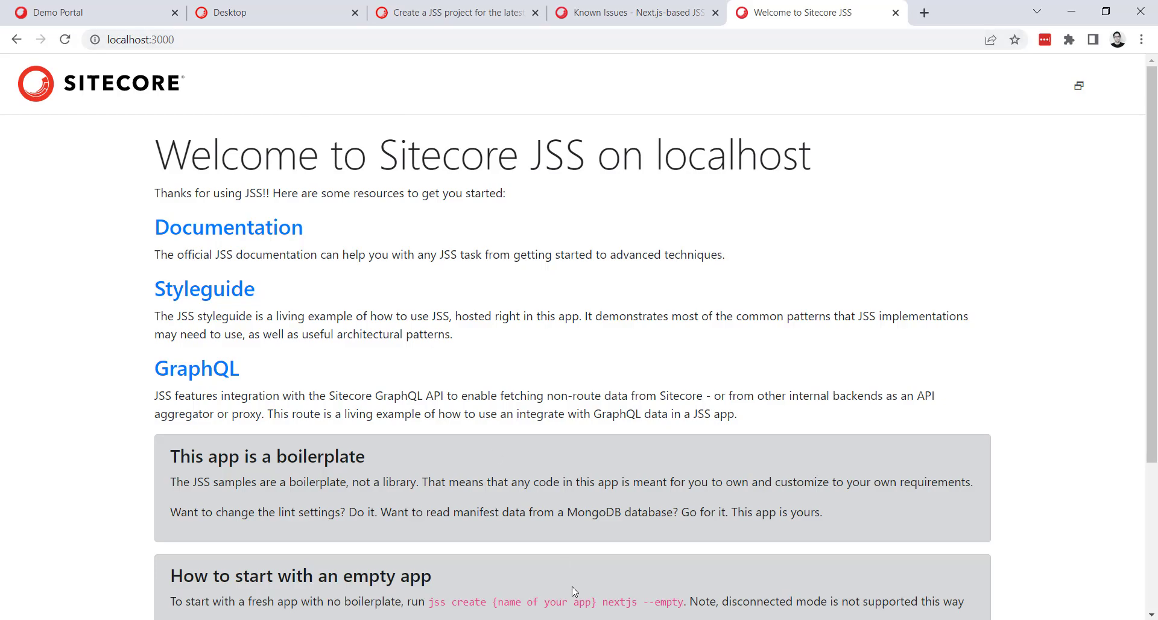
Switch to Visual Studio Code, enlarge the terminal and stop the running development server.
left_click(588, 619)
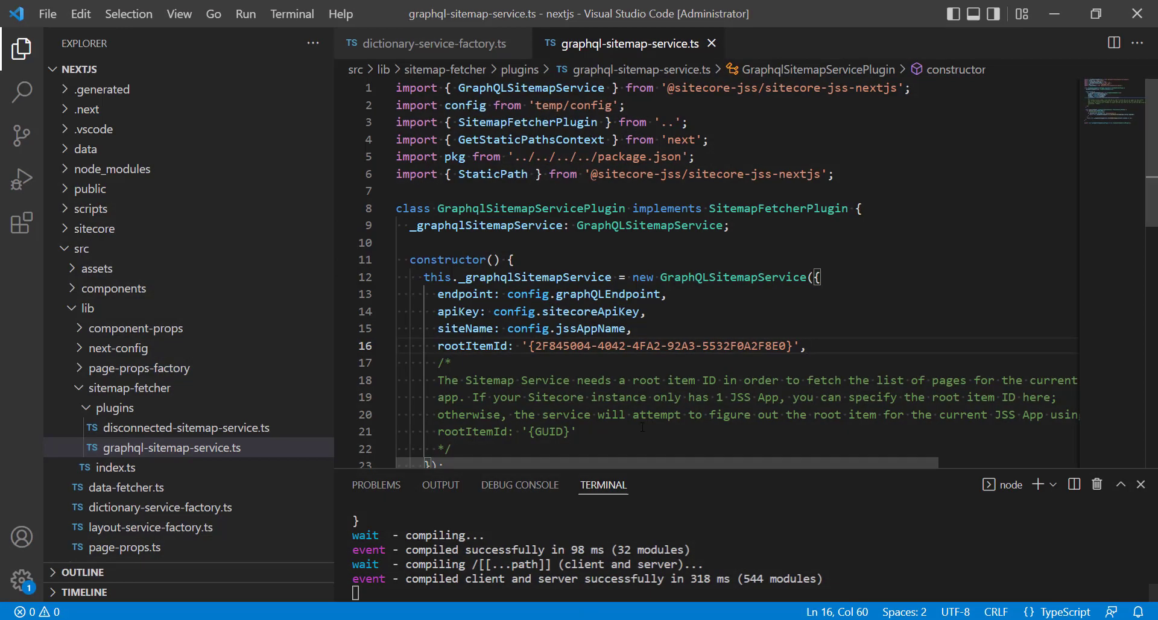
left_click_drag(670, 466, 670, 195)
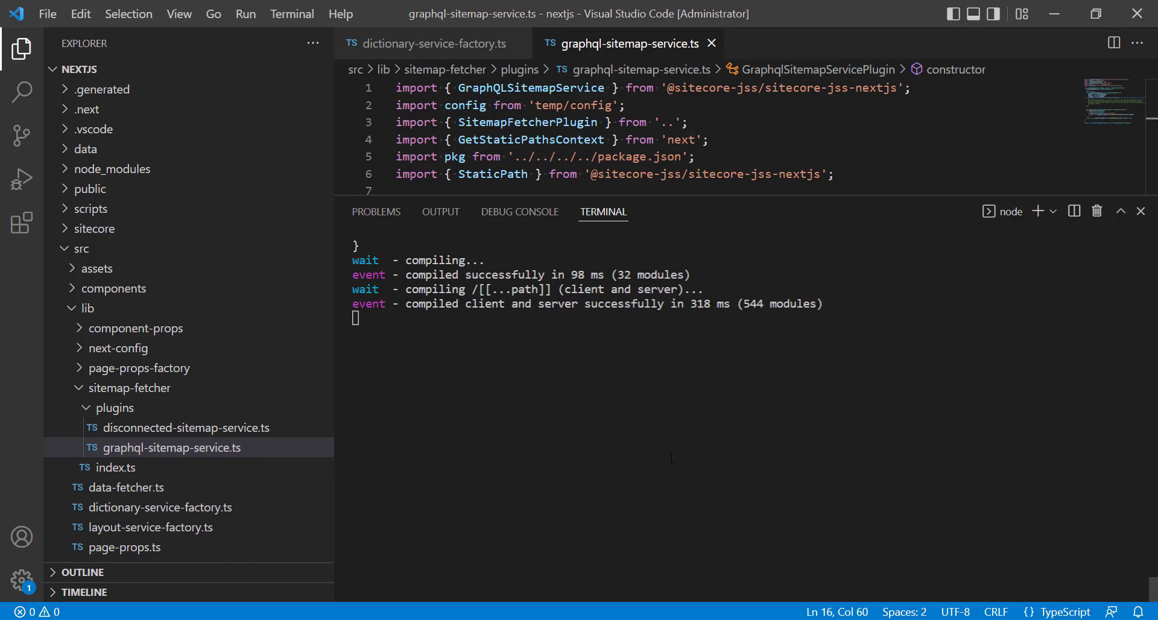
key("ctrl+c")
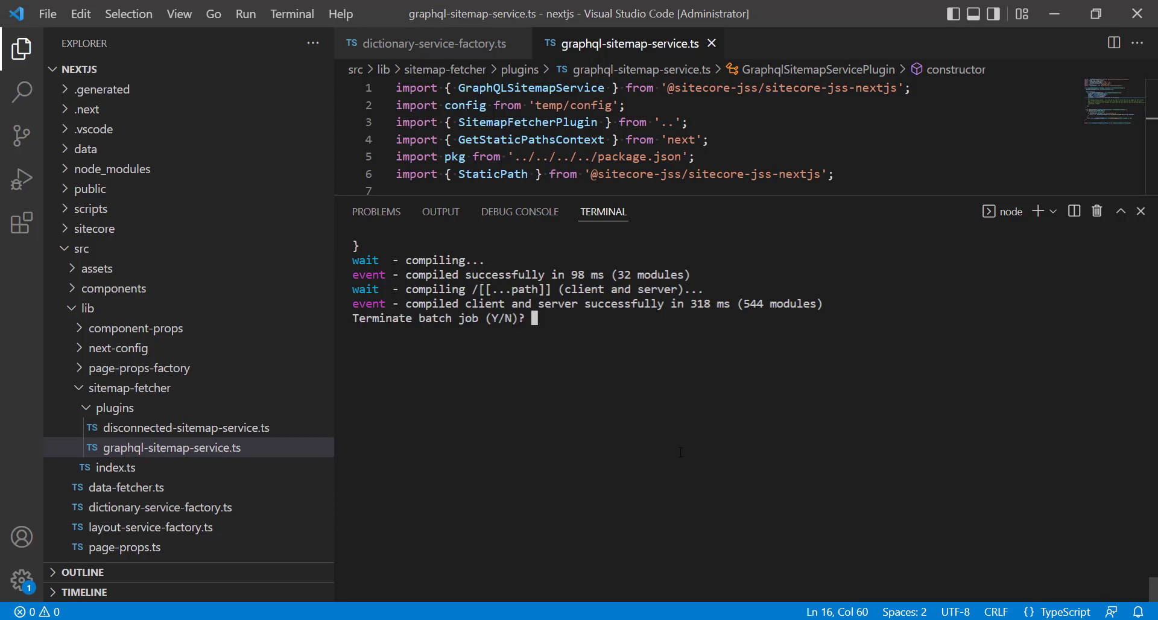
key("ctrl+c")
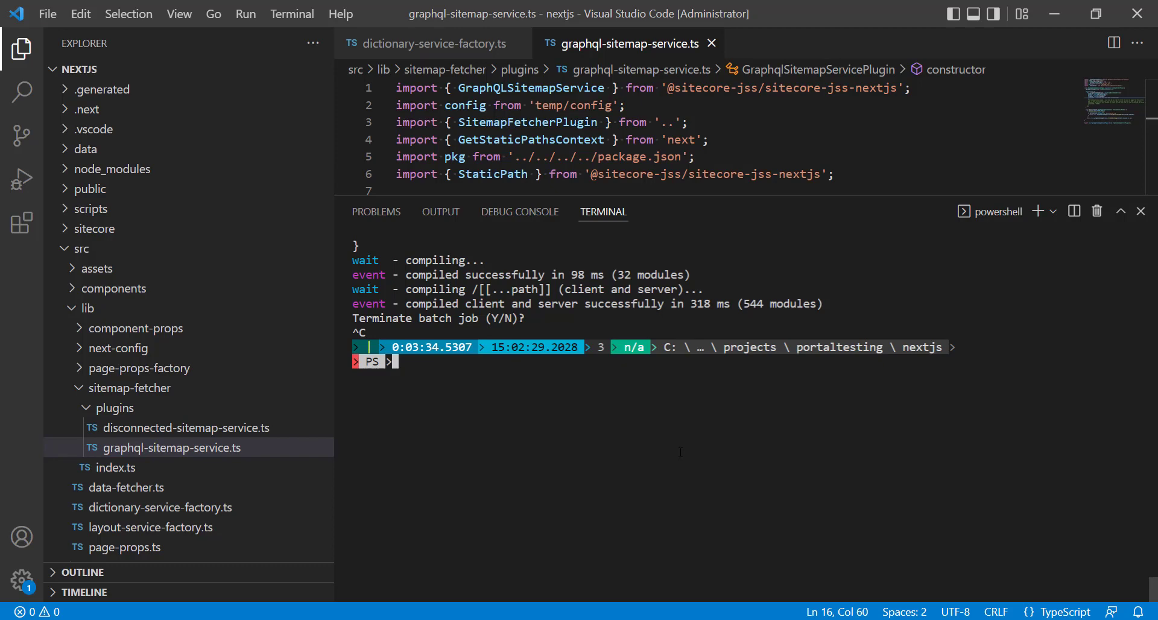
Run vercel in the nextjs folder, agree to set up and deploy it, and choose the personal account as scope.
type("vercel")
key("Return")
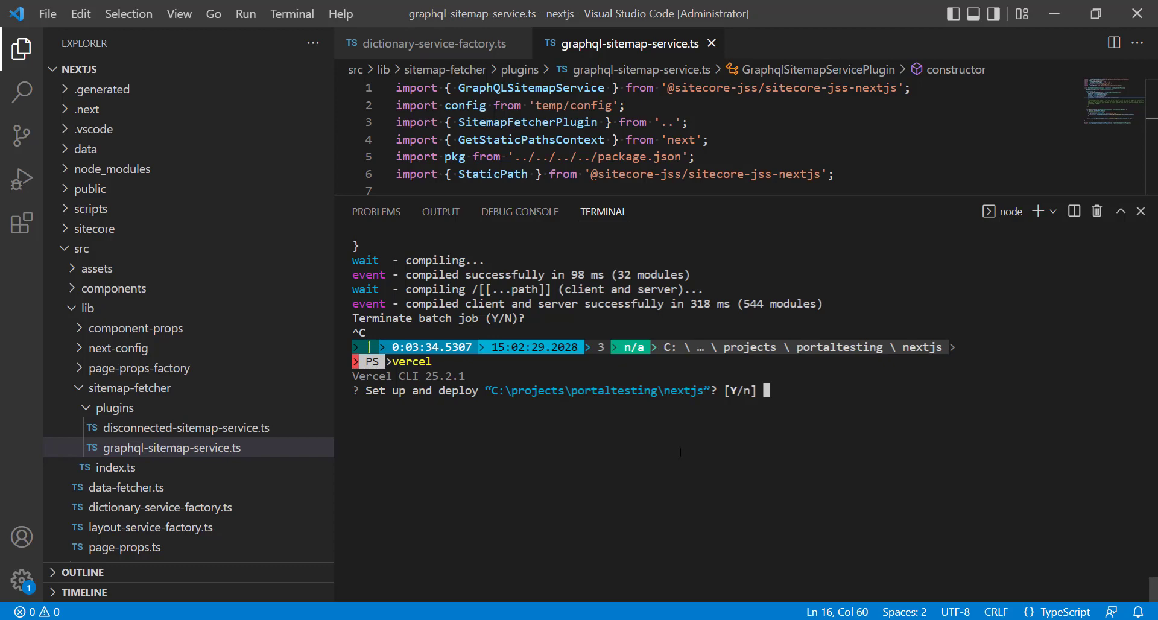
type("y")
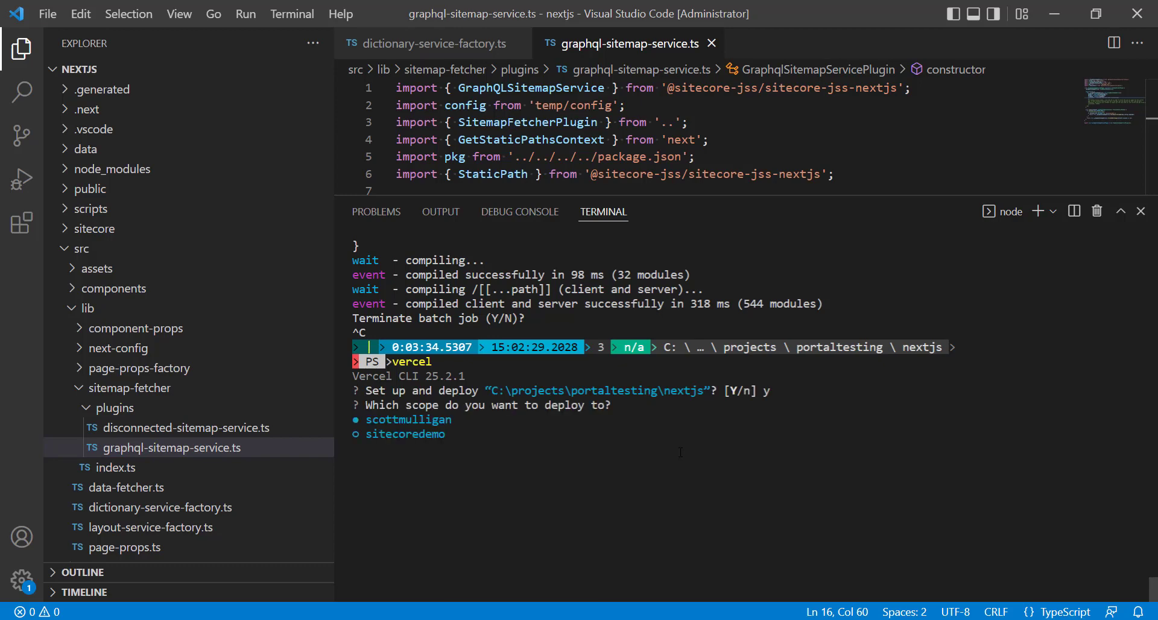
key("Down")
key("Up")
key("Return")
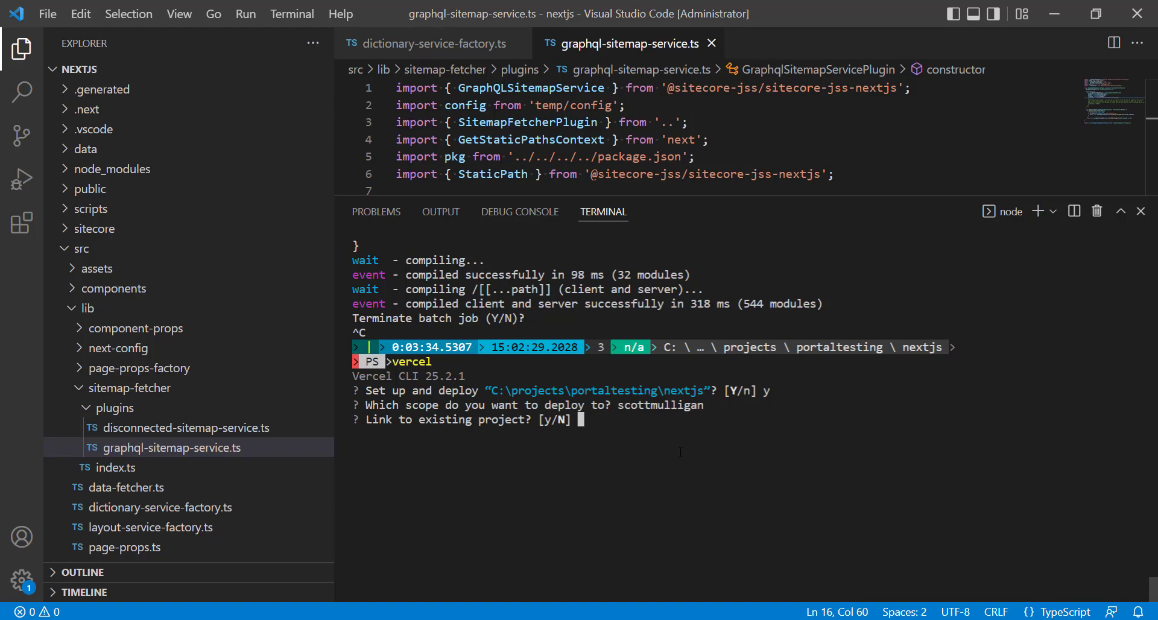
Decline linking to an existing project, accept the name nextjs and directory ./, and deploy without modifying the detected settings.
type("n")
key("Return")
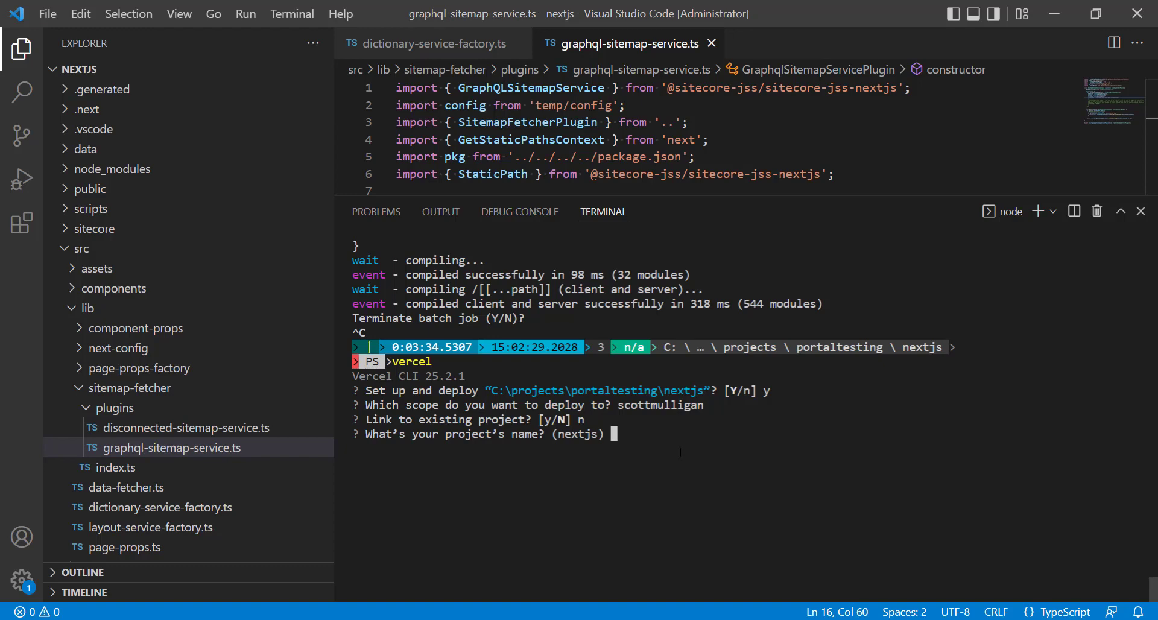
key("Return")
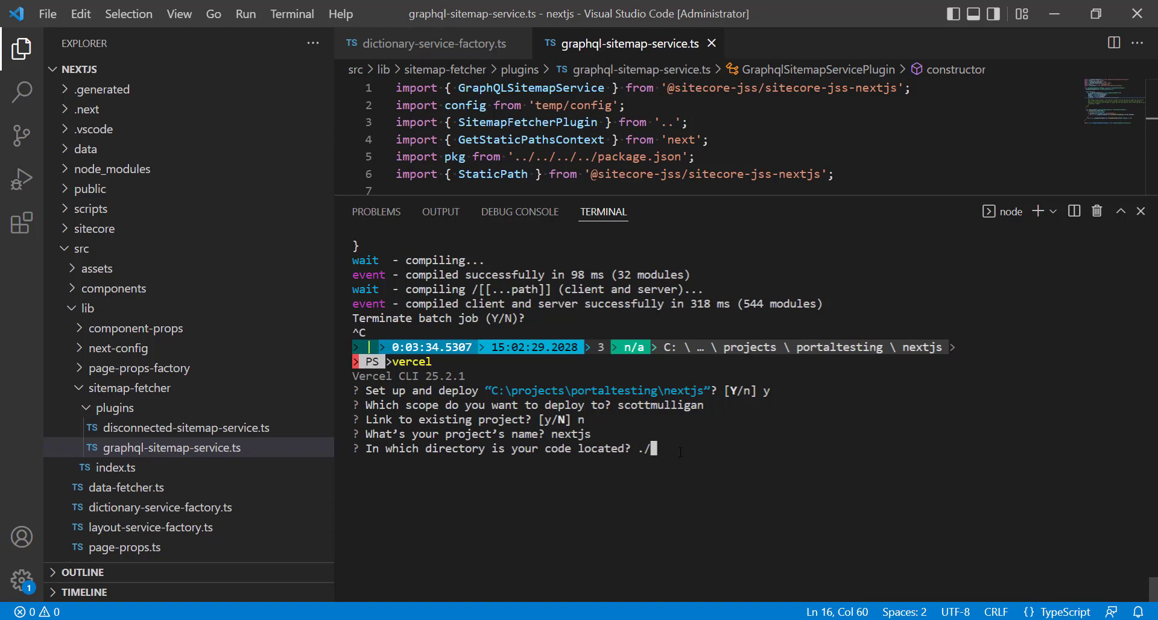
key("Return")
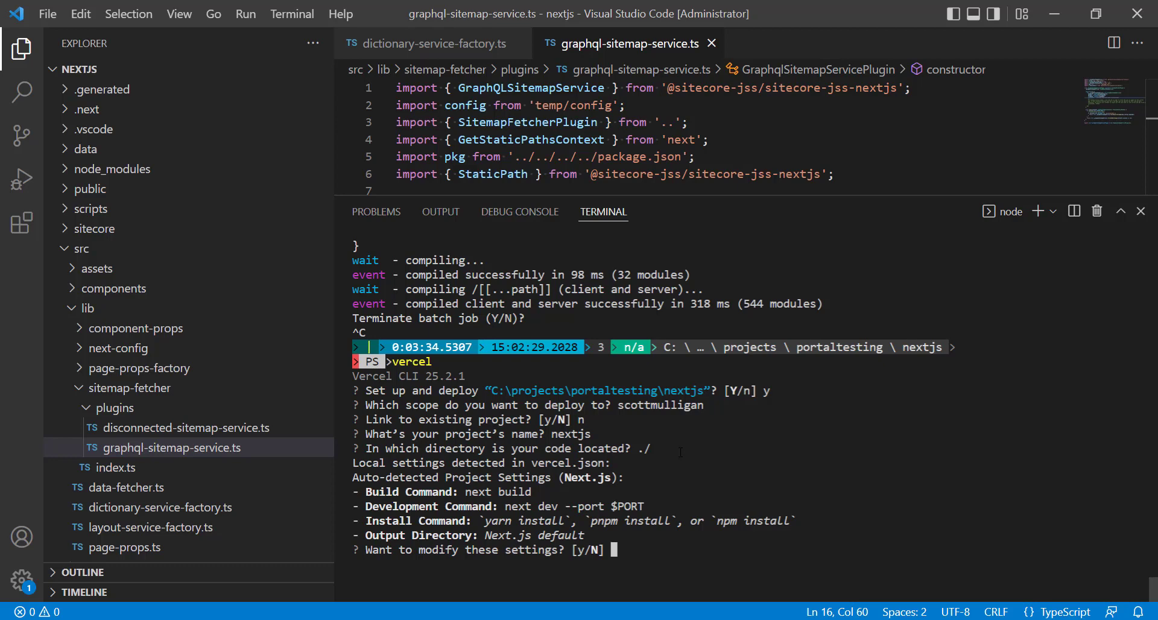
type("n")
key("Return")
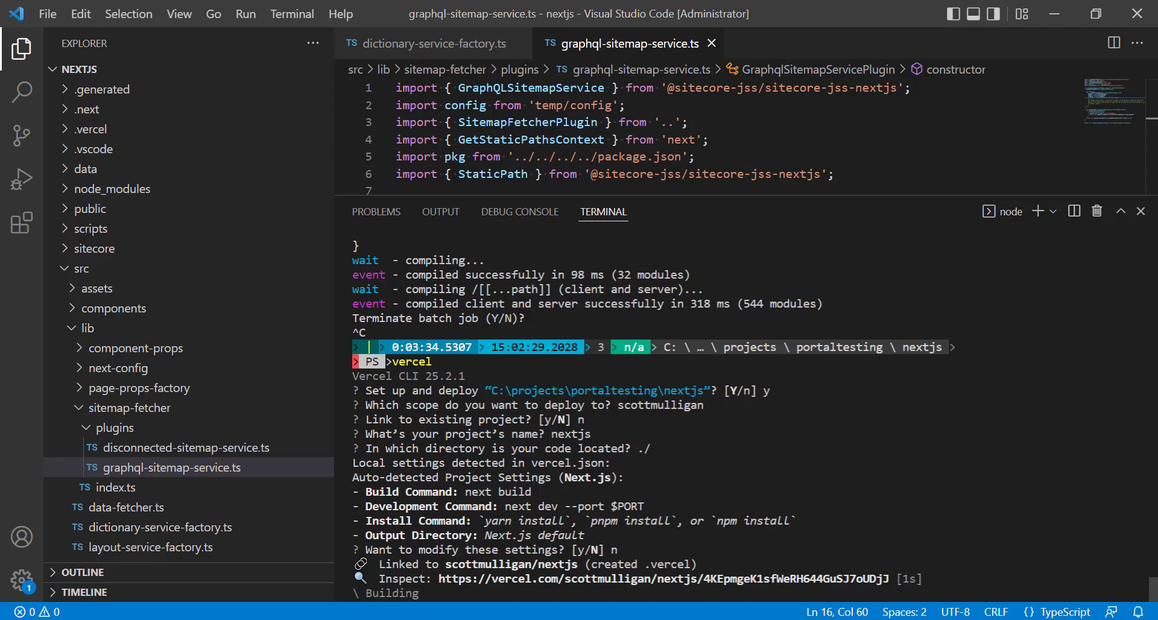
Switch to the browser, open the Vercel dashboard in a new tab and change to the personal account.
left_click(401, 619)
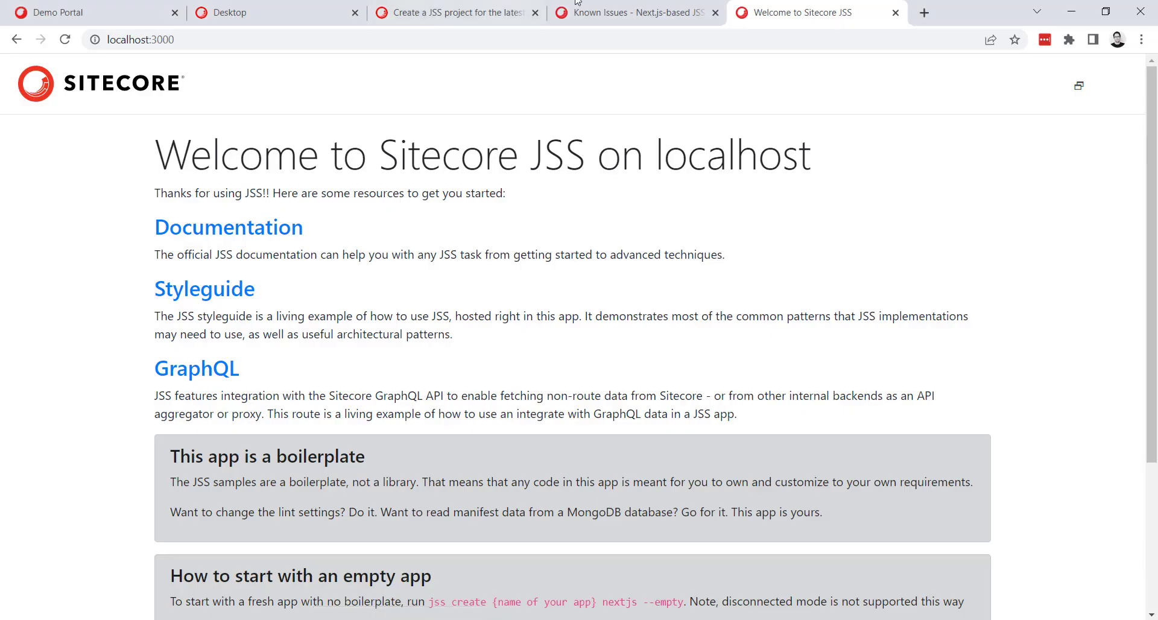
left_click(922, 14)
type("vercel")
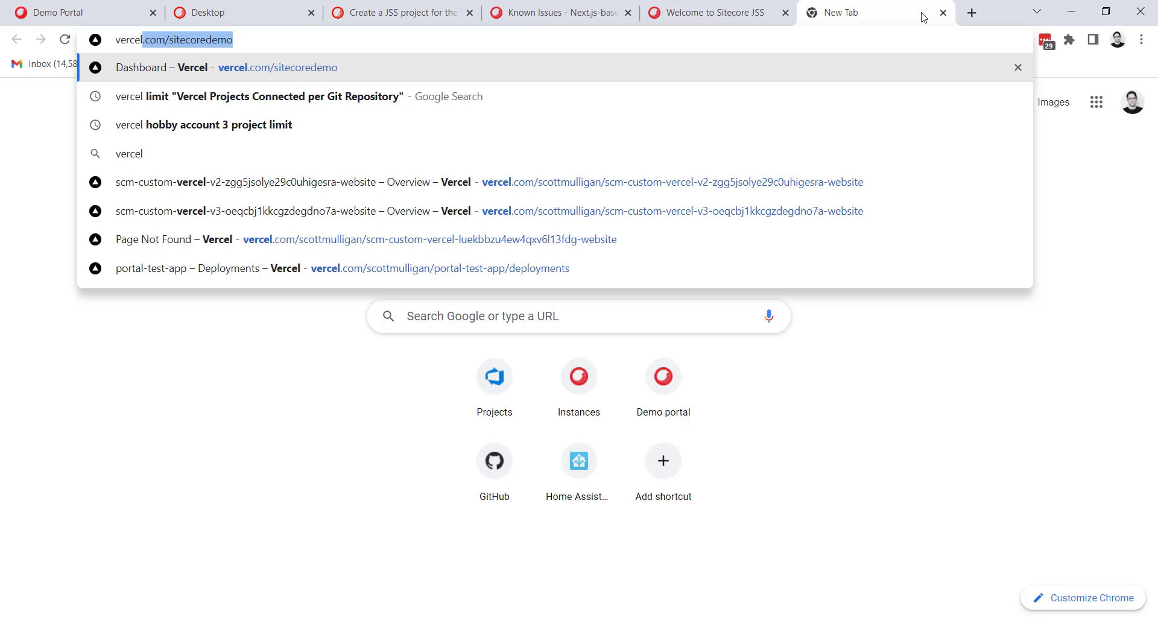
key("Return")
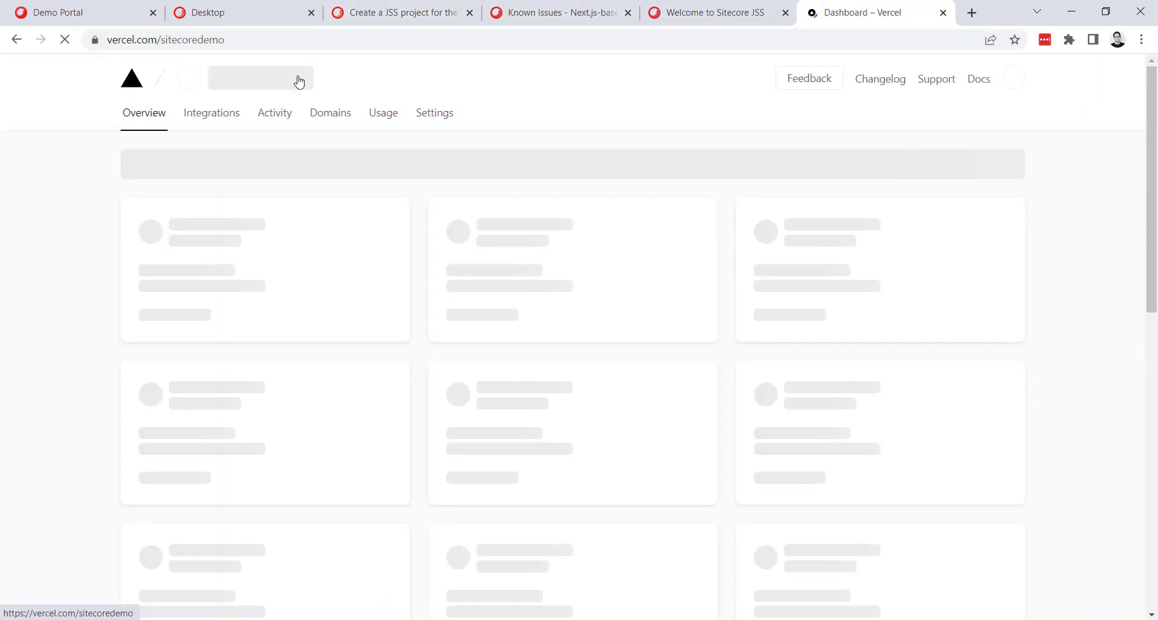
left_click(345, 78)
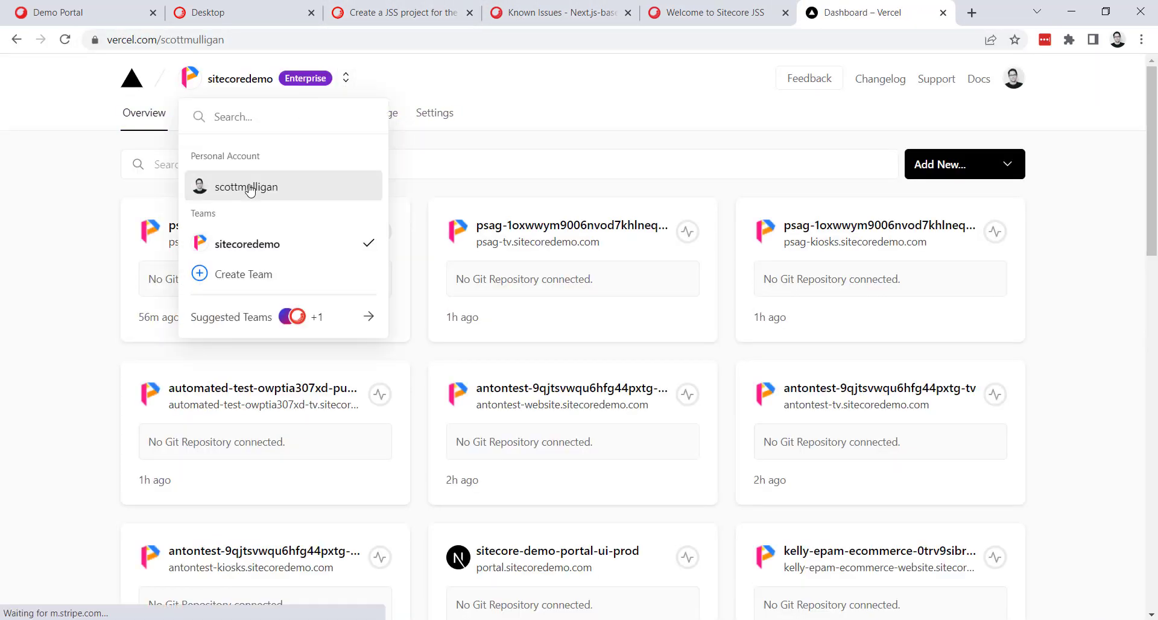
left_click(251, 191)
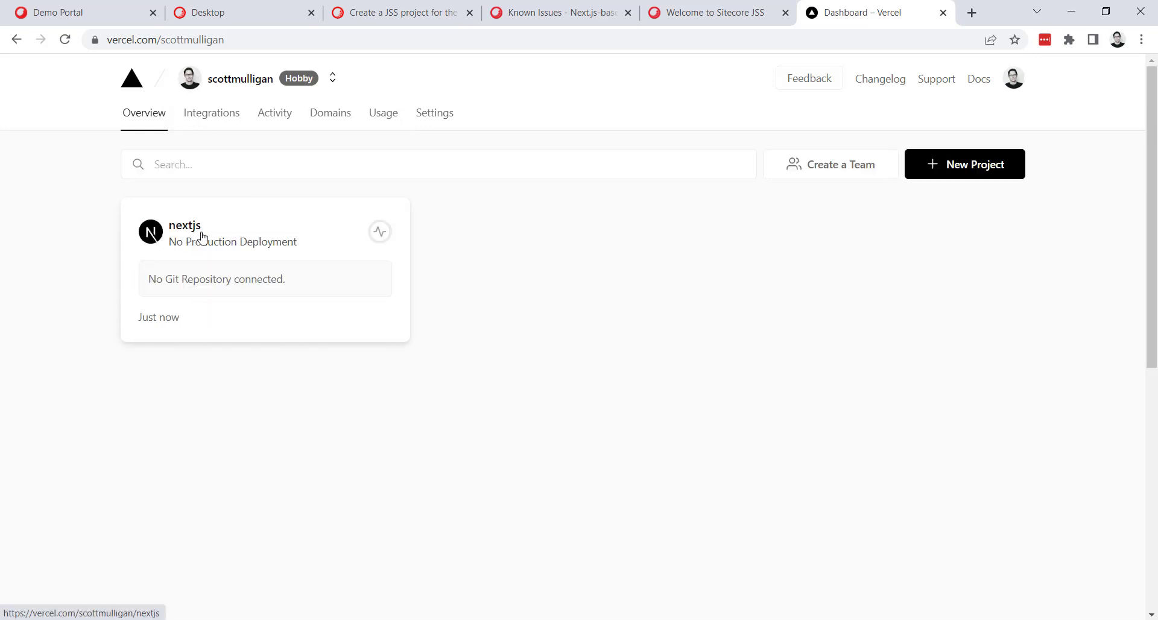
Open the nextjs project's upcoming deployment created with Vercel CLI to view its build status.
left_click(195, 241)
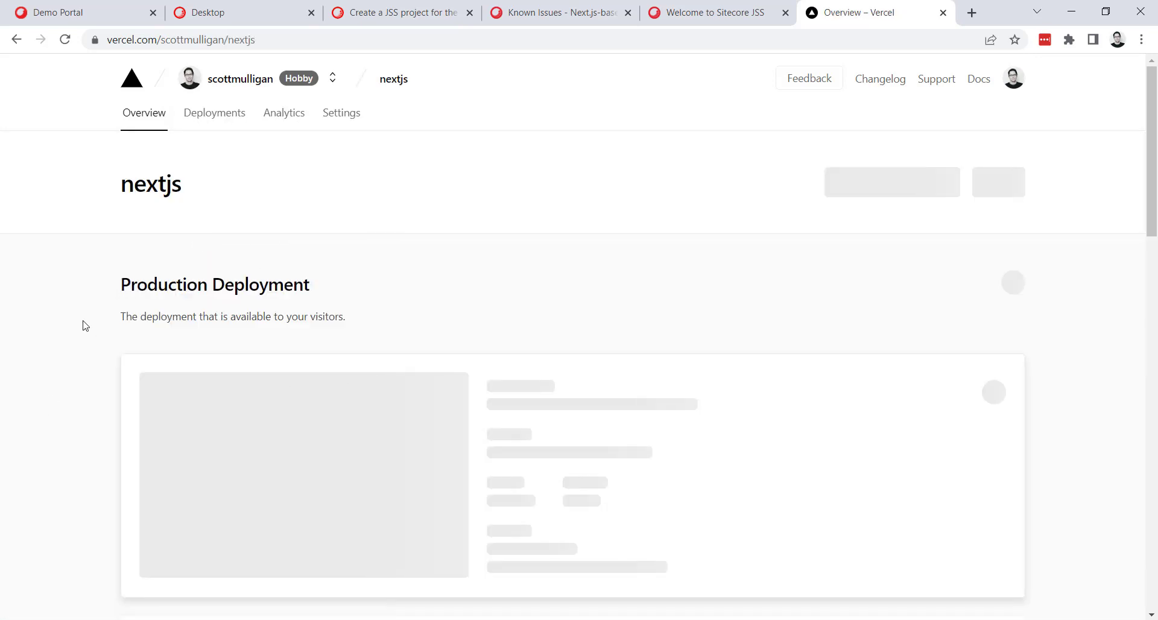
scroll(332, 378, "down", 5)
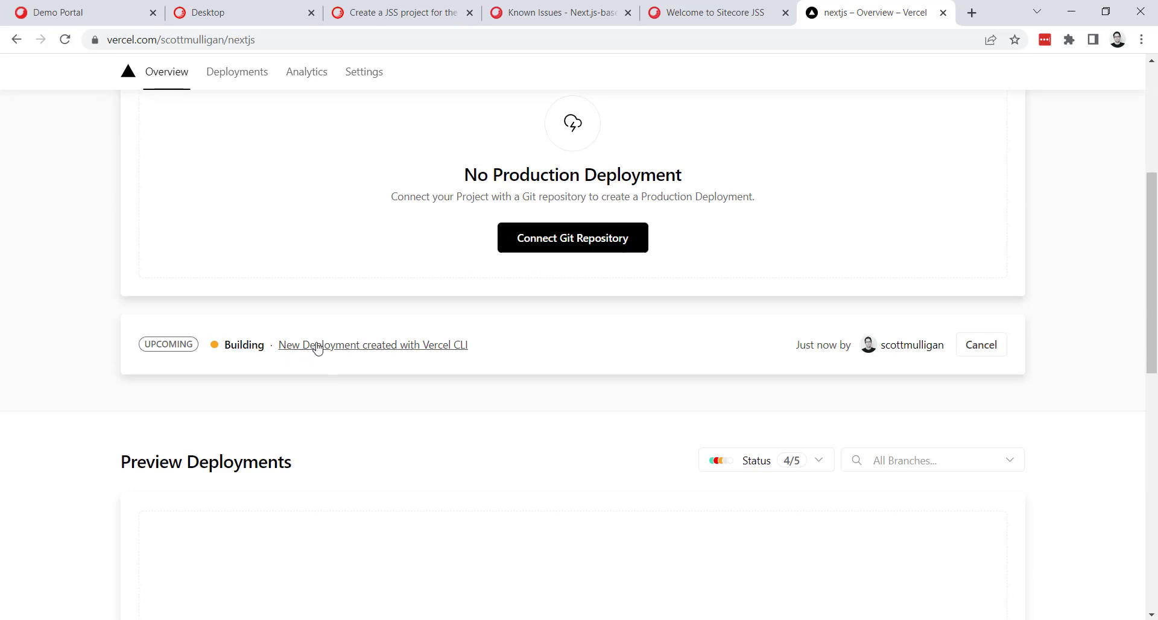
left_click(319, 345)
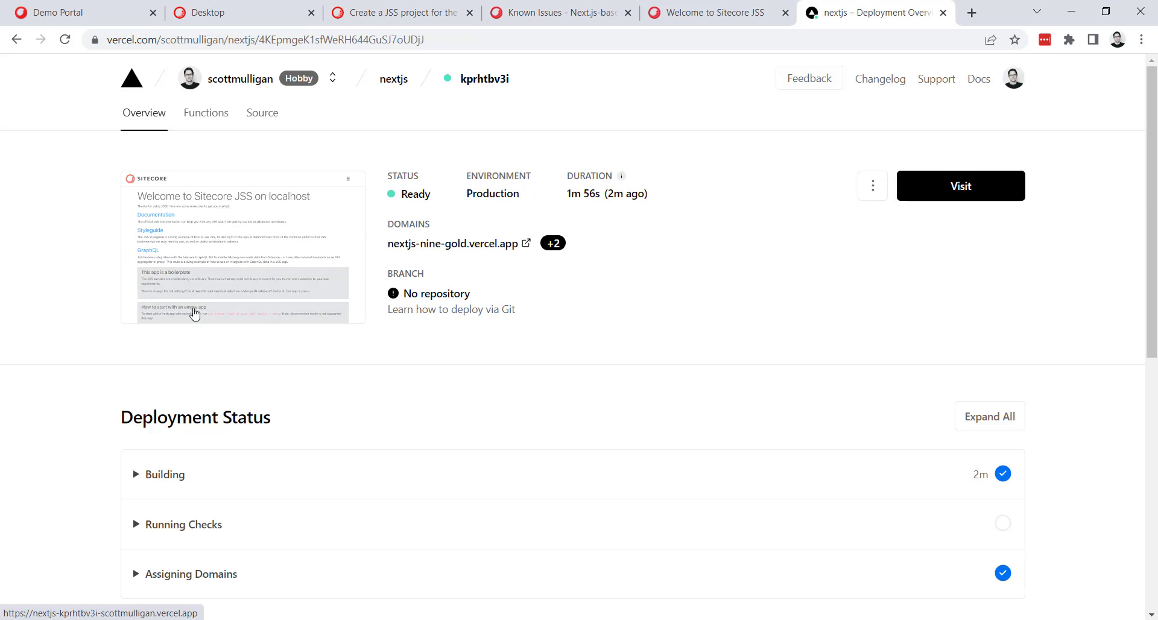
Open the deployed site from the deployment preview and check its heading for the localhost text.
left_click(260, 256)
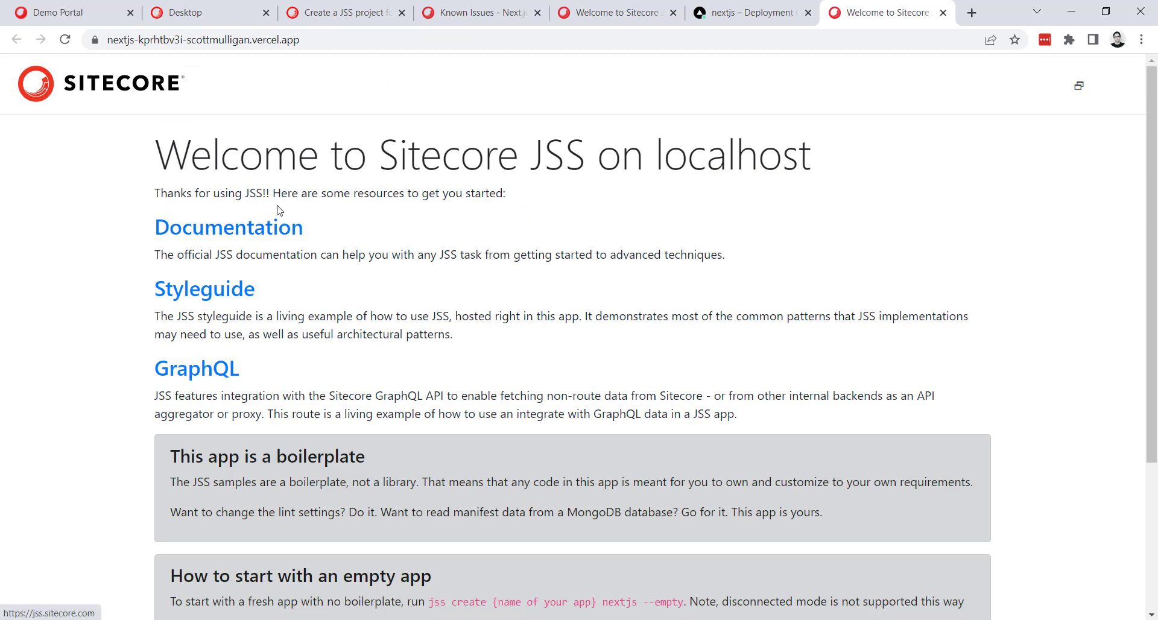
double_click(545, 154)
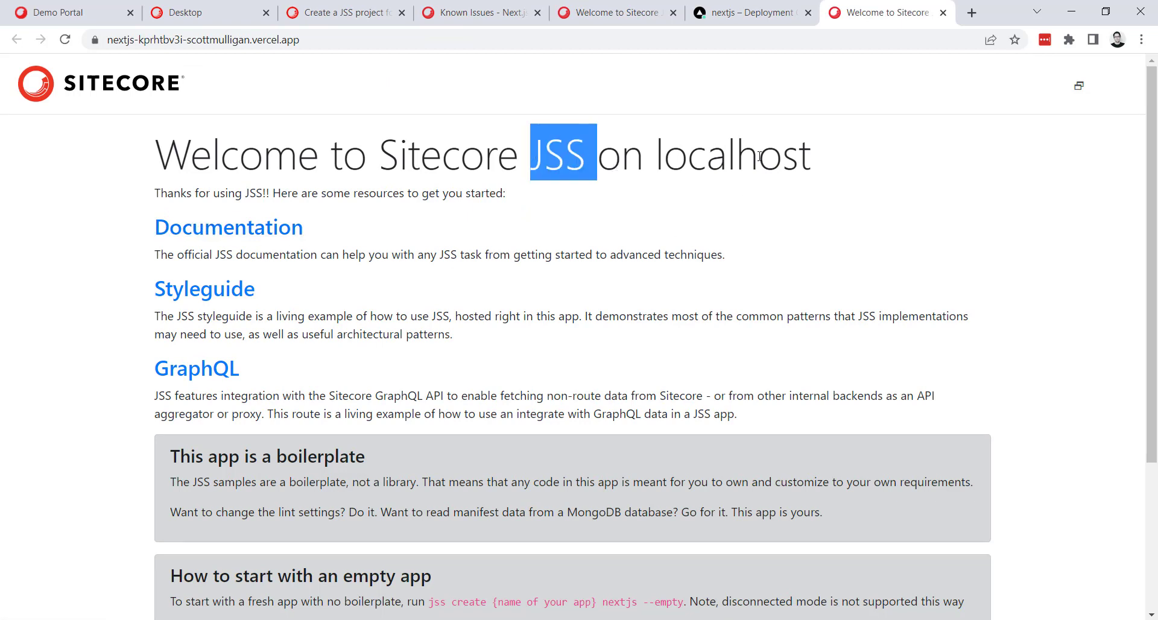
left_click_drag(865, 166, 145, 176)
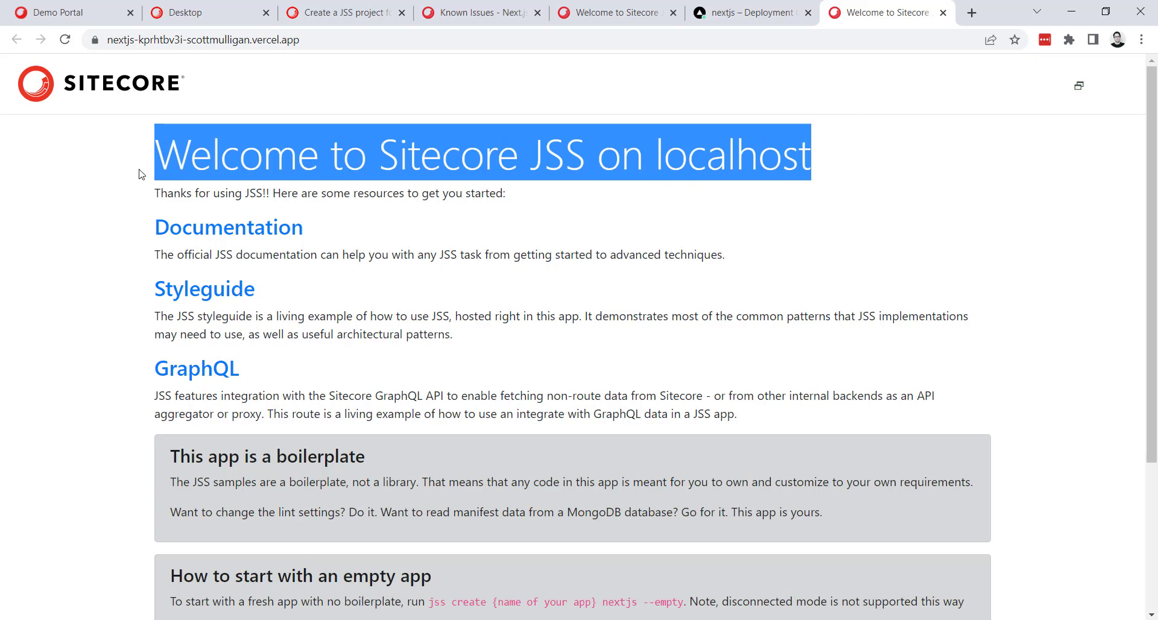
double_click(761, 146)
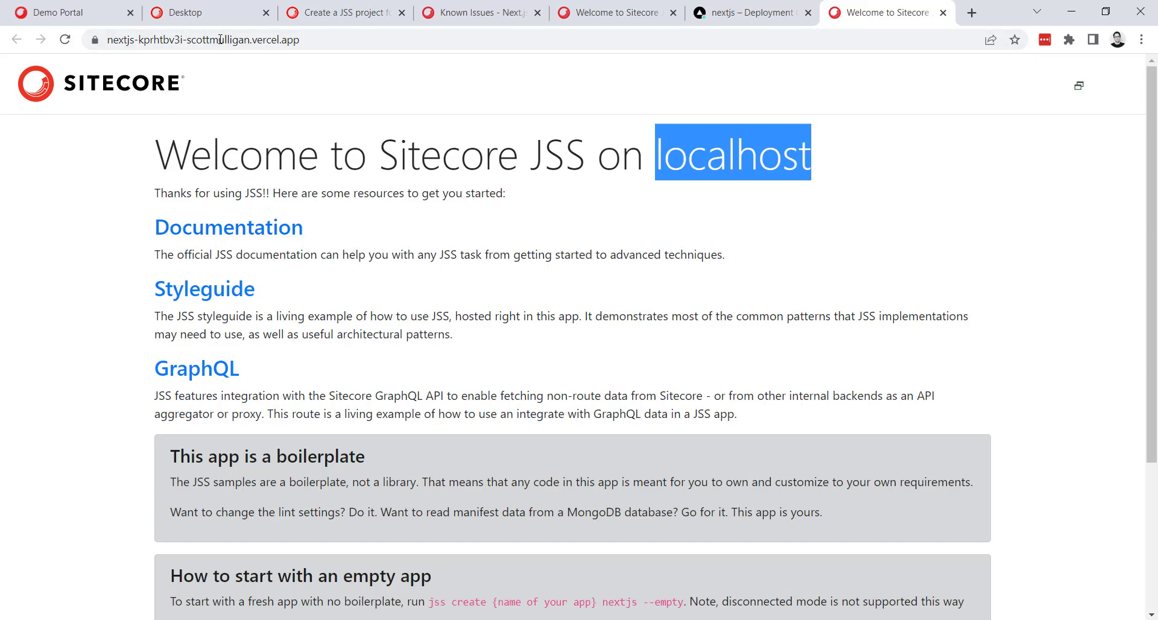
Switch to the Sitecore Content Editor, open the Settings item of sitecore-jss-app and find its server side rendering engine URL fields.
left_click(205, 12)
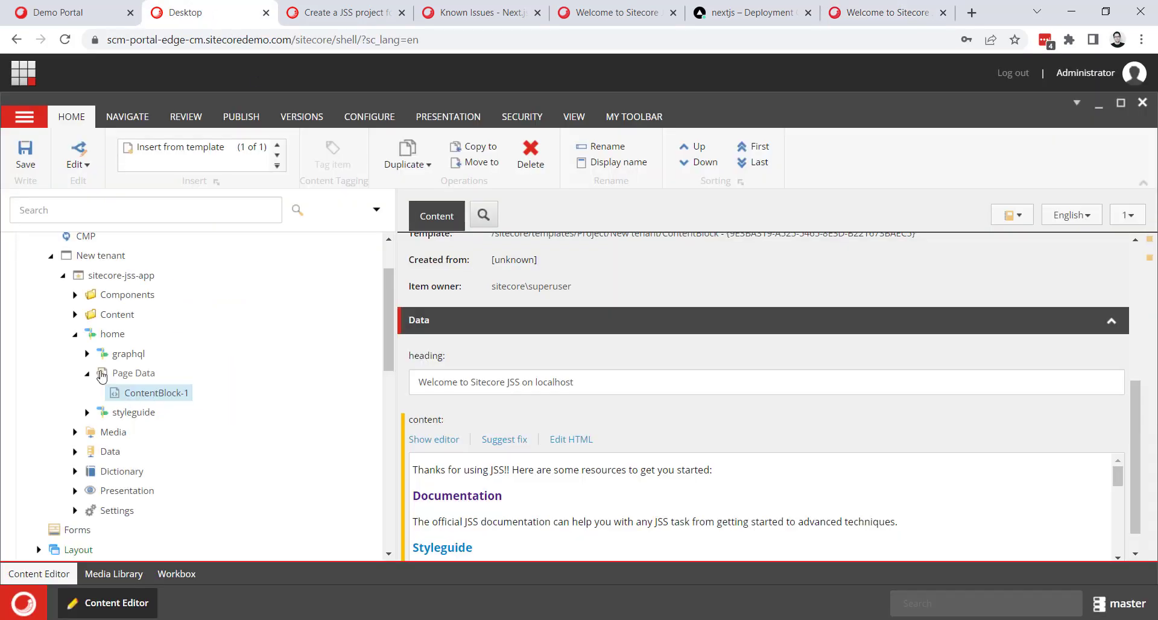
left_click(74, 333)
left_click(97, 432)
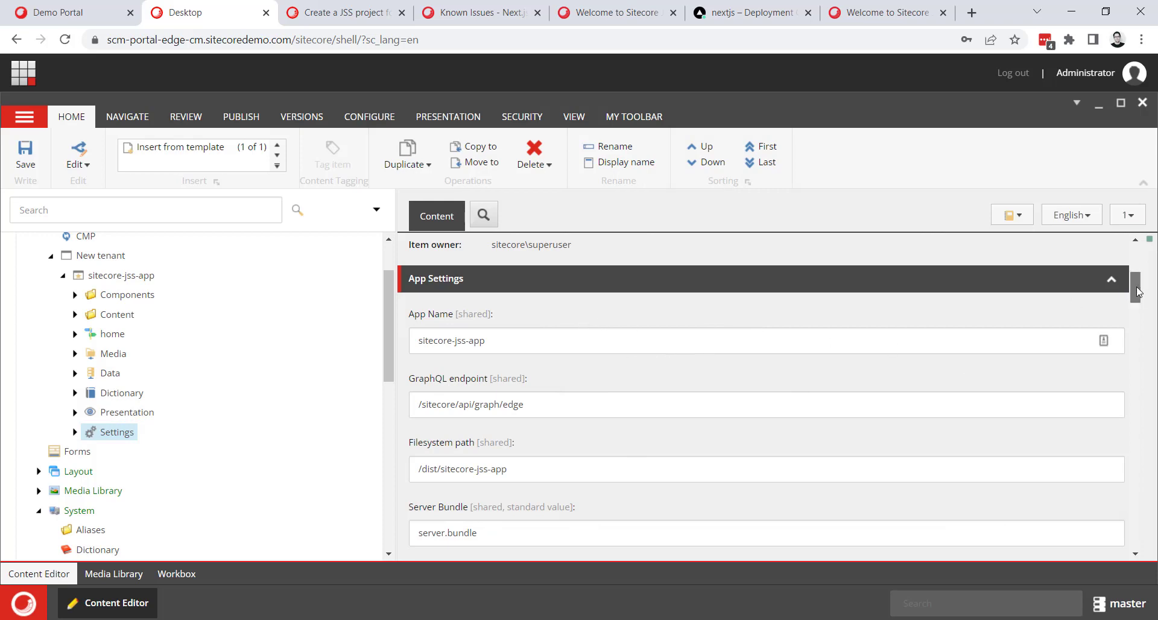
left_click_drag(1133, 288, 1122, 493)
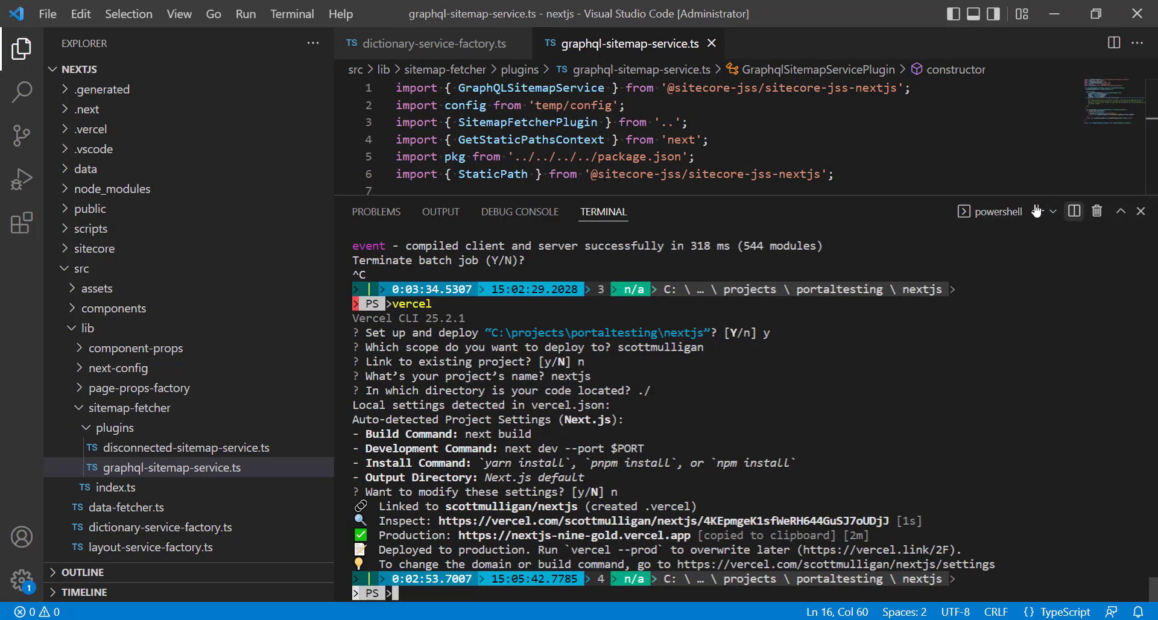
Switch to Visual Studio Code, open sitecore/config/sitecore-jss-app.config and copy the serverSideRenderingEngineEndpointUrl value.
left_click_drag(933, 195, 922, 473)
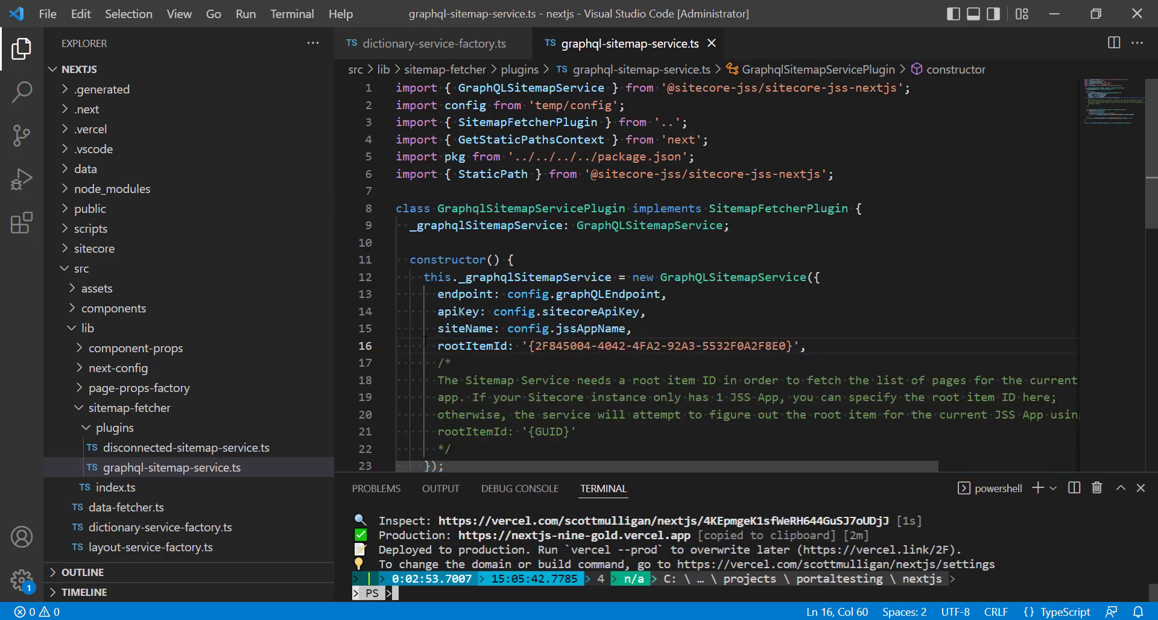
left_click(66, 269)
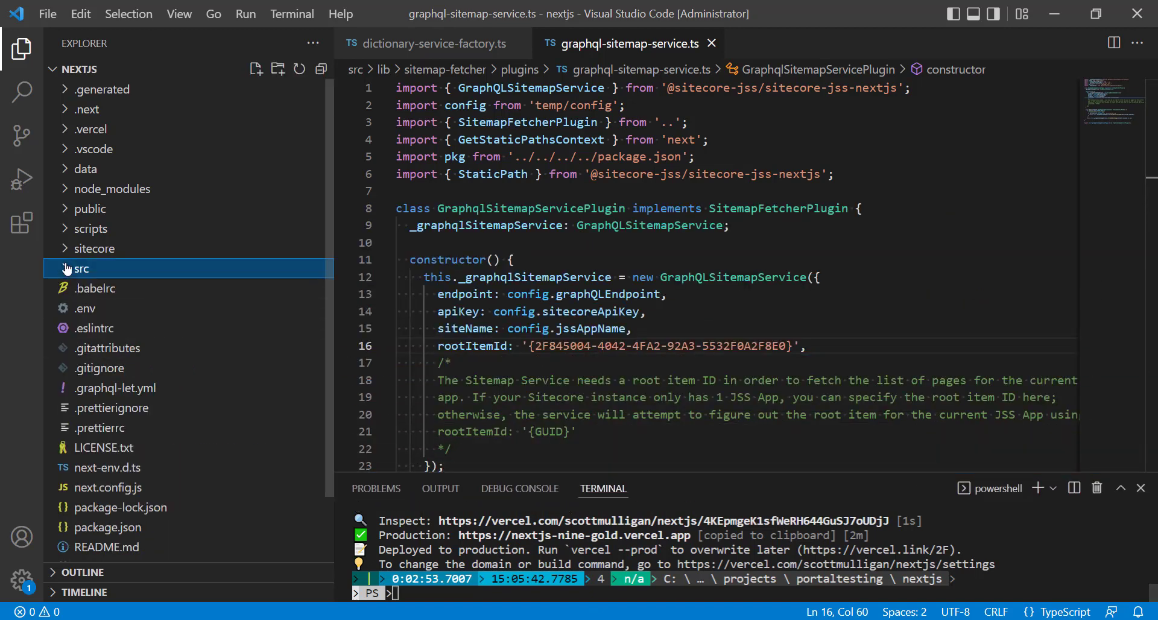
left_click(67, 248)
left_click(84, 268)
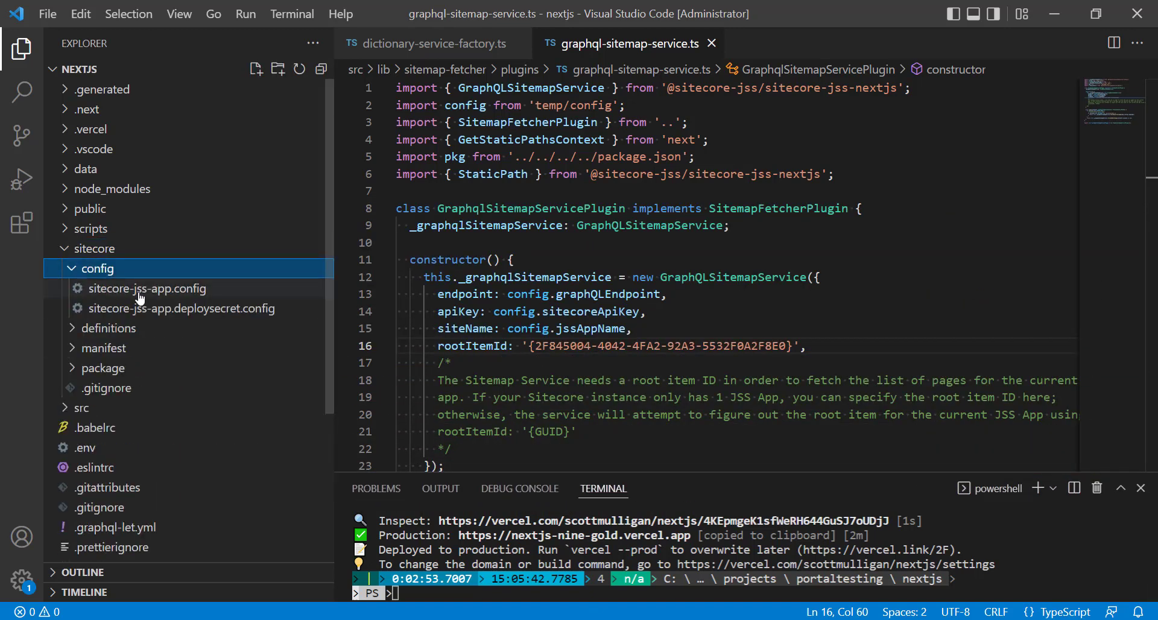
left_click(140, 298)
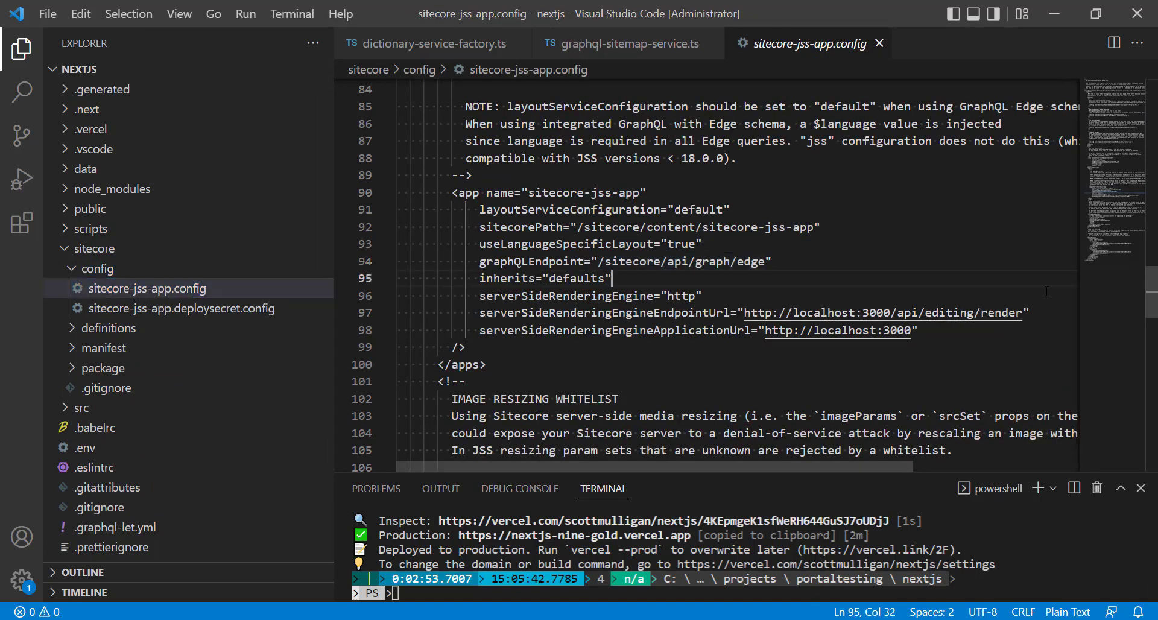
left_click_drag(1022, 312, 751, 309)
key("ctrl+c")
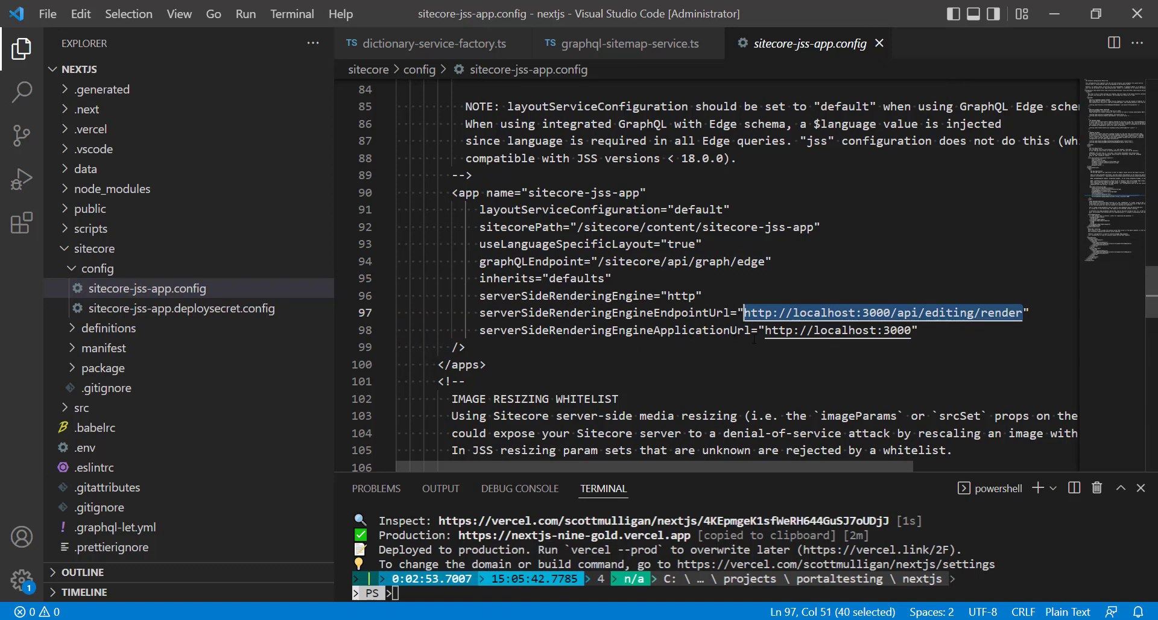
left_click(1053, 14)
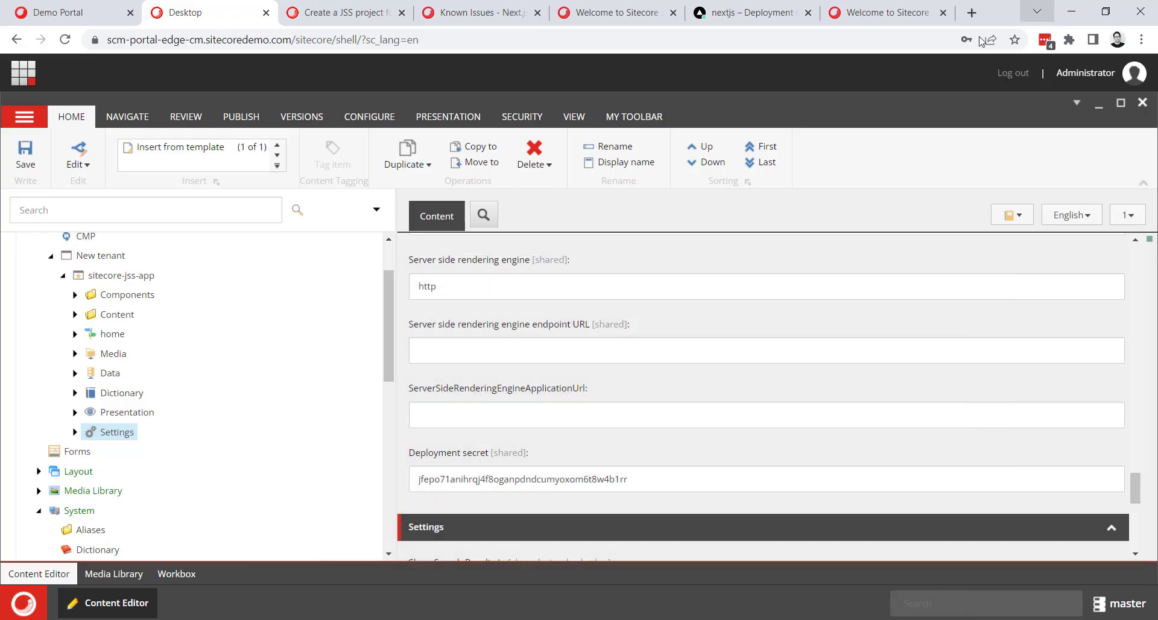
left_click(482, 358)
key("ctrl+v")
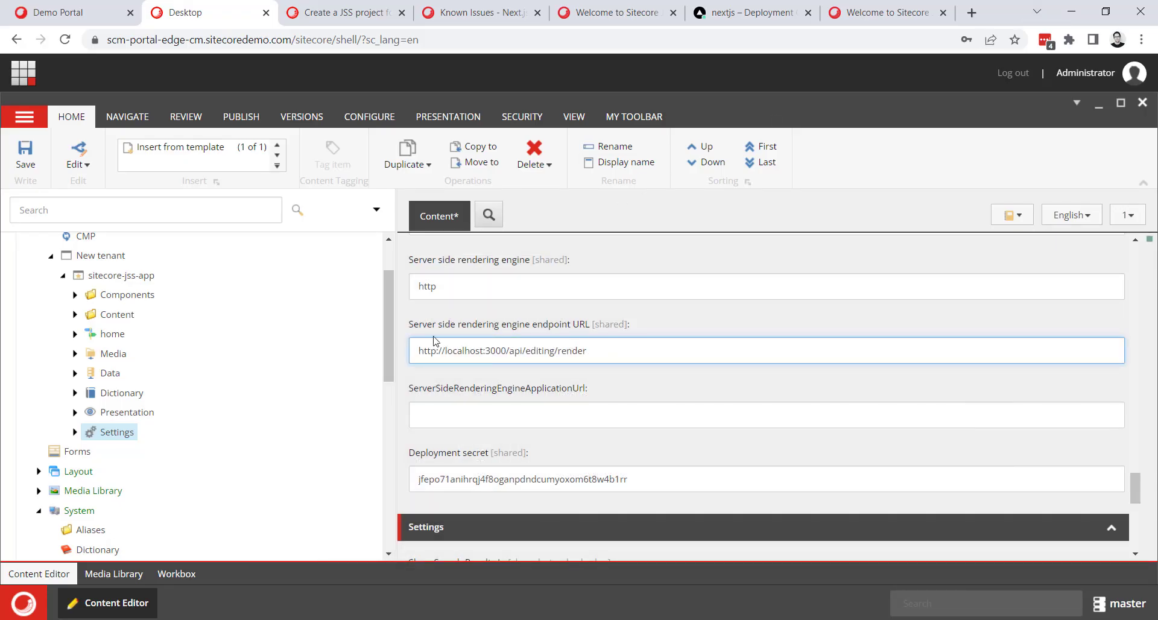
left_click_drag(507, 352, 388, 360)
Open the domain settings of the nextjs project in Vercel, visit the production domain nextjs-nine-gold.vercel.app and copy its address.
left_click(723, 12)
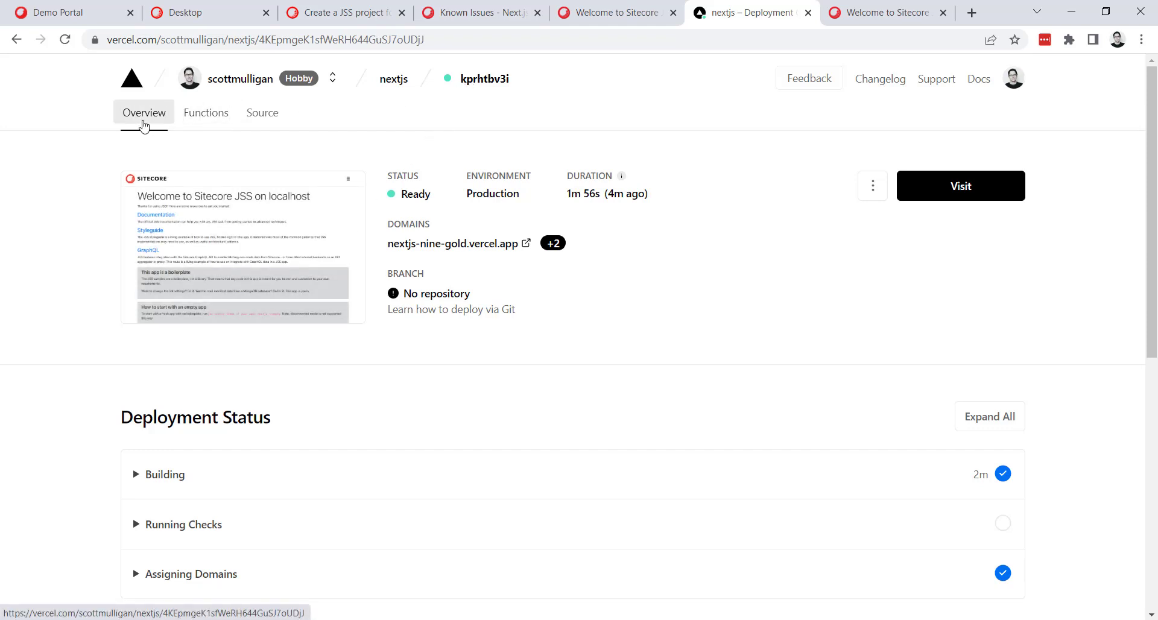
left_click(393, 79)
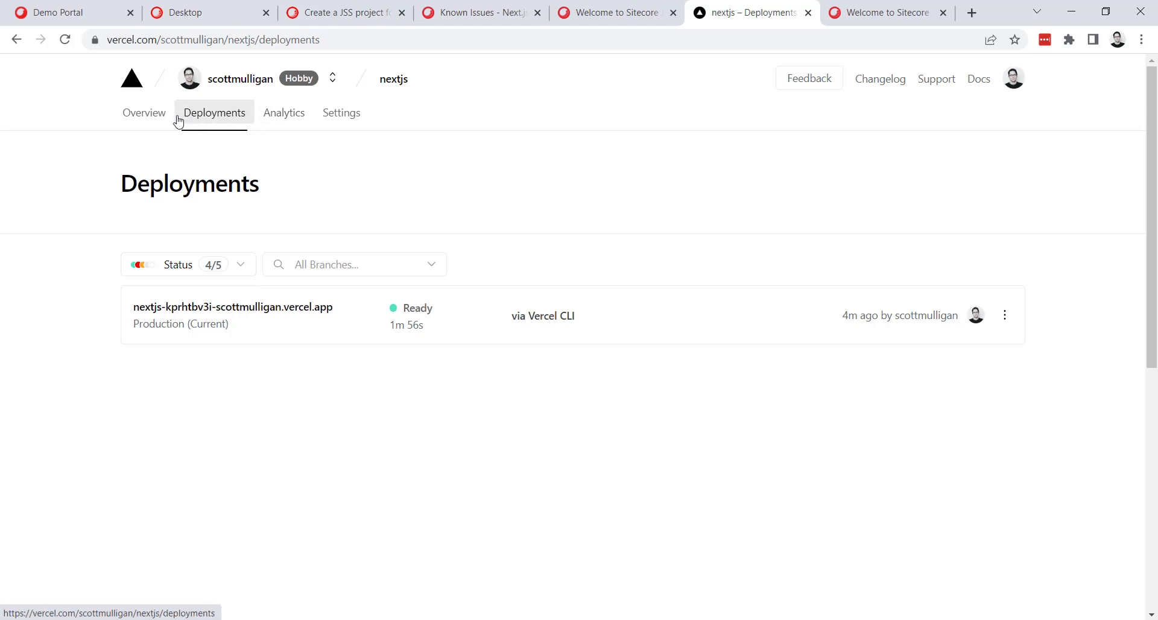
left_click(349, 118)
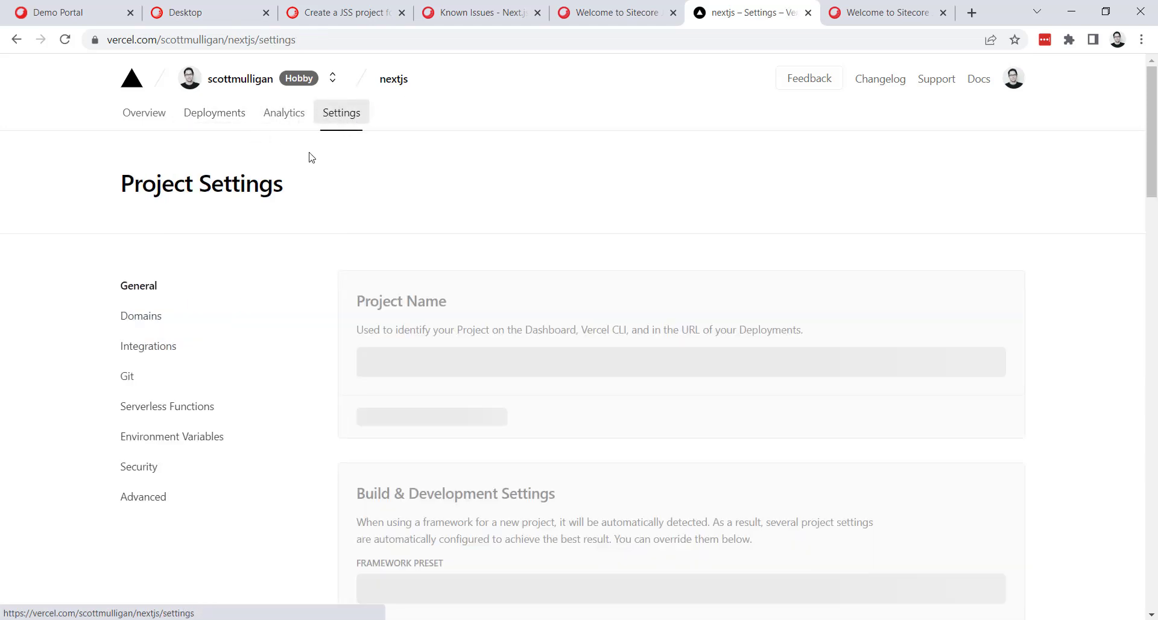
left_click(161, 326)
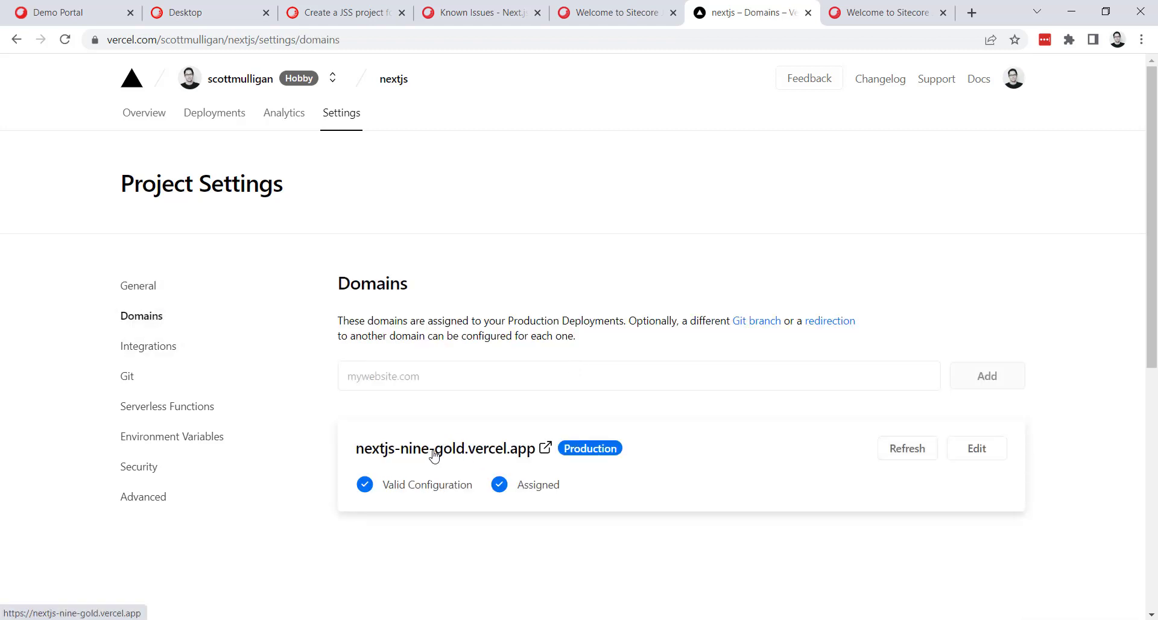
left_click(457, 454)
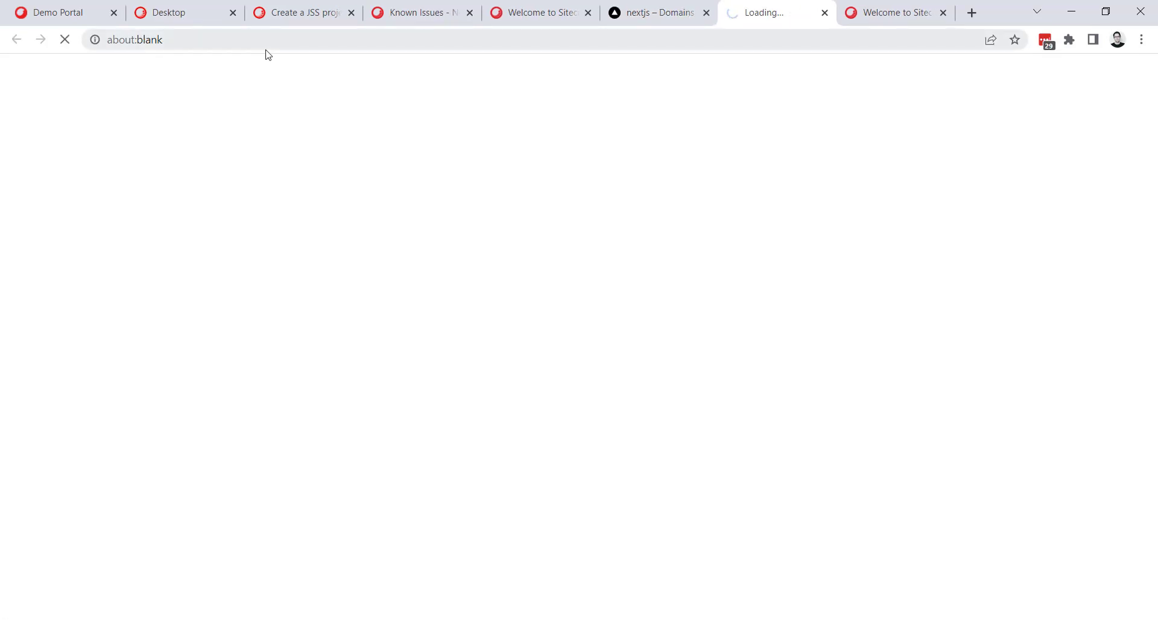
left_click(250, 42)
key("ctrl+c")
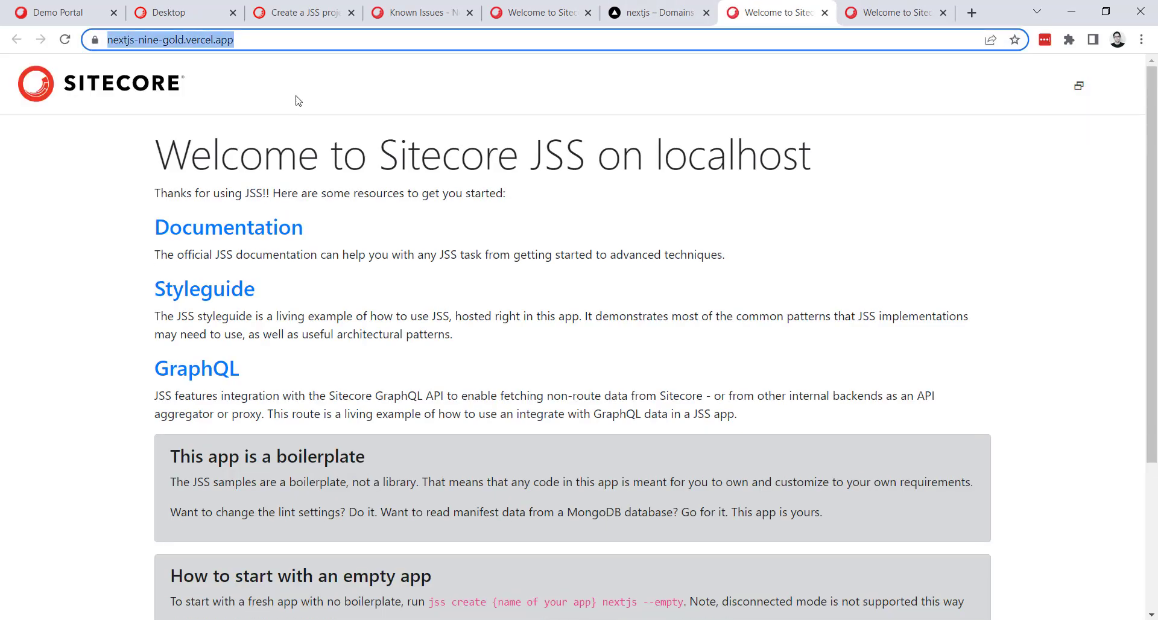
left_click(192, 9)
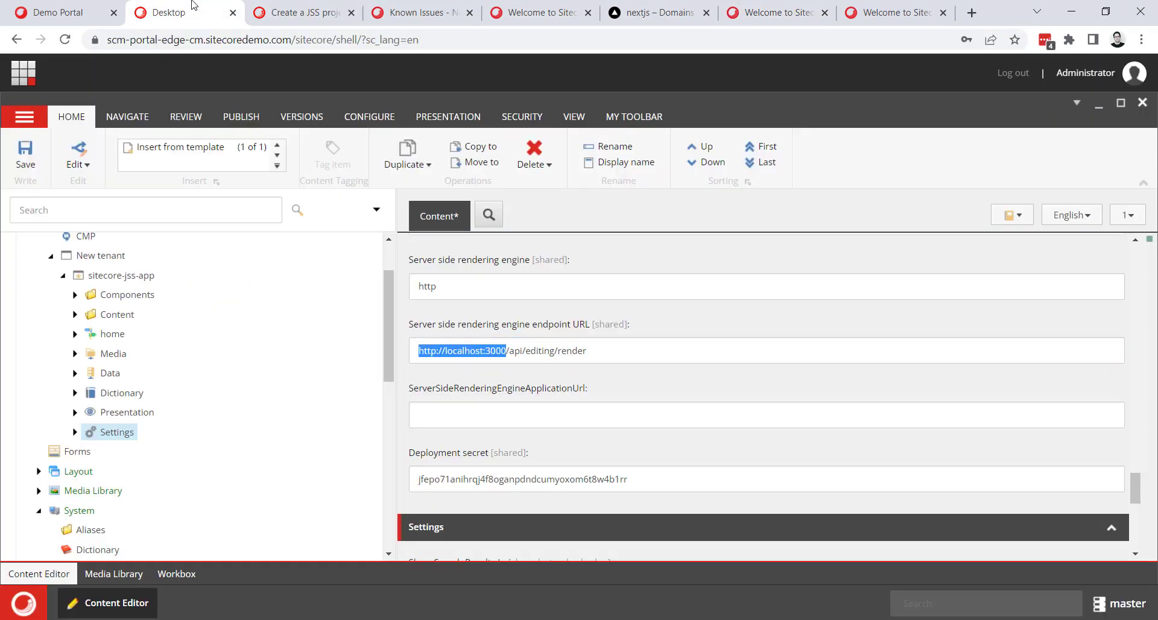
key("ctrl+v")
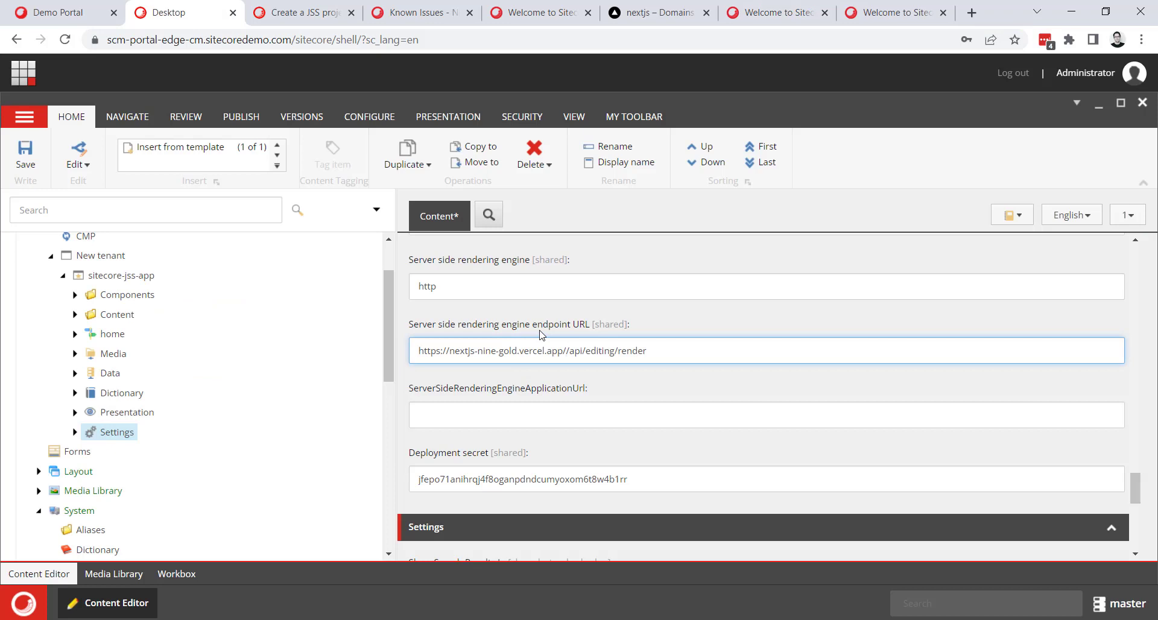
key("BackSpace")
left_click(556, 409)
key("ctrl+v")
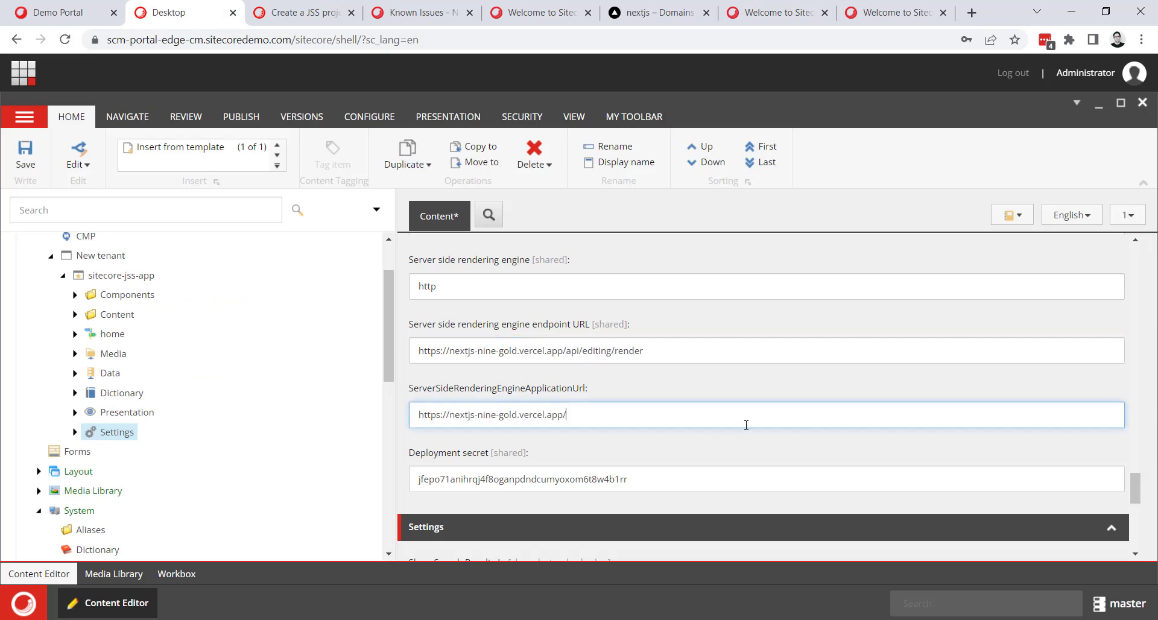
key("BackSpace")
key("ctrl+s")
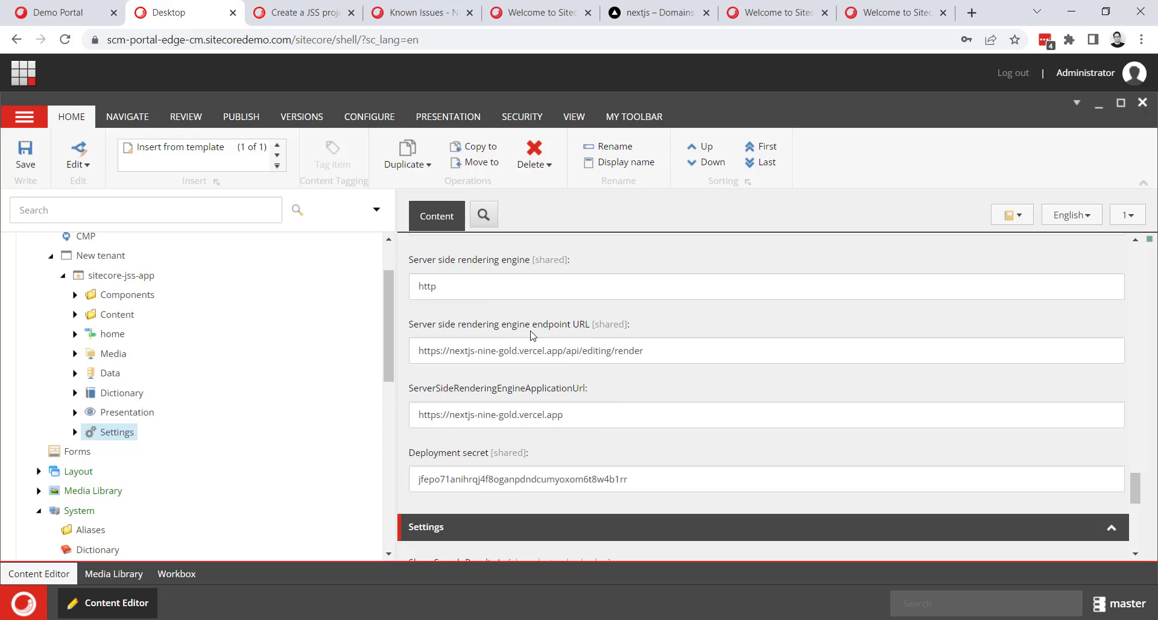
Open the environment variables settings of the nextjs project in Vercel and review the form for adding a variable.
left_click(634, 8)
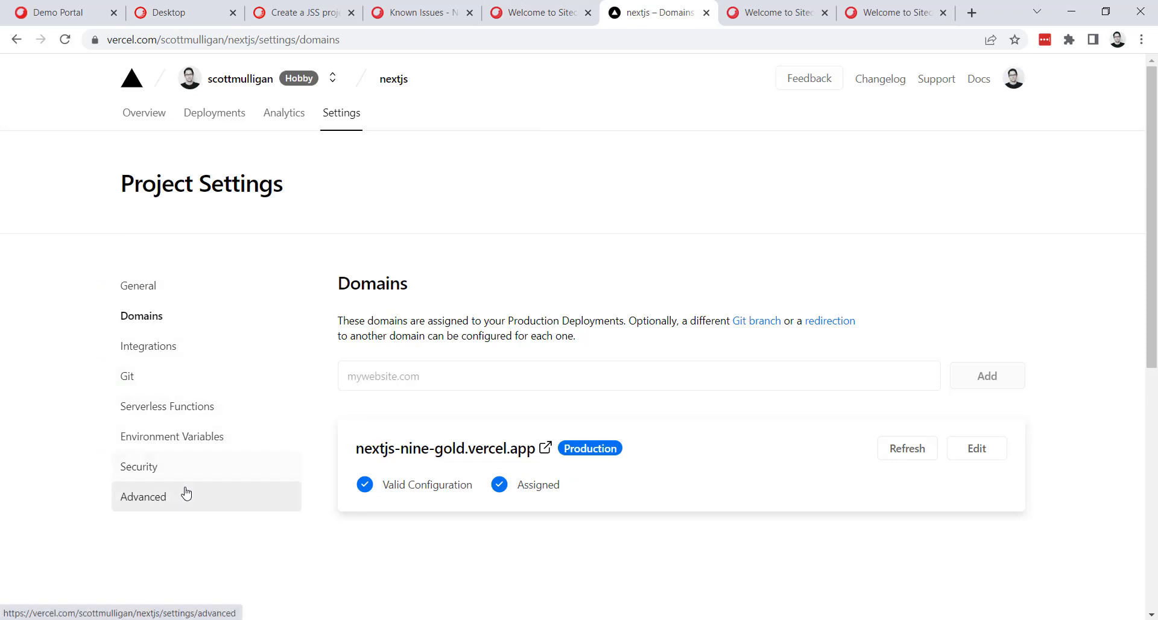
left_click(170, 439)
scroll(467, 469, "down", 1)
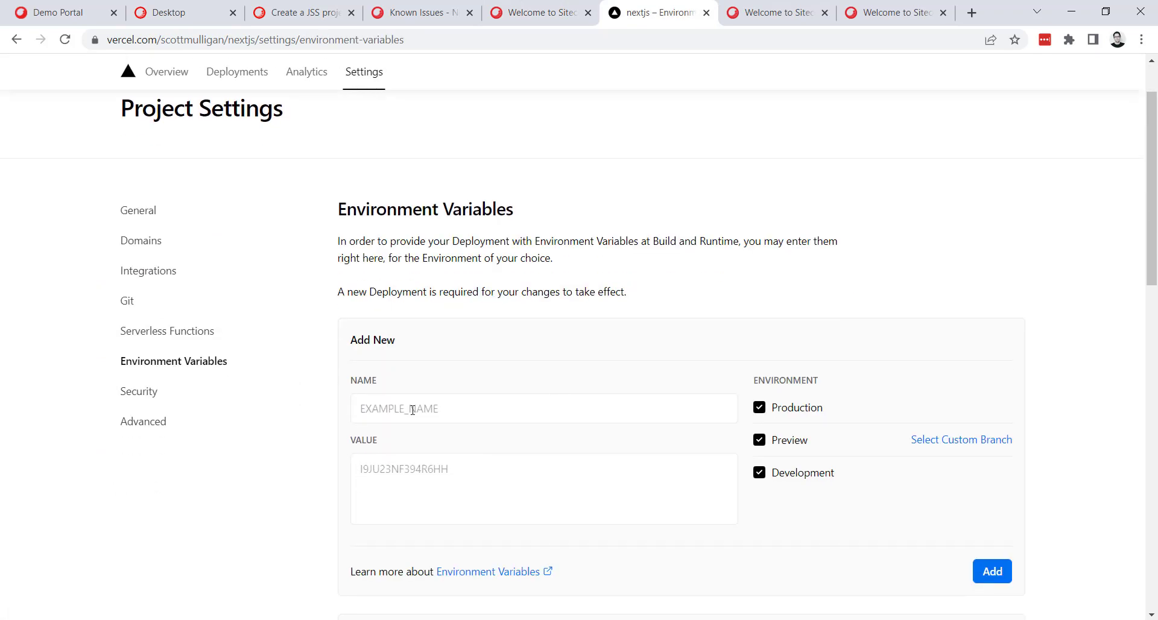
scroll(464, 426, "down", 2)
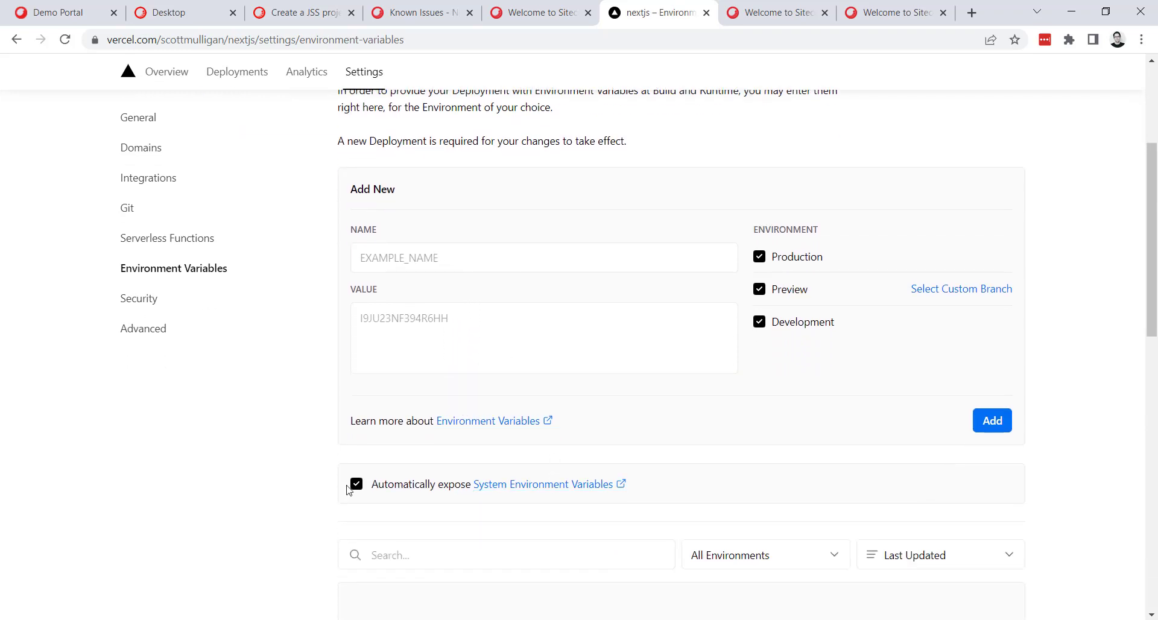
scroll(386, 488, "down", 1)
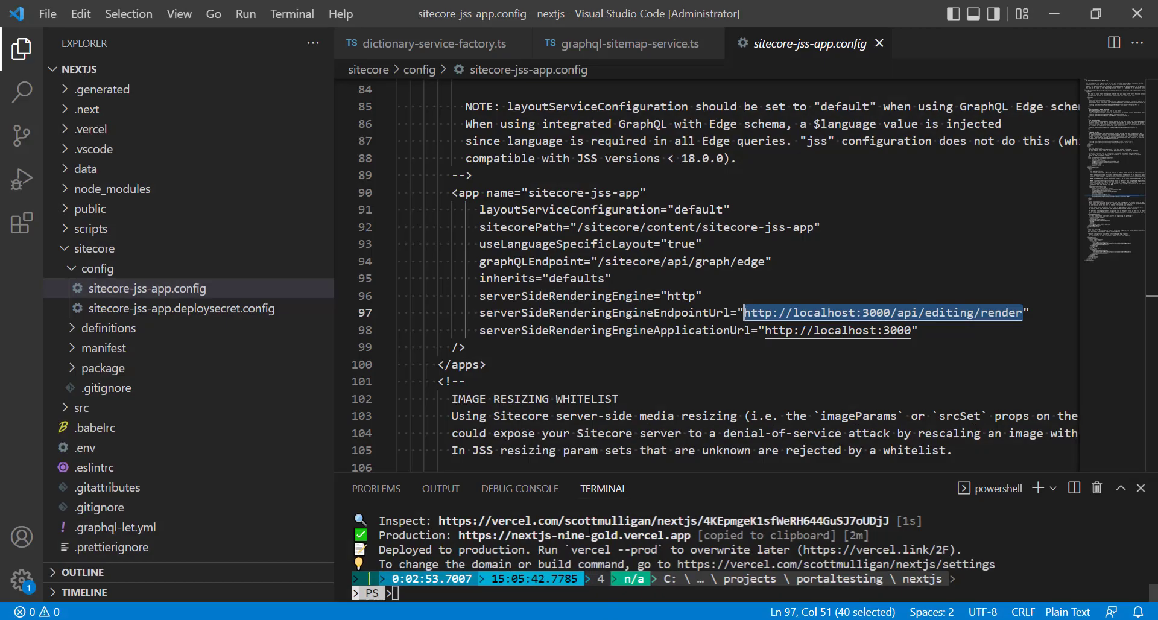
Switch to Visual Studio Code, open the project's .env file and read through its variables.
left_click(69, 249)
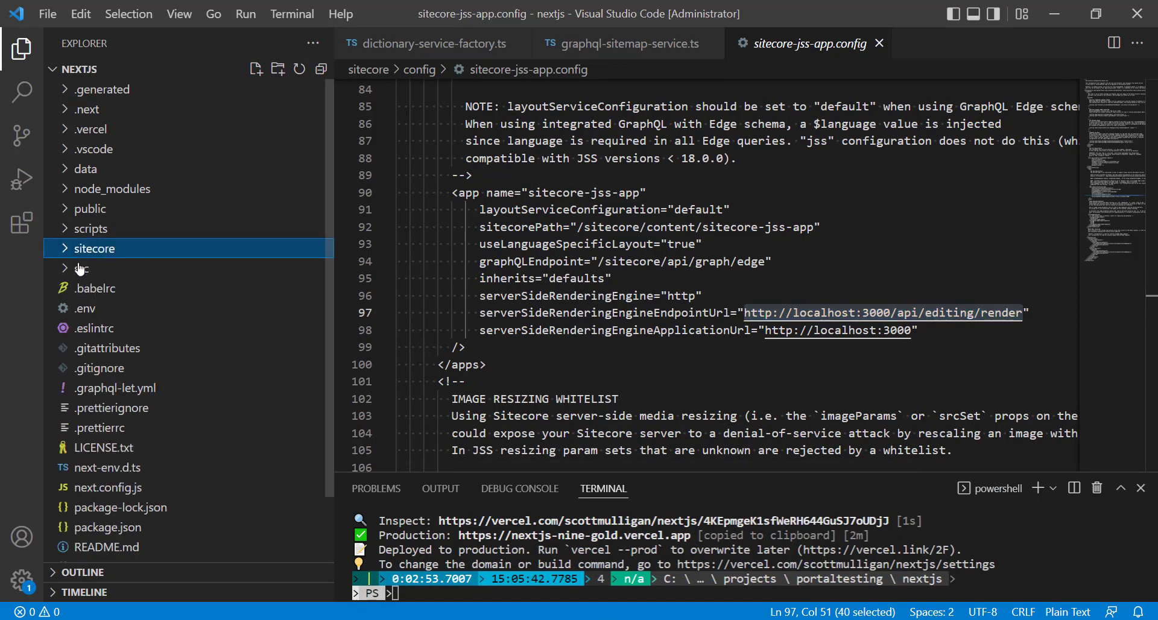
left_click(104, 311)
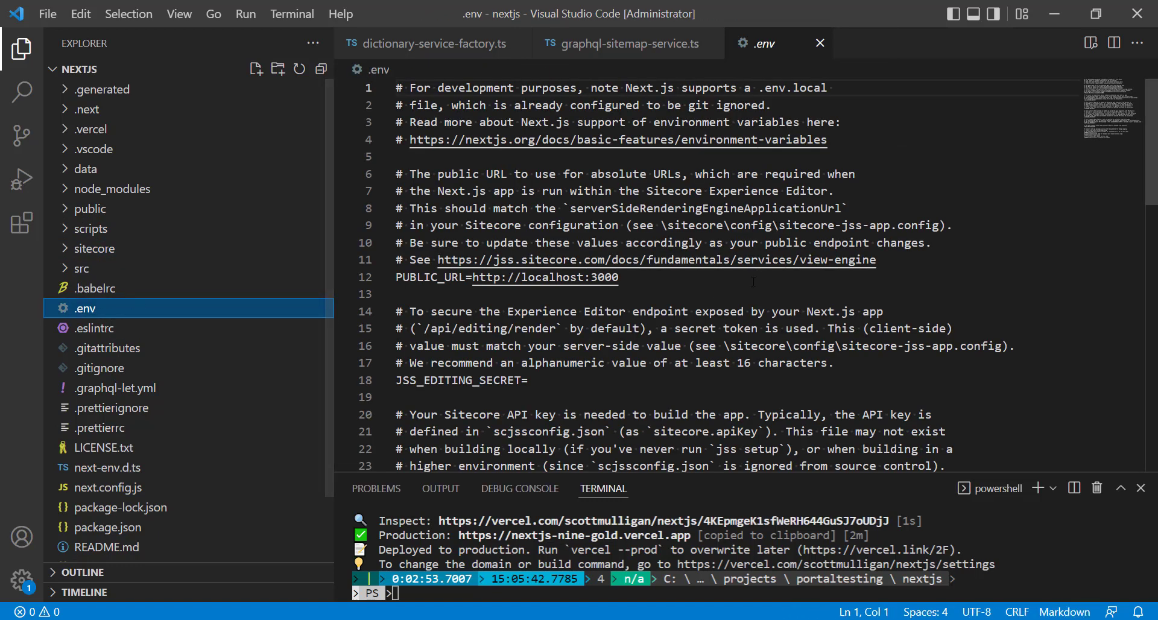
scroll(486, 298, "down", 3)
scroll(570, 312, "down", 3)
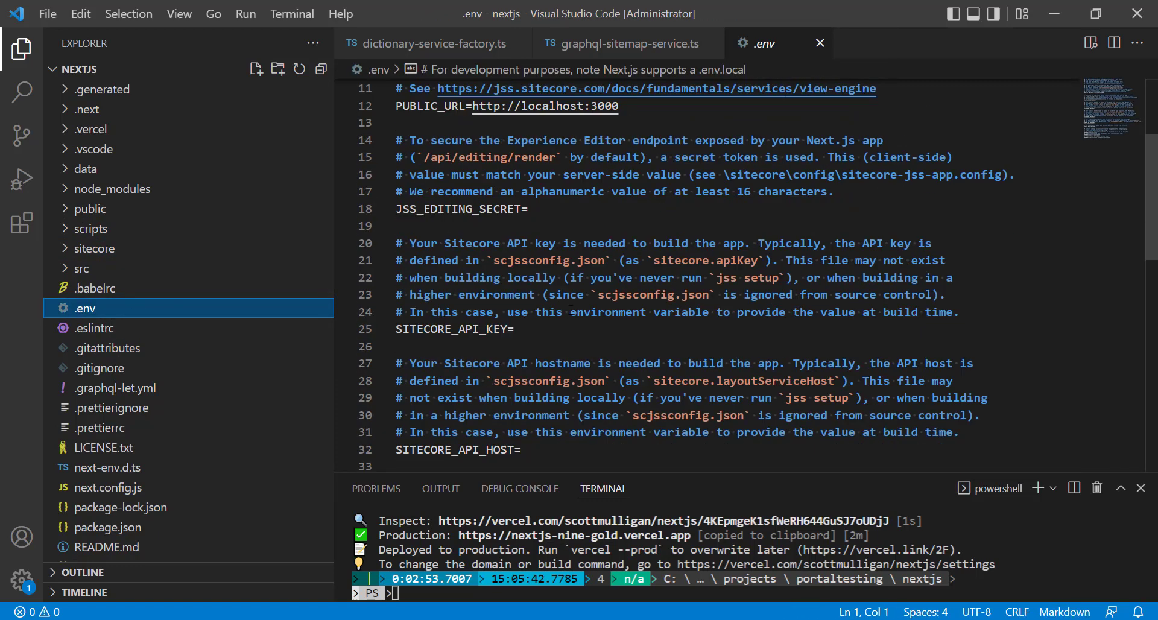
scroll(564, 344, "down", 3)
scroll(574, 352, "up", 2)
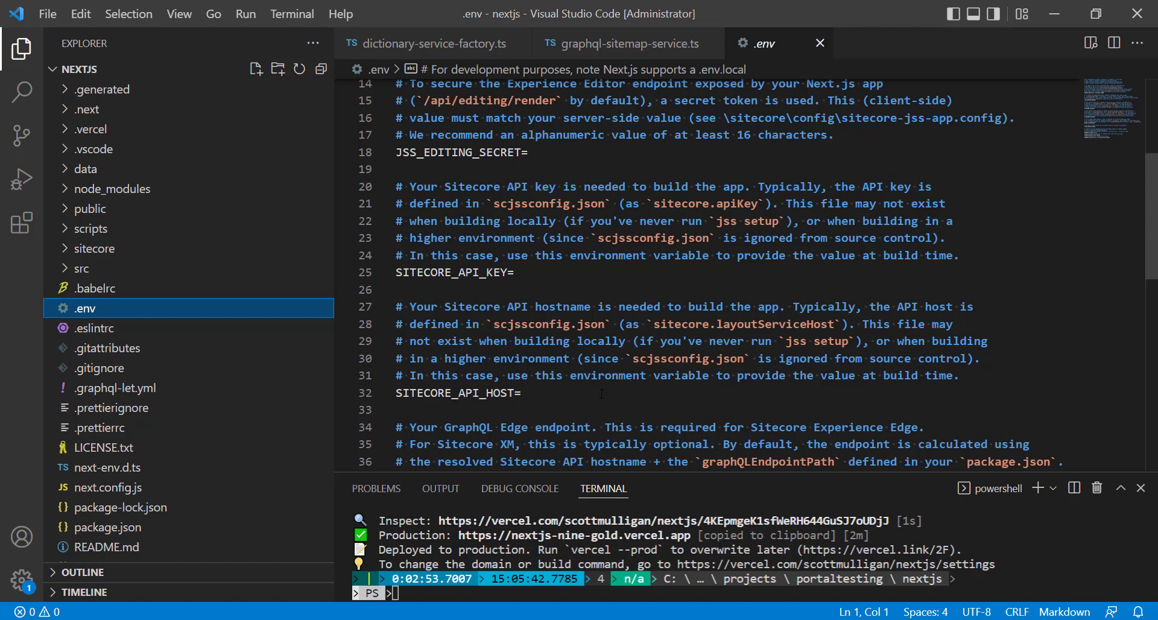
Examine the JSS_EDITING_SECRET, SITECORE_API_KEY, SITECORE_API_HOST and GRAPH_QL_ENDPOINT entries in .env that need values for the Vercel deployment.
double_click(462, 152)
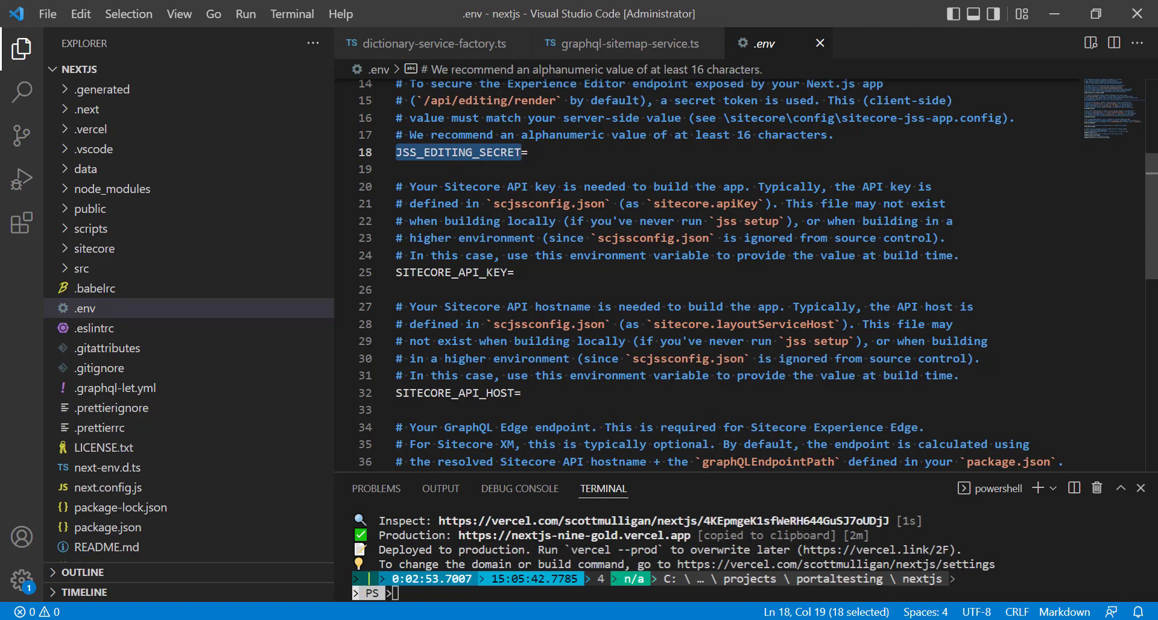
double_click(469, 272)
double_click(458, 392)
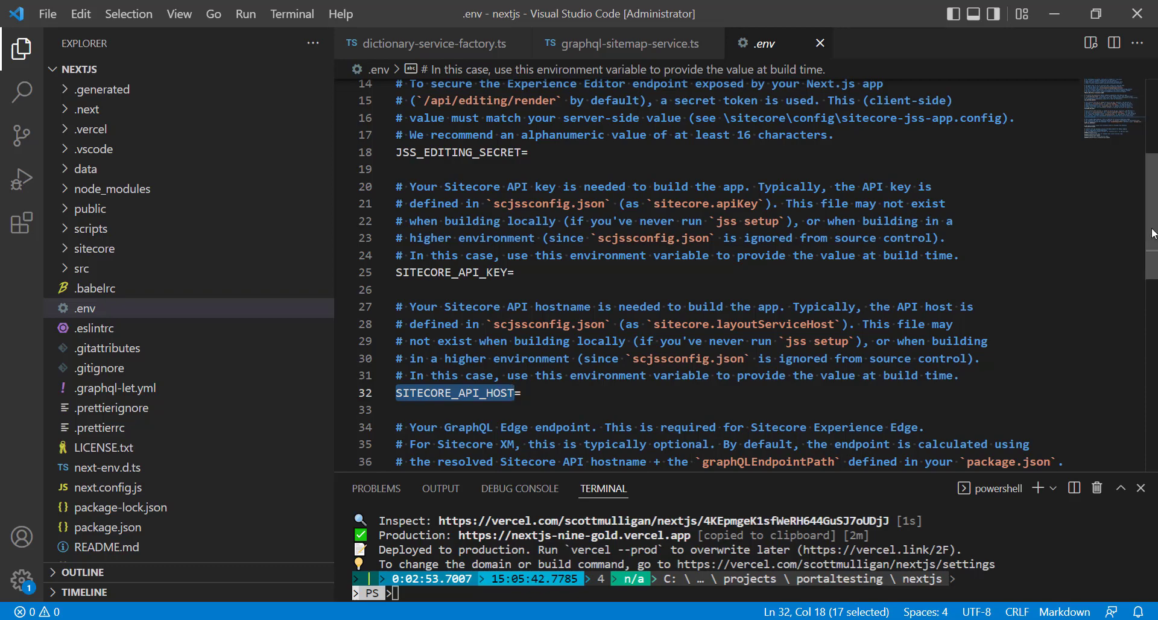
scroll(1144, 212, "up", 2)
scroll(1141, 254, "down", 5)
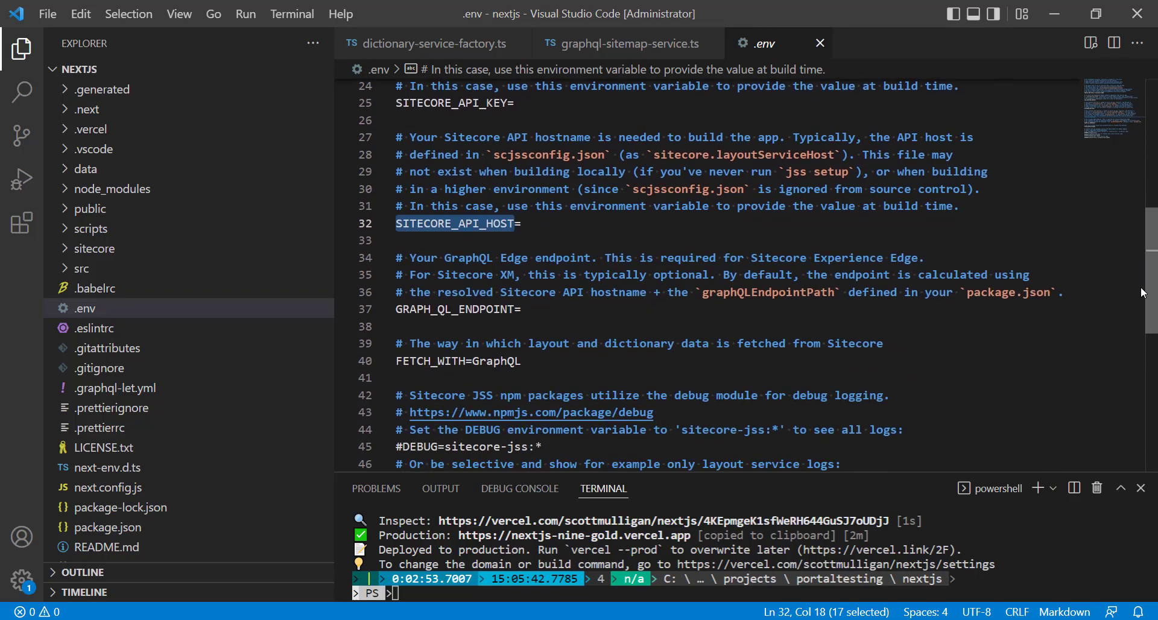
scroll(1137, 267, "up", 4)
scroll(1128, 225, "up", 4)
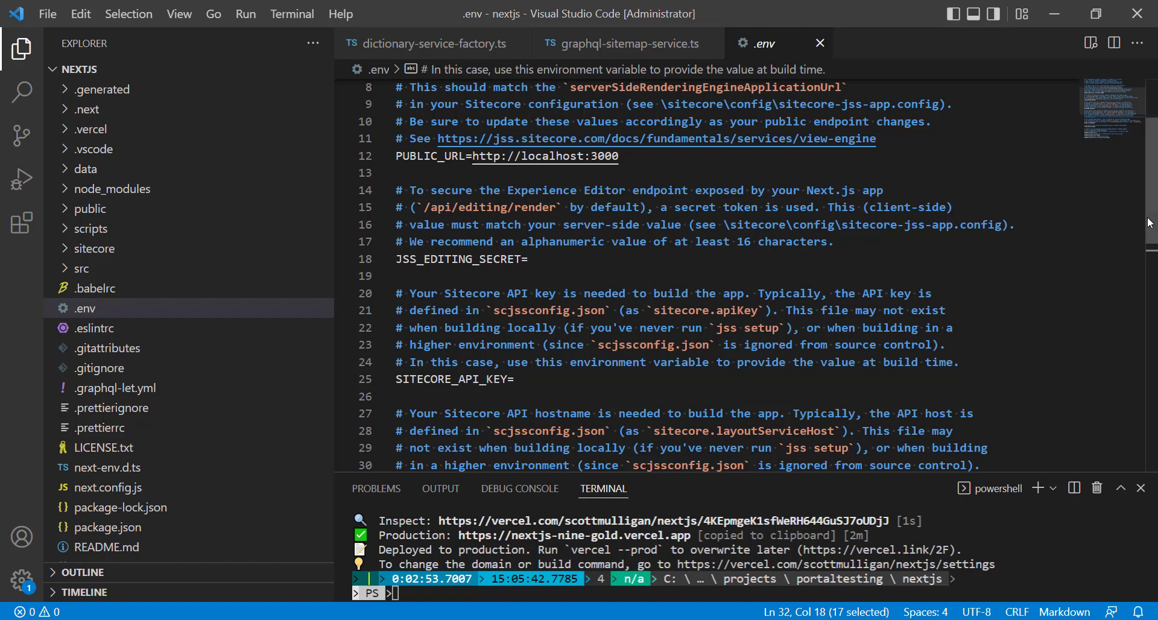
scroll(1153, 263, "down", 3)
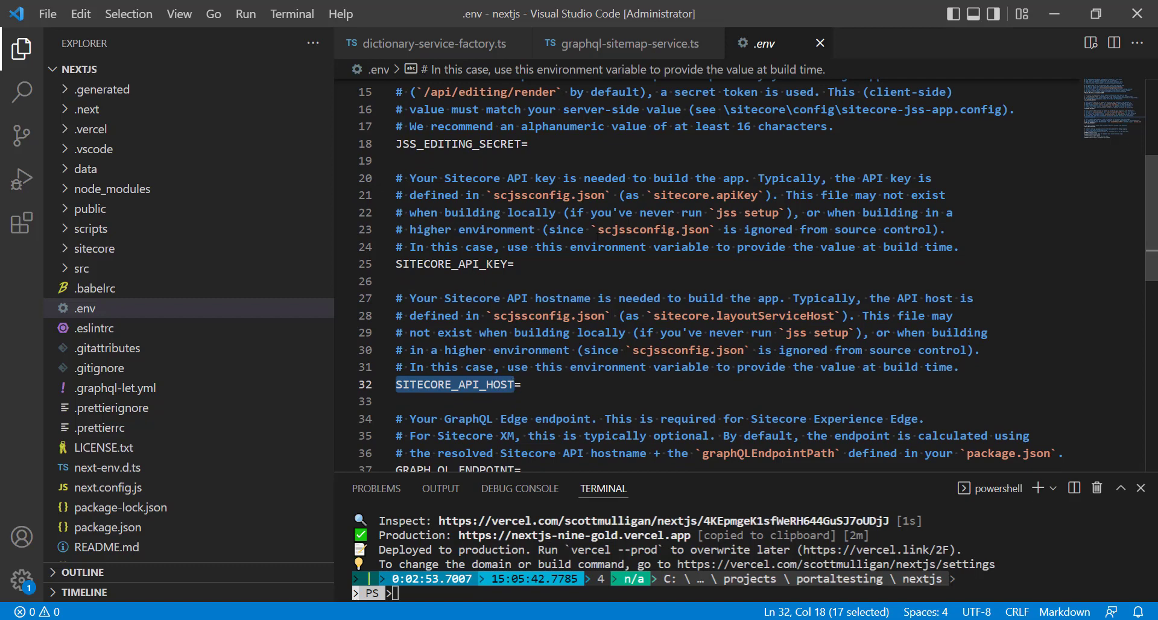
Copy the apiKey value from scjssconfig.json into SITECORE_API_KEY in the .env file and save it.
double_click(452, 263)
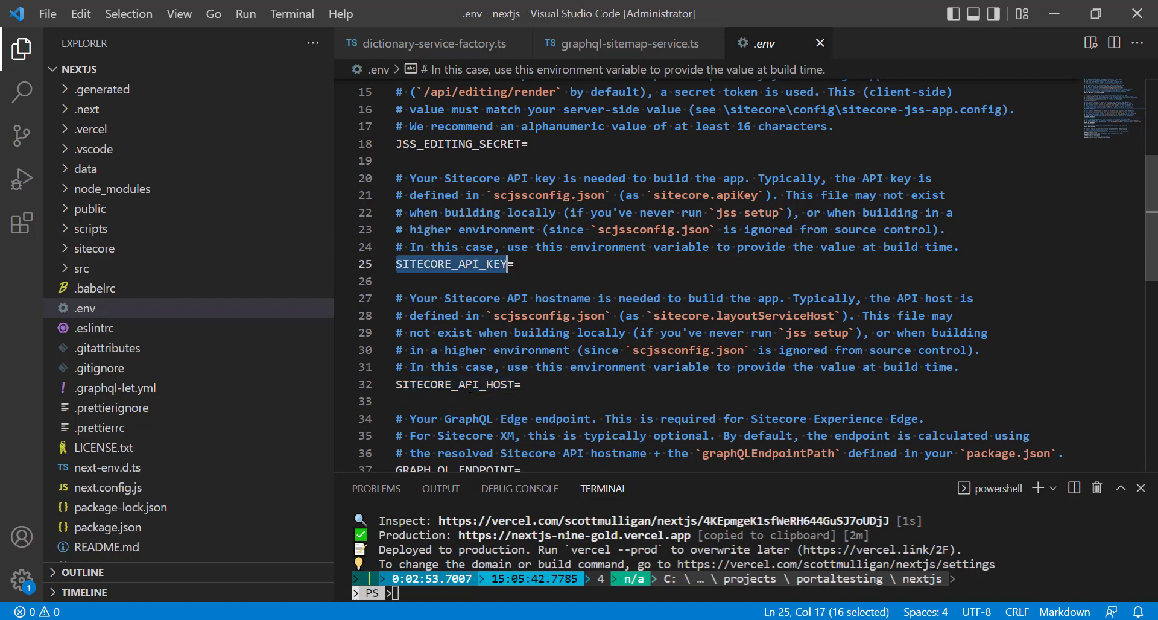
scroll(257, 392, "down", 2)
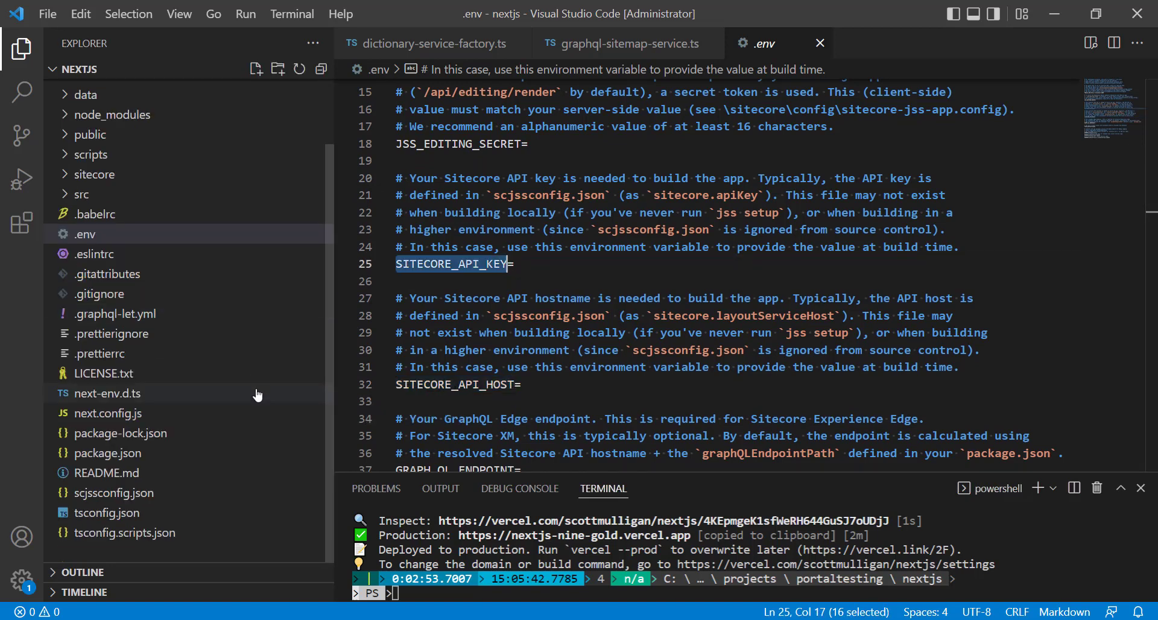
left_click(114, 493)
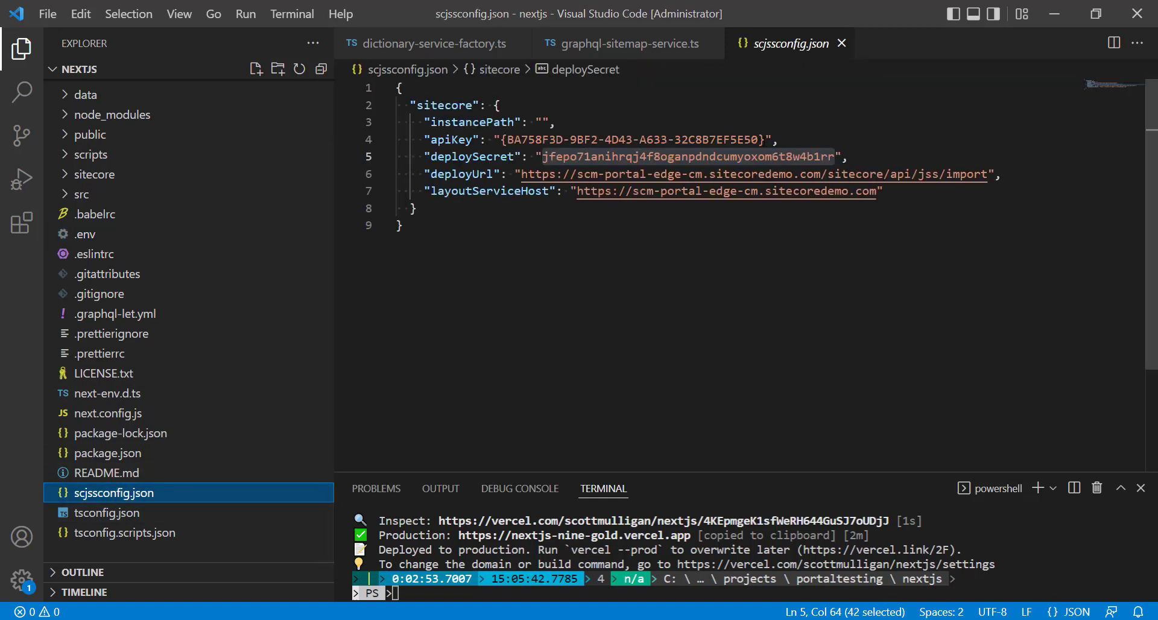
left_click_drag(765, 139, 503, 140)
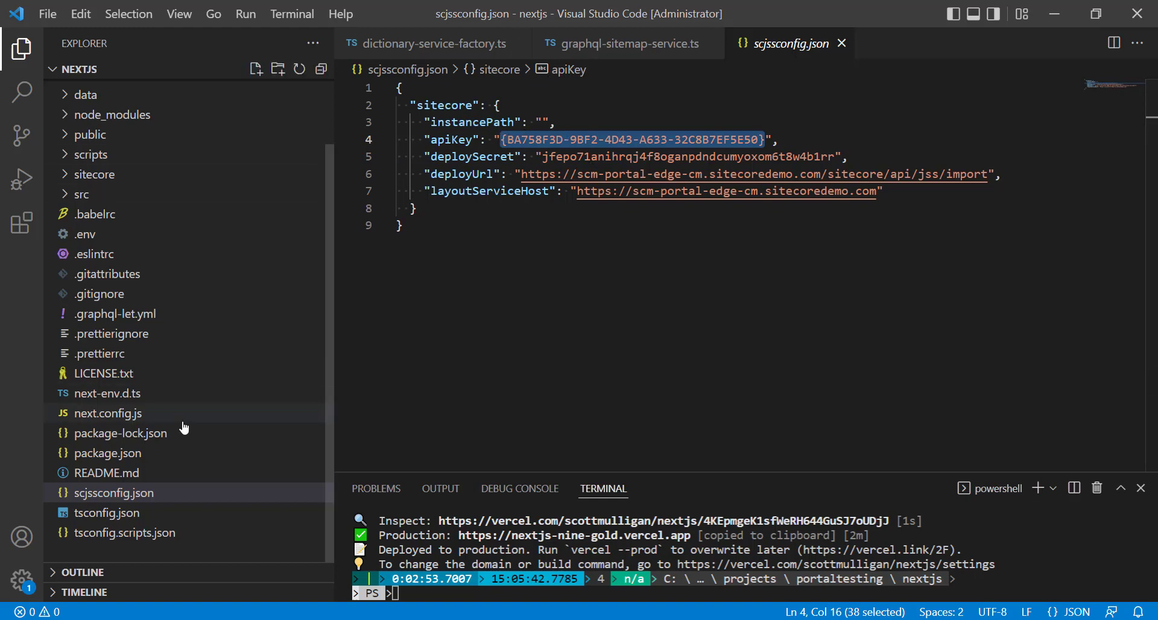
left_click(92, 235)
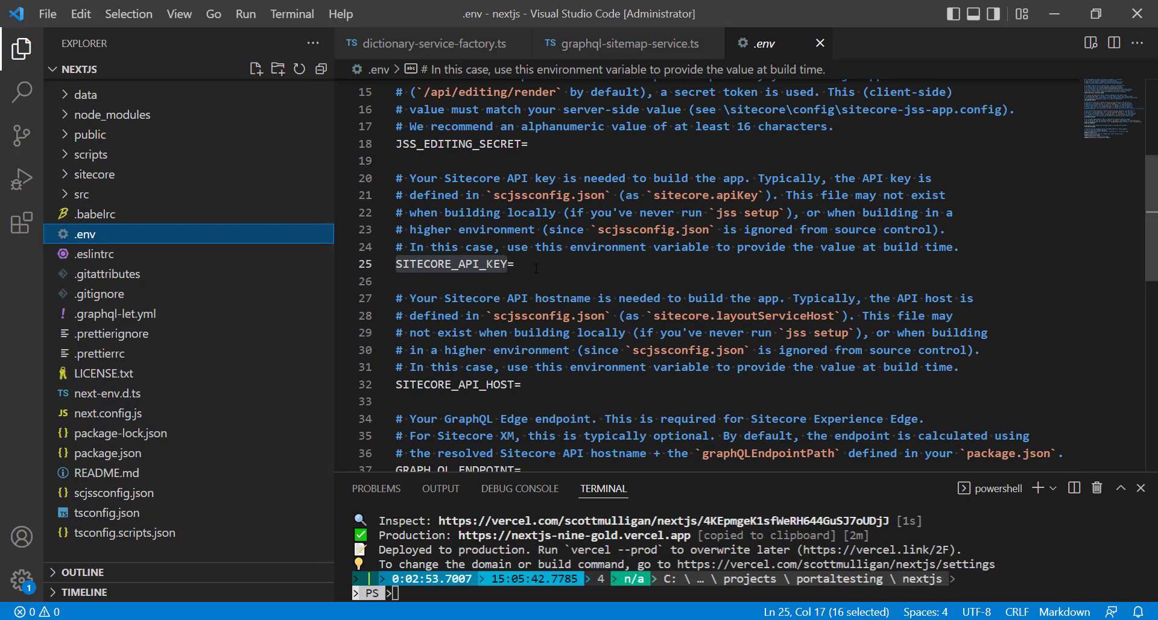
left_click(630, 260)
key("ctrl+v")
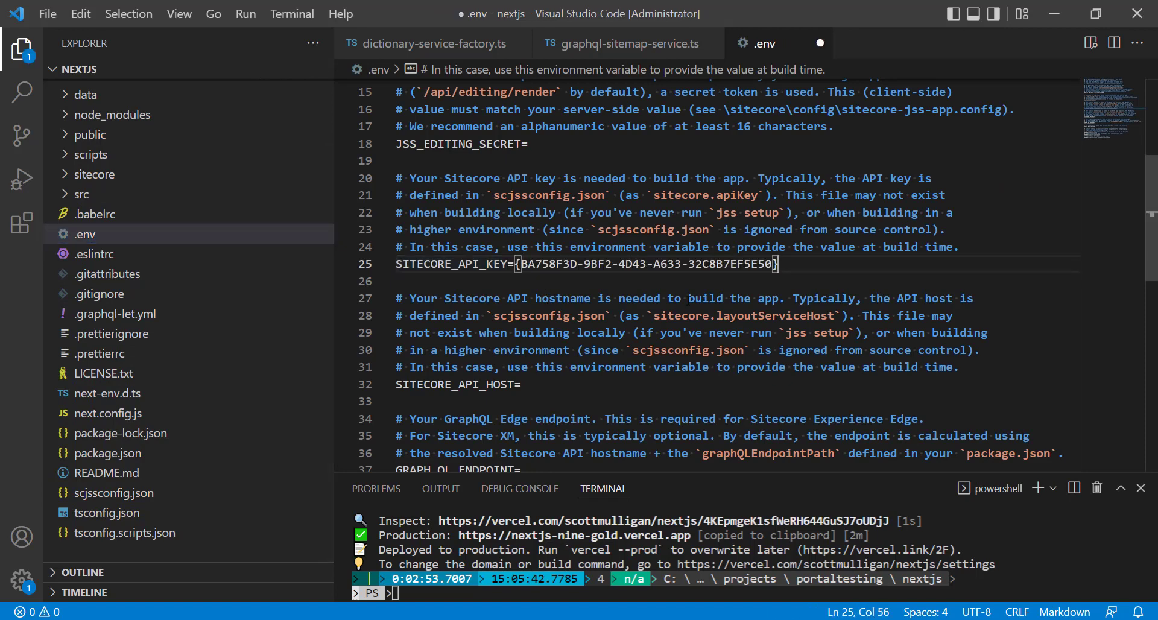
key("ctrl+s")
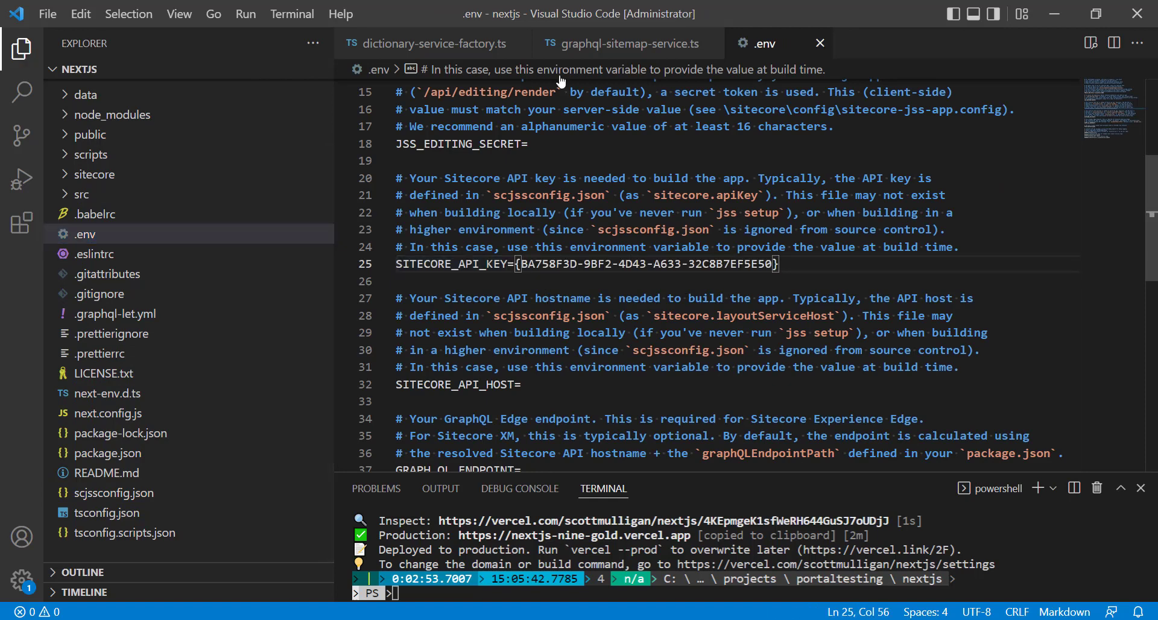
left_click(123, 492)
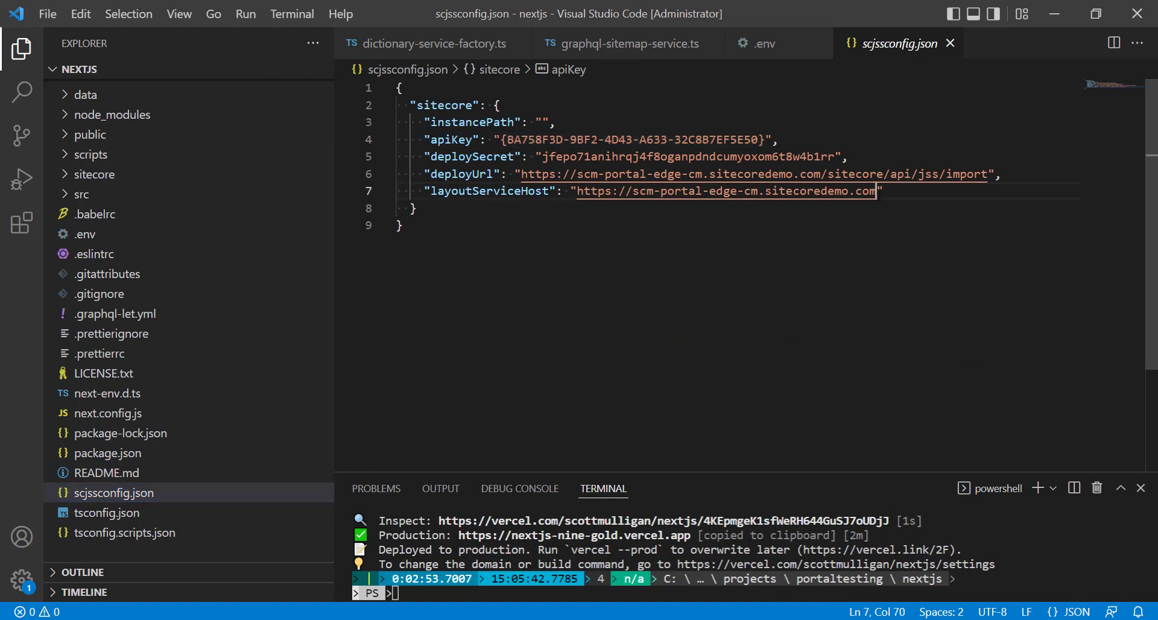
left_click_drag(878, 191, 577, 191)
key("ctrl+c")
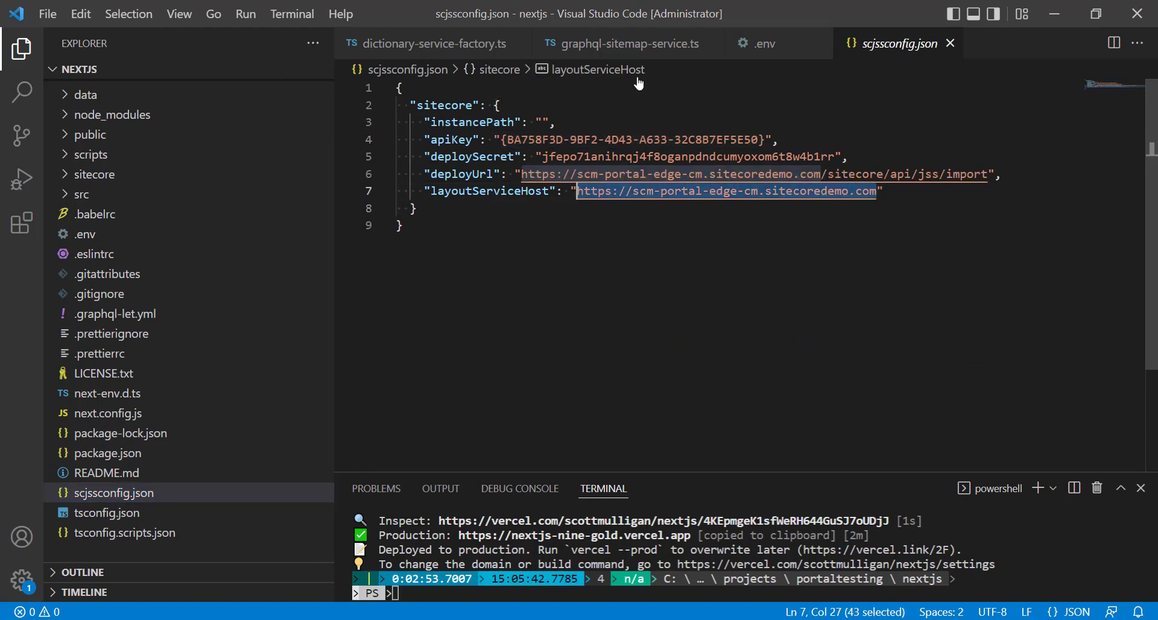
left_click(761, 43)
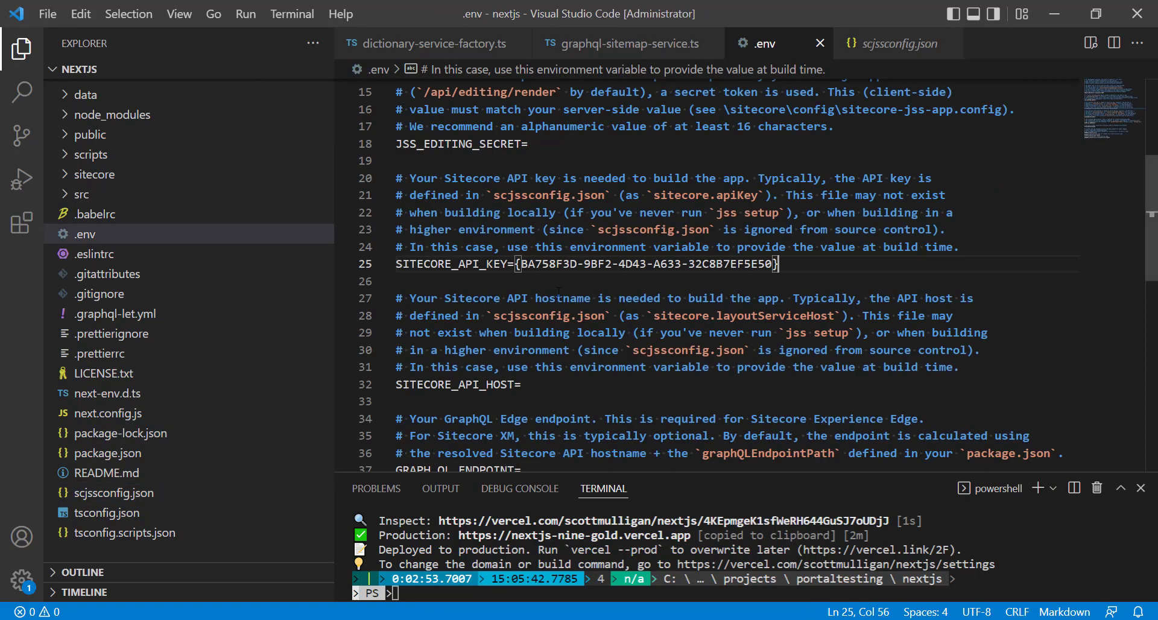
left_click(547, 385)
key("ctrl+v")
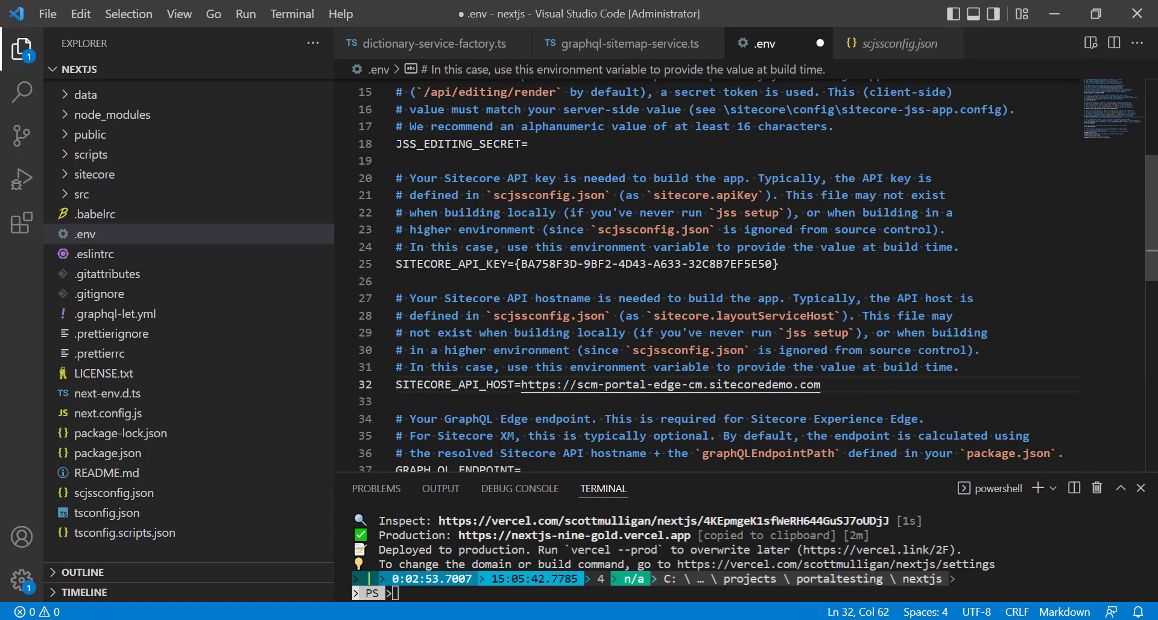
Switch to the browser and copy the JSS editing secret from the scm-portal-edge instance page in the Demo Portal.
scroll(501, 211, "up", 1)
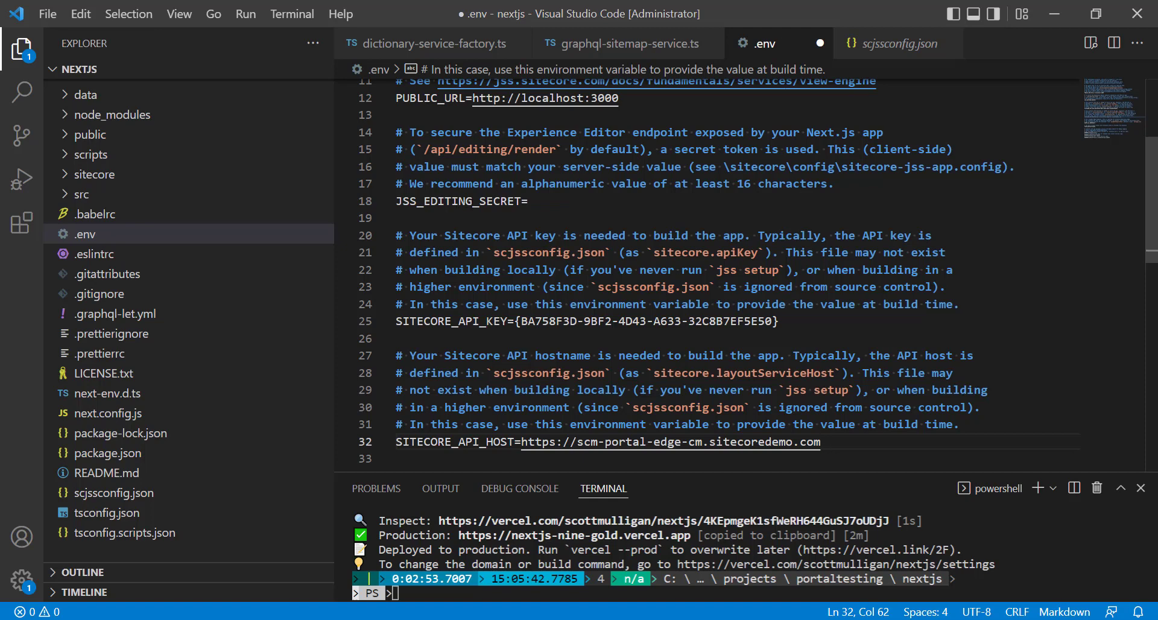
left_click(1052, 14)
left_click(184, 9)
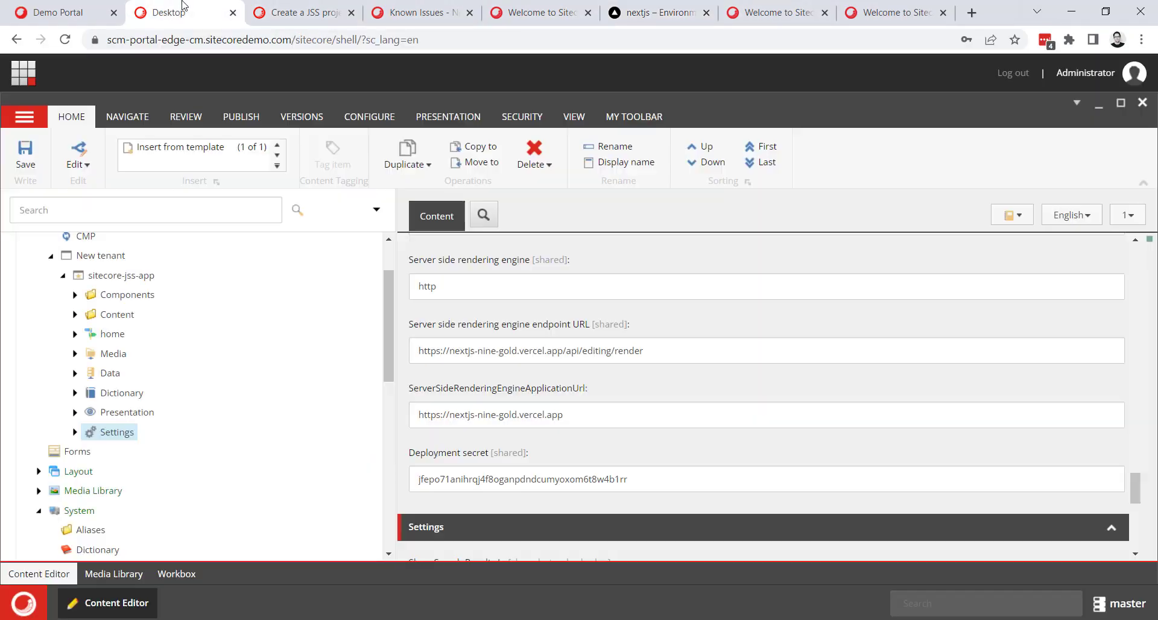
left_click(290, 7)
left_click(60, 12)
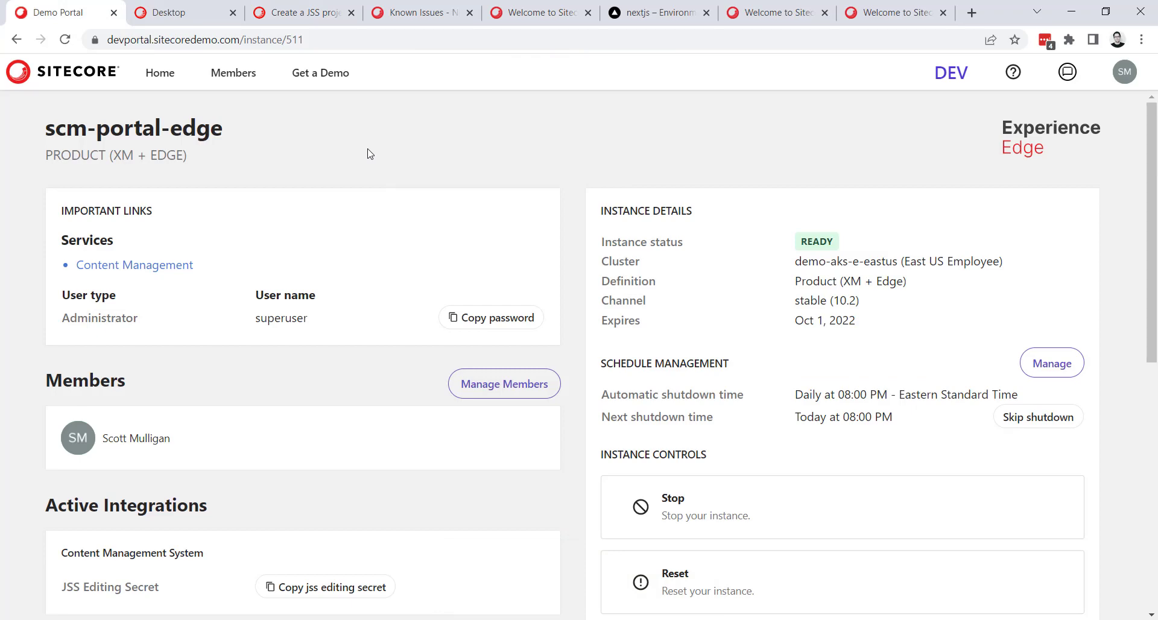
scroll(248, 435, "down", 1)
scroll(108, 141, "up", 1)
scroll(250, 153, "down", 2)
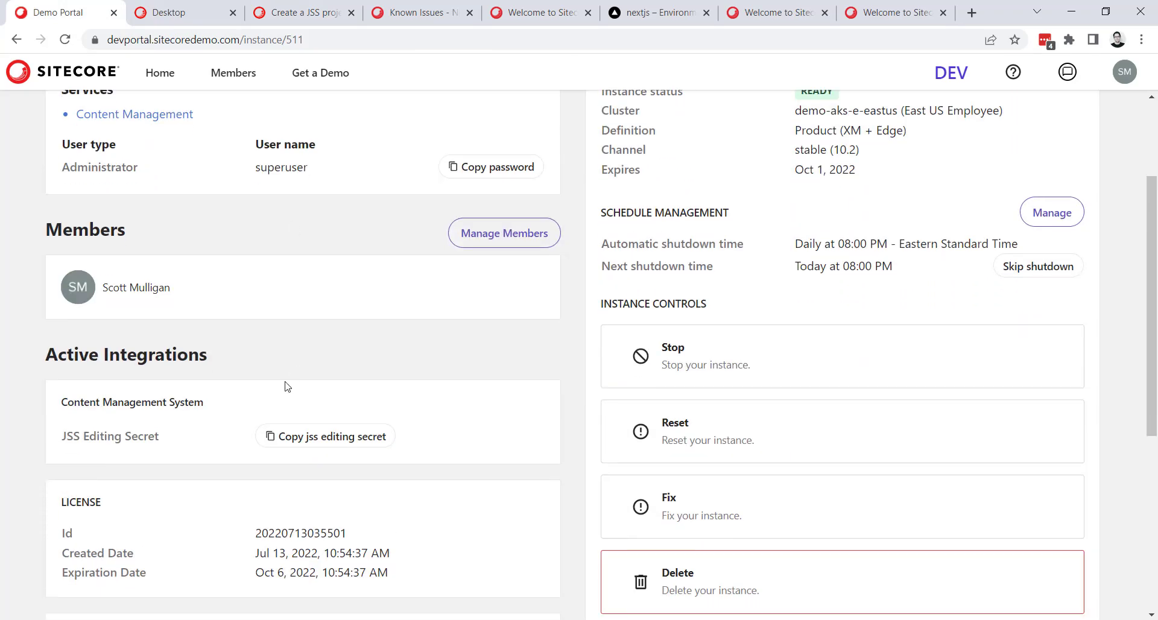
left_click(324, 445)
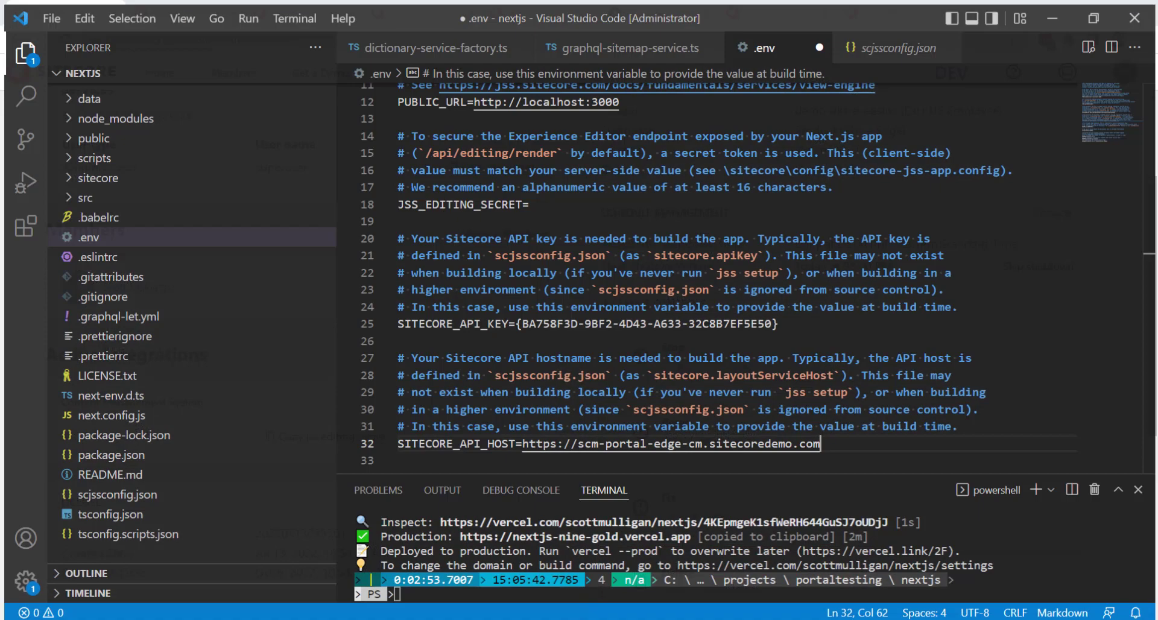
Paste the copied editing secret into JSS_EDITING_SECRET in the .env file in Visual Studio Code and save it.
left_click(593, 203)
key("ctrl+v")
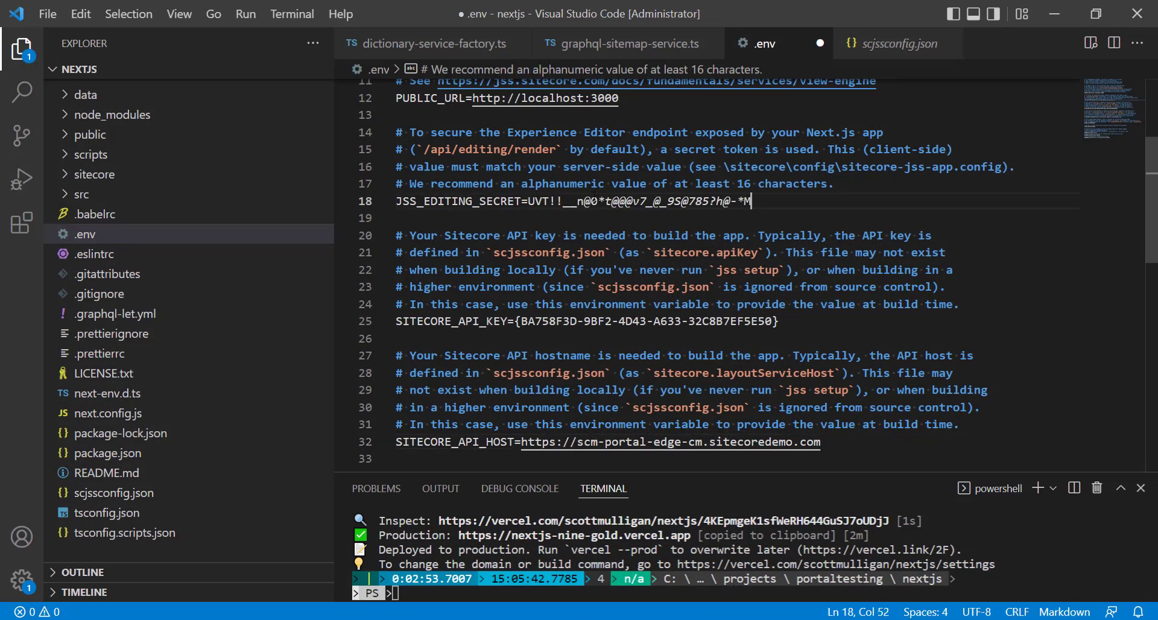
key("ctrl+s")
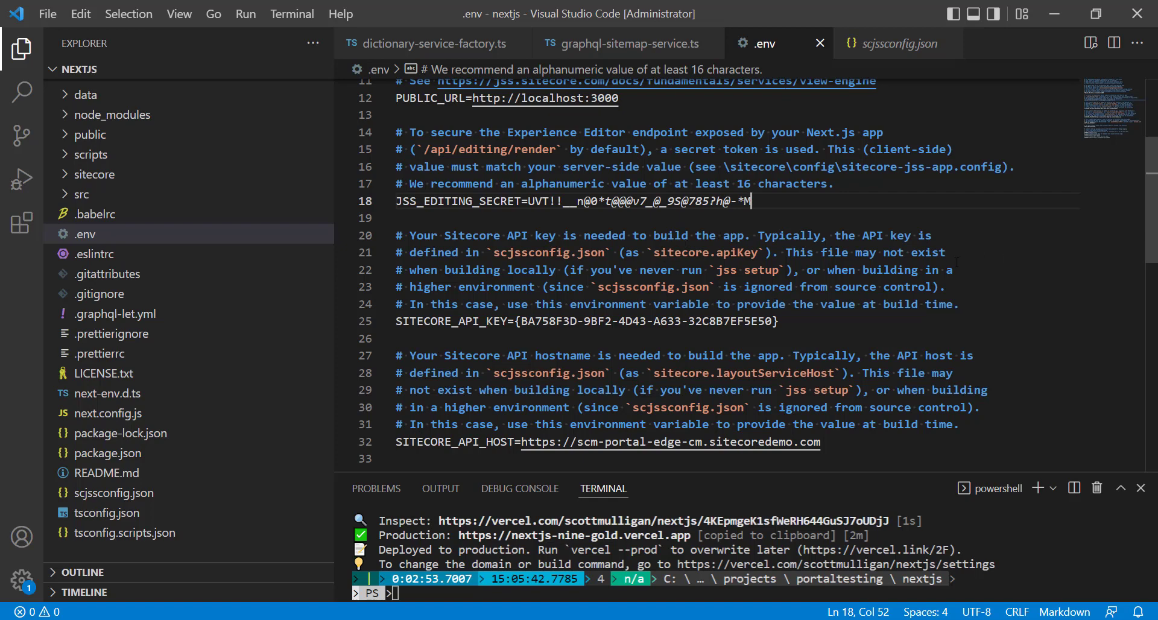
Enlarge the integrated terminal area below the .env editor.
scroll(935, 271, "down", 1)
left_click(1043, 270)
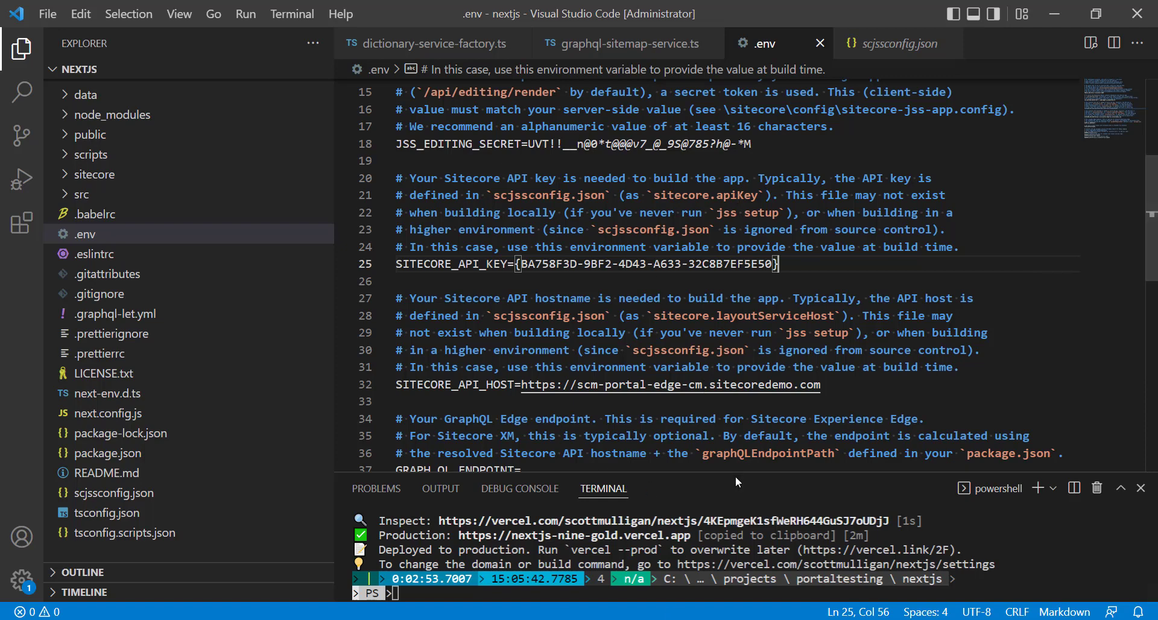
left_click_drag(737, 474, 717, 260)
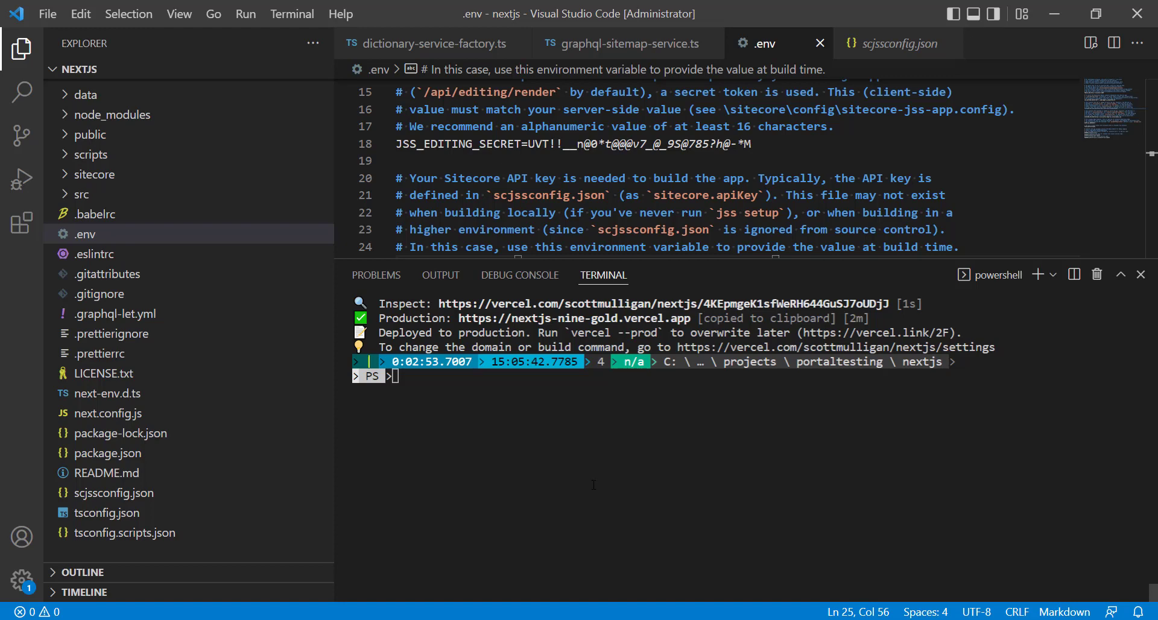
type("vercel")
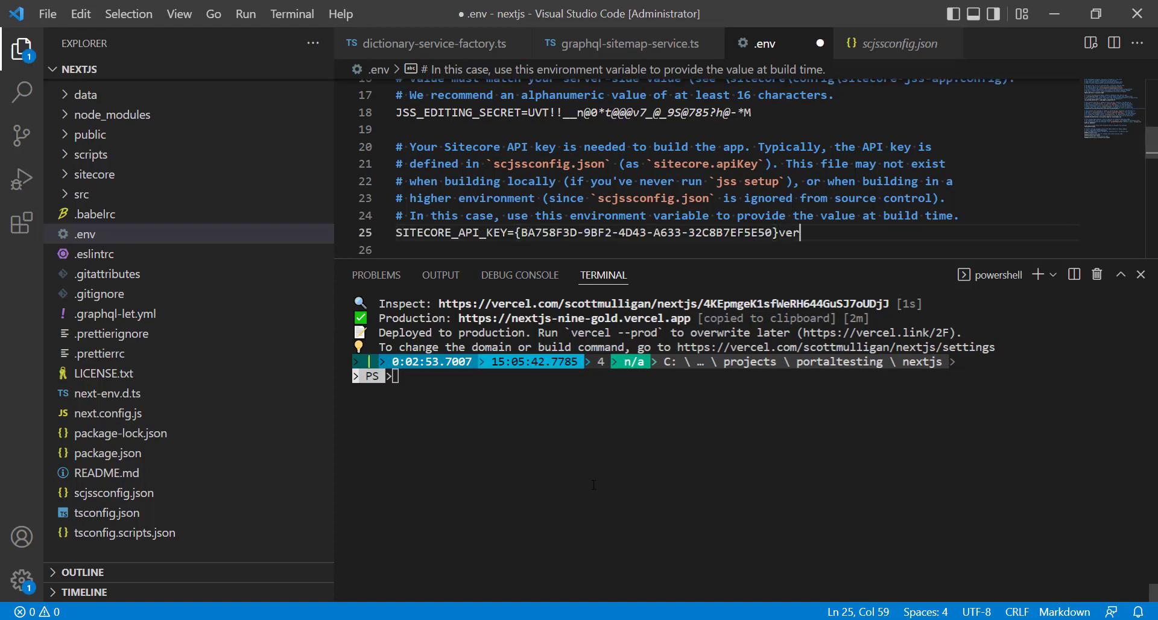
key("BackSpace")
key("BackSpace")
key("BackSpace")
key("BackSpace")
key("BackSpace")
key("BackSpace")
key("ctrl+s")
Redeploy the app to production by running vercel --prod in the terminal.
left_click(682, 445)
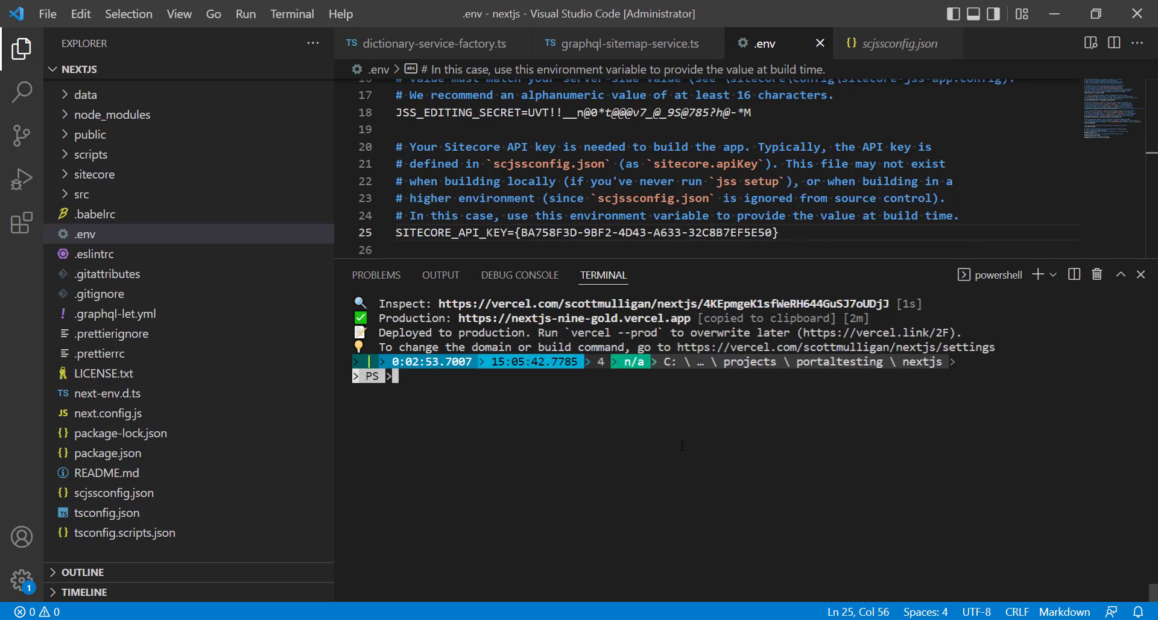
type("vercel --prod")
key("Return")
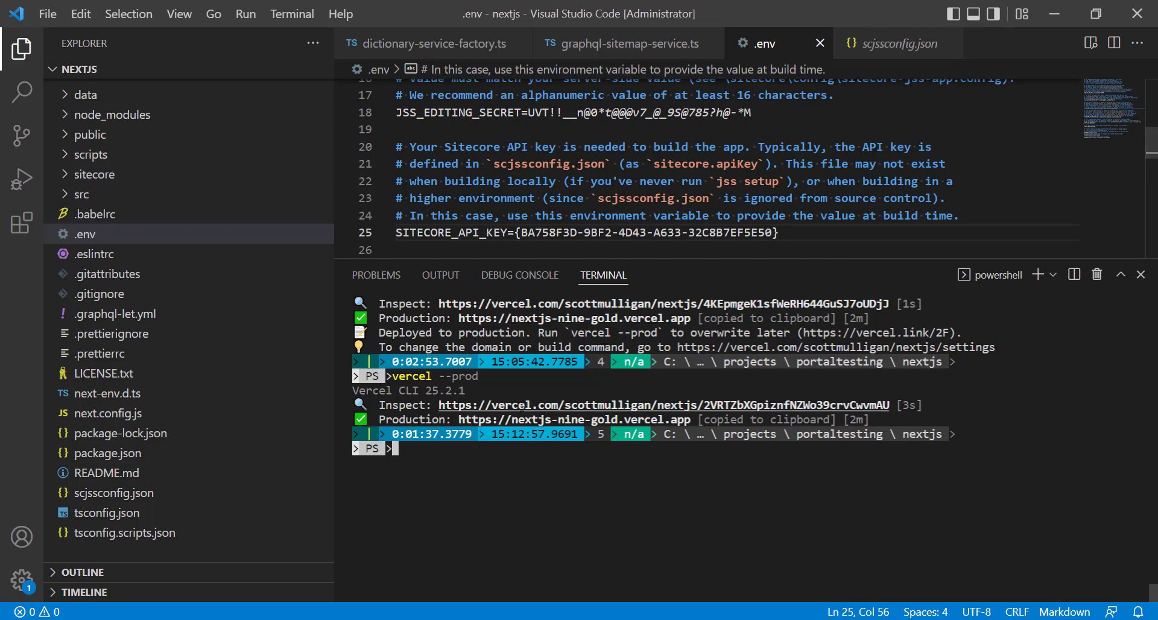
Switch to the browser and open the overview of the nextjs project in Vercel.
left_click(1052, 14)
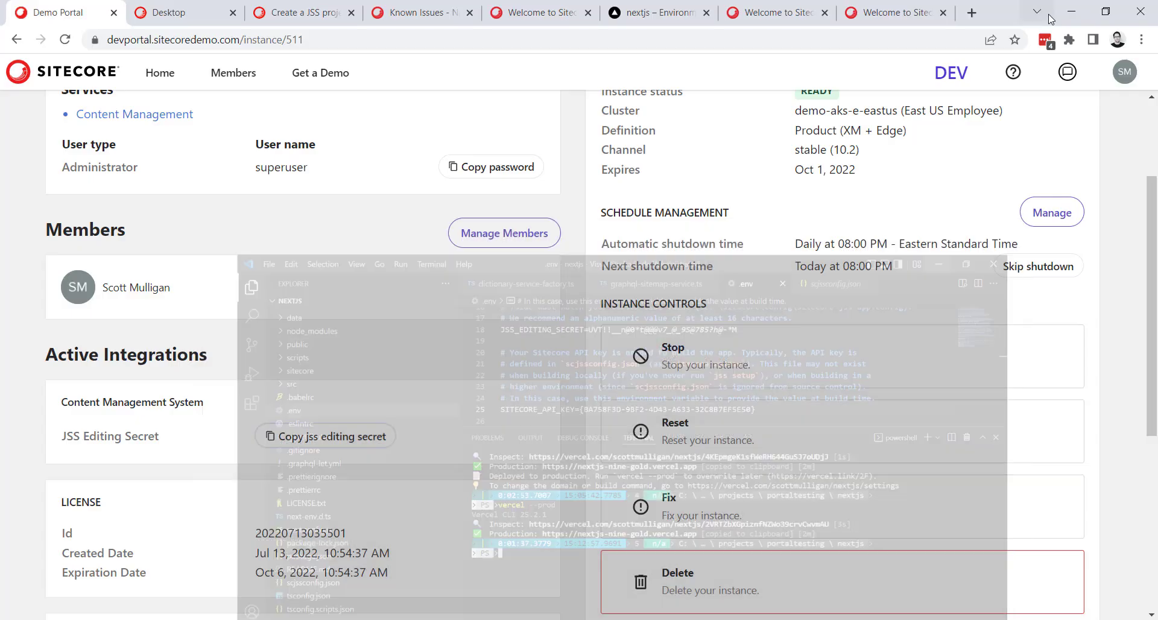
left_click(662, 7)
scroll(292, 412, "up", 5)
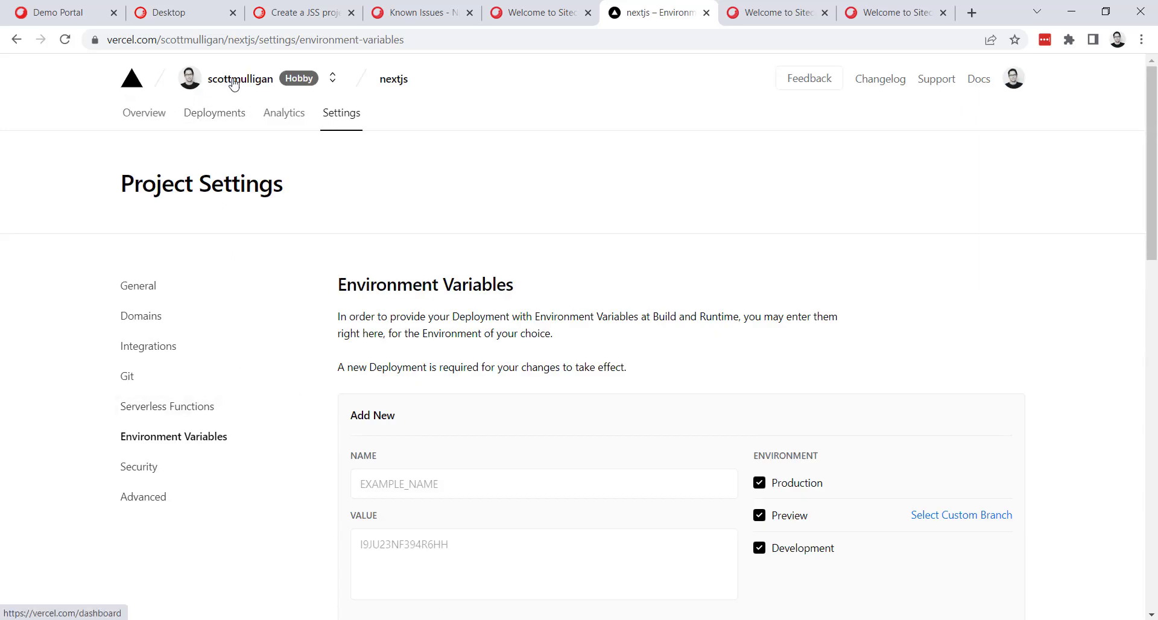
left_click(406, 88)
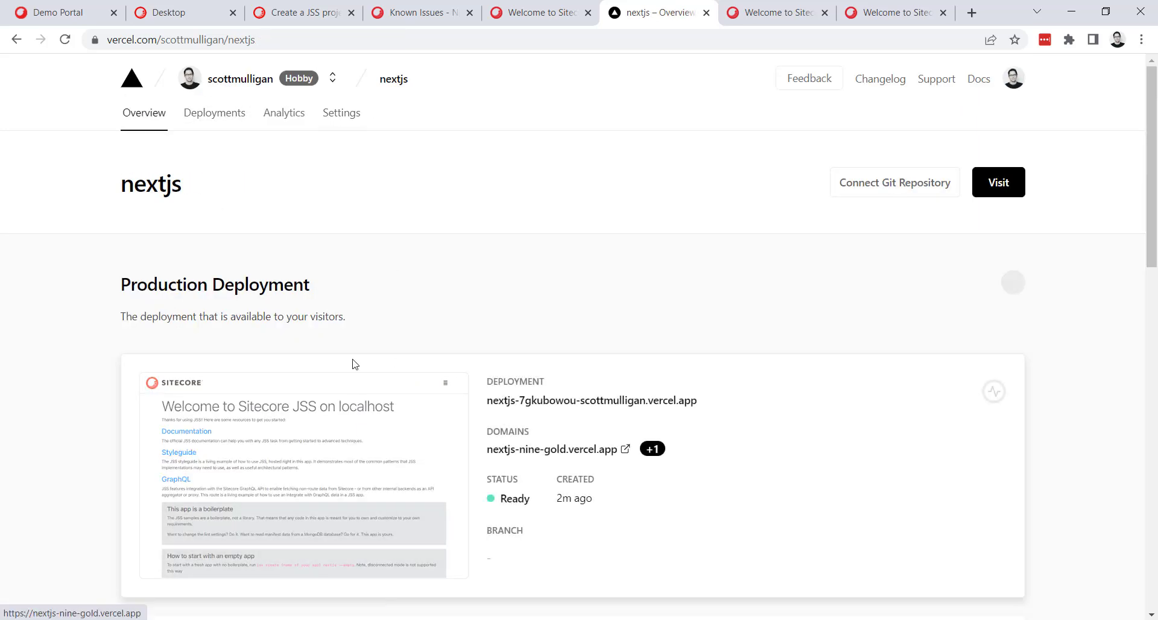
Open the production deployment site, check its welcome heading and close the site.
scroll(459, 418, "down", 3)
left_click(390, 310)
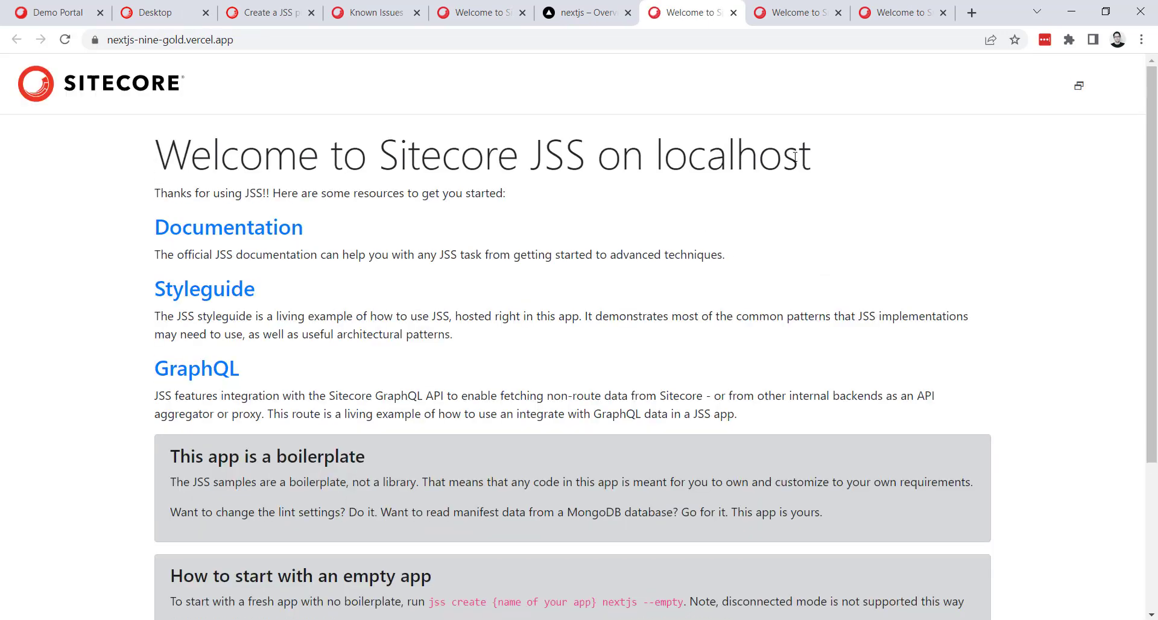
left_click_drag(798, 156, 155, 155)
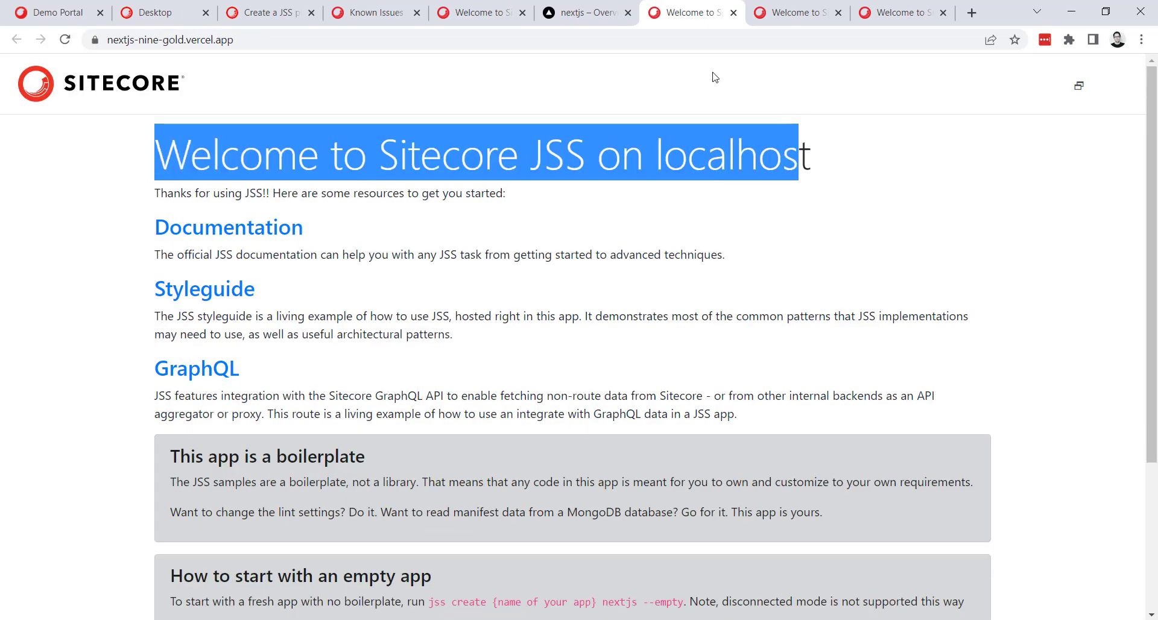
left_click(733, 13)
Open the home item of sitecore-jss-app in the Experience Editor from the Sitecore Content Editor.
left_click(164, 19)
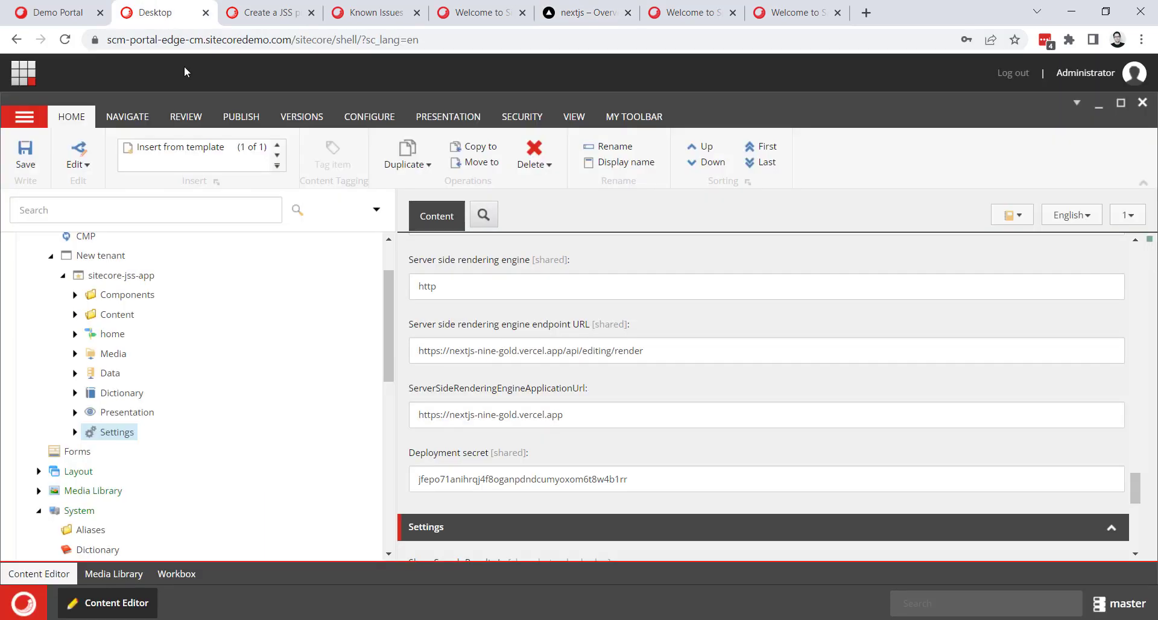
left_click(111, 335)
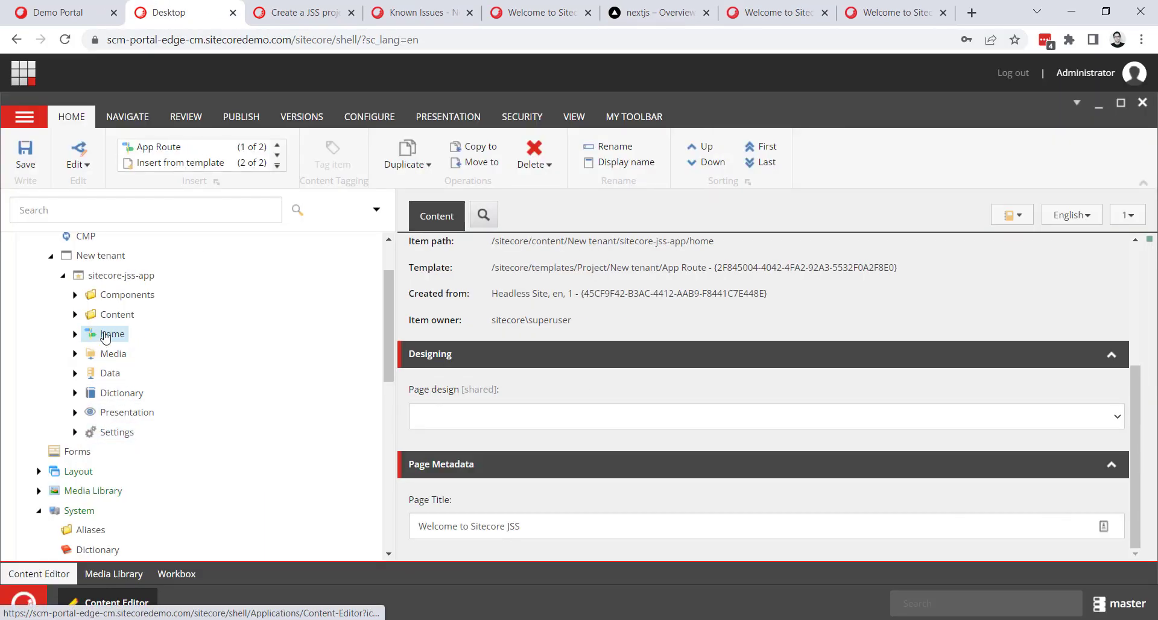
right_click(107, 333)
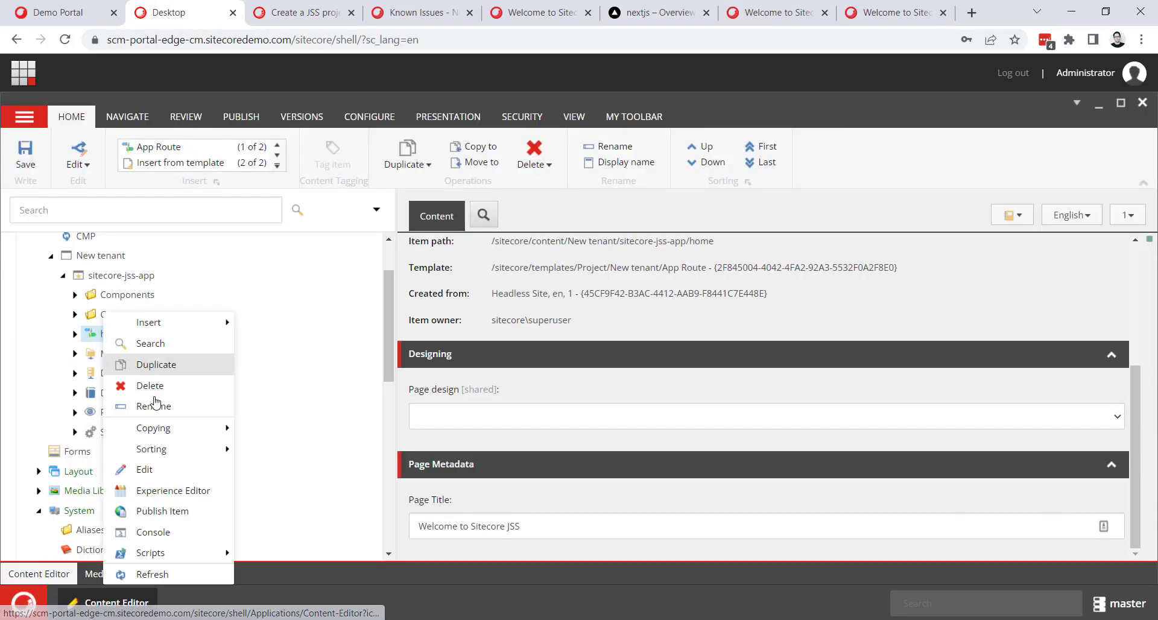
left_click(172, 500)
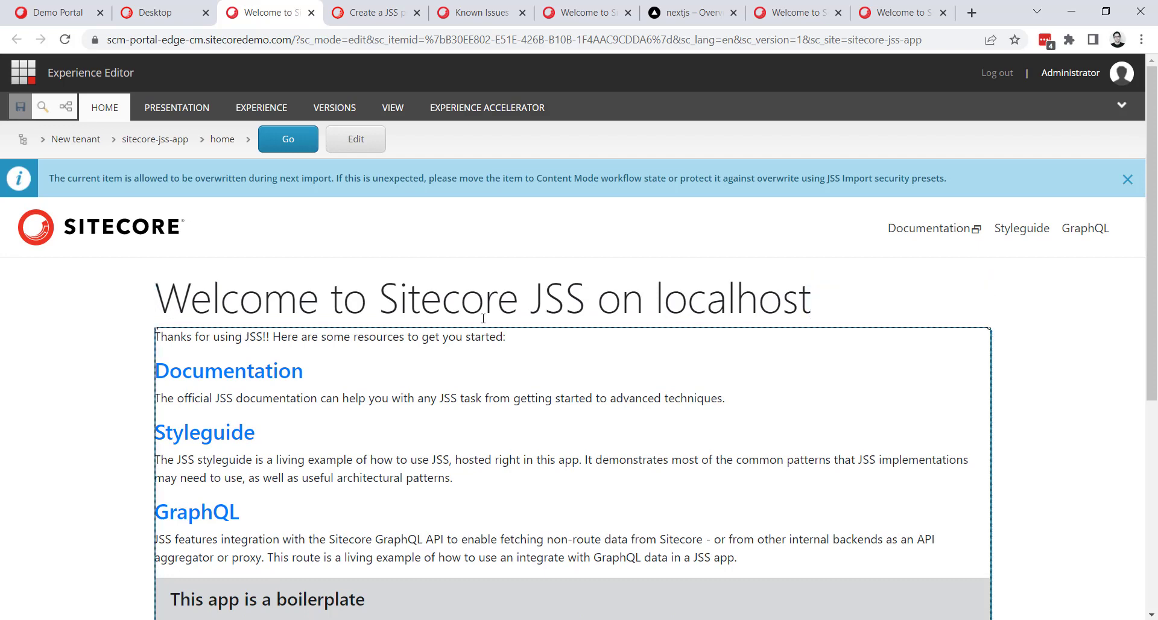
Replace "localhost" with "Vercel" in the home page heading and save the page.
left_click(513, 296)
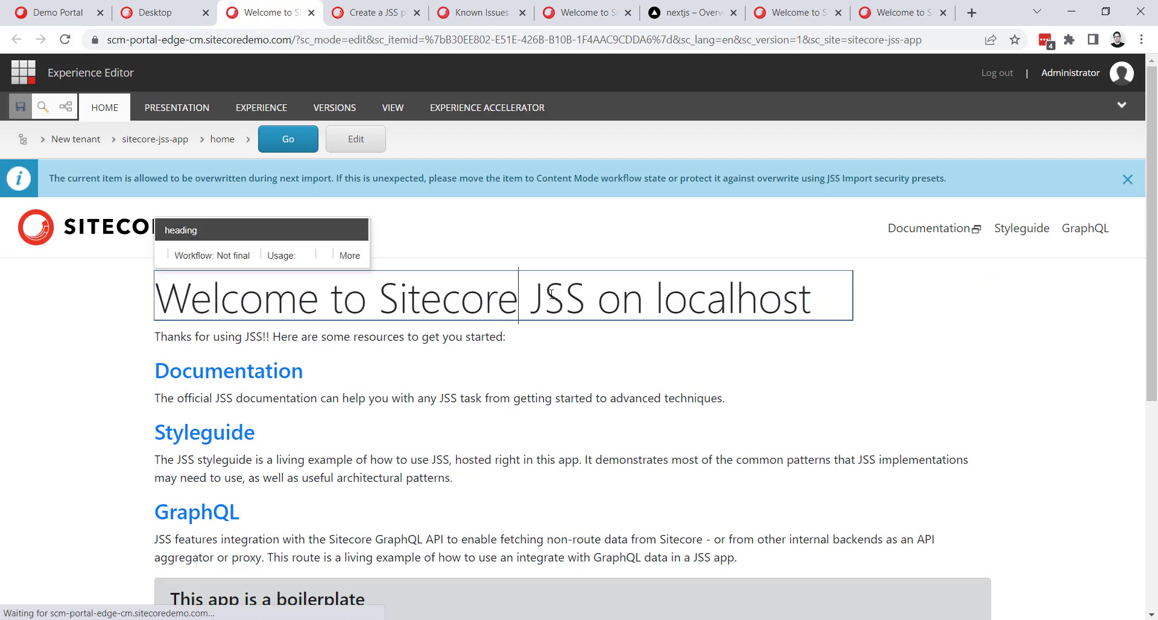
double_click(733, 299)
type("Vercel")
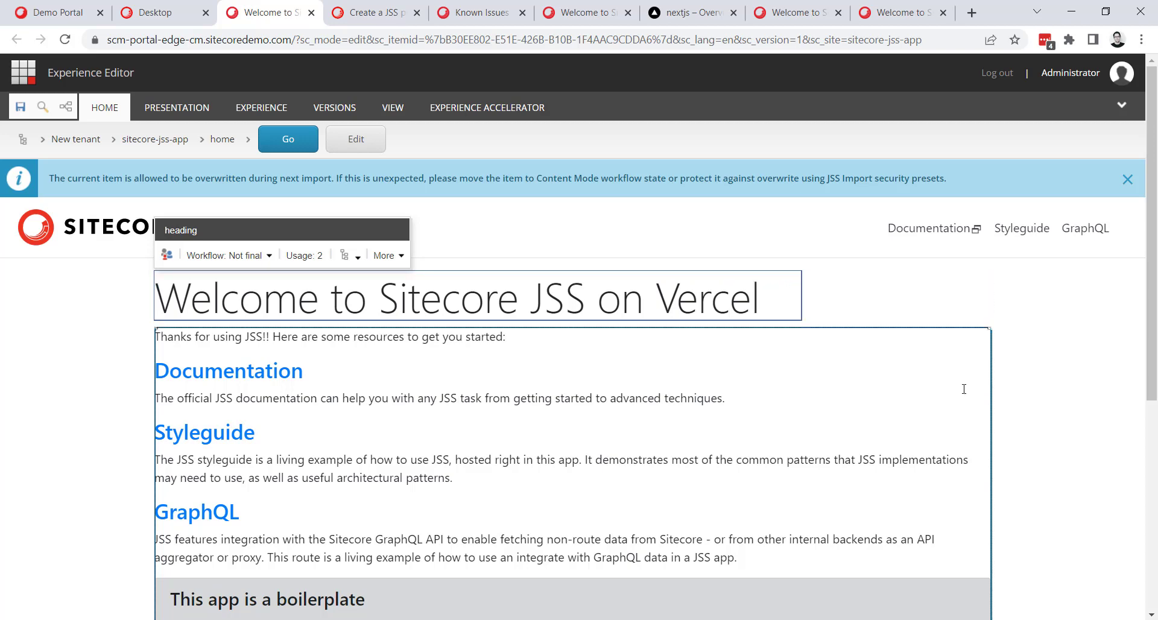
left_click(16, 109)
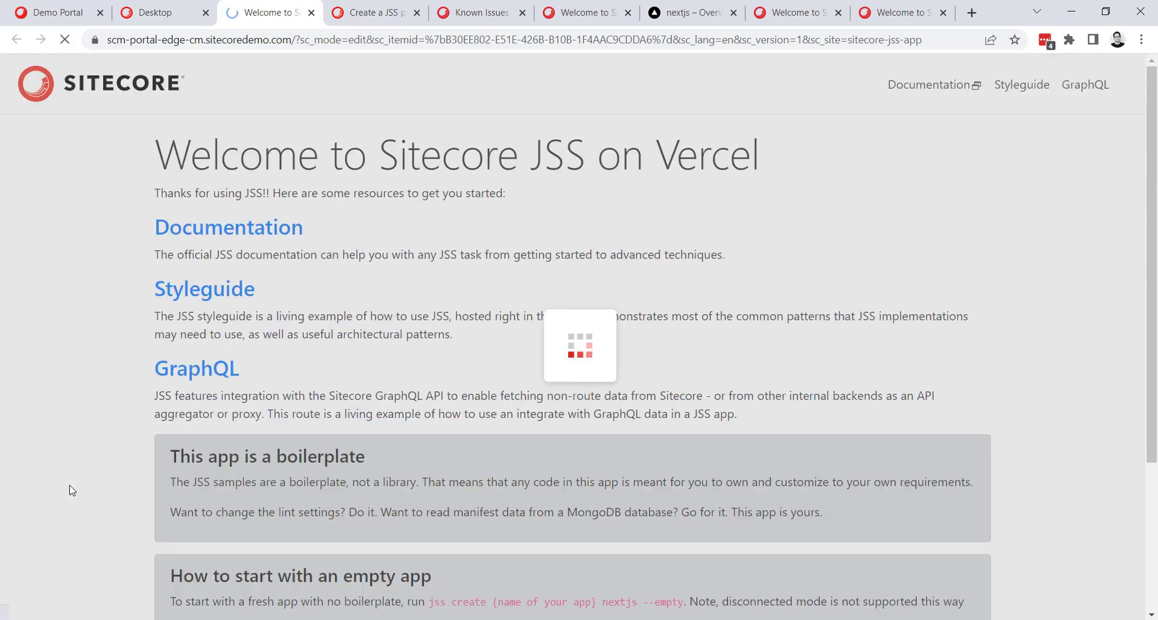
Return to the Content Editor and check the heading of ContentBlock-1 in the home item's Page Data.
left_click(181, 15)
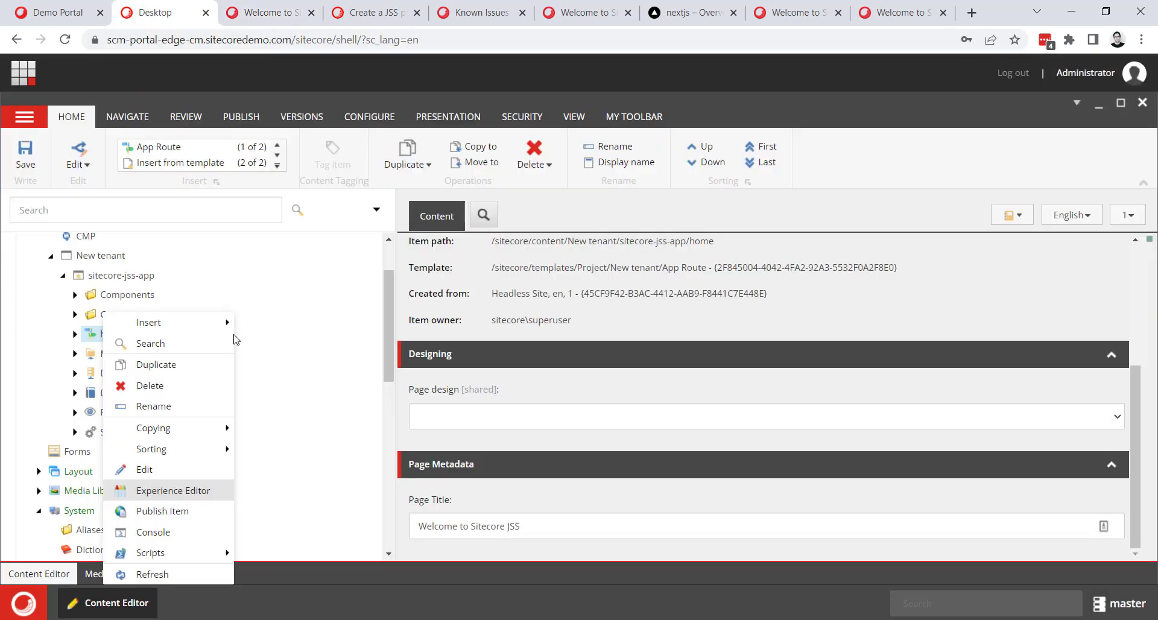
left_click(74, 334)
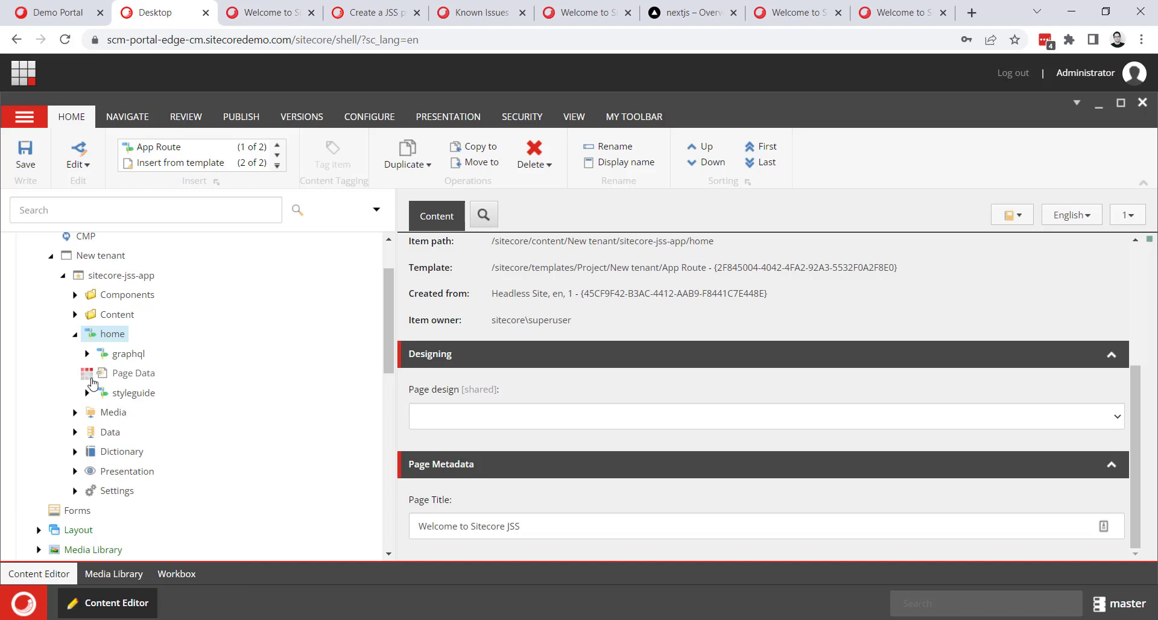
left_click(87, 373)
left_click(124, 395)
left_click_drag(597, 457, 410, 460)
double_click(592, 460)
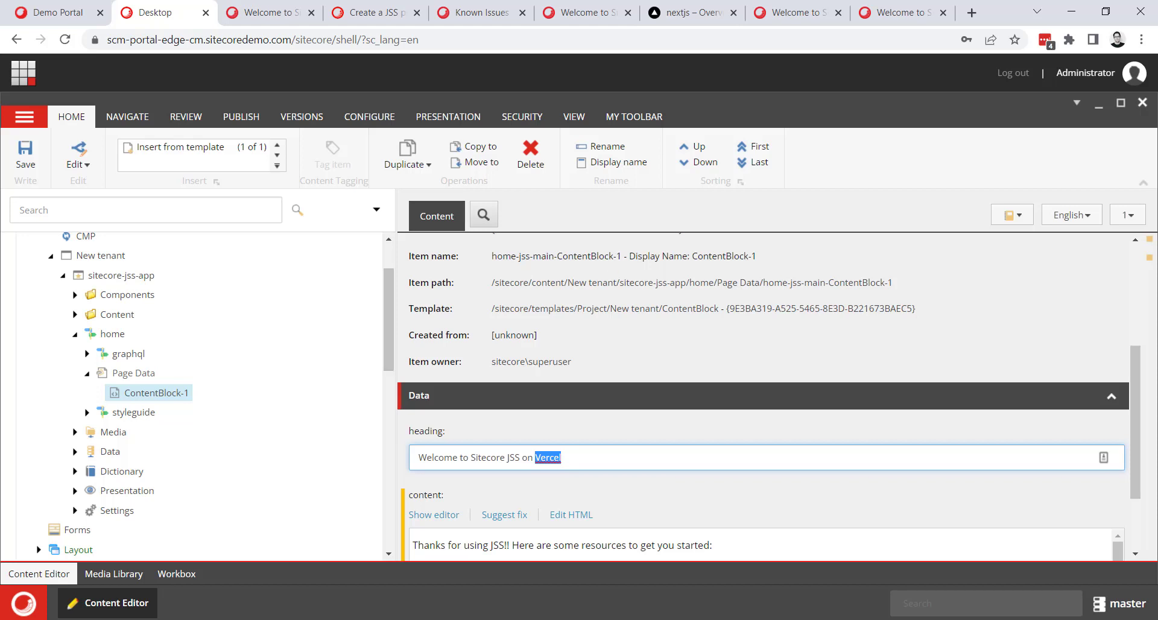
key("alt+Tab")
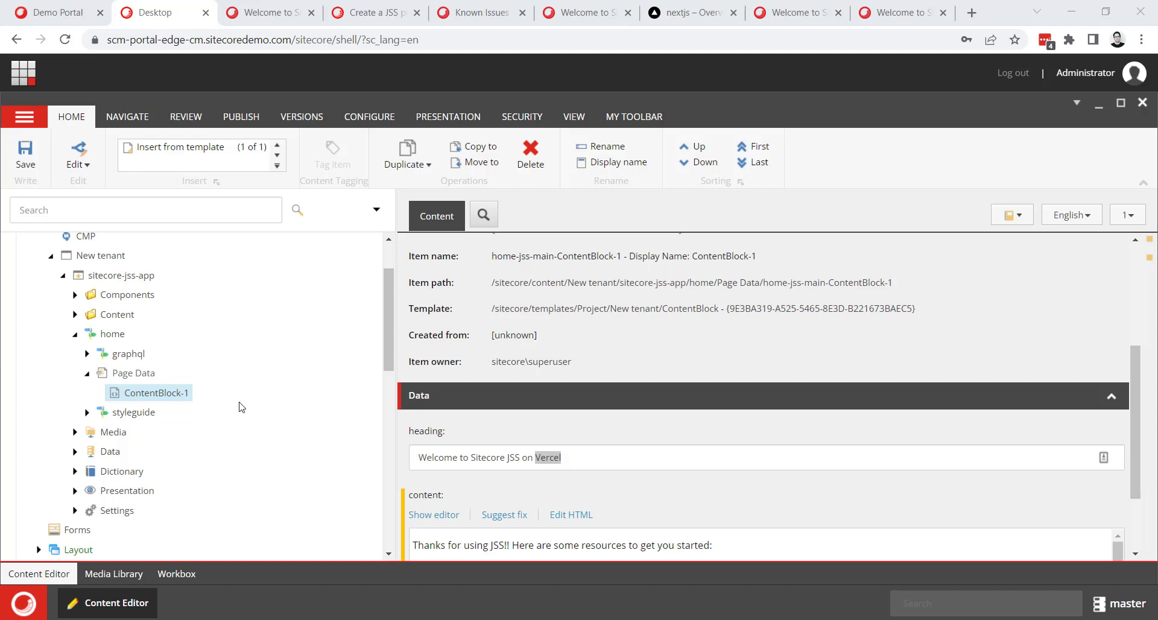
left_click(87, 374)
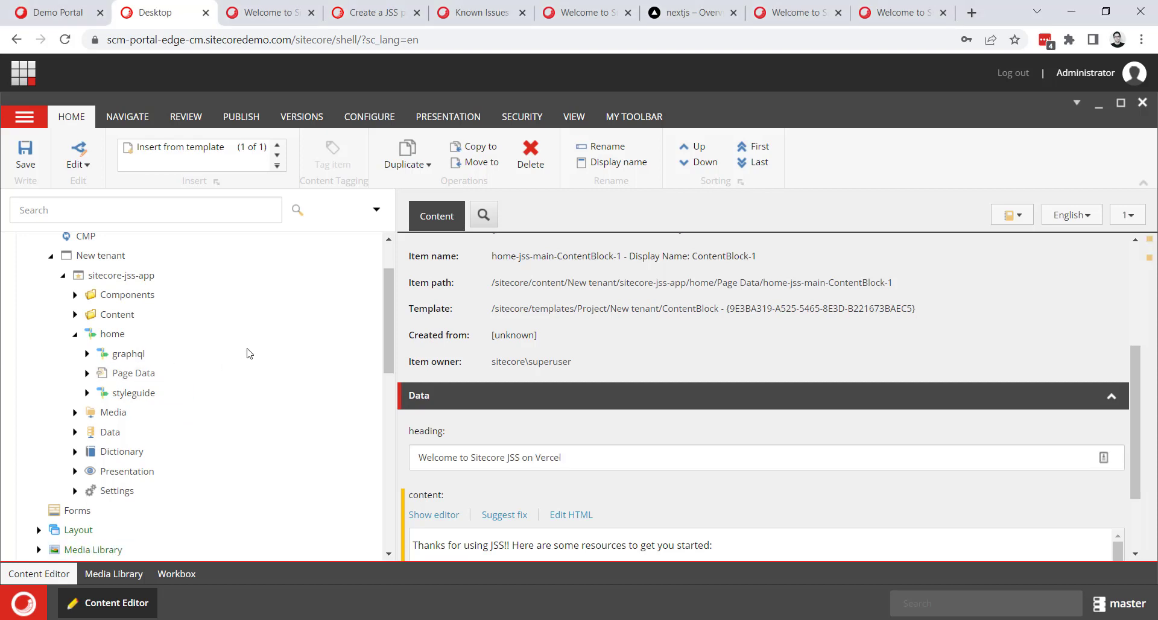
Open the Internet item under Publishing targets in the System section of the content tree.
scroll(247, 353, "down", 4)
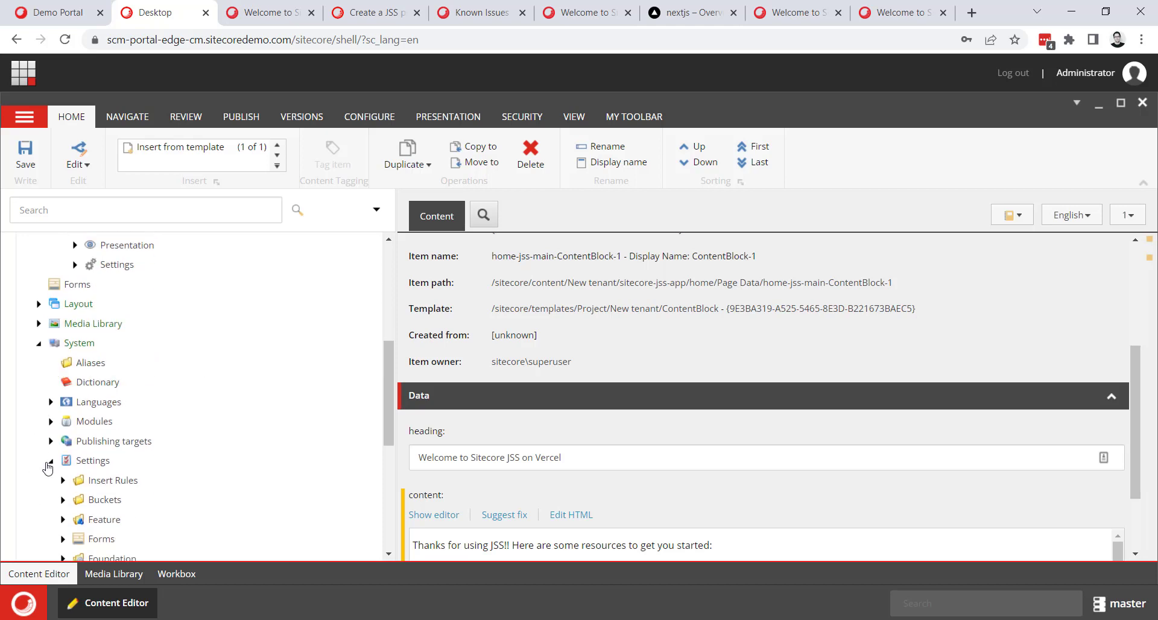
left_click(49, 461)
left_click(51, 441)
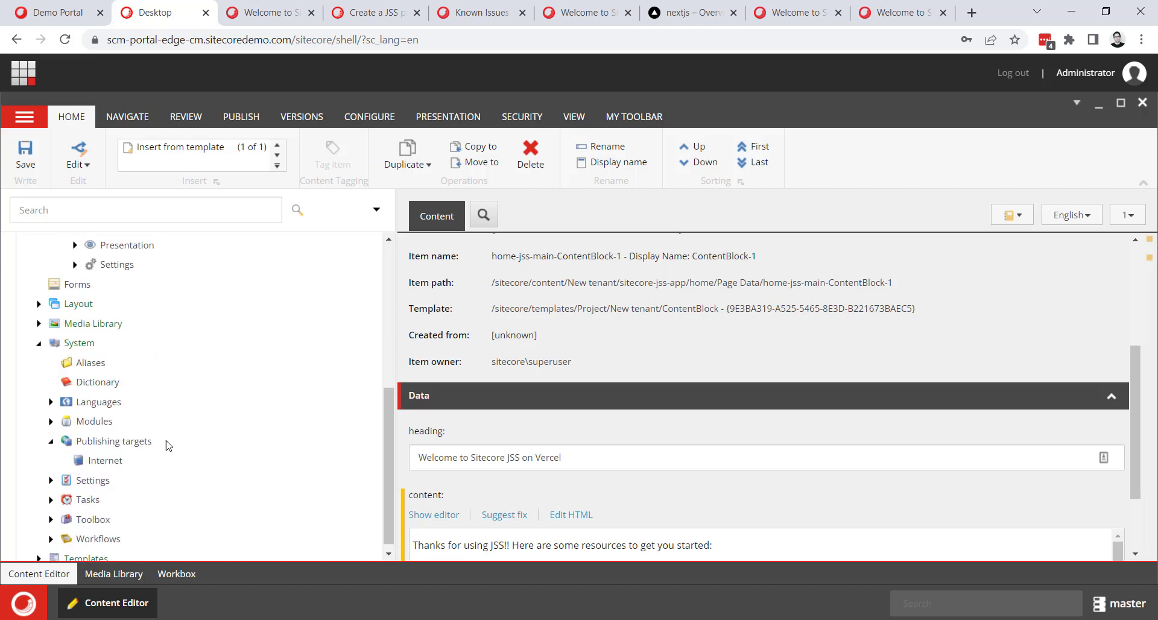
left_click(112, 462)
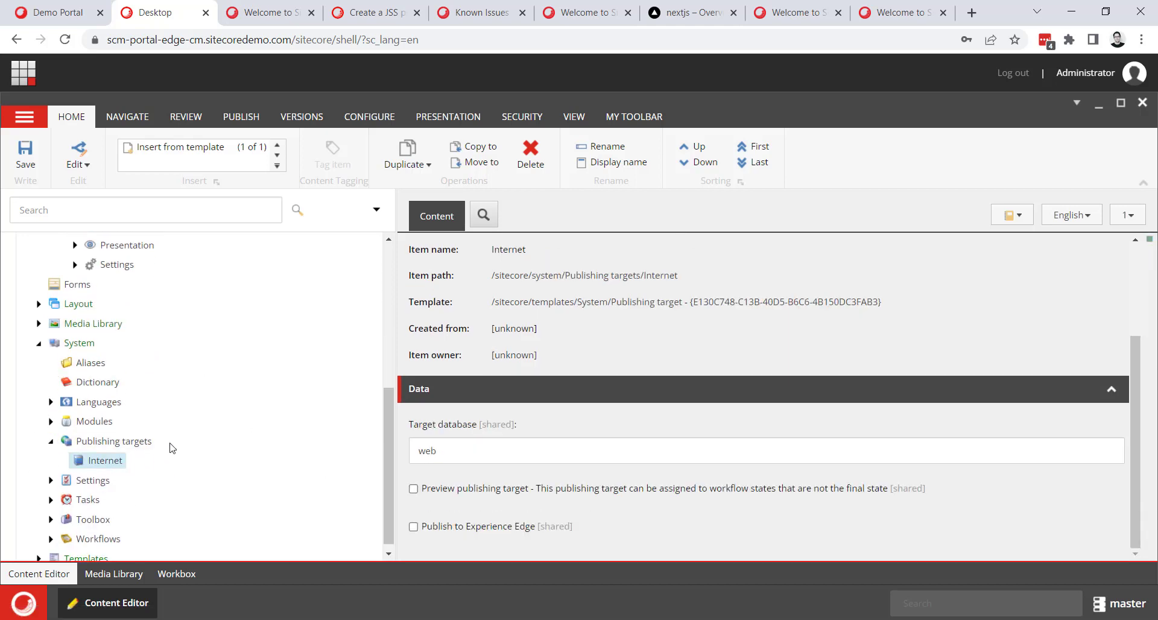
Insert a new publishing target named "experienceedge" under Publishing targets.
right_click(113, 446)
mouse_move(230, 323)
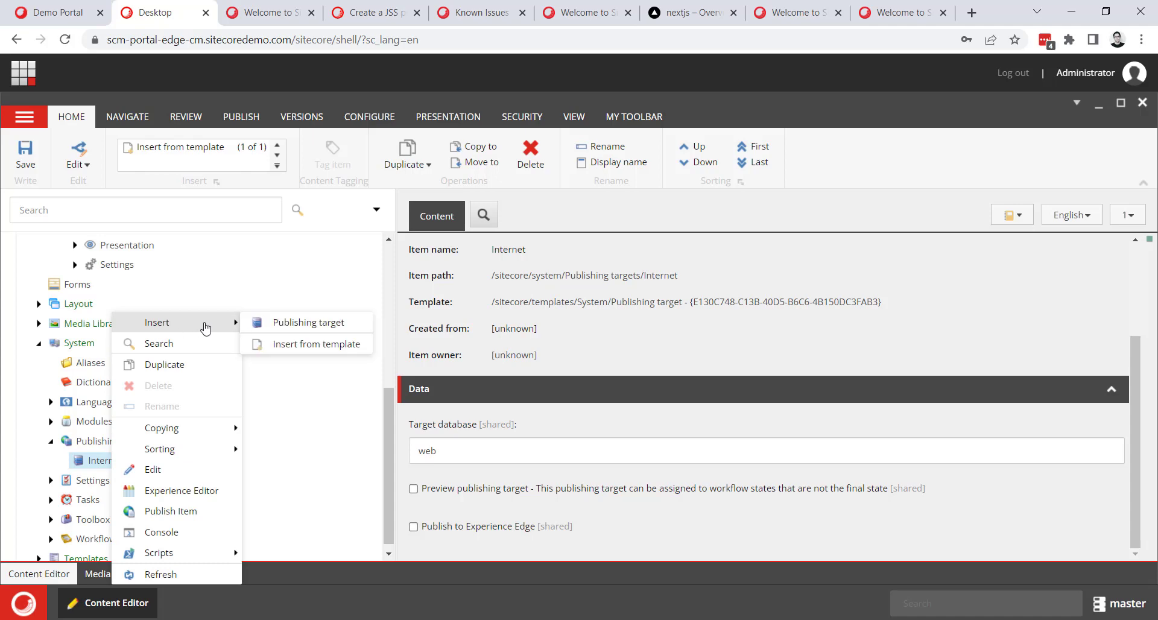
left_click(301, 324)
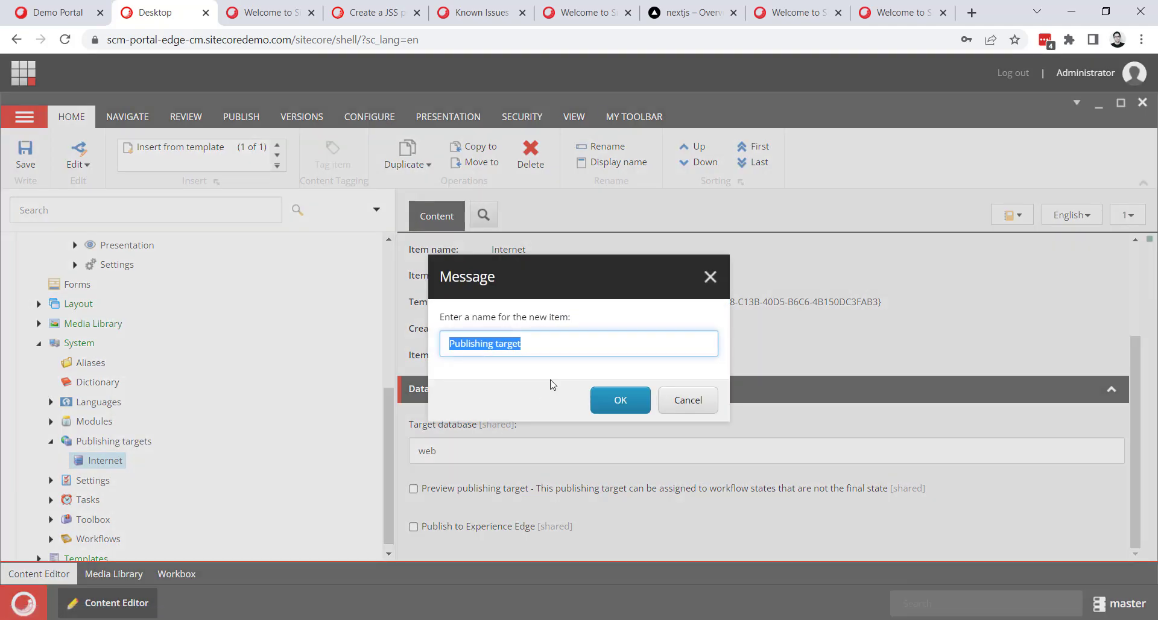
type("e")
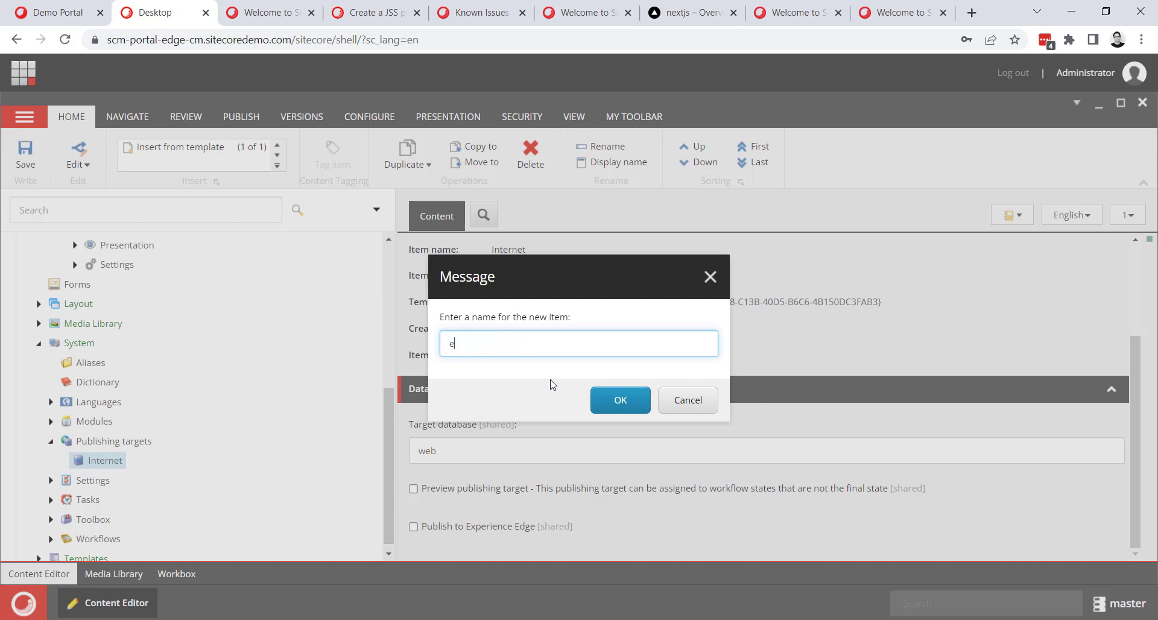
type("xperienceedge")
left_click(621, 408)
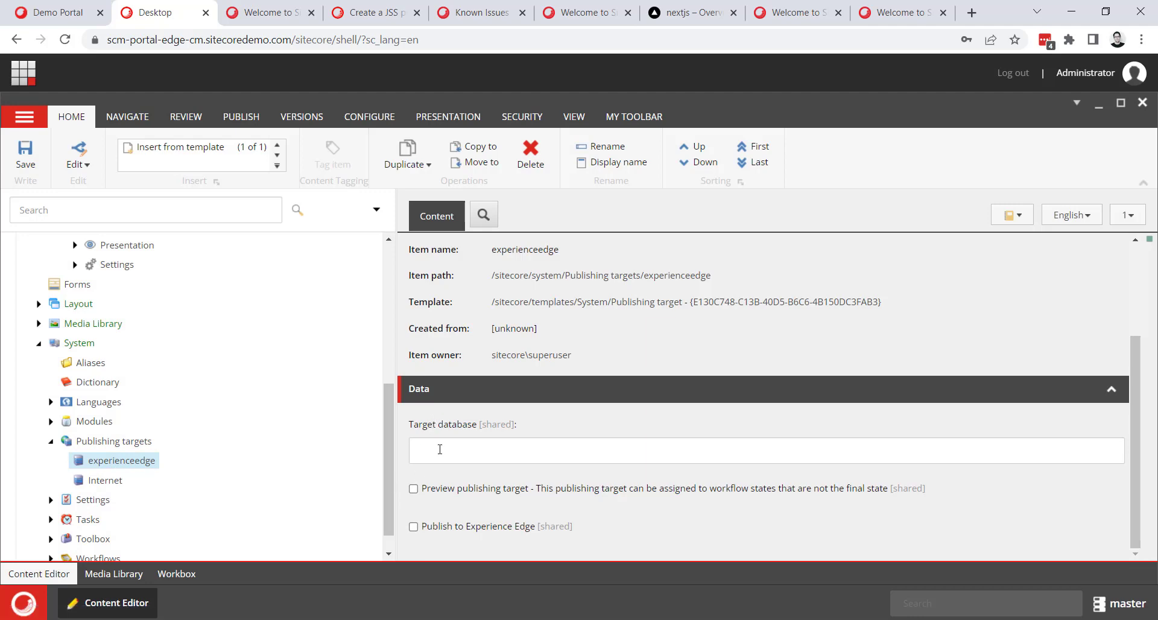
Set the new target's database to "experienceedge", enable Publish to Experience Edge and save the item.
scroll(516, 276, "up", 3)
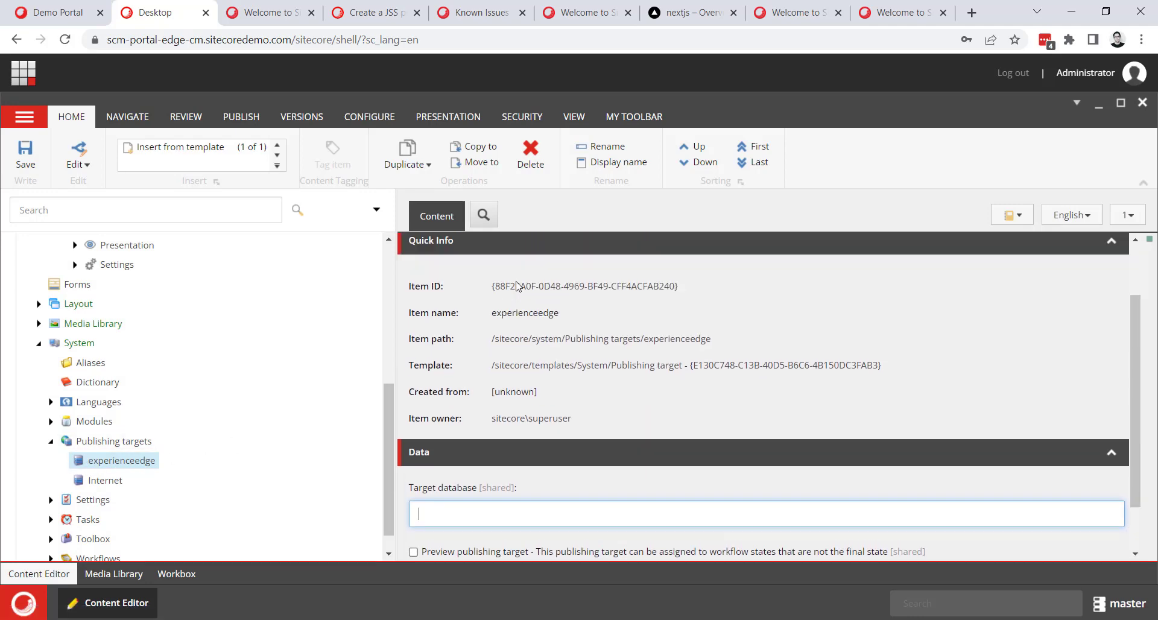
double_click(534, 389)
key("ctrl+c")
scroll(452, 418, "down", 3)
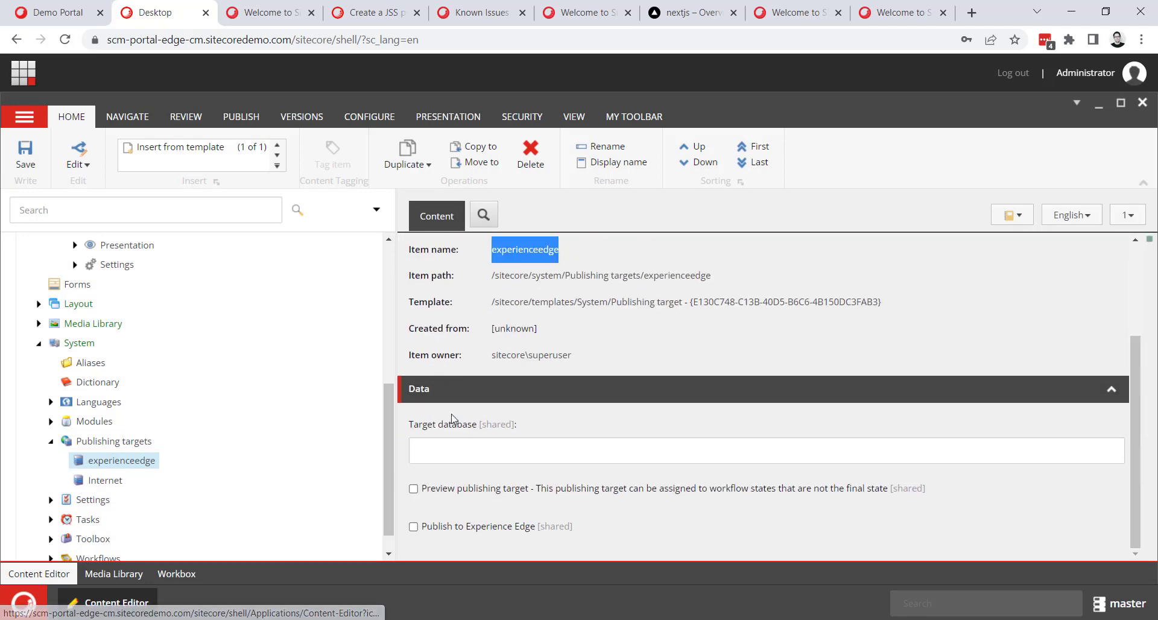
left_click(431, 452)
key("ctrl+v")
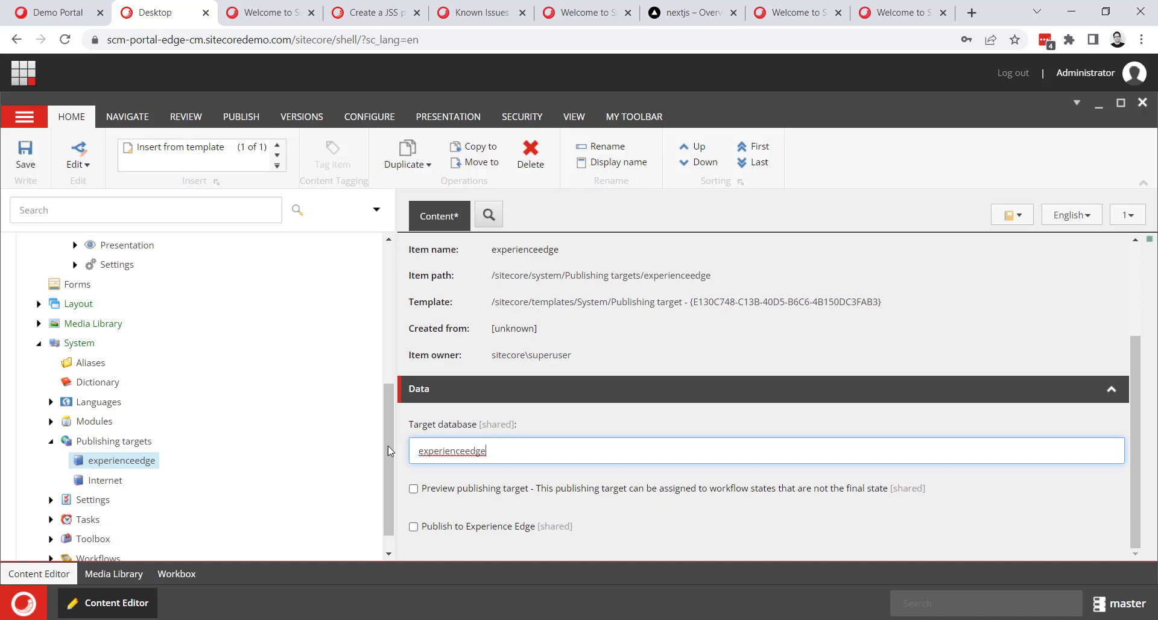
left_click(413, 526)
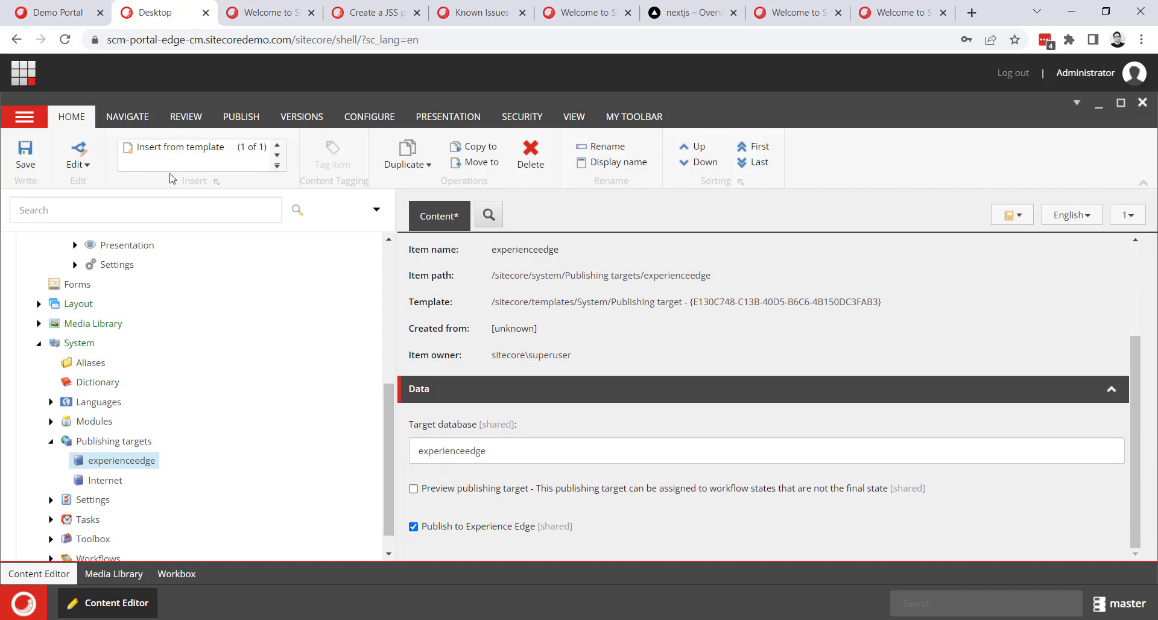
left_click(24, 157)
left_click(26, 158)
Switch to Visual Studio Code, enlarge the .env editing area and place the cursor after GRAPH_QL_ENDPOINT=.
key("alt+Tab")
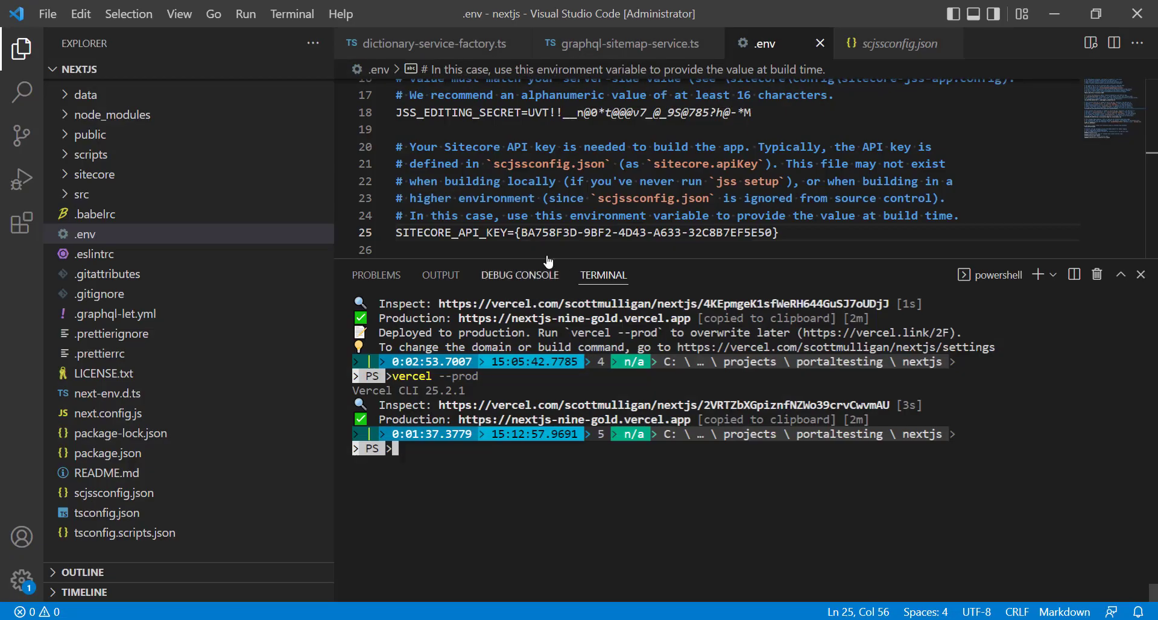
left_click_drag(703, 262, 699, 530)
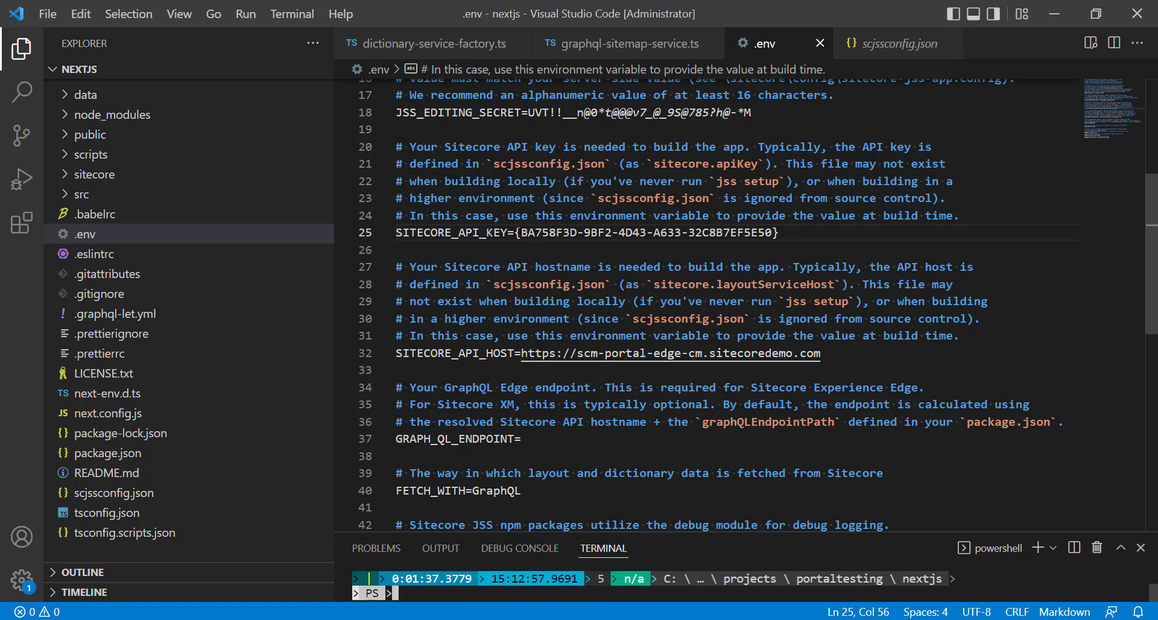
left_click_drag(522, 233, 787, 233)
left_click(790, 235)
left_click_drag(787, 234, 516, 233)
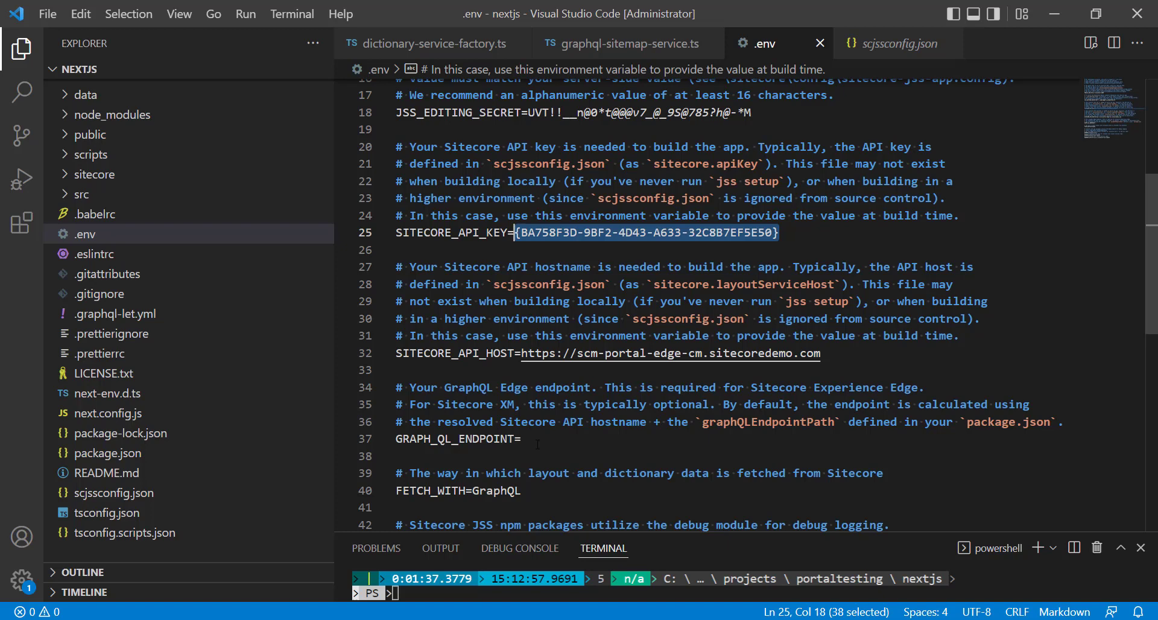
left_click(621, 439)
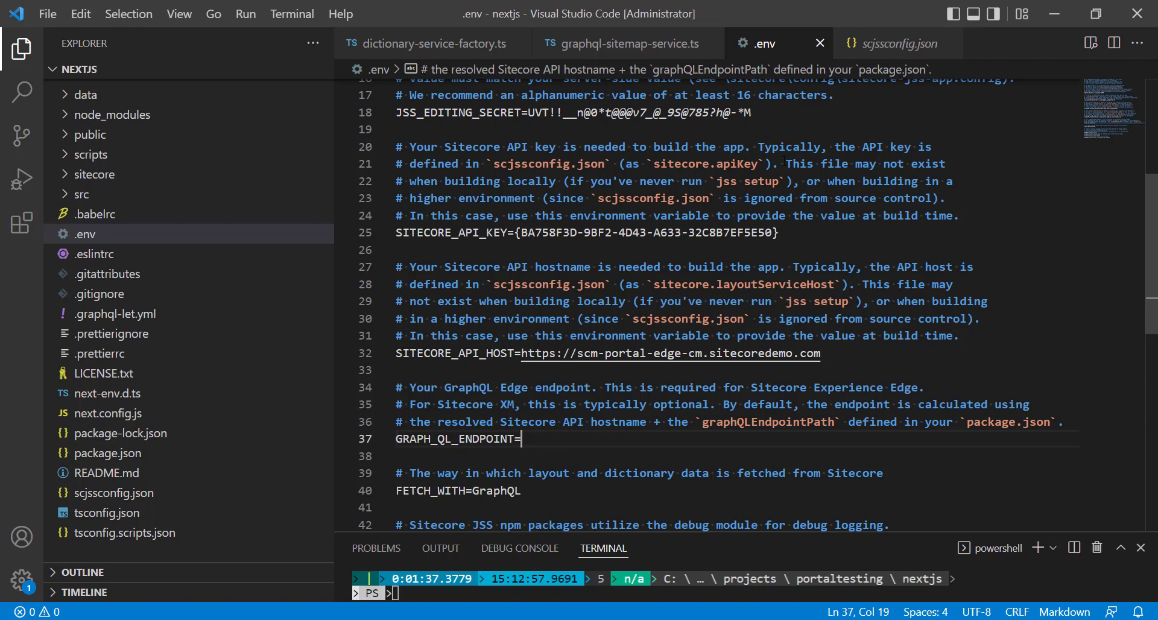
Switch to the browser and open the Edge tenant's GraphQL URL from the scm-portal-edge instance page in the demo portal.
left_click(1045, 17)
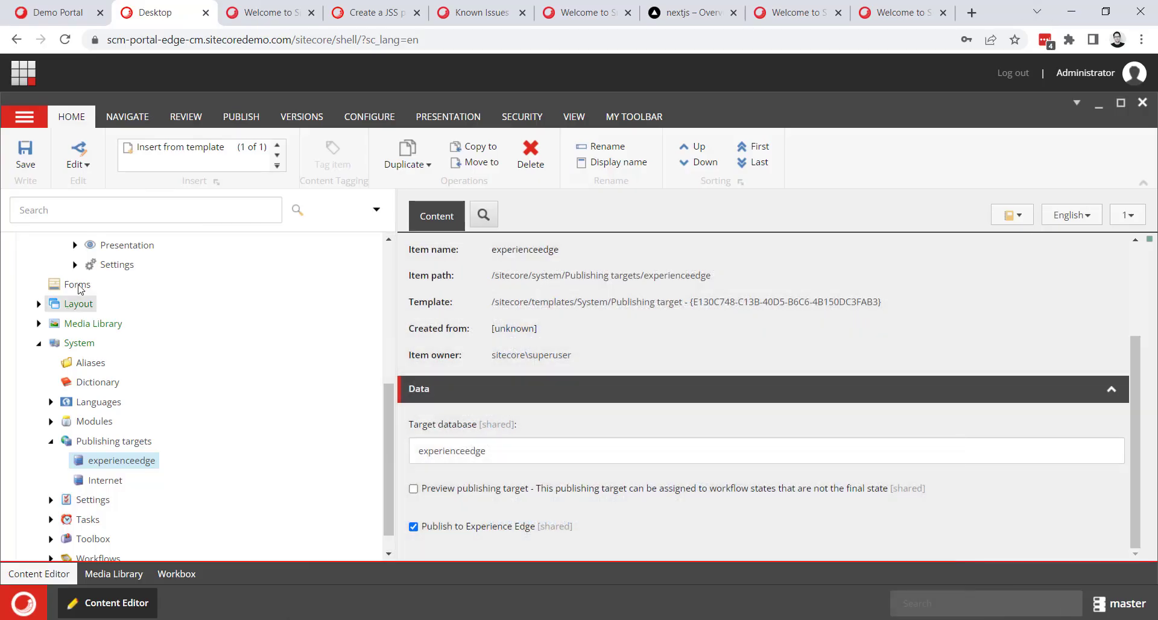
left_click(36, 9)
scroll(326, 355, "up", 3)
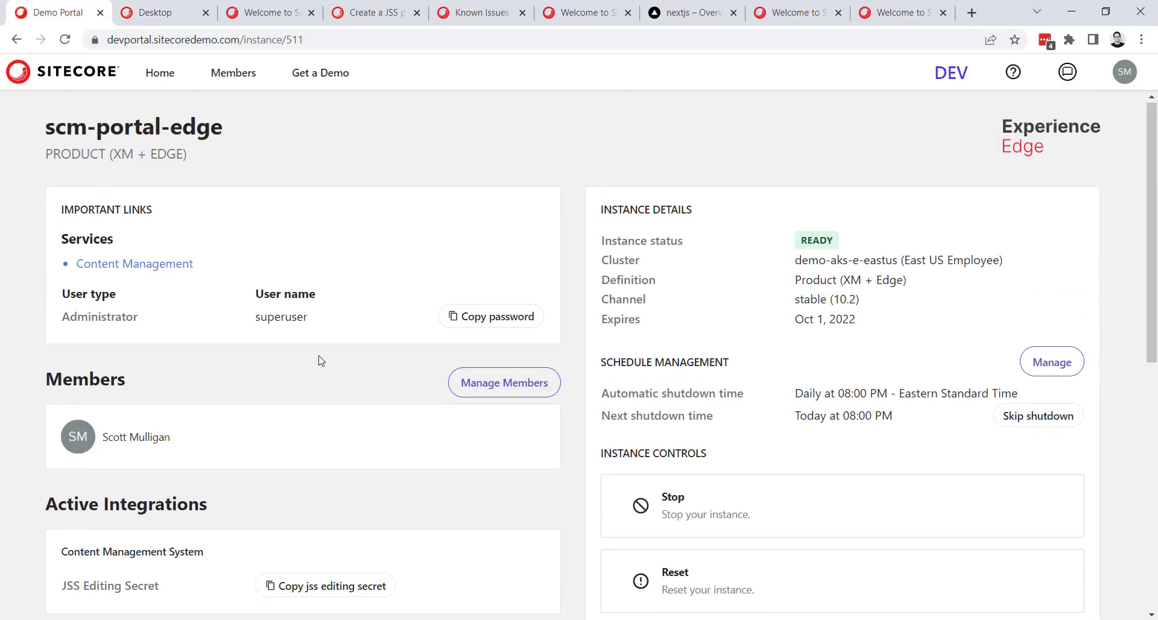
scroll(258, 130, "down", 1)
scroll(265, 150, "up", 1)
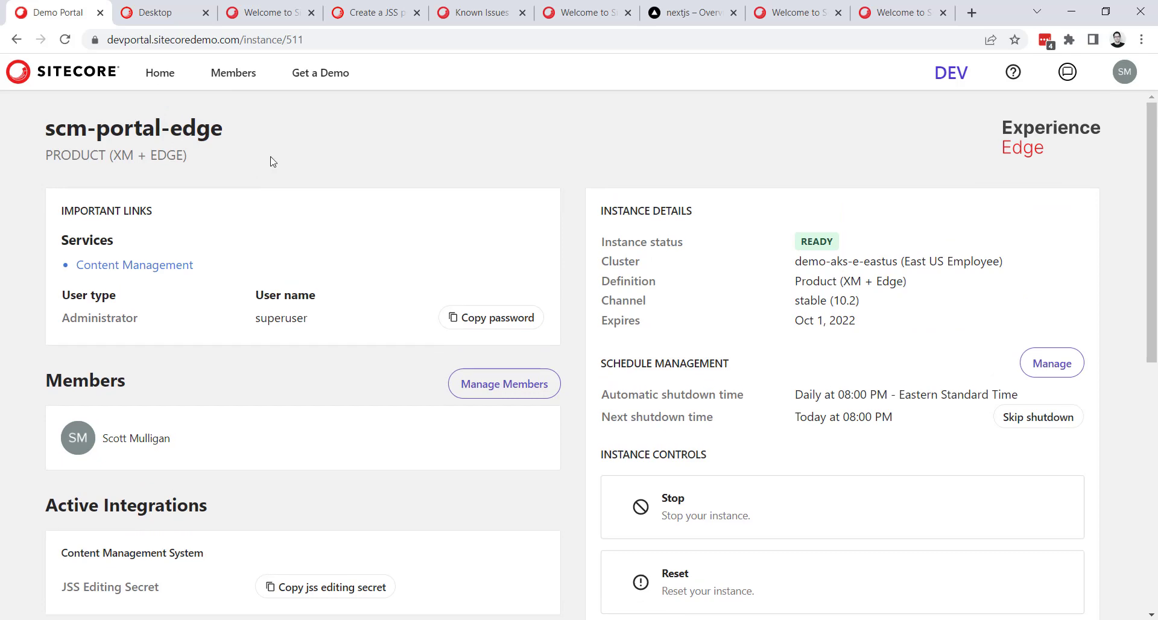
scroll(284, 181, "down", 1)
scroll(301, 217, "down", 4)
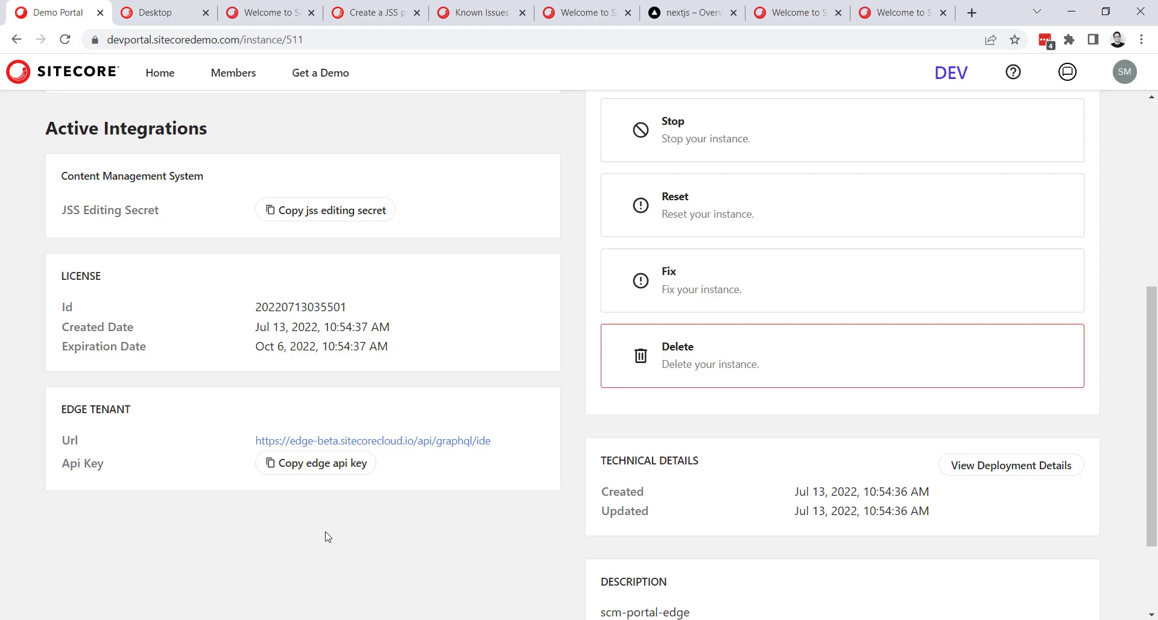
left_click(316, 446)
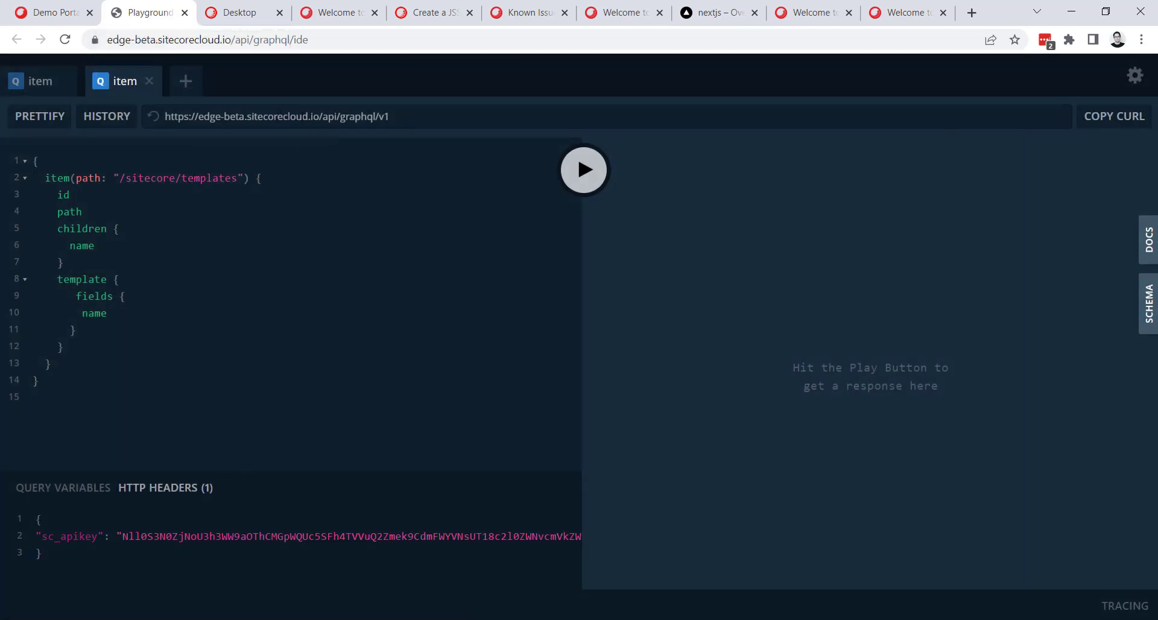
left_click_drag(409, 117, 160, 117)
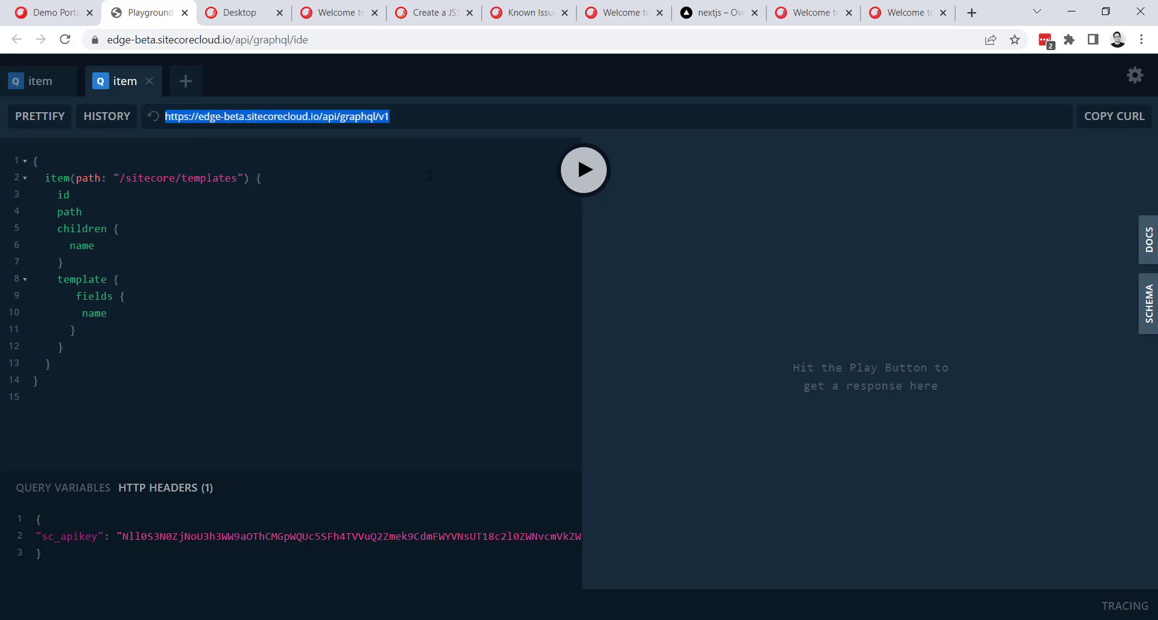
left_click_drag(312, 40, 293, 39)
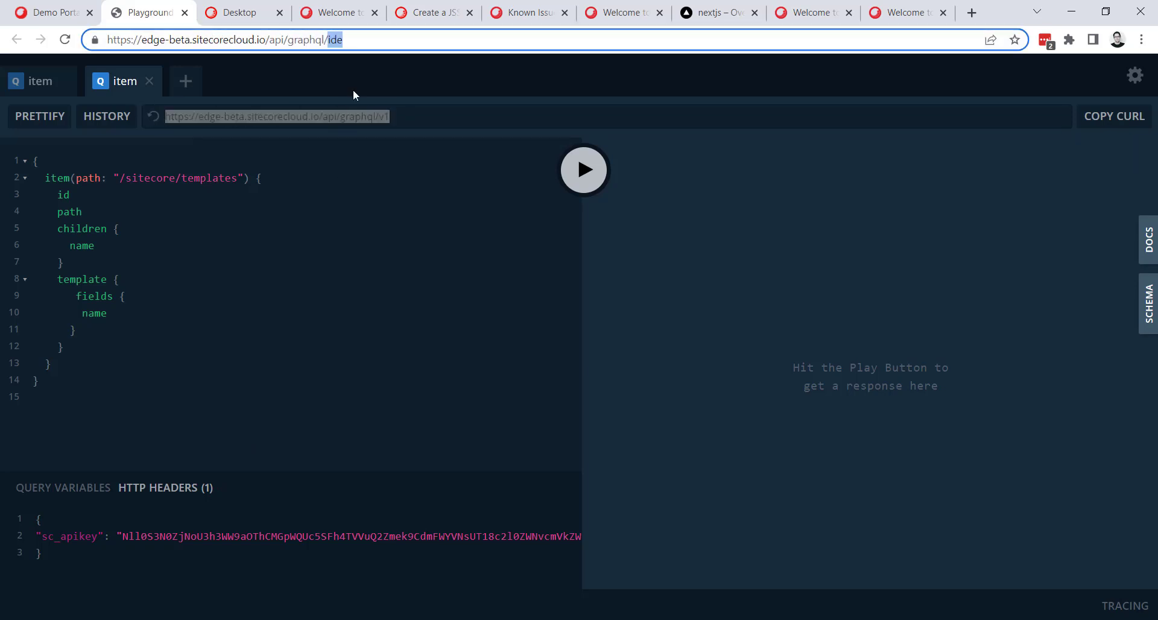
left_click(326, 229)
triple_click(376, 116)
key("ctrl+c")
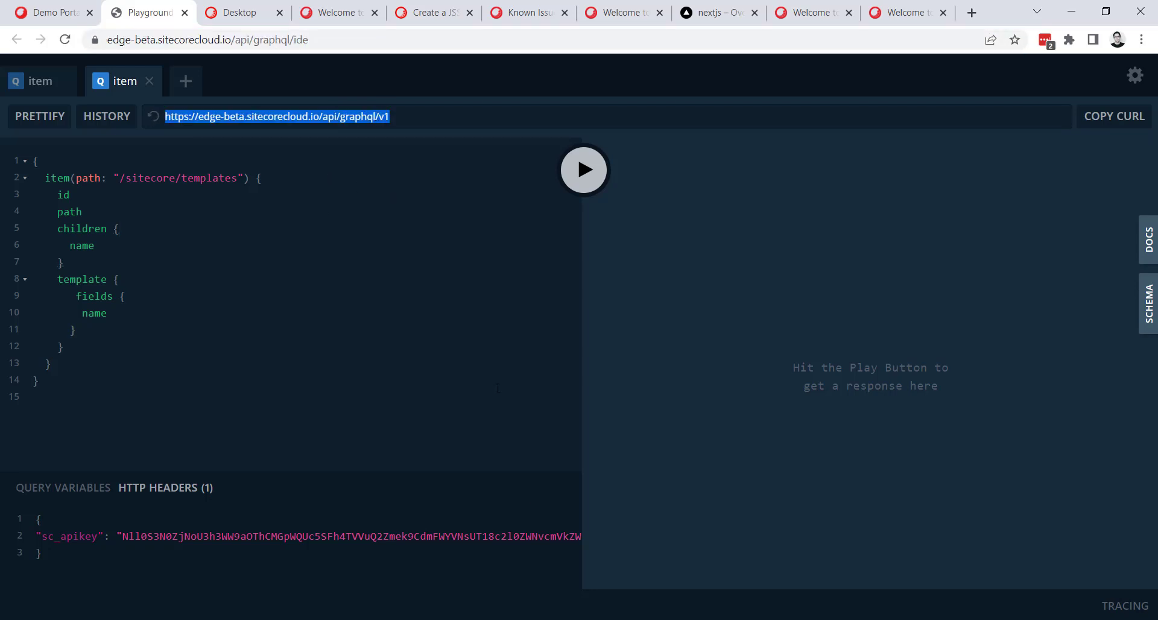
key("alt+Tab")
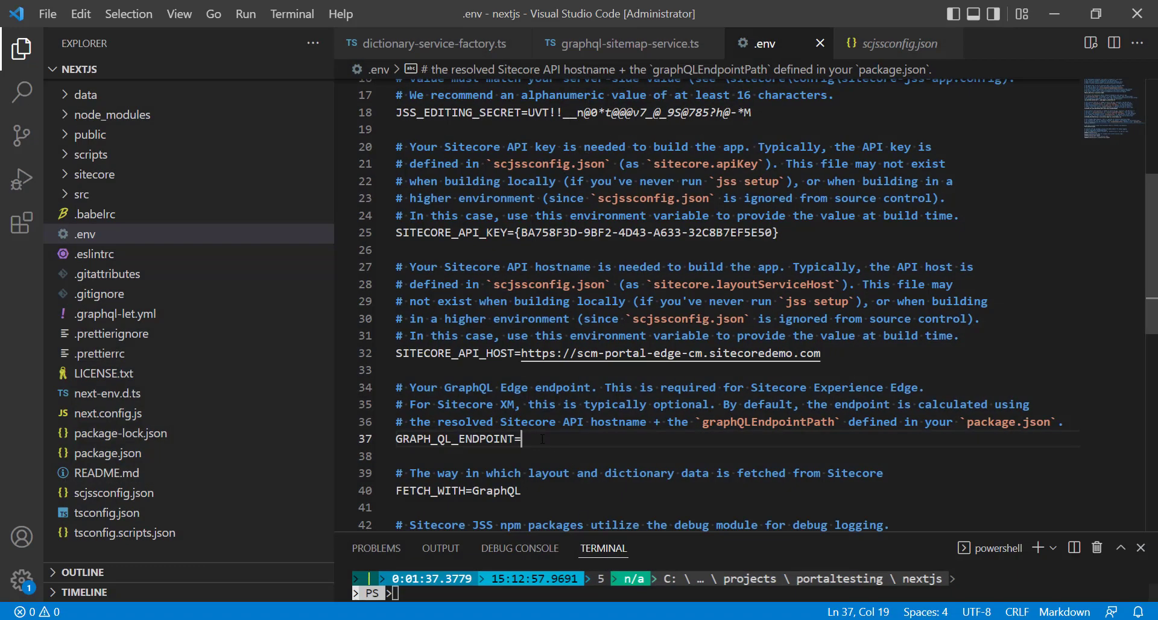
key("ctrl+v")
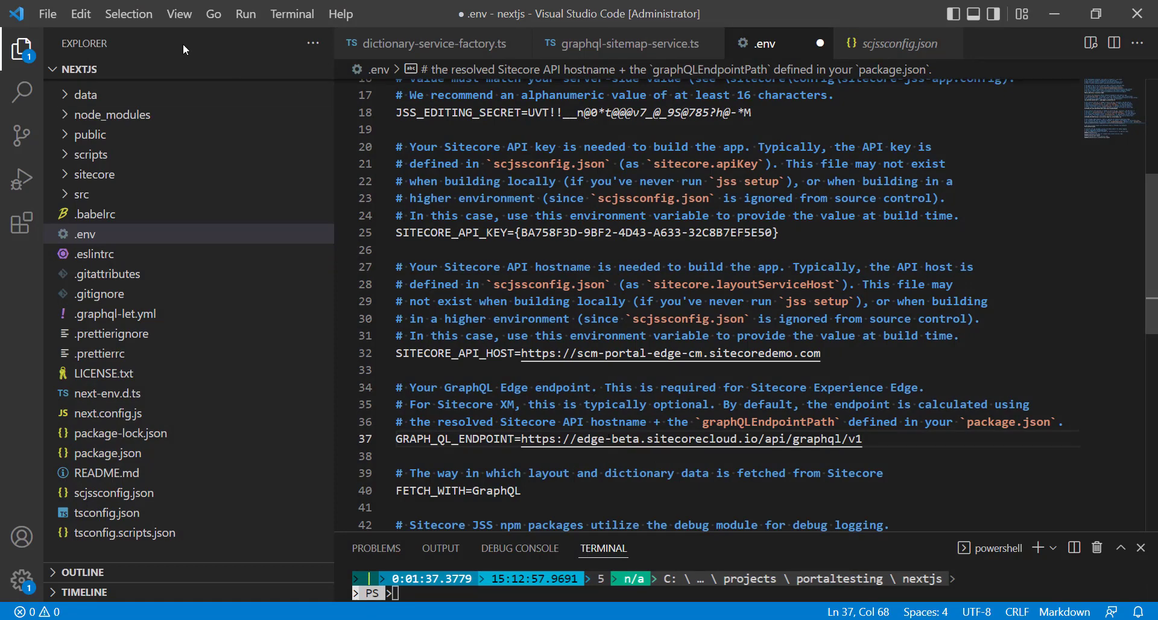
Copy the Edge API key from the demo portal and paste it over the SITECORE_API_KEY value in .env in Visual Studio Code.
key("alt+Tab")
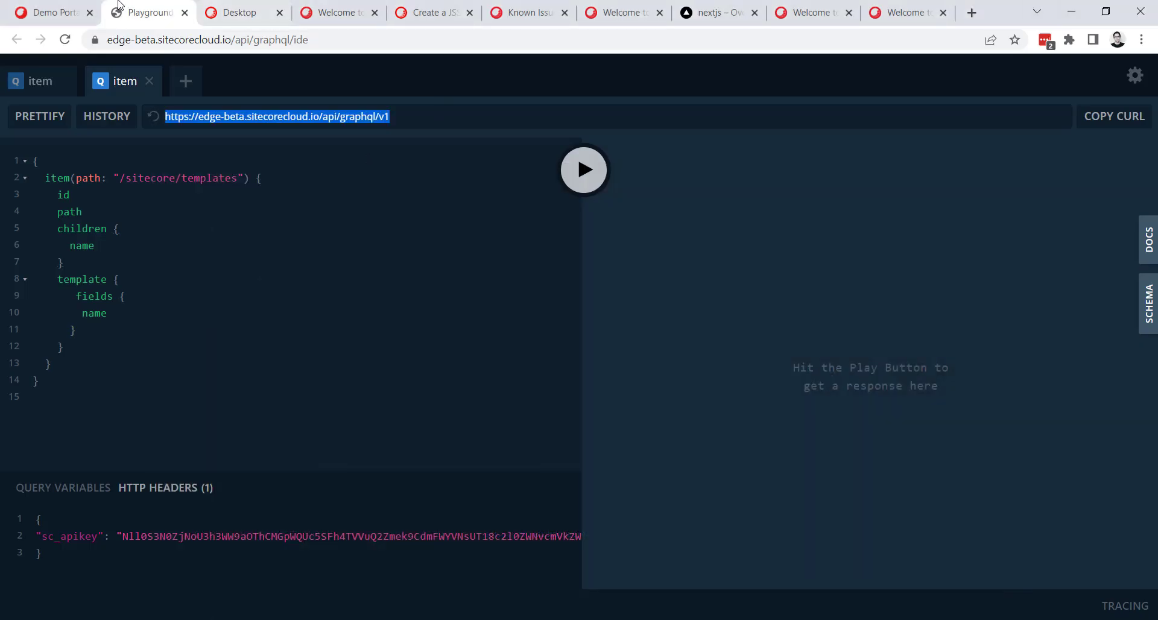
left_click(54, 12)
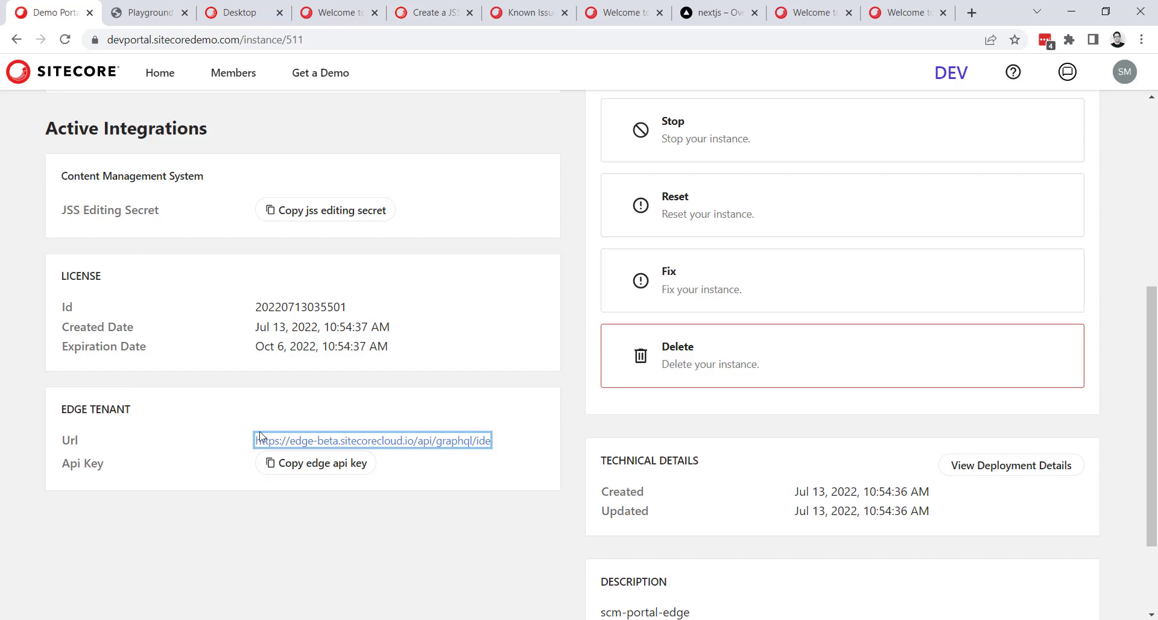
left_click(311, 475)
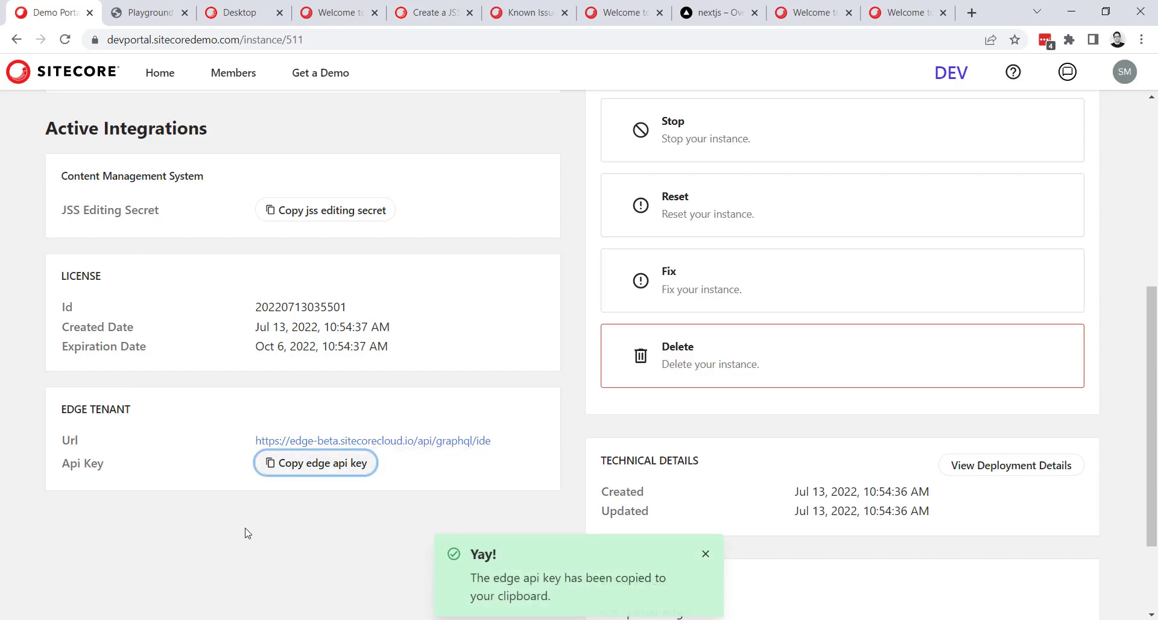
key("alt+Tab")
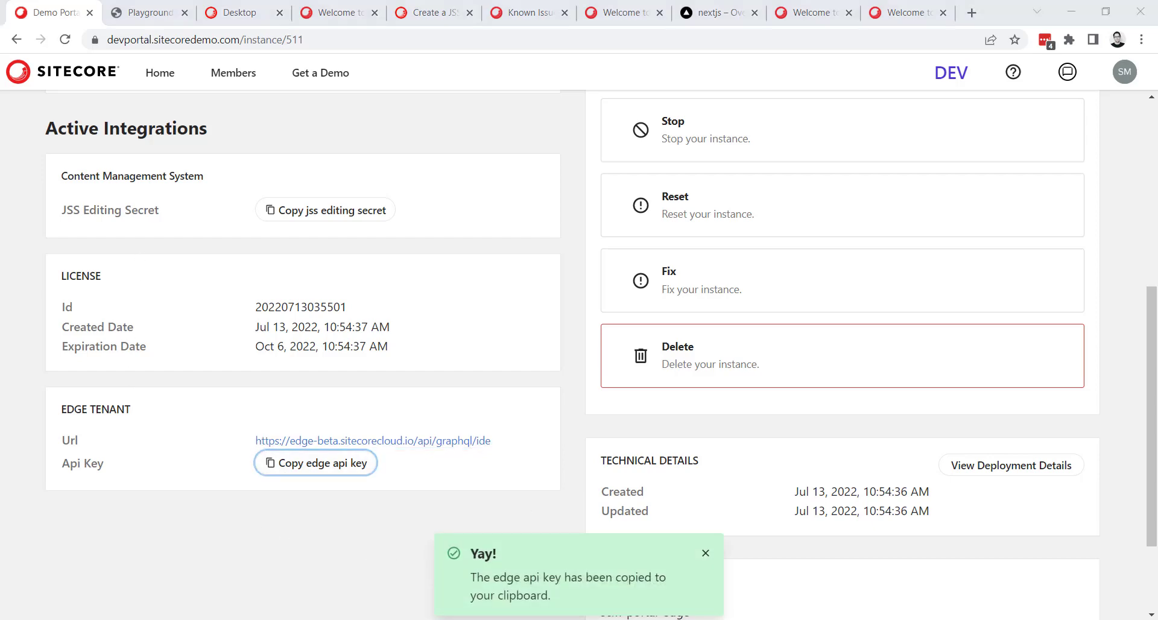
left_click_drag(789, 231, 514, 233)
key("ctrl+v")
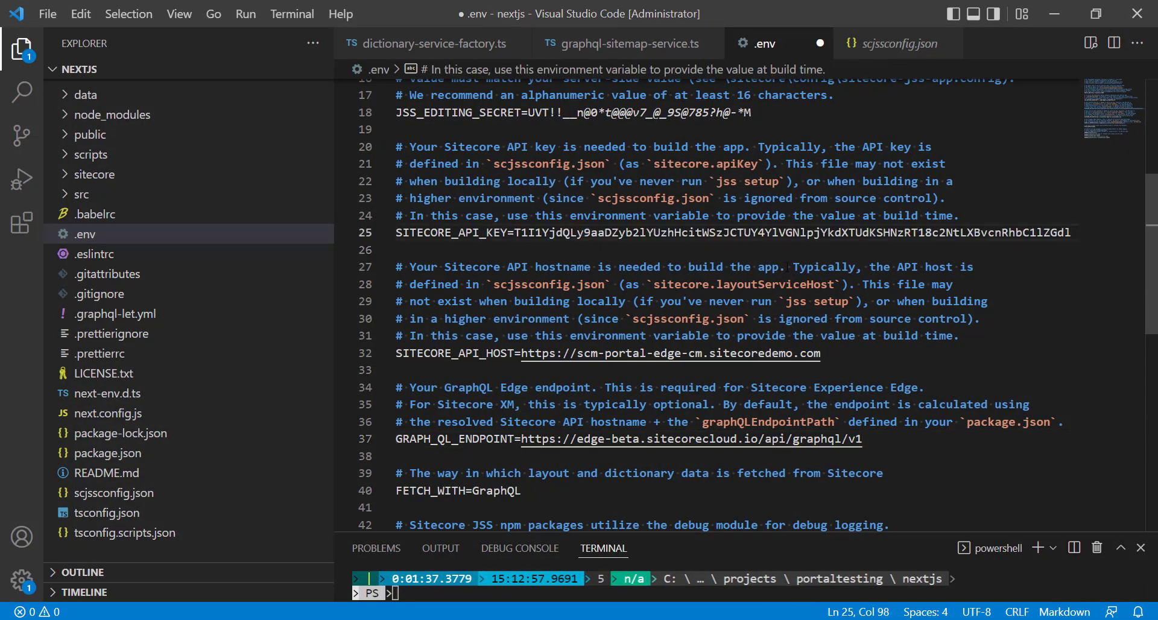
Save .env, enlarge the terminal and deploy the app to production with vercel --prod.
key("ctrl+s")
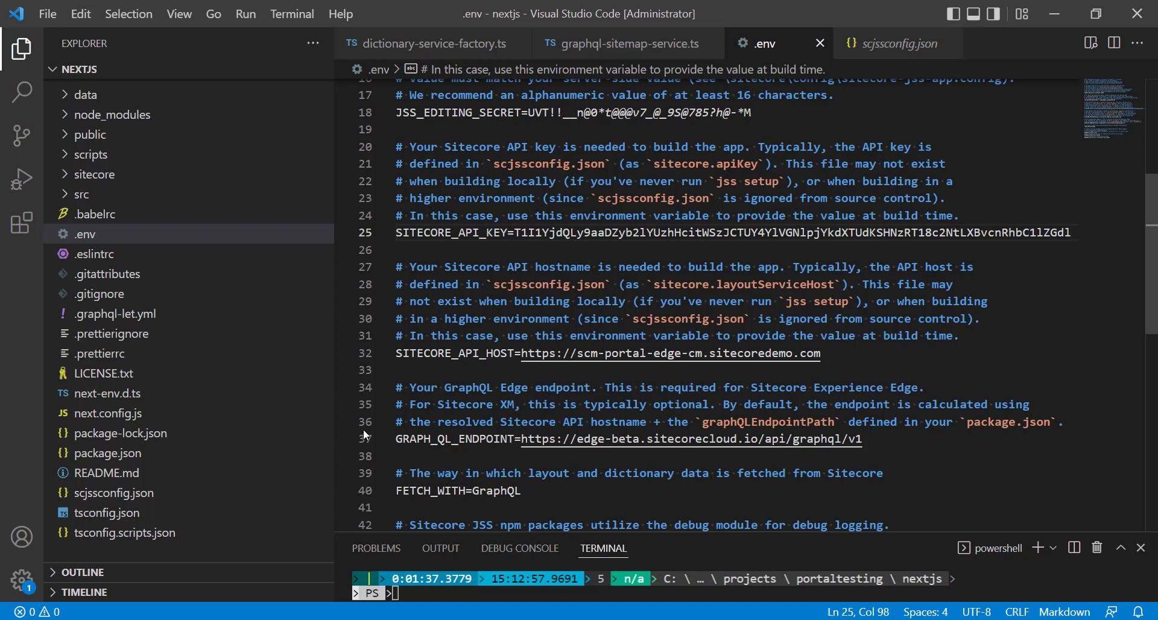
left_click_drag(327, 428, 221, 428)
key("Up")
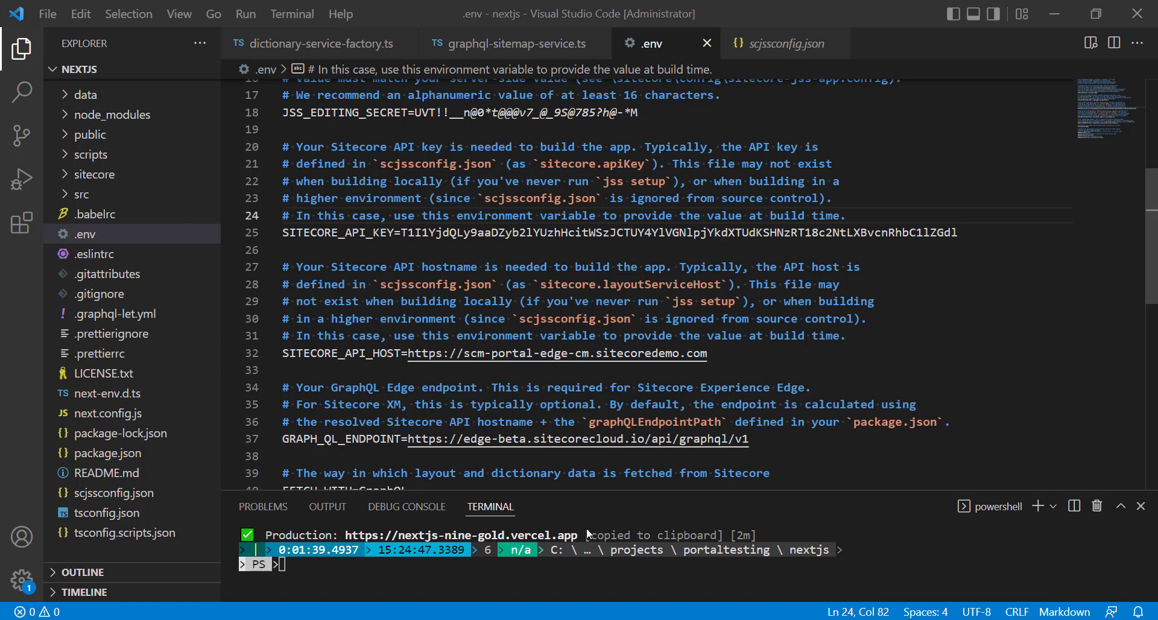
left_click_drag(598, 490, 622, 267)
type("vercel --prod")
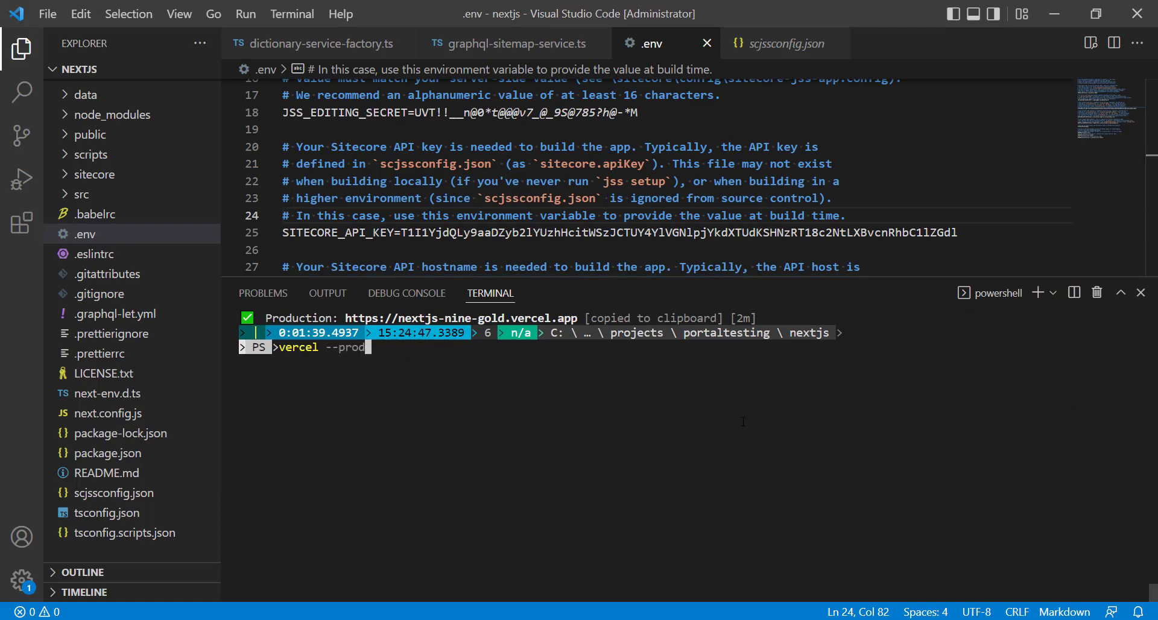
key("Return")
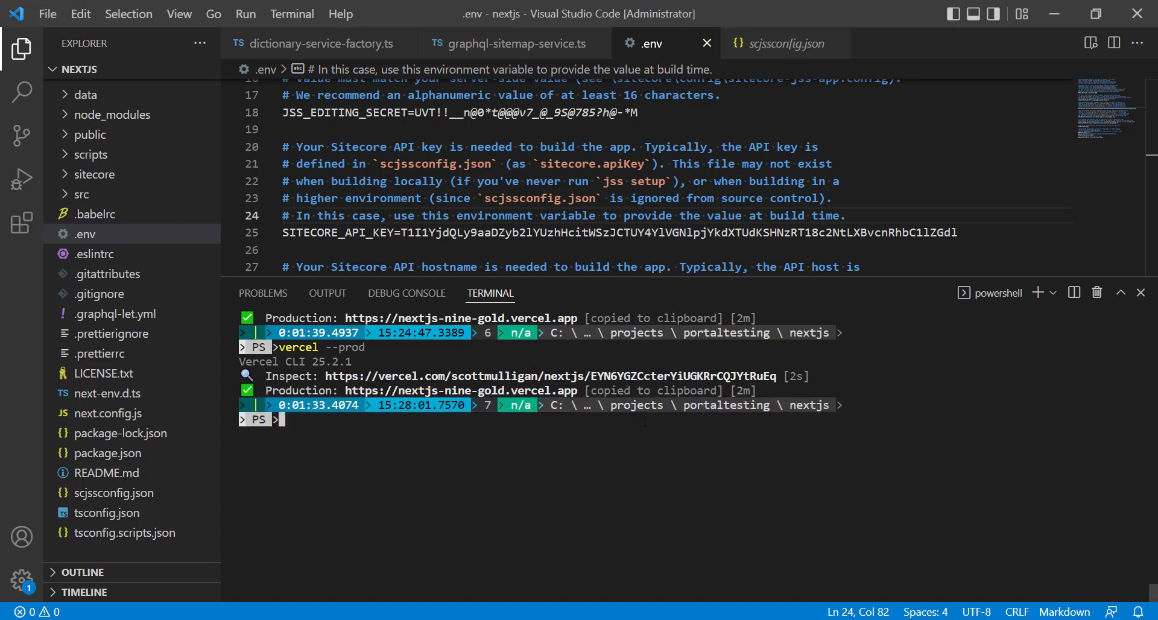
Switch to the browser, check the nextjs project's deployments in Vercel and open its production site.
left_click(1056, 14)
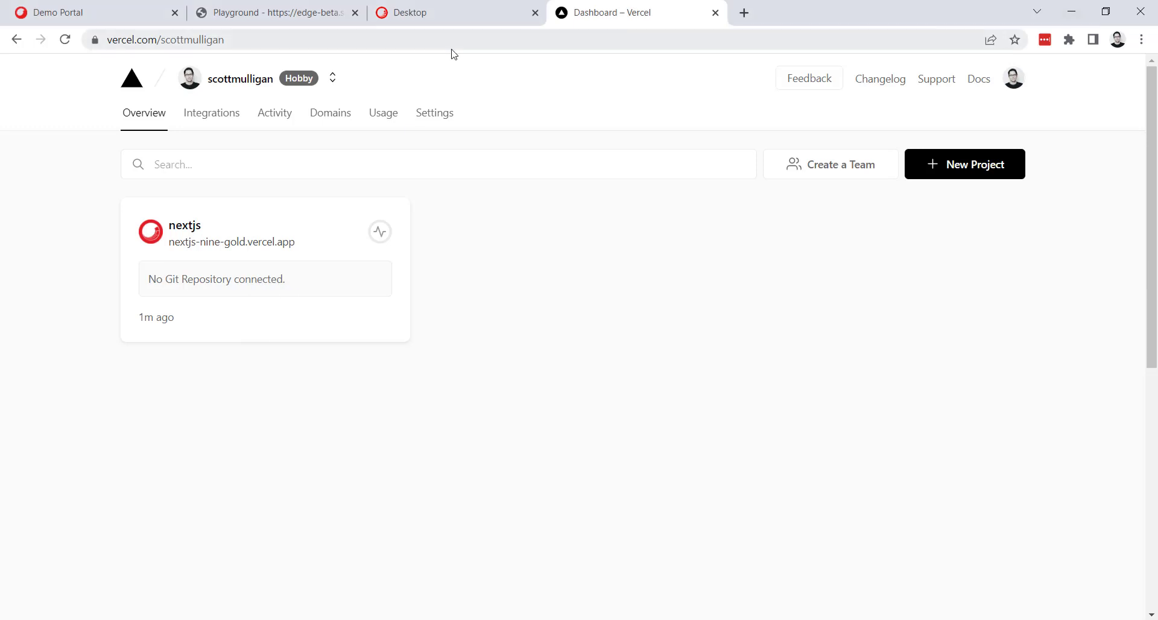
left_click(219, 227)
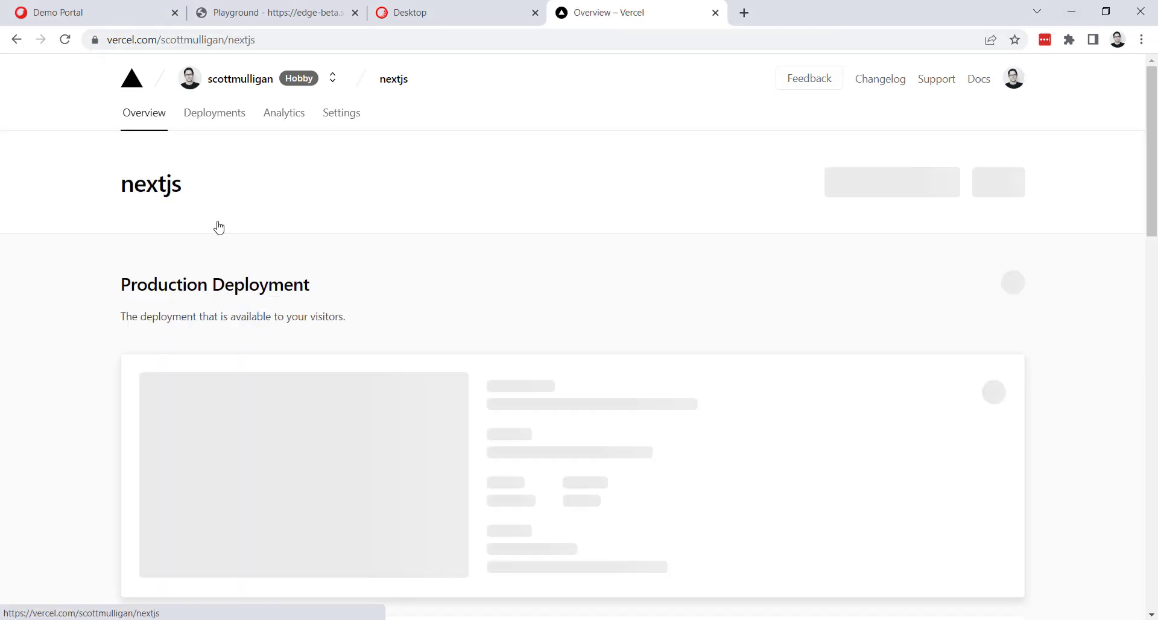
left_click(226, 125)
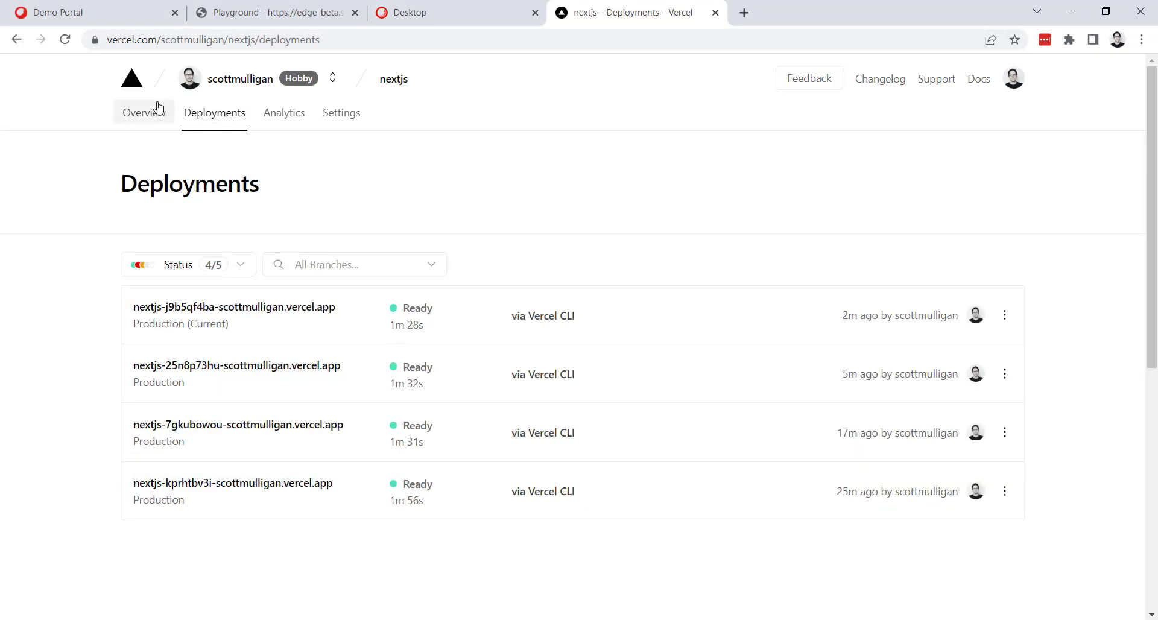
left_click(159, 107)
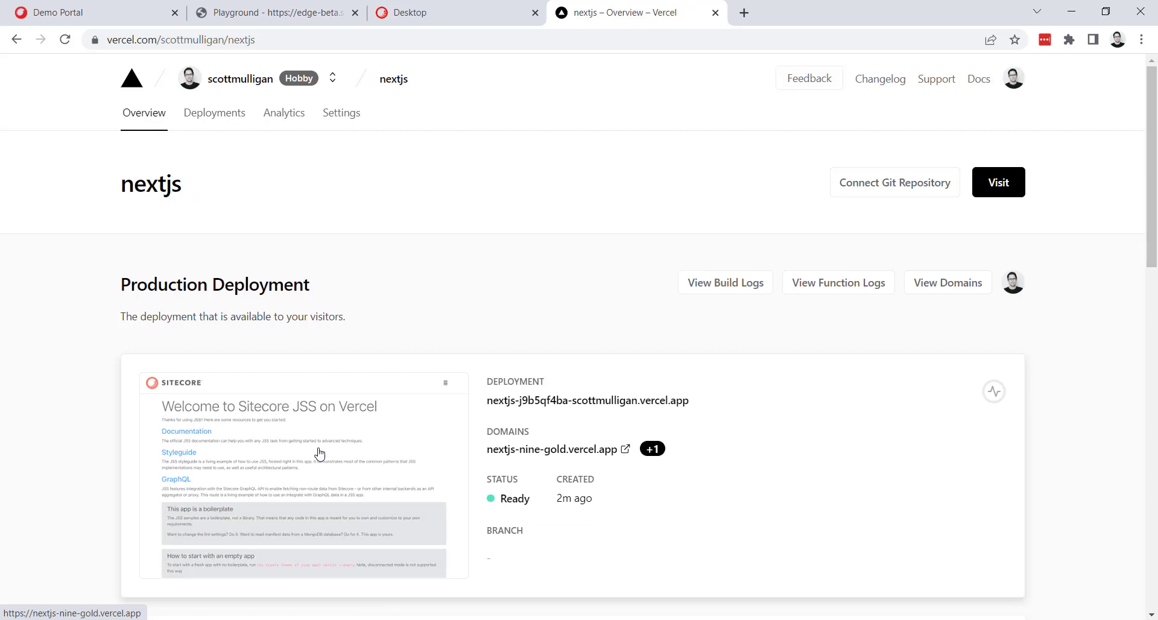
left_click(319, 454)
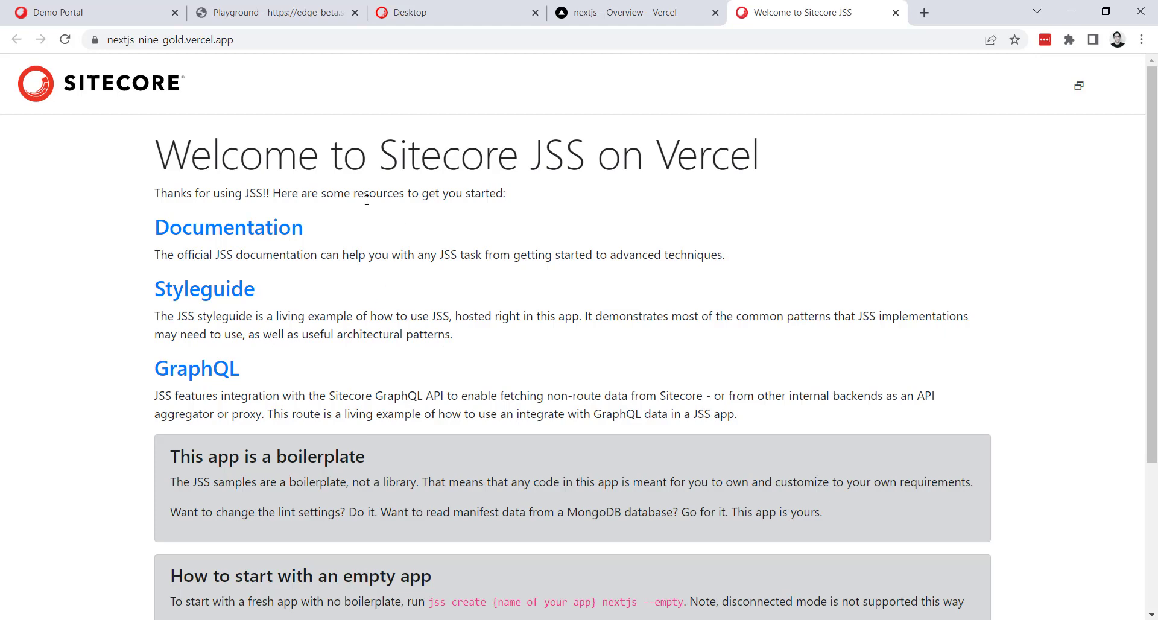
Return to the Sitecore Content Editor and turn on Publishing Warnings for the content tree.
left_click(440, 9)
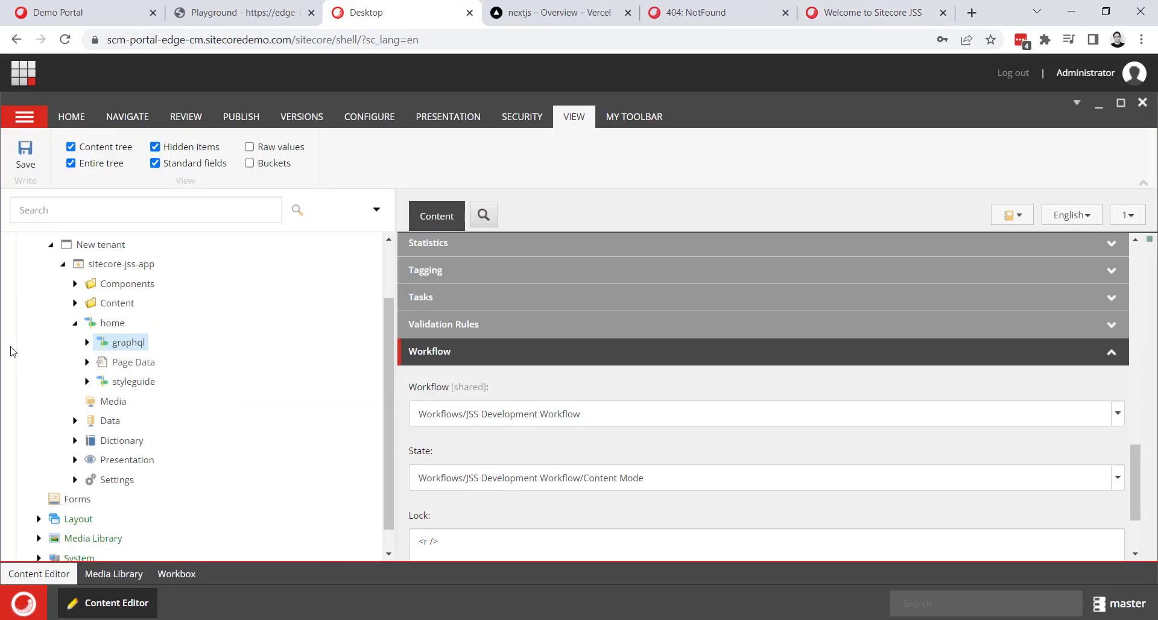
right_click(15, 346)
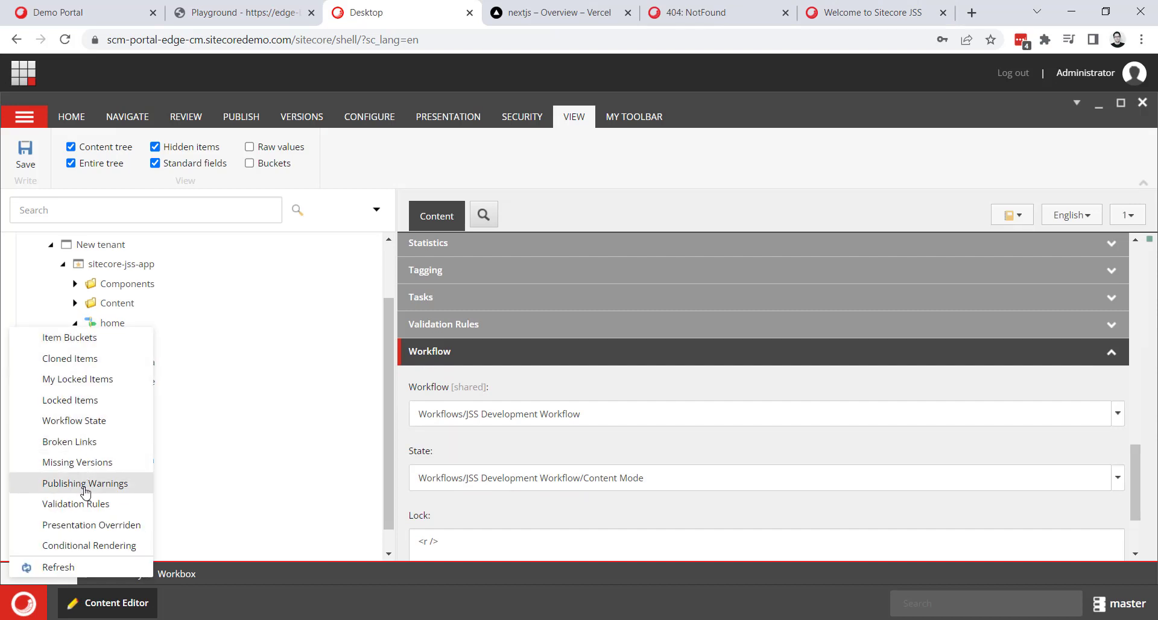
left_click(85, 481)
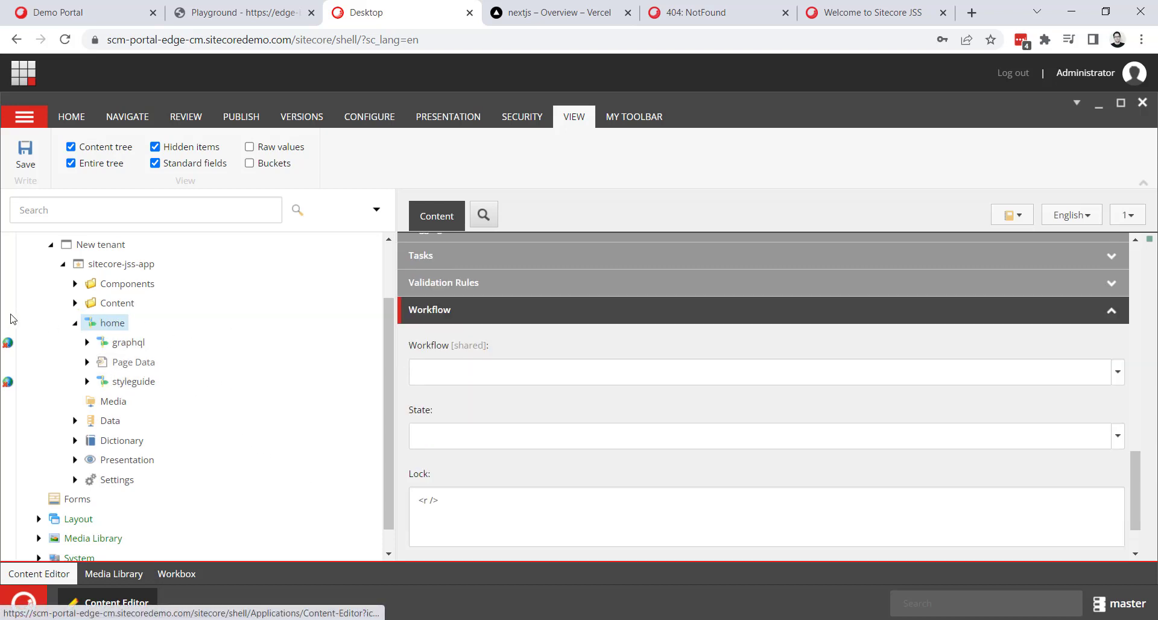
Inspect the styleguide item's workflow fields and its child items in the content tree.
left_click(130, 382)
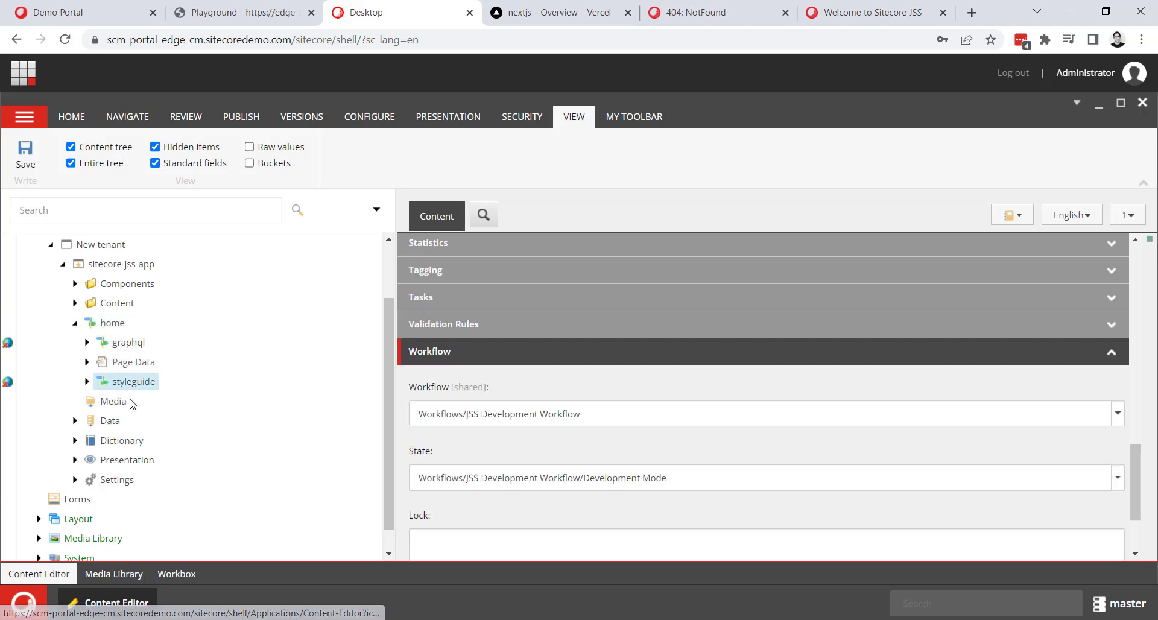
left_click(87, 382)
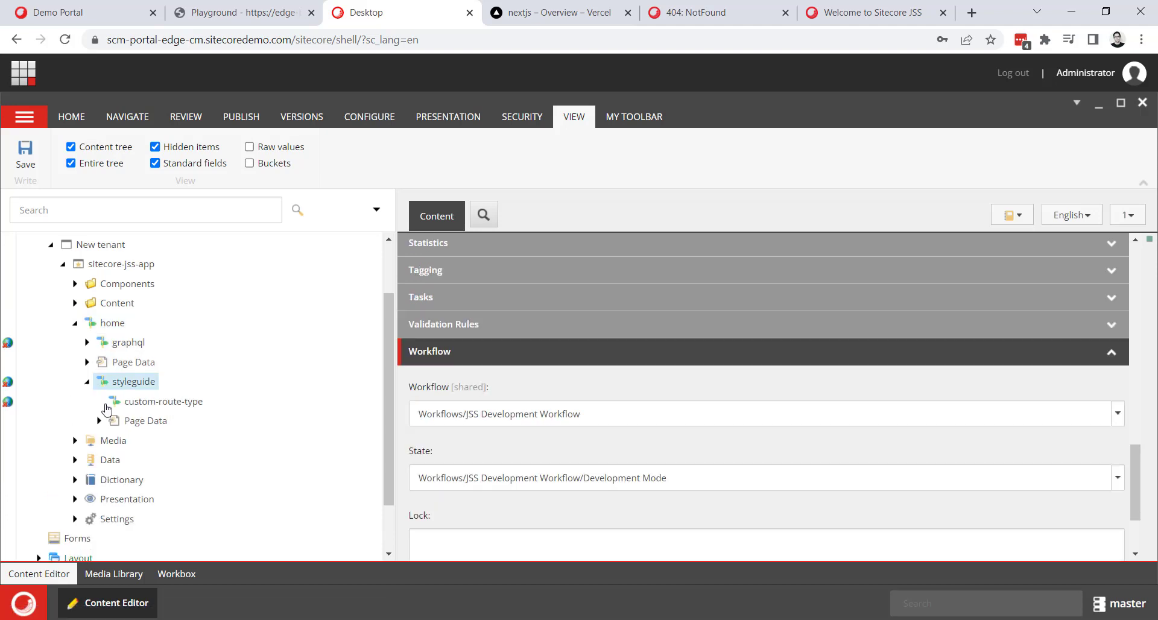
left_click(87, 382)
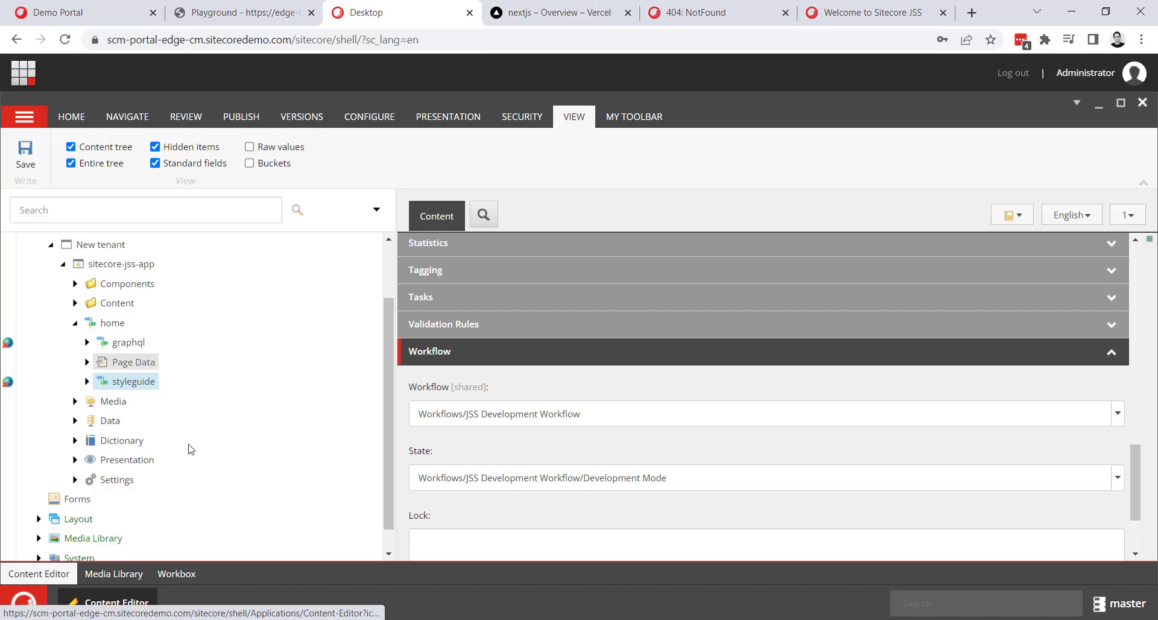
In the Workbox, move all Development Mode items of the JSS Development Workflow to Content Mode.
left_click(183, 579)
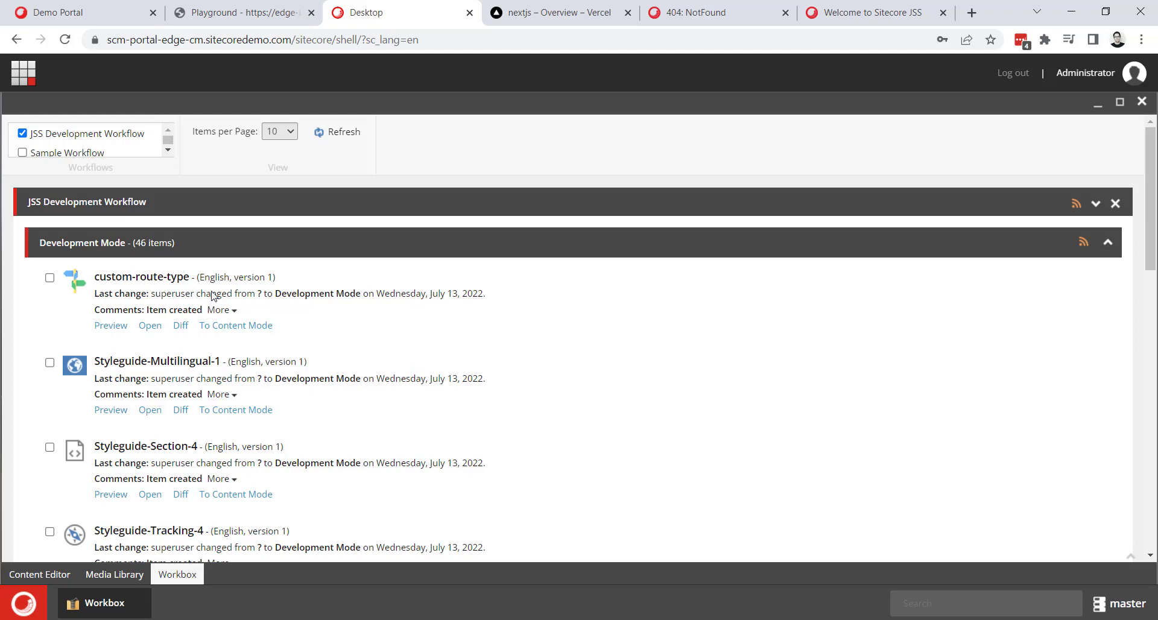
scroll(244, 362, "down", 10)
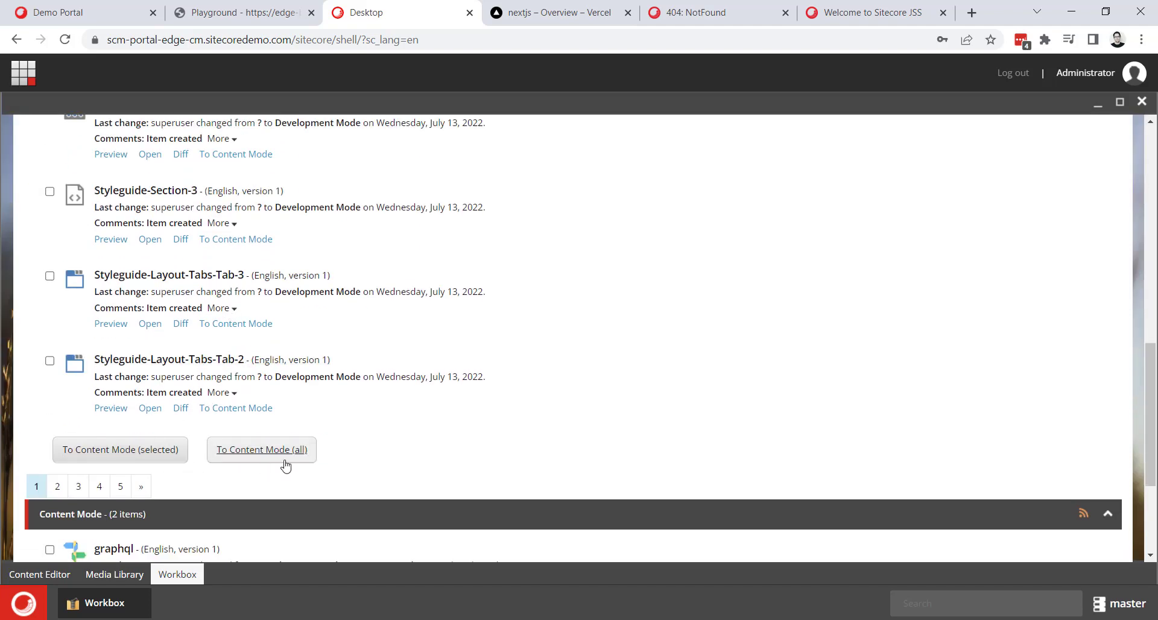
scroll(95, 455, "up", 10)
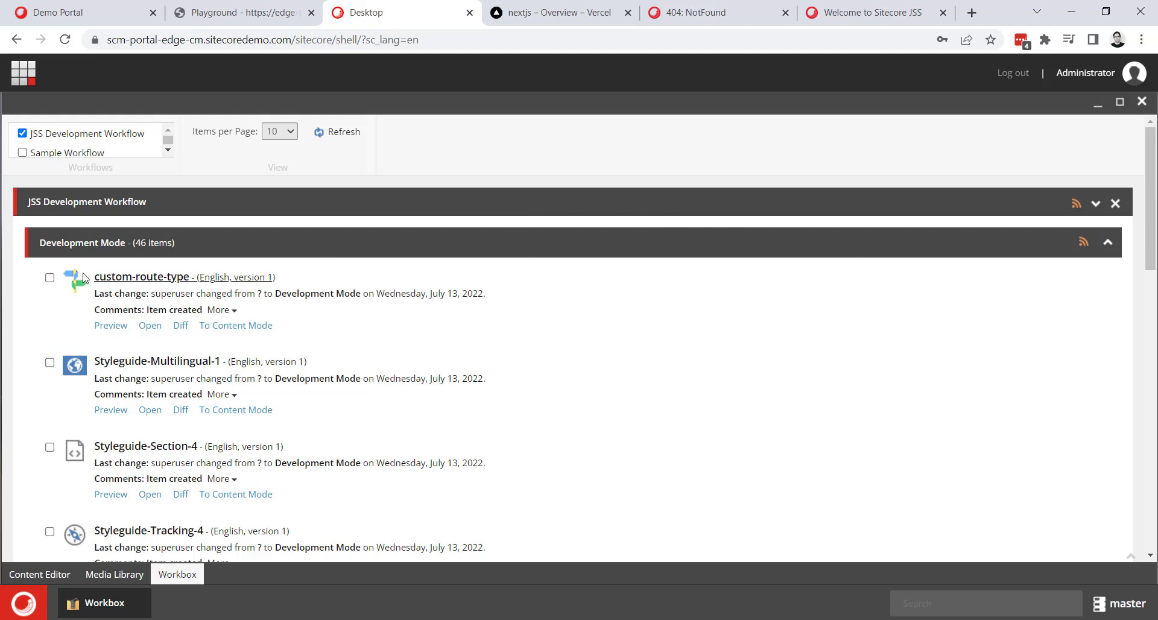
scroll(95, 267, "down", 12)
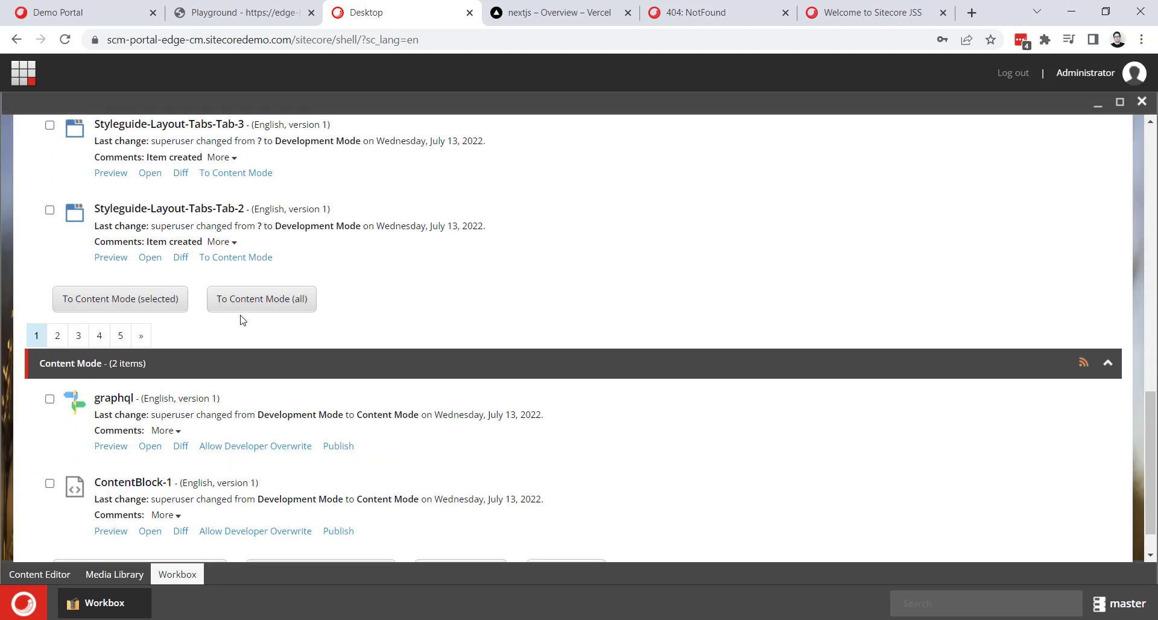
left_click(247, 302)
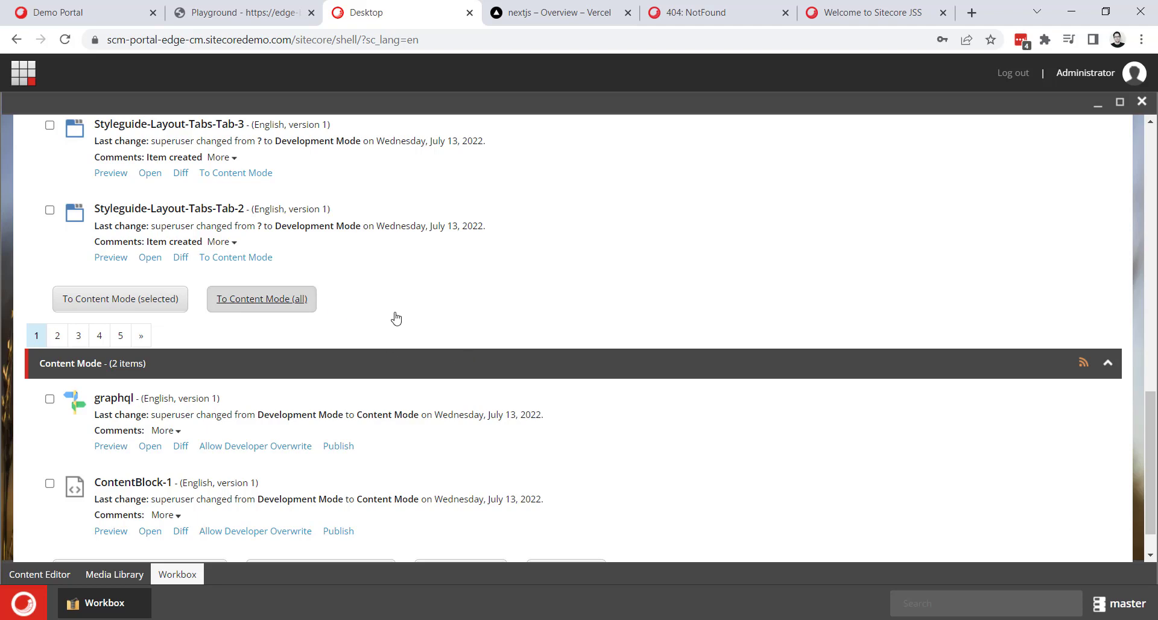
Publish all Content Mode items of the JSS Development Workflow, then review and close the validation results.
scroll(397, 317, "down", 10)
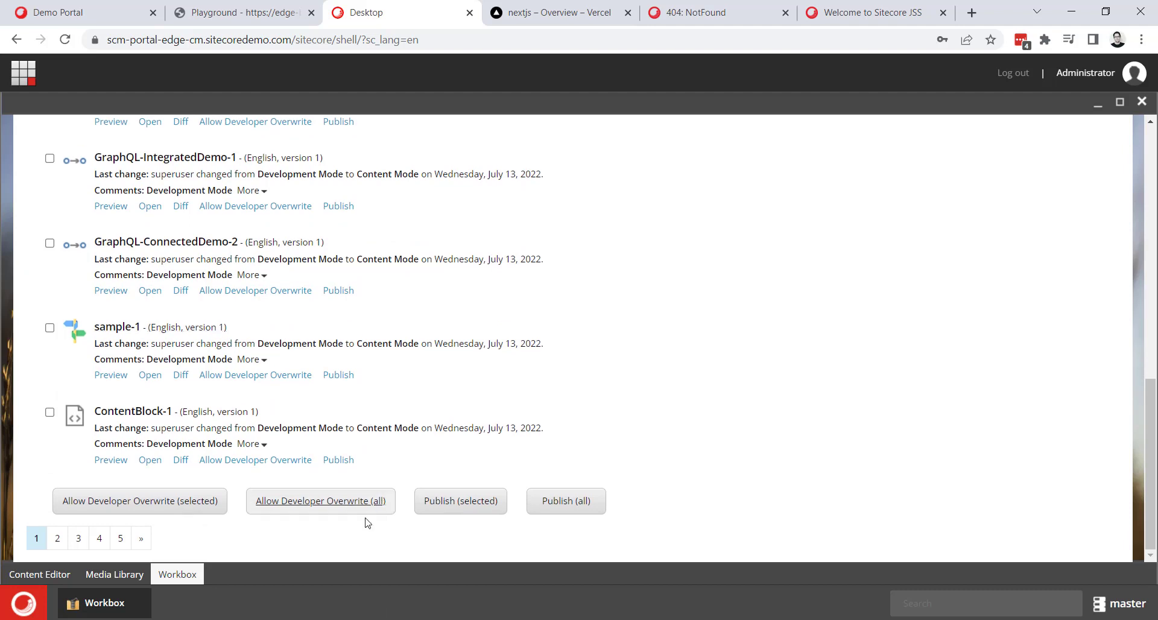
left_click(566, 509)
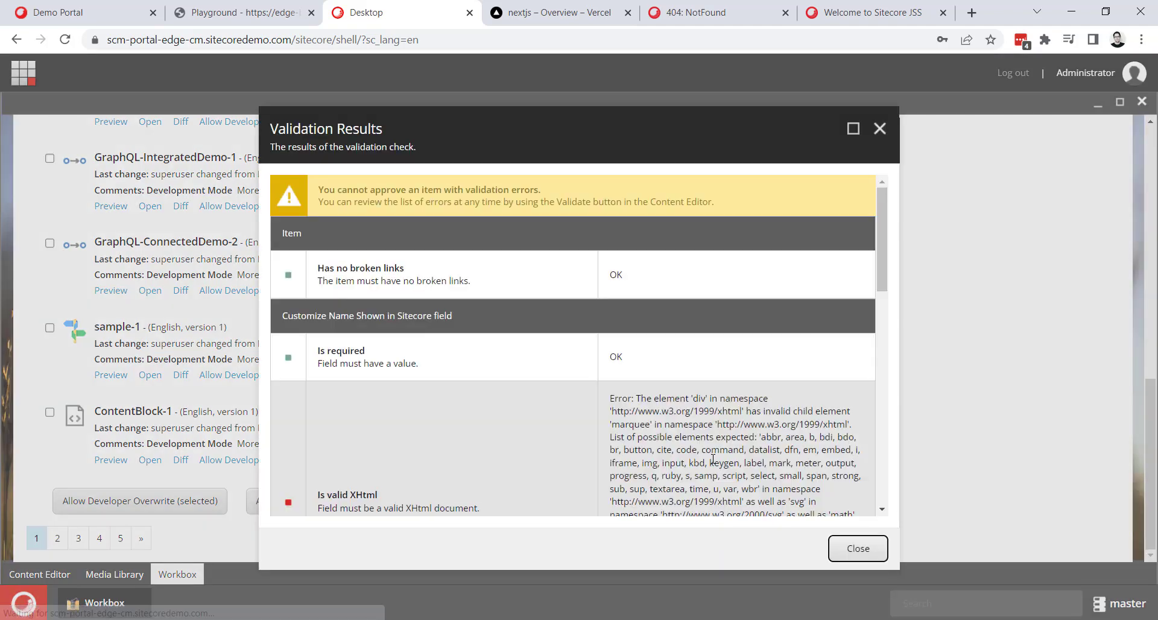
scroll(693, 418, "down", 11)
scroll(692, 419, "up", 5)
scroll(691, 415, "up", 4)
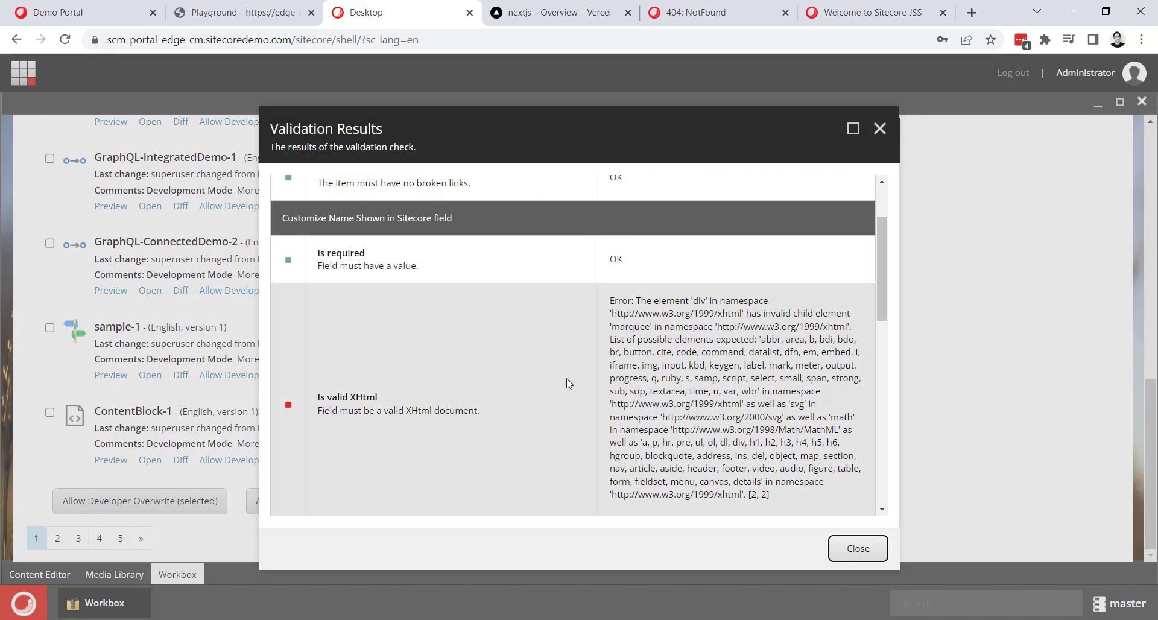
scroll(568, 382, "down", 2)
scroll(543, 301, "up", 3)
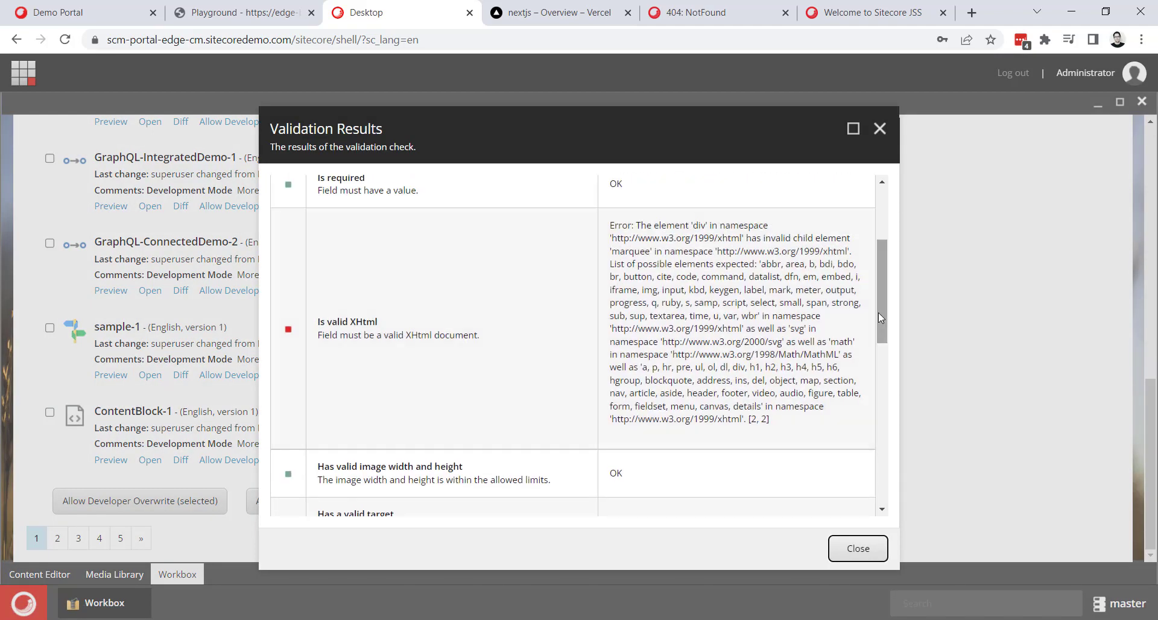
left_click(879, 433)
scroll(347, 442, "up", 6)
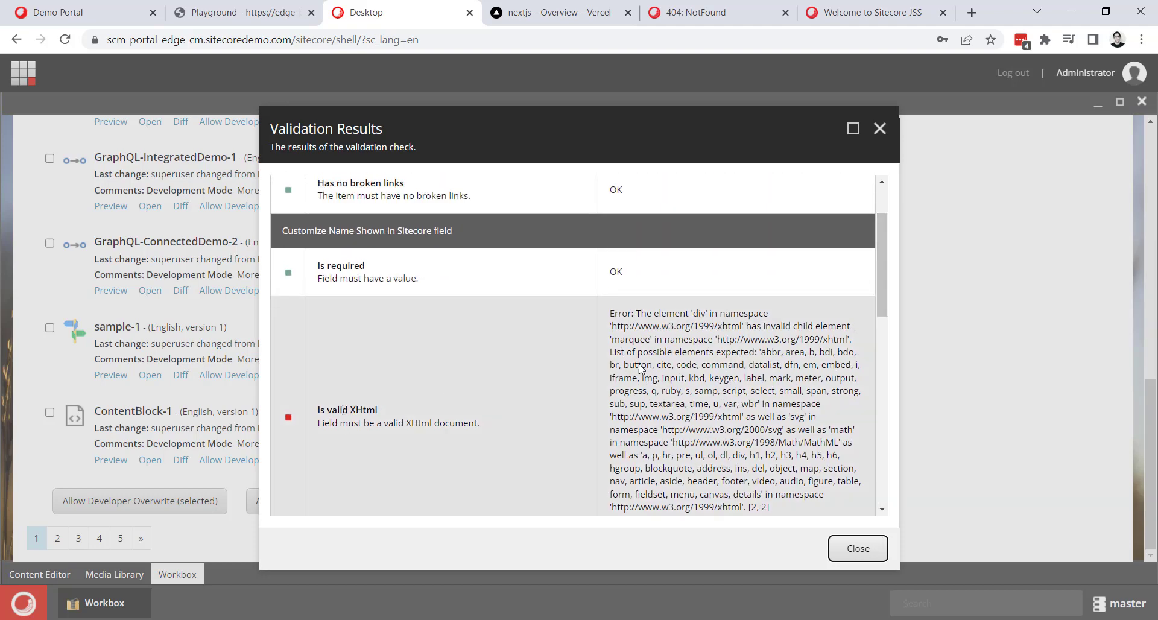
left_click(869, 556)
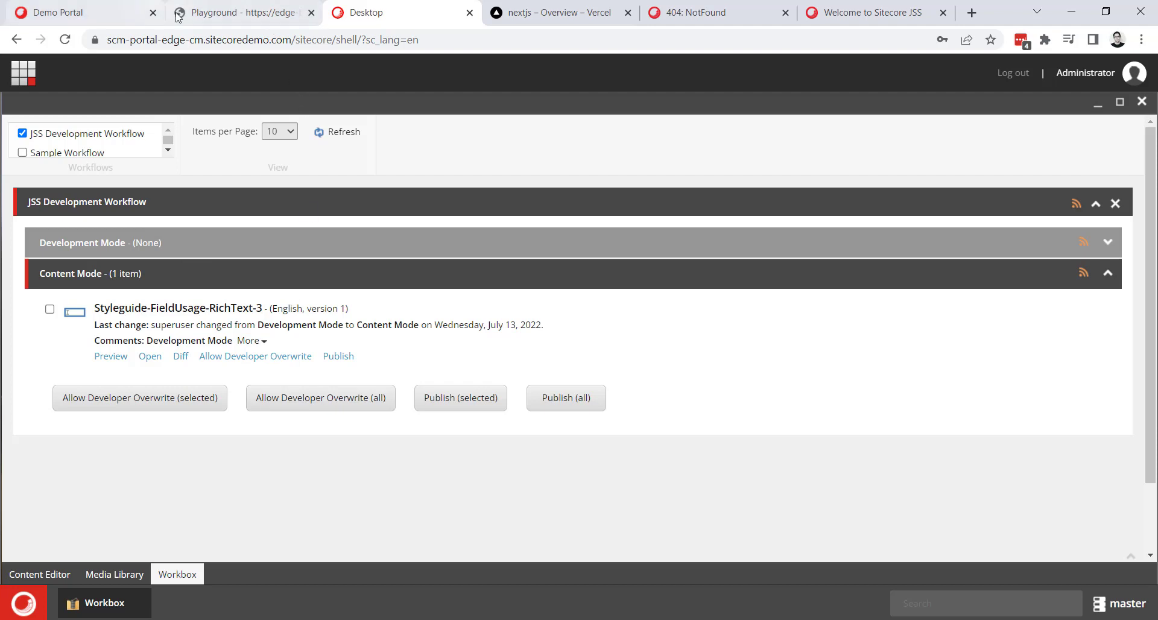
In the Content Editor, smart publish the home item with subitems but without related items to the experienceedge target.
left_click(40, 574)
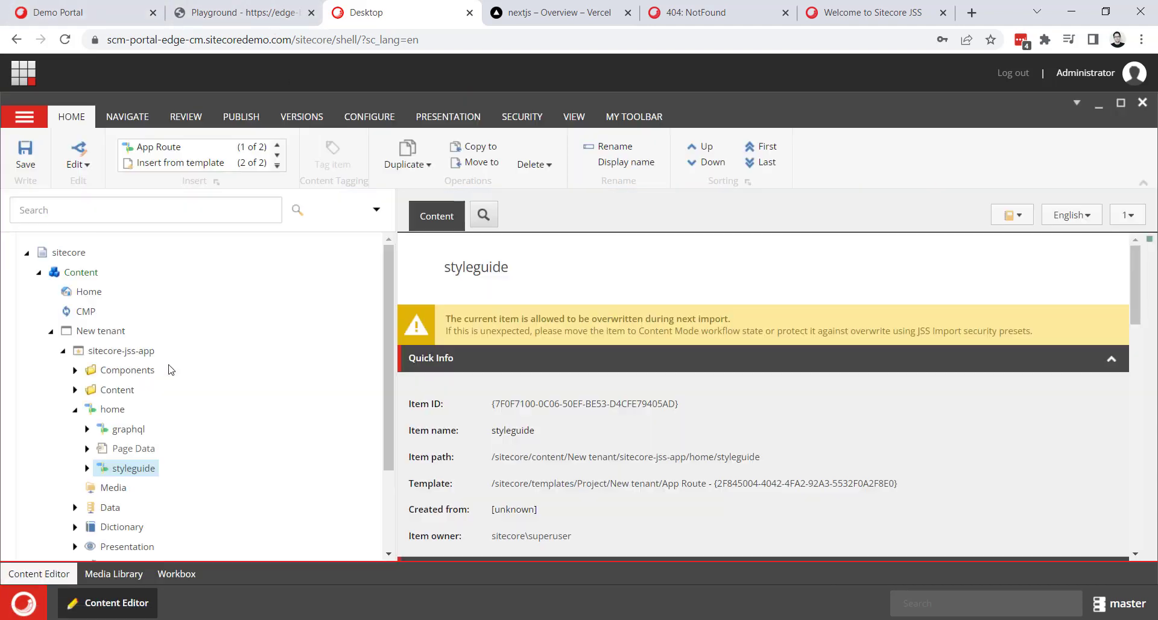
left_click(112, 409)
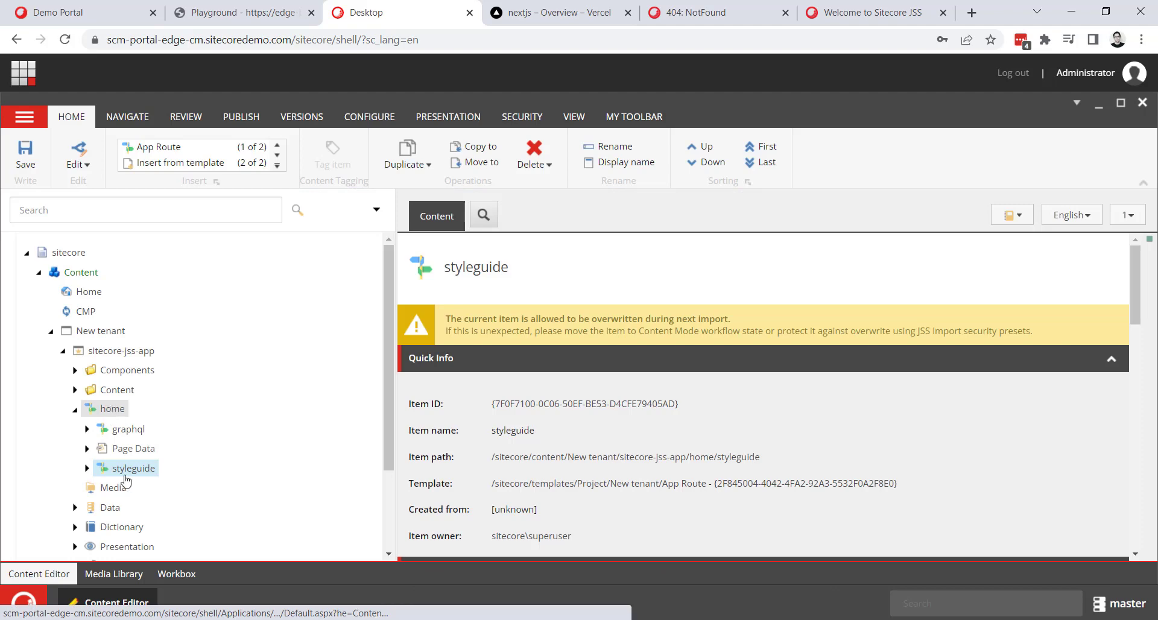
left_click(241, 116)
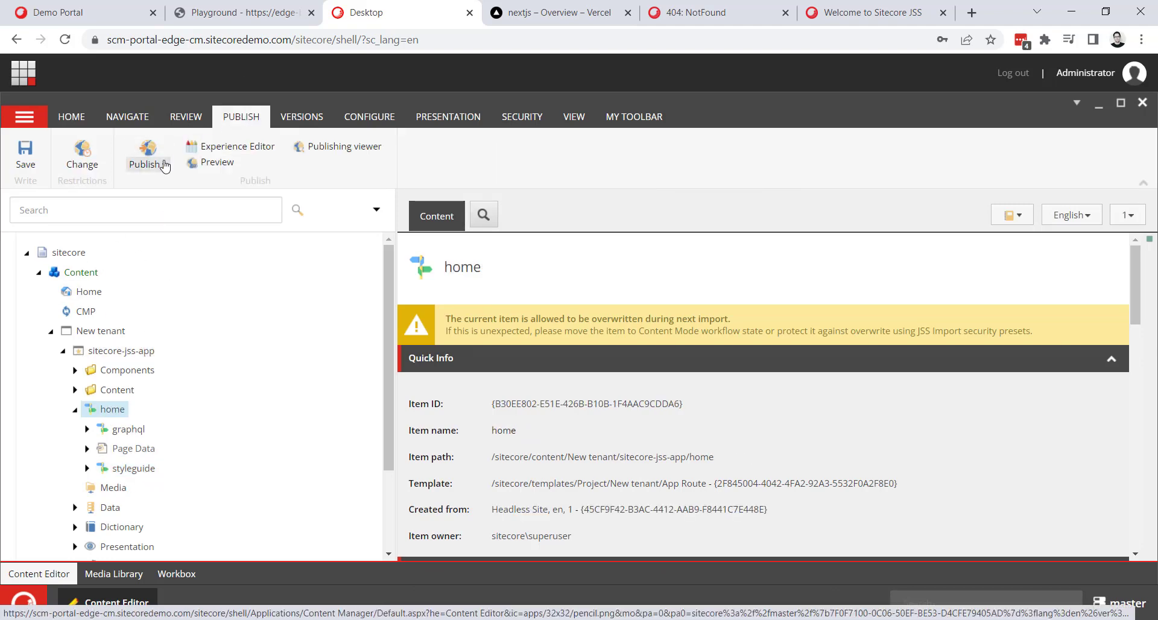
left_click(148, 159)
left_click(178, 202)
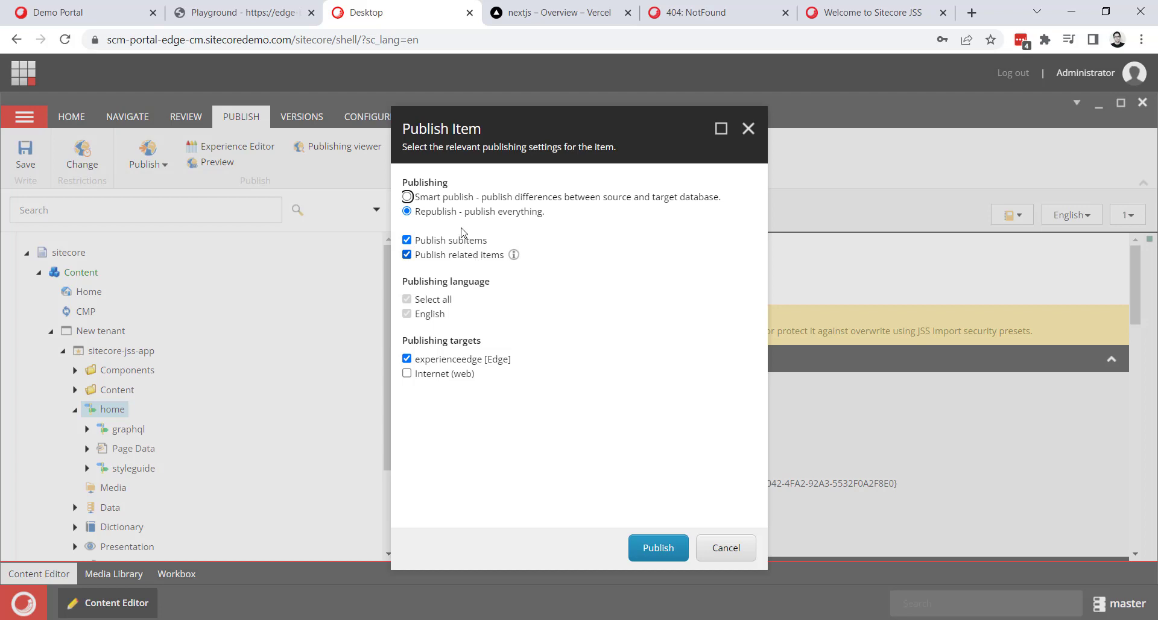
left_click(466, 200)
left_click(437, 260)
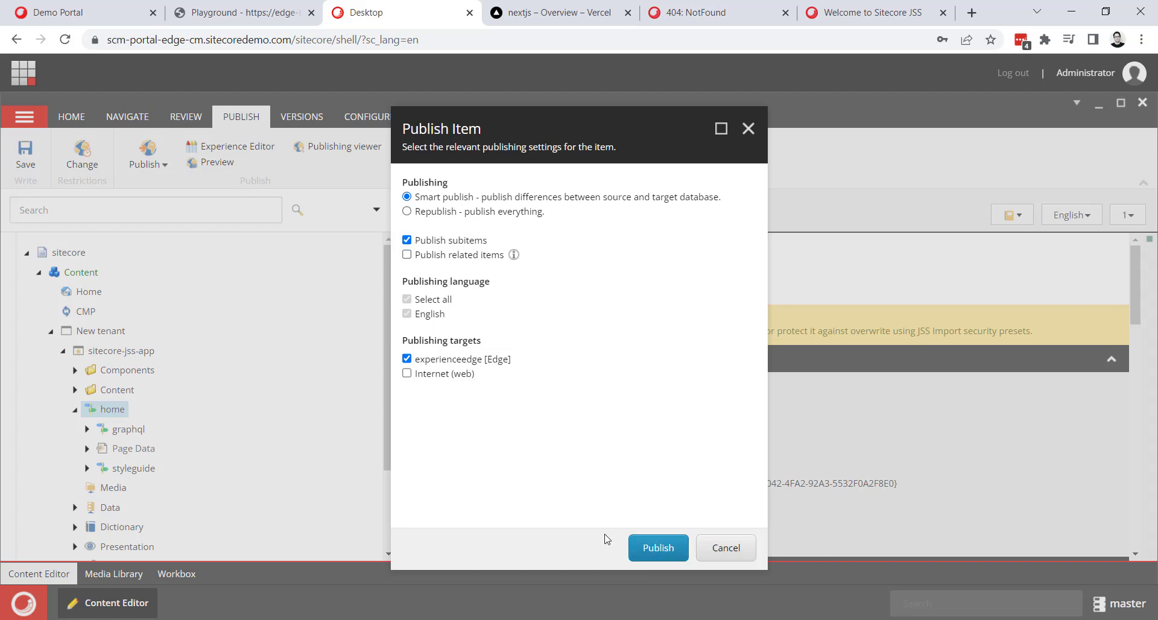
left_click(667, 553)
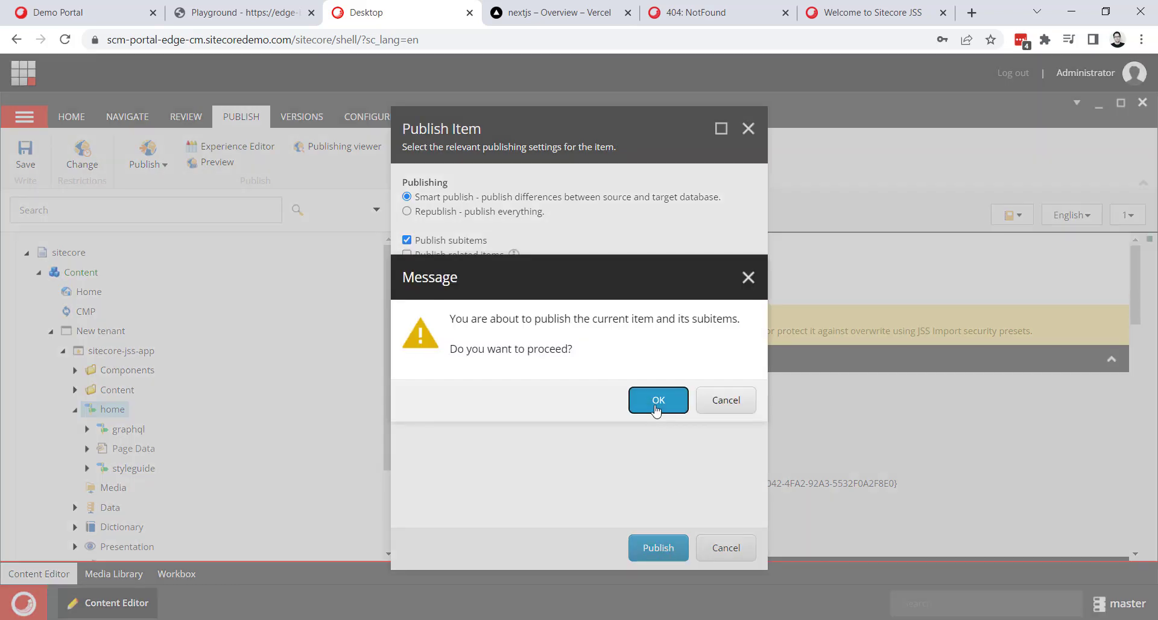
left_click(658, 410)
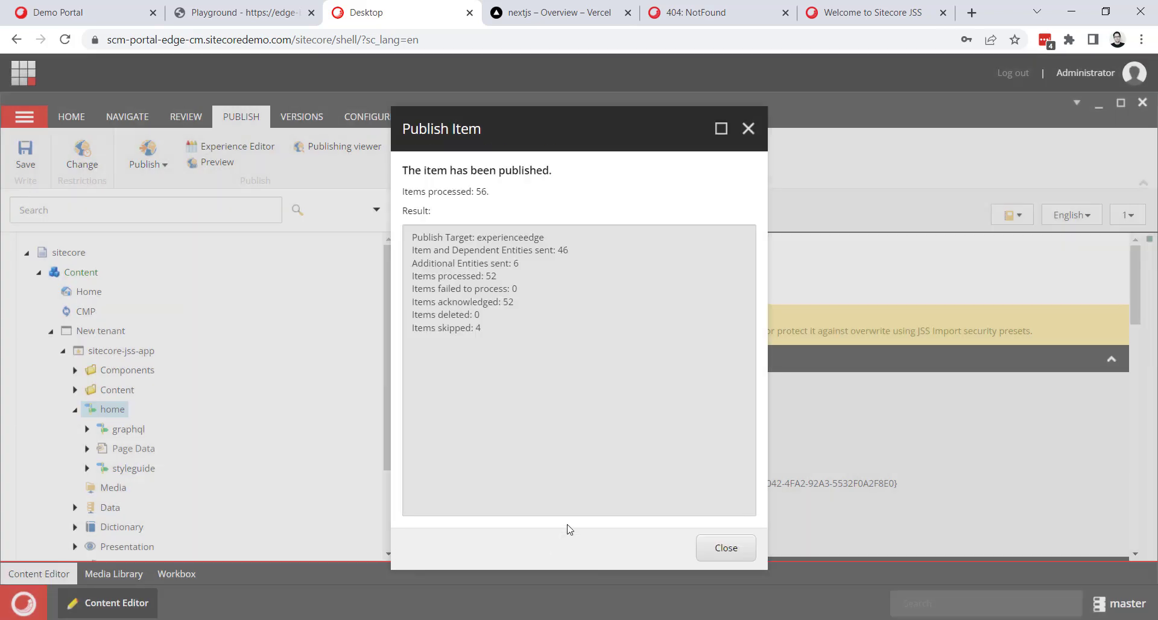
left_click(736, 549)
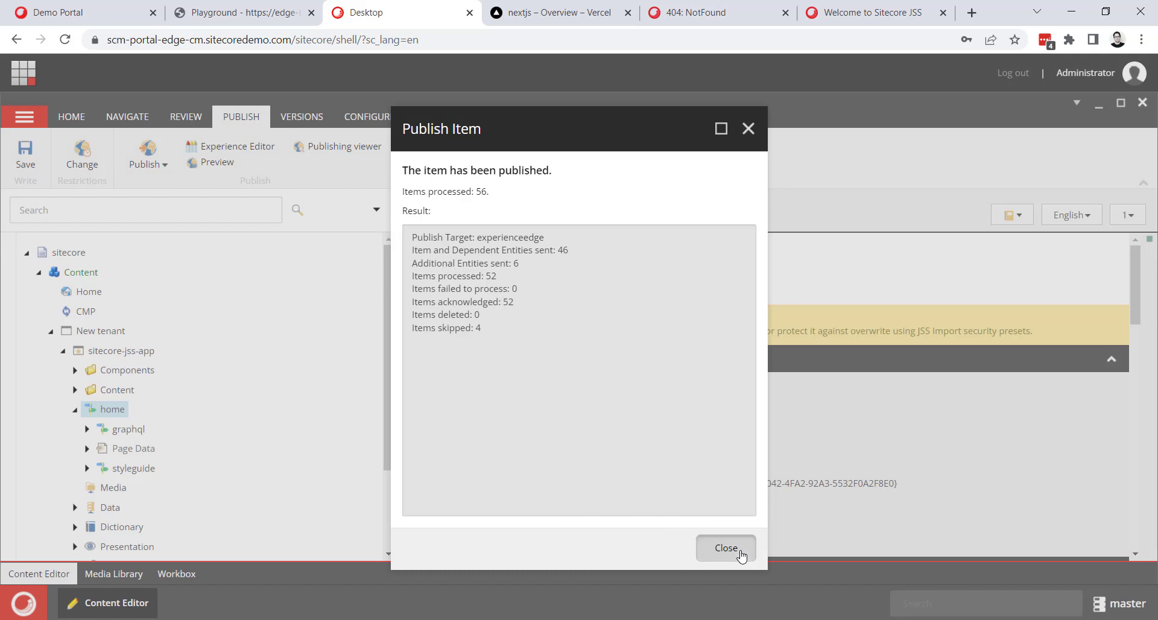
On the live site nextjs-nine-gold.vercel.app, load the home page, open its Styleguide page and reload it.
left_click(706, 12)
double_click(369, 39)
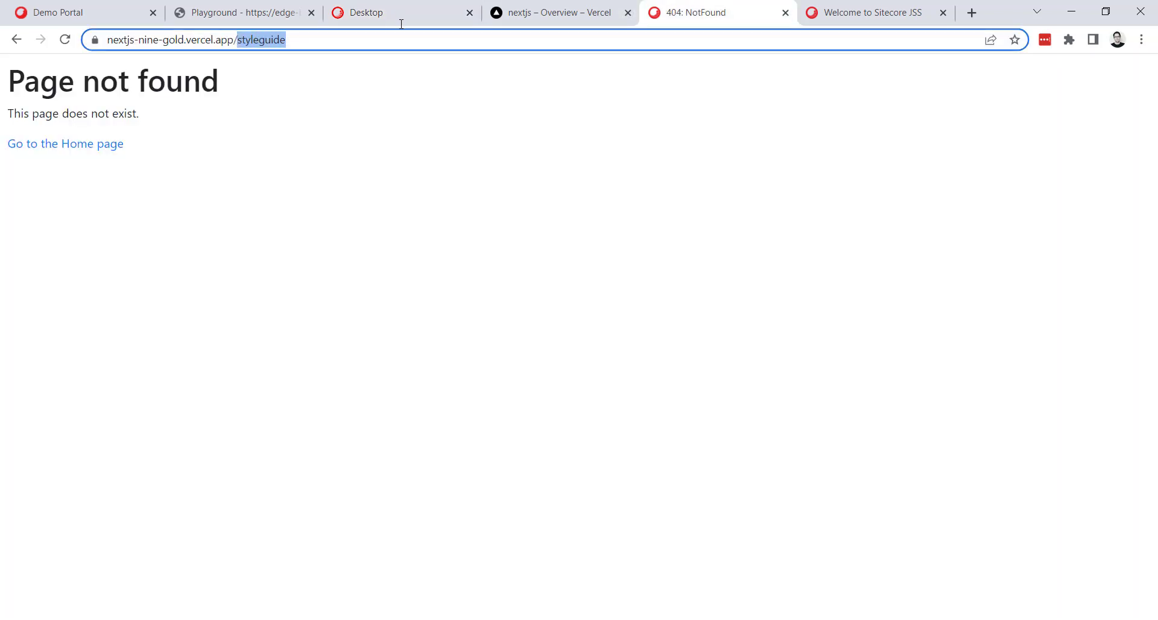
key("BackSpace")
key("Return")
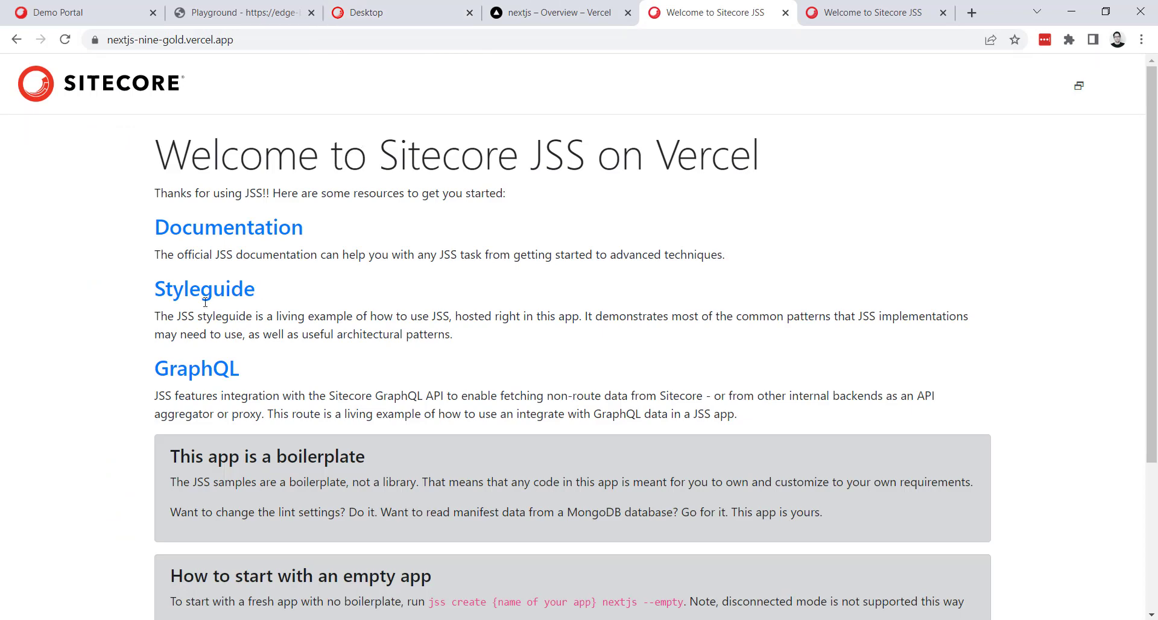
left_click(203, 304)
left_click(65, 39)
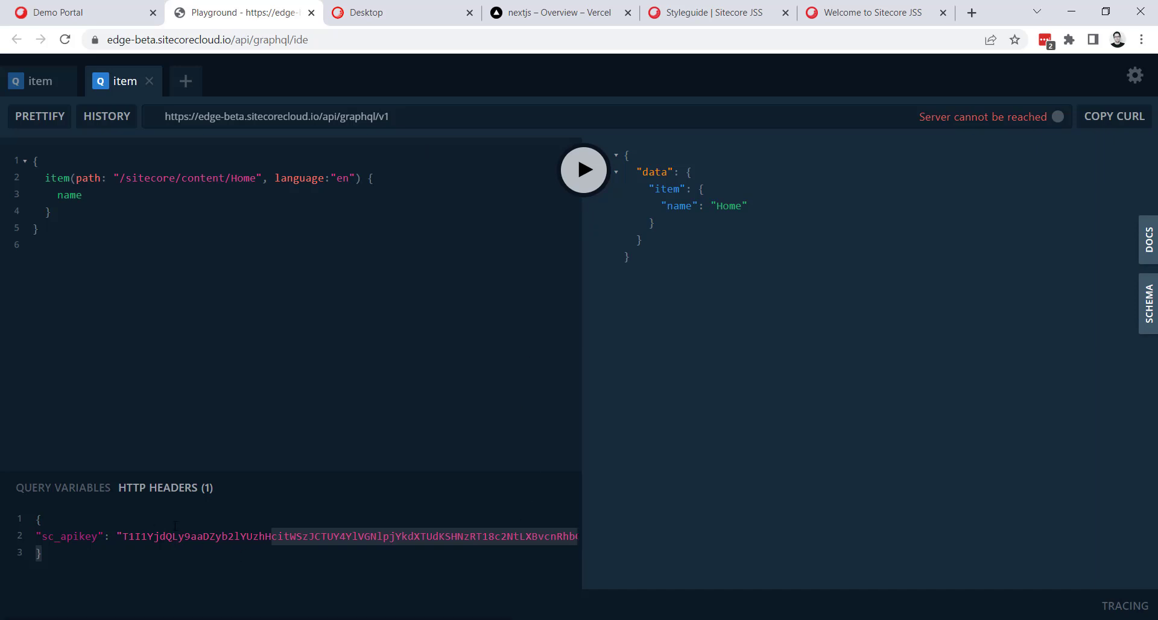
Copy the edge API key from the Demo Portal, paste it as the GraphQL Playground's sc_apikey header value, and run the Home item query.
left_click(90, 12)
left_click(297, 462)
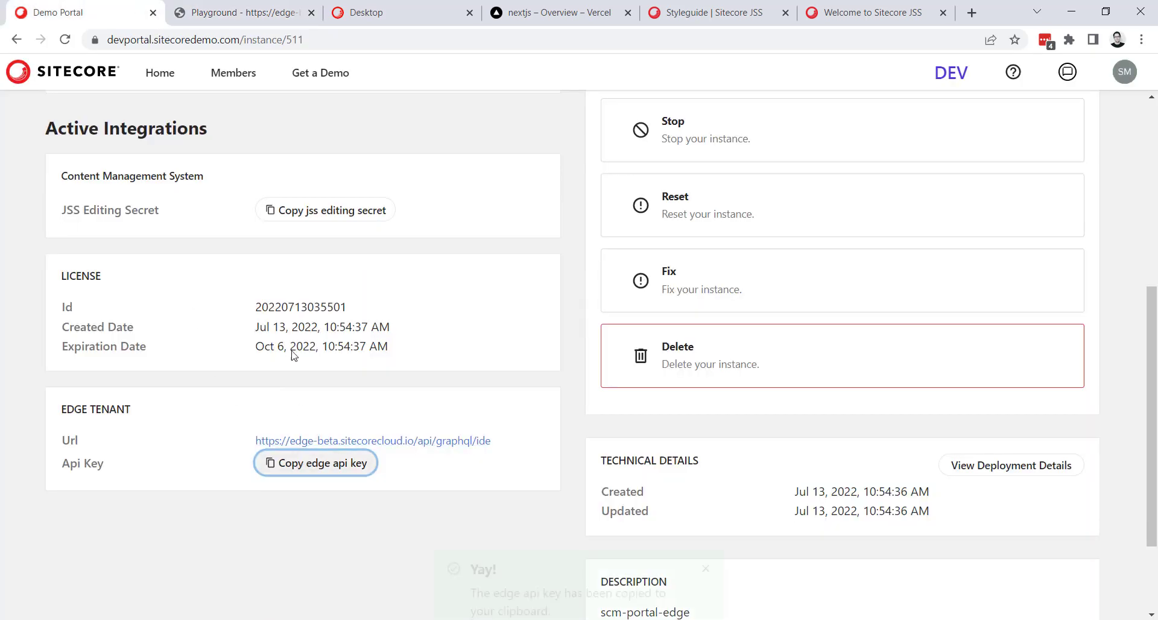
key("ctrl+Tab")
double_click(340, 533)
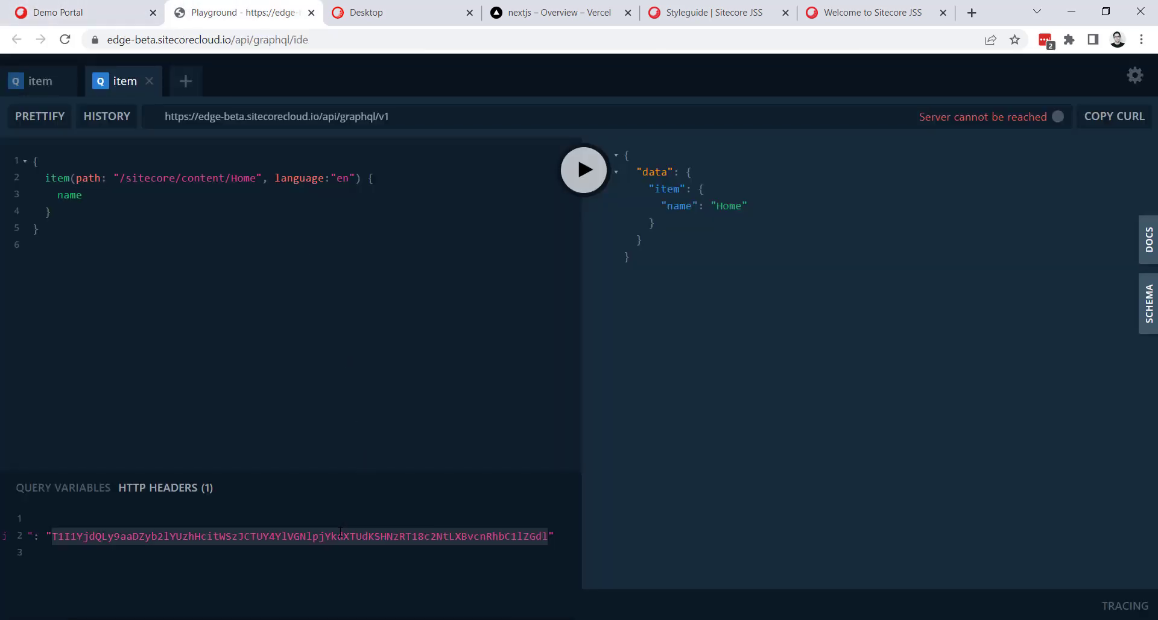
key("BackSpace")
key("ctrl+v")
left_click(79, 561)
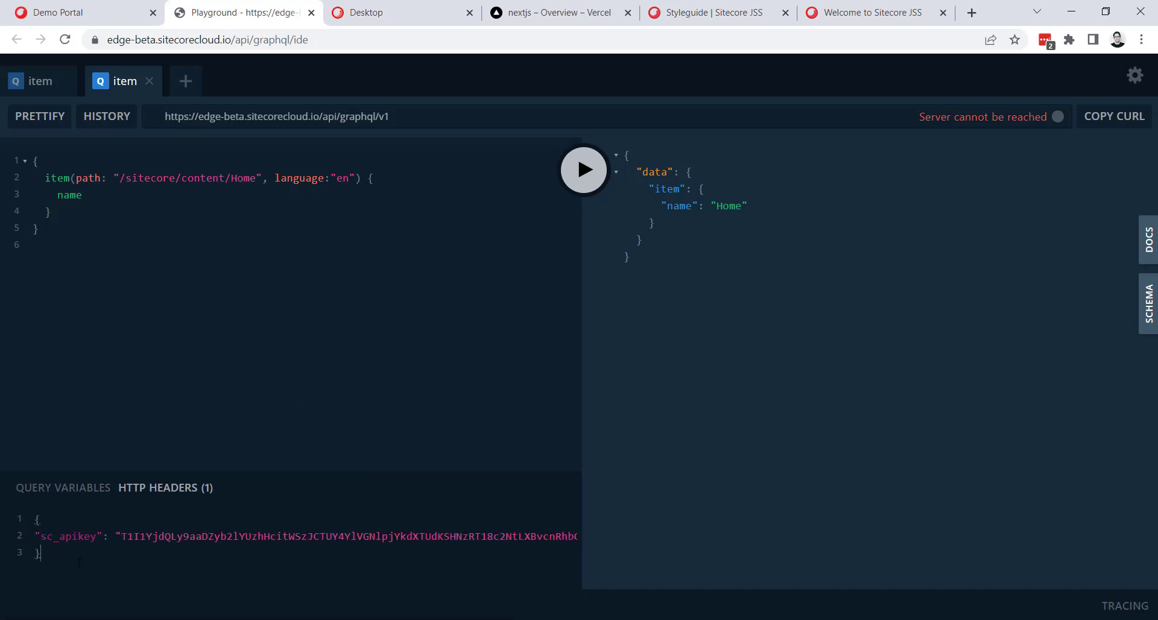
left_click(12, 552)
left_click(583, 170)
Open the live site from the nextjs project's Production Deployment preview in Vercel.
left_click(549, 13)
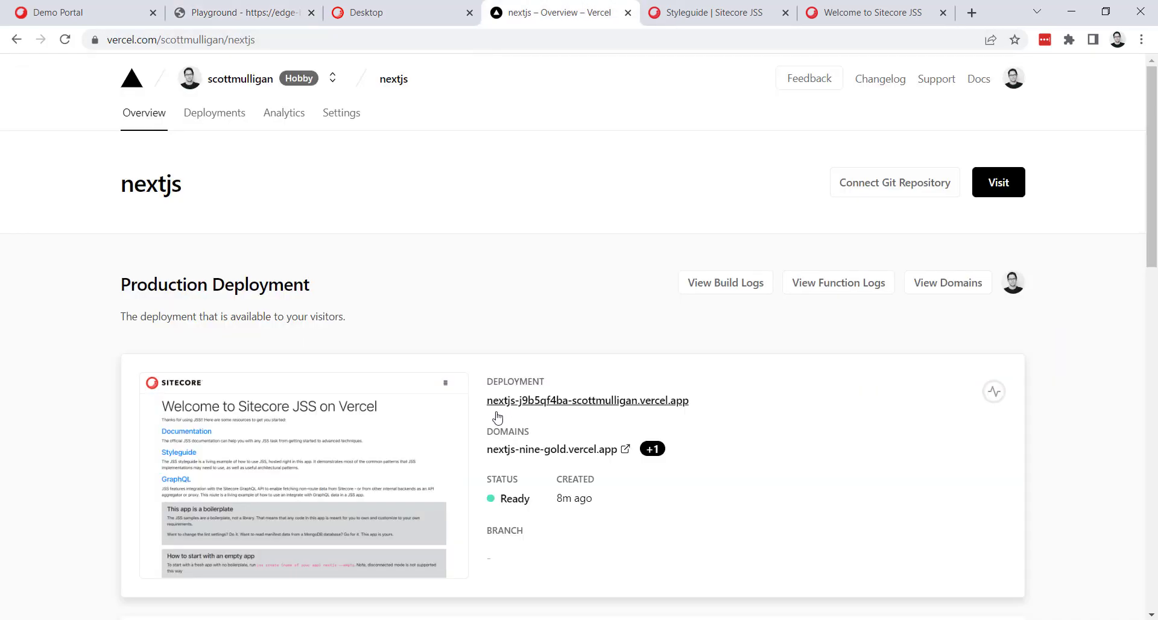
left_click(325, 482)
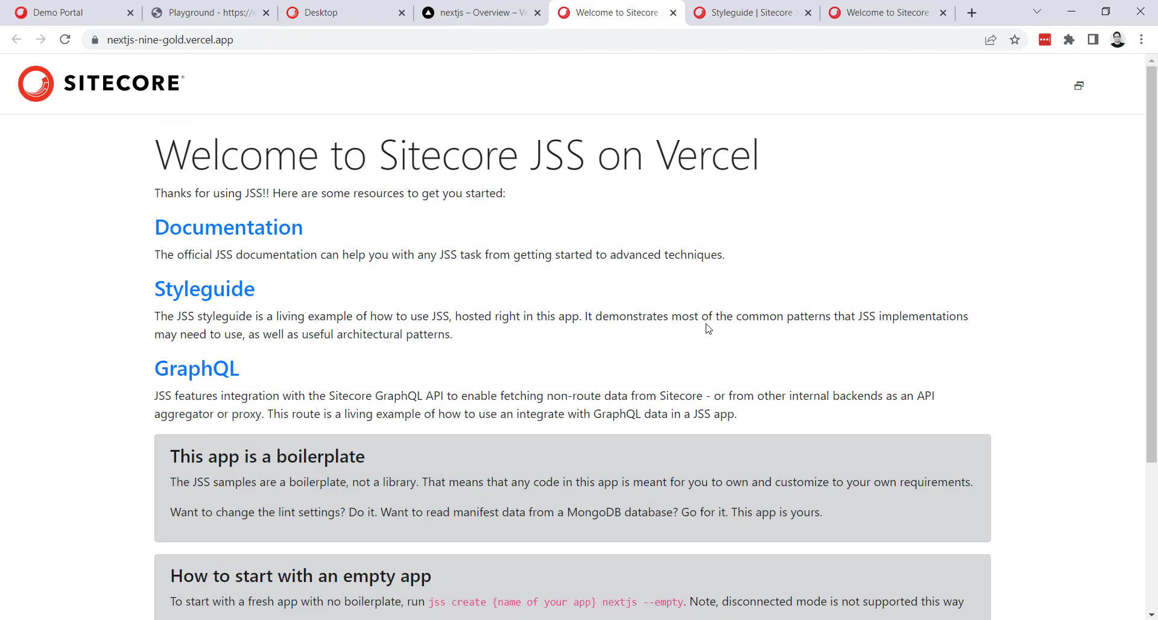